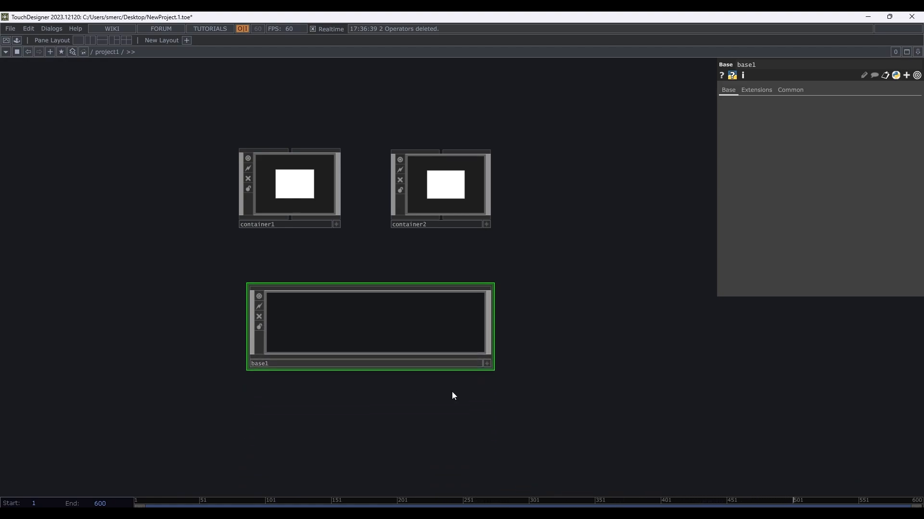
- Delete both containers and the base component from the project1 network
{"action": "left_click_drag", "start_coordinate": [591, 367], "coordinate": [442, 412]}
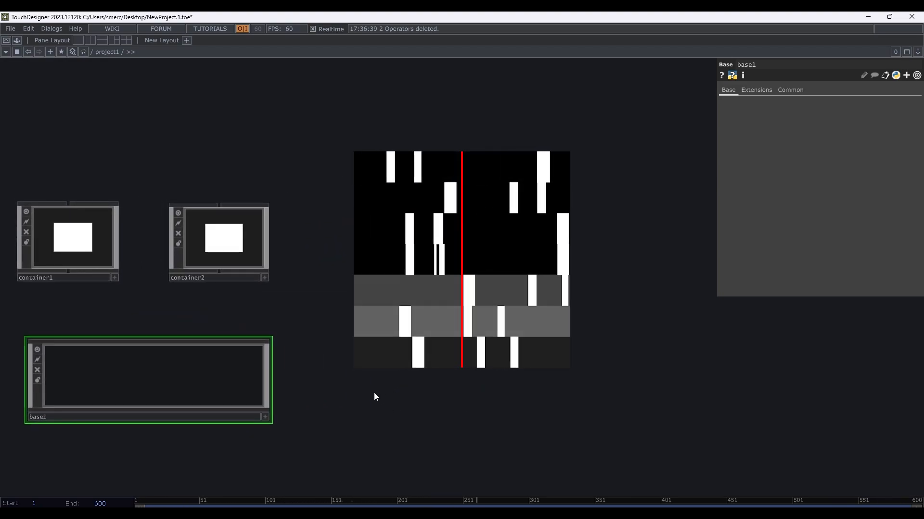
{"action": "left_click_drag", "start_coordinate": [390, 388], "coordinate": [600, 337]}
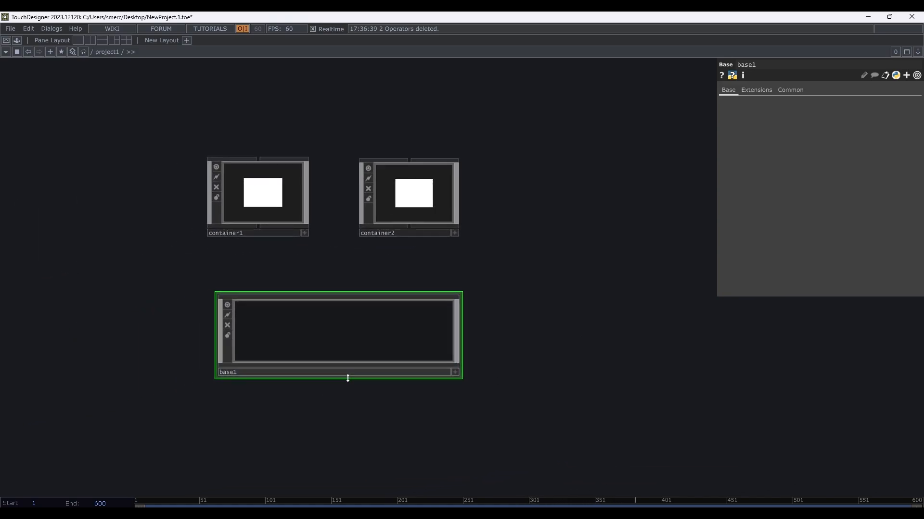
{"action": "left_click_drag", "start_coordinate": [347, 378], "coordinate": [328, 392]}
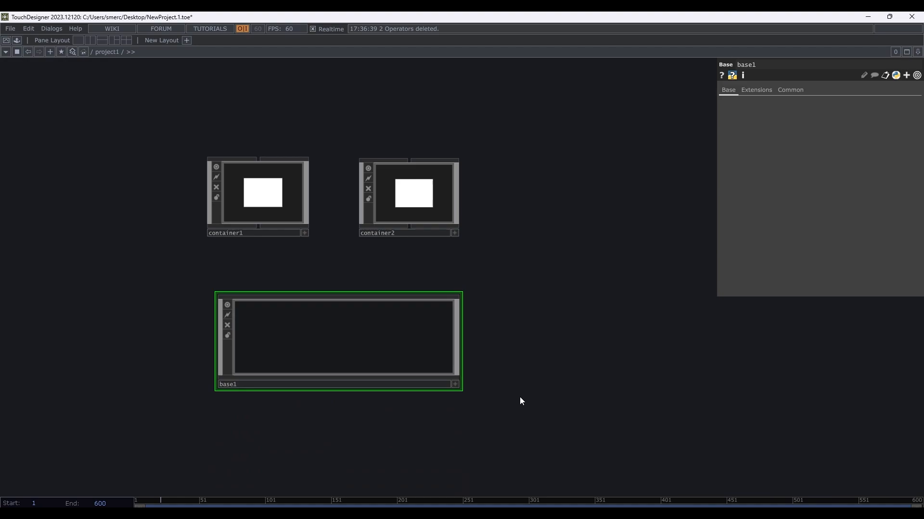
{"action": "left_click_drag", "start_coordinate": [535, 406], "coordinate": [172, 133]}
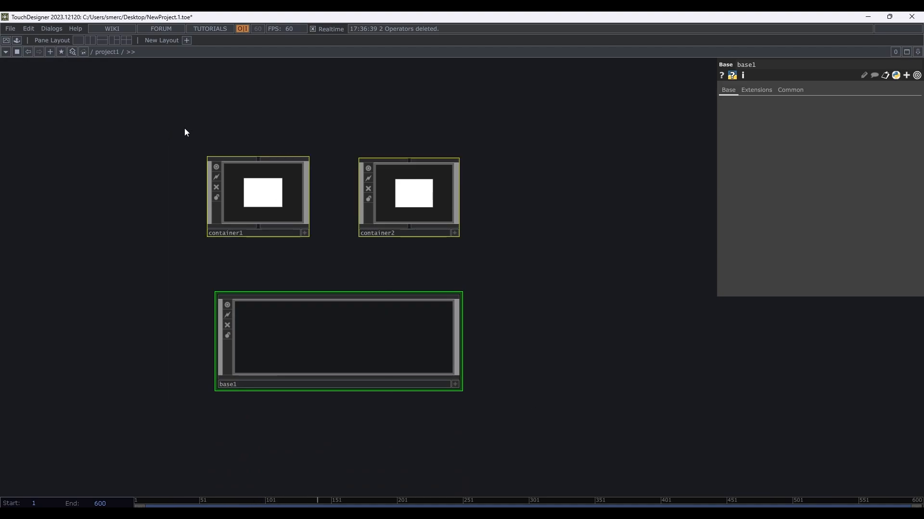
{"action": "key", "text": "Delete"}
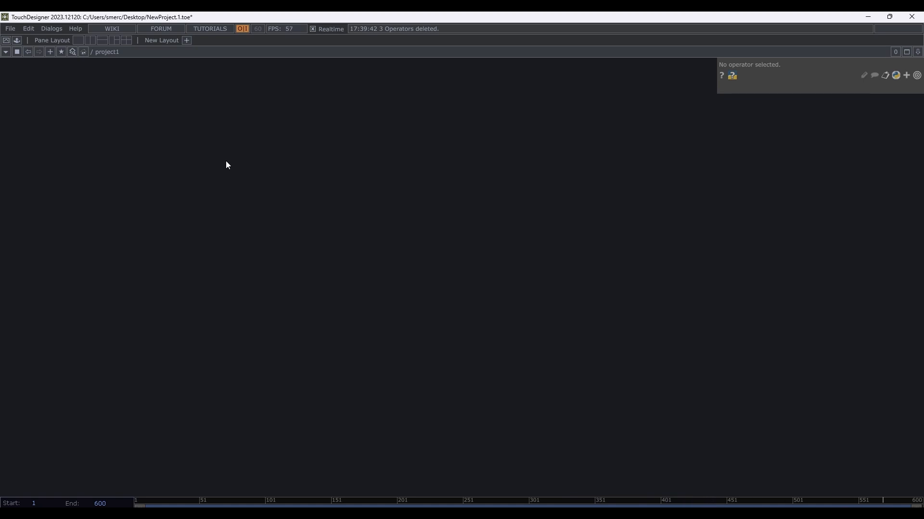
- Create a Noise TOP in the empty network
{"action": "key", "text": "Tab"}
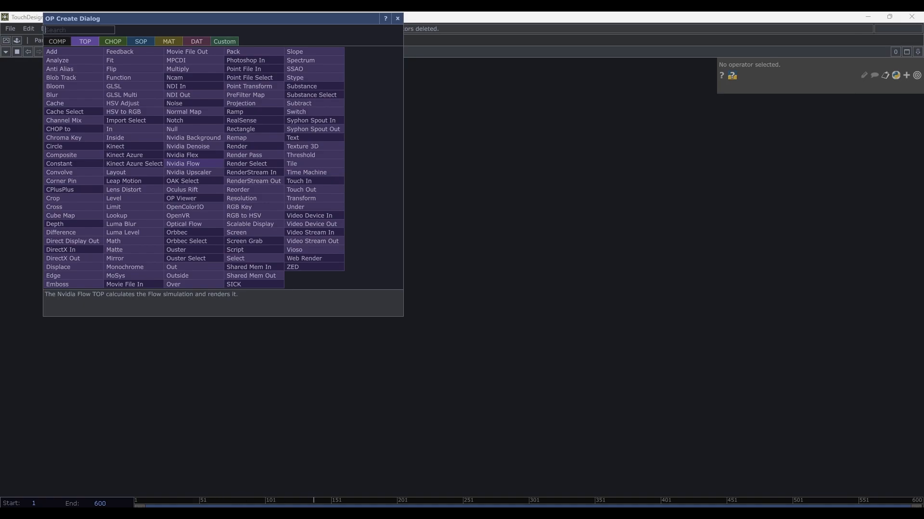
{"action": "type", "text": "noise"}
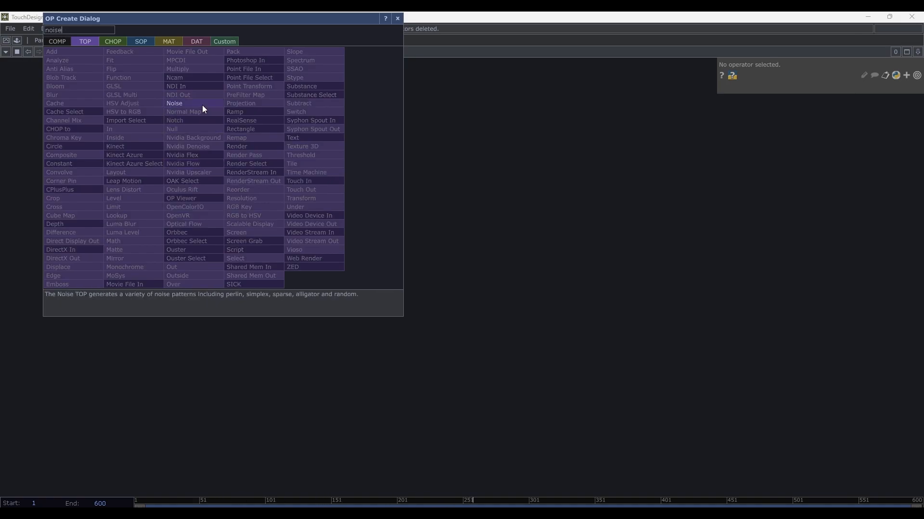
{"action": "left_click", "coordinate": [202, 105]}
{"action": "left_click", "coordinate": [209, 243]}
{"action": "scroll", "coordinate": [202, 226], "scroll_direction": "up", "scroll_amount": 5}
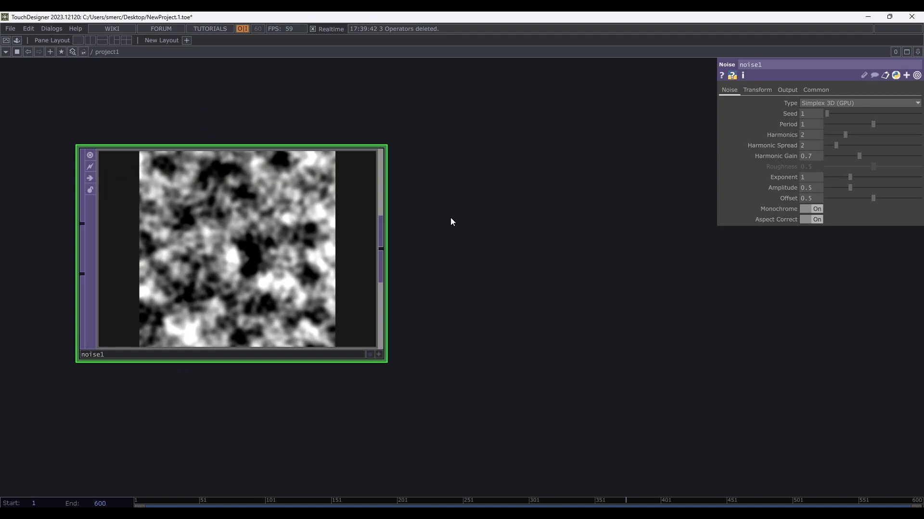
{"action": "left_click_drag", "start_coordinate": [451, 218], "coordinate": [512, 231]}
{"action": "scroll", "coordinate": [310, 212], "scroll_direction": "down", "scroll_amount": 3}
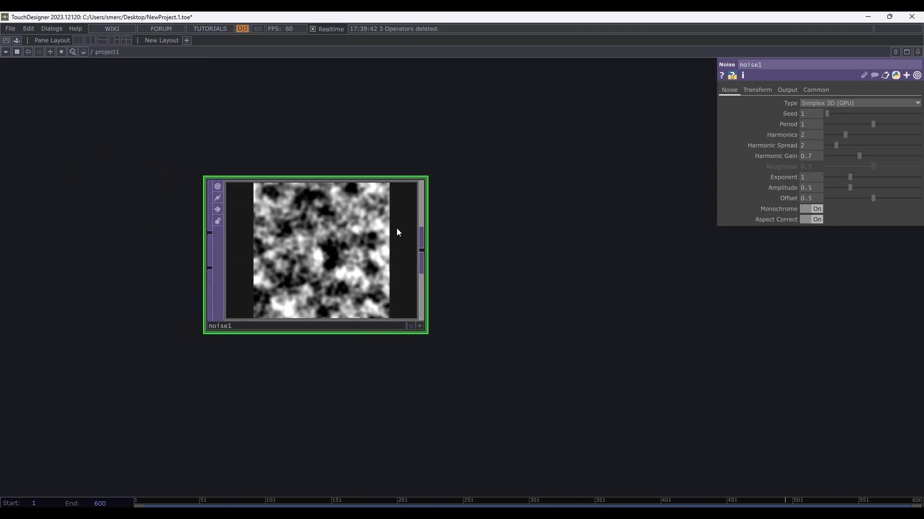
{"action": "scroll", "coordinate": [396, 228], "scroll_direction": "down", "scroll_amount": 3}
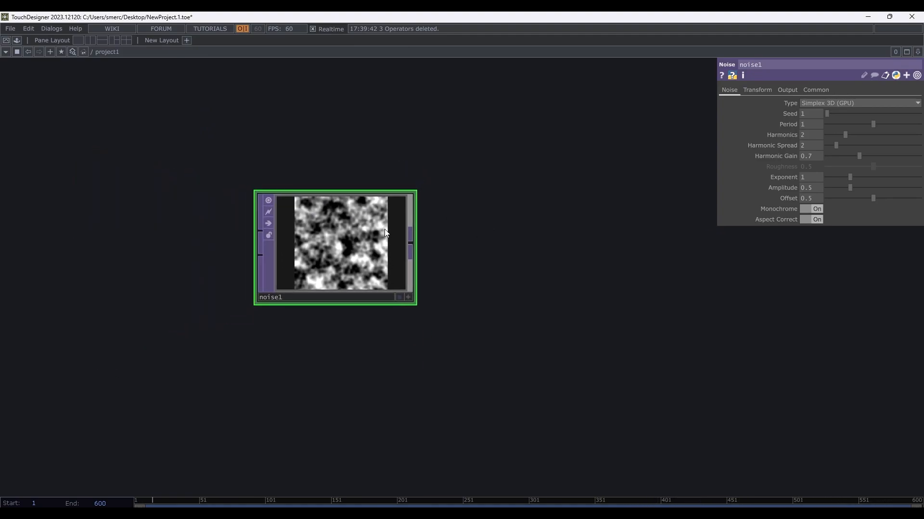
{"action": "scroll", "coordinate": [385, 229], "scroll_direction": "up", "scroll_amount": 3}
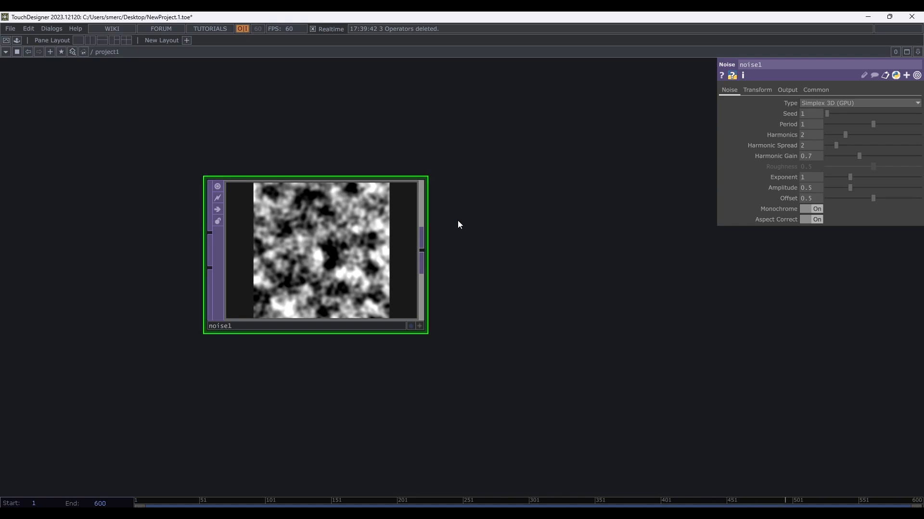
{"action": "left_click_drag", "start_coordinate": [332, 222], "coordinate": [345, 236]}
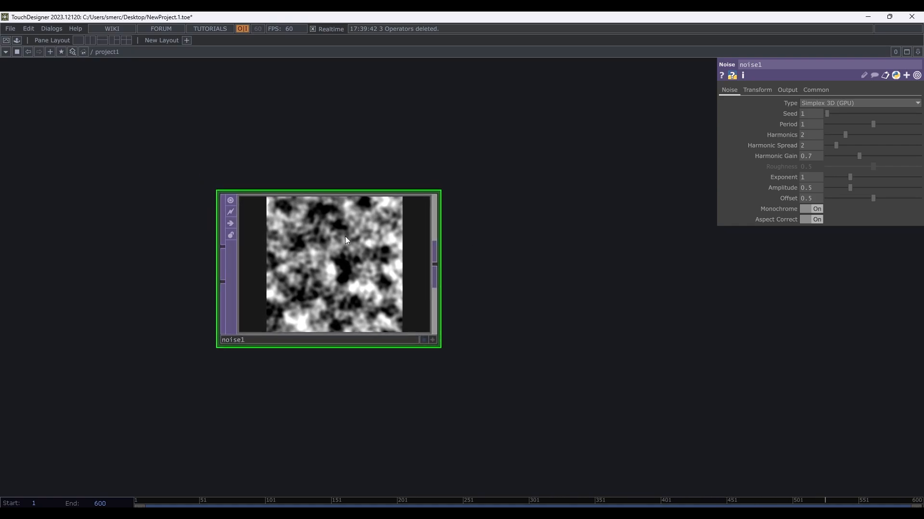
- Set the Noise TOP's resolution to 1080 by 7
{"action": "left_click", "coordinate": [815, 91]}
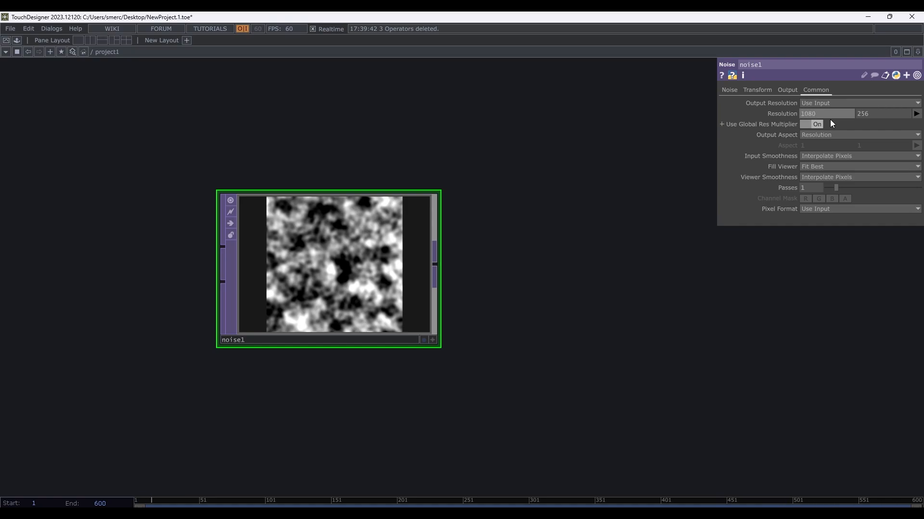
{"action": "key", "text": "Tab"}
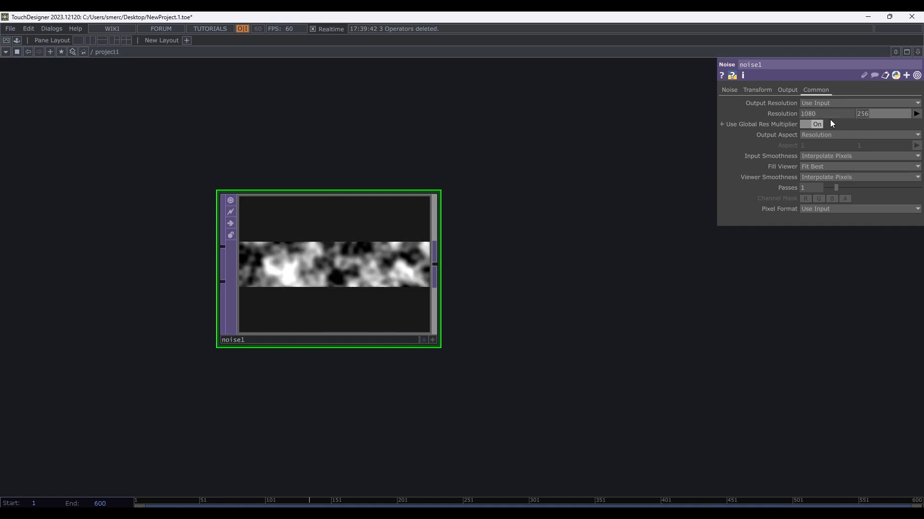
{"action": "type", "text": "7"}
{"action": "key", "text": "Return"}
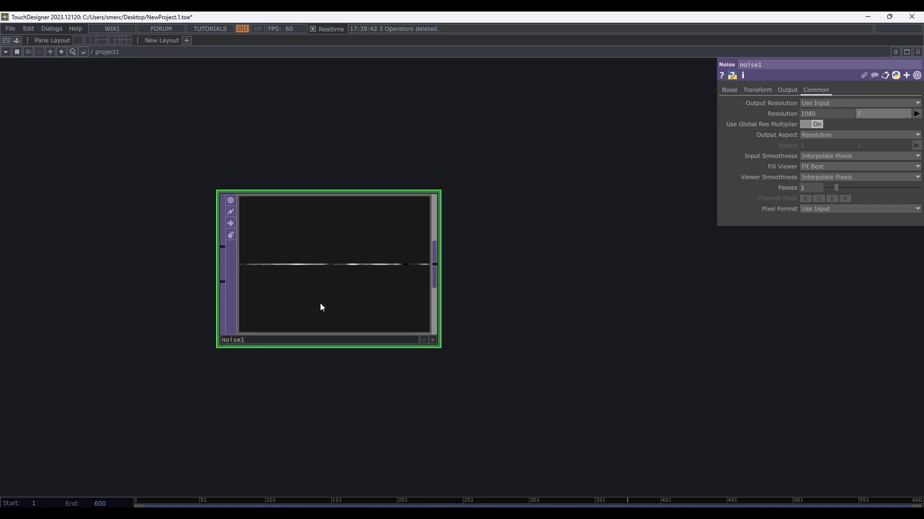
- Set both the input smoothness and the viewer smoothness of the Noise TOP to Nearest Pixel
{"action": "scroll", "coordinate": [319, 303], "scroll_direction": "up", "scroll_amount": 6}
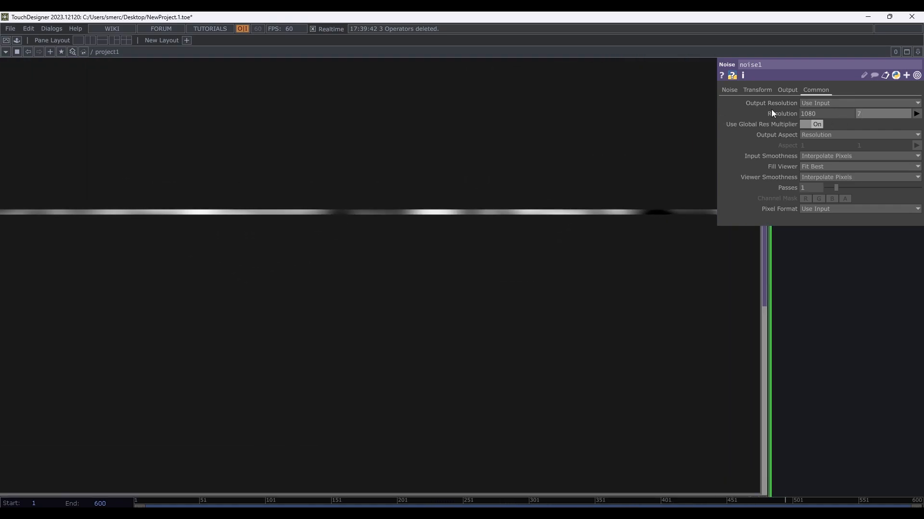
{"action": "left_click", "coordinate": [821, 156]}
{"action": "left_click", "coordinate": [822, 166]}
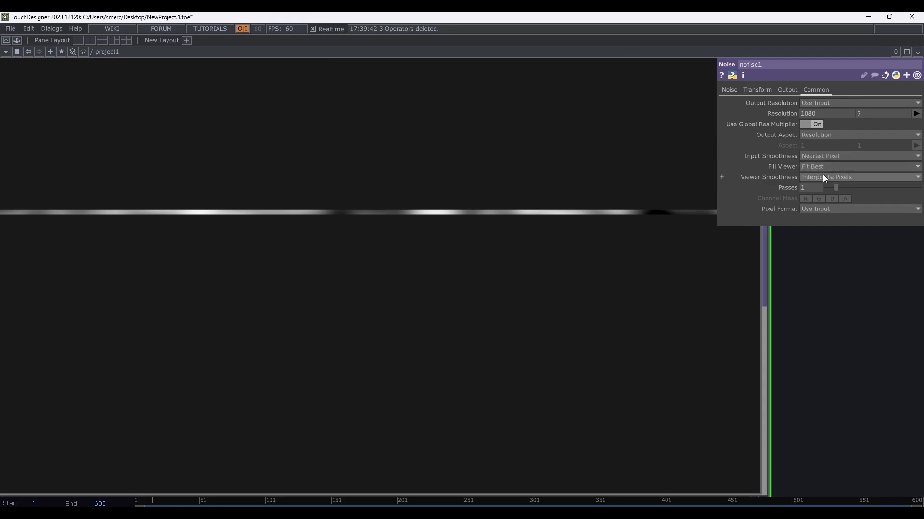
{"action": "left_click", "coordinate": [822, 177]}
{"action": "left_click", "coordinate": [824, 188]}
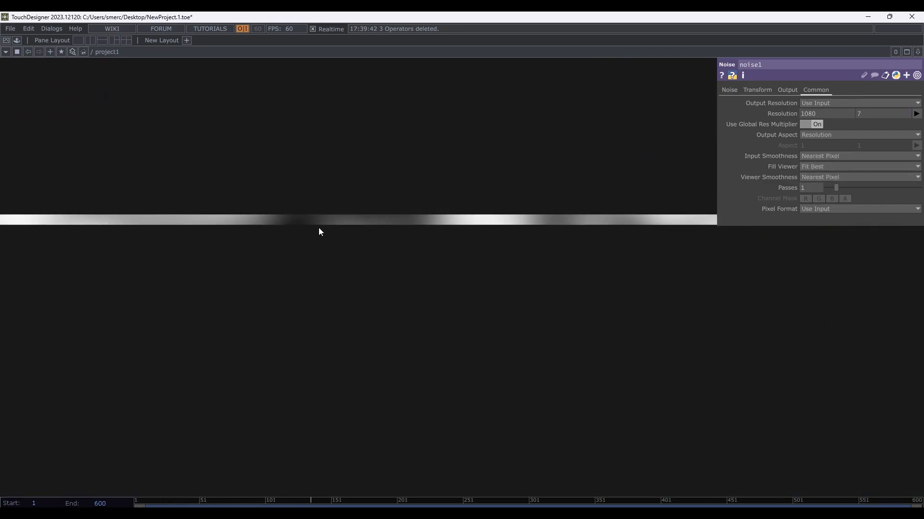
{"action": "scroll", "coordinate": [308, 226], "scroll_direction": "up", "scroll_amount": 3}
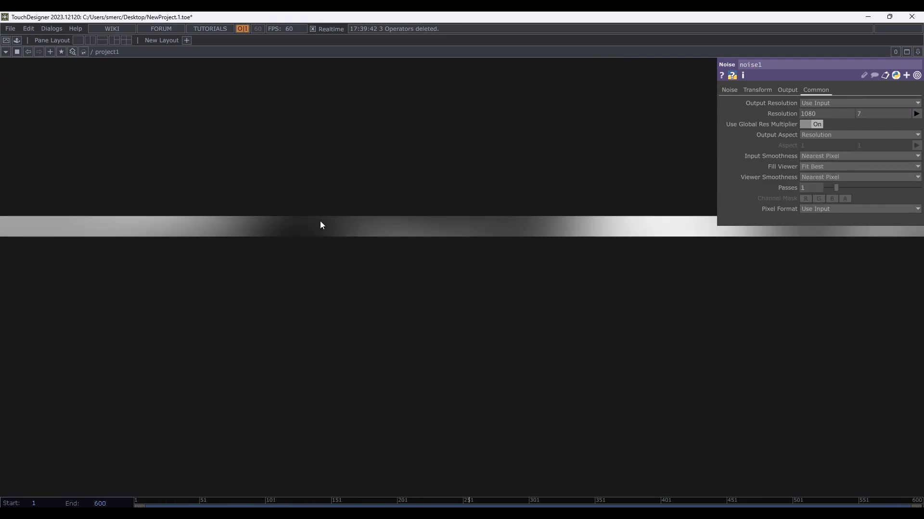
- Add a Fit TOP wired to the output of the Noise TOP and set its fit mode to Fill
{"action": "scroll", "coordinate": [309, 220], "scroll_direction": "down", "scroll_amount": 5}
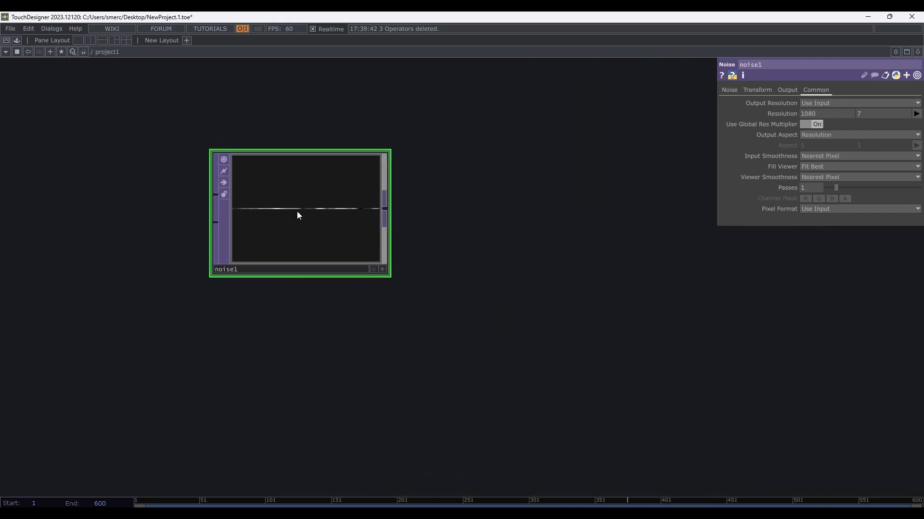
{"action": "scroll", "coordinate": [379, 208], "scroll_direction": "down", "scroll_amount": 2}
{"action": "left_click", "coordinate": [247, 239]}
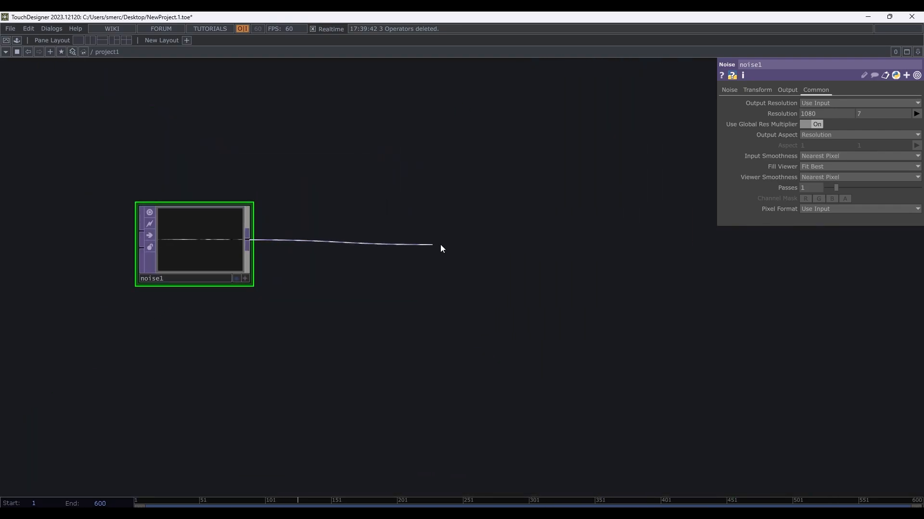
{"action": "left_click", "coordinate": [477, 242]}
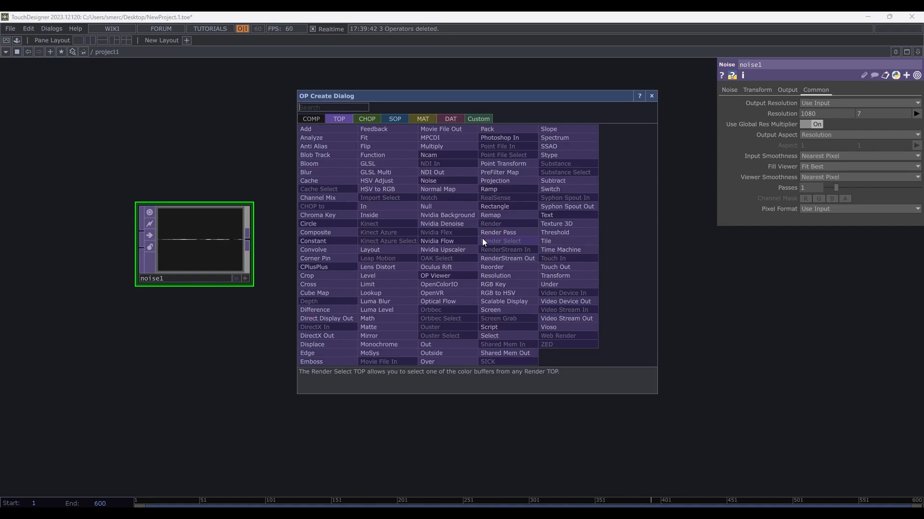
{"action": "type", "text": "fit"}
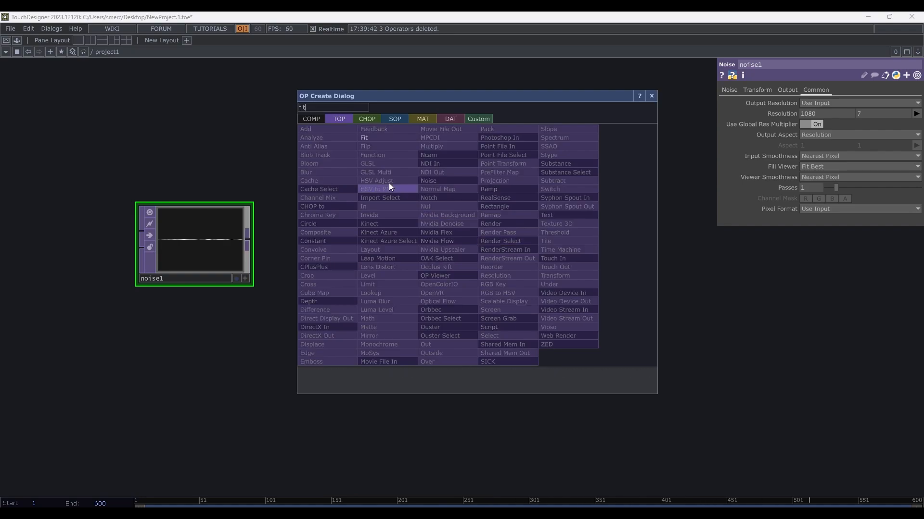
{"action": "left_click", "coordinate": [377, 137]}
{"action": "left_click", "coordinate": [449, 241]}
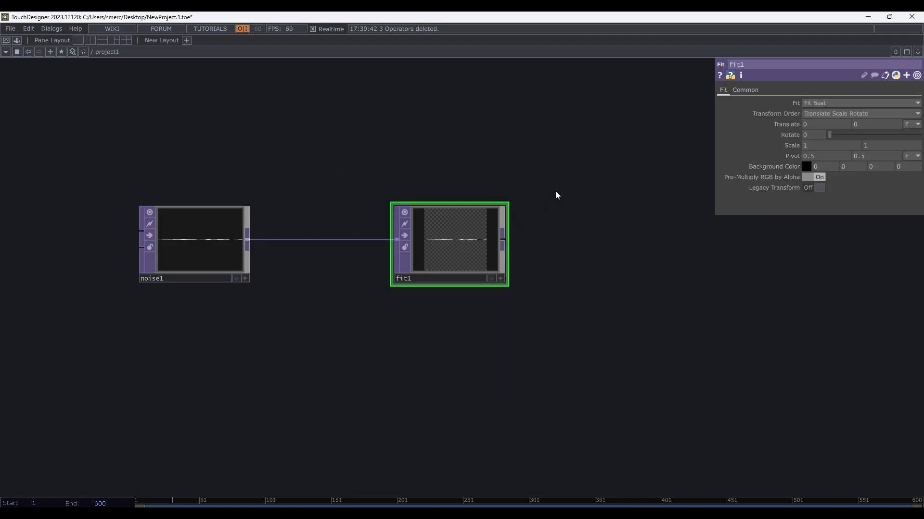
{"action": "left_click", "coordinate": [813, 103]}
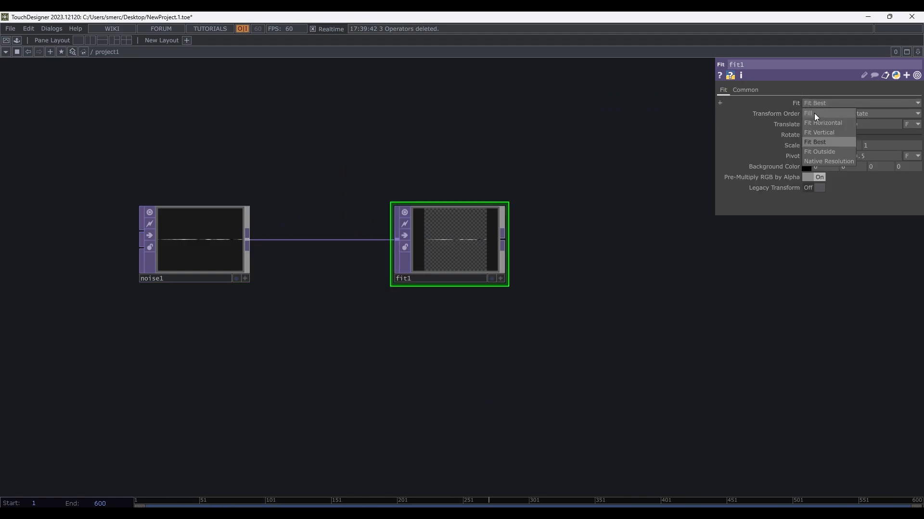
{"action": "left_click", "coordinate": [813, 113]}
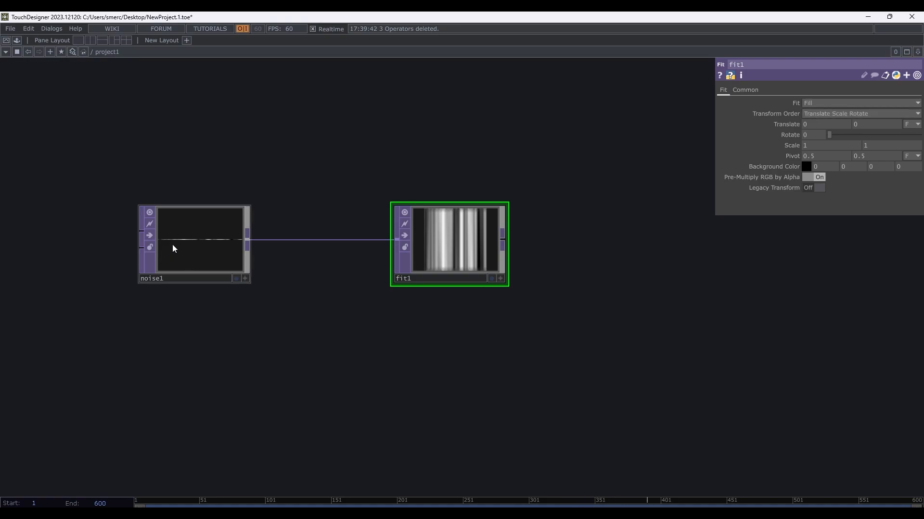
- Set both the input smoothness and the viewer smoothness of the Fit TOP to Nearest Pixel
{"action": "scroll", "coordinate": [454, 237], "scroll_direction": "up", "scroll_amount": 5}
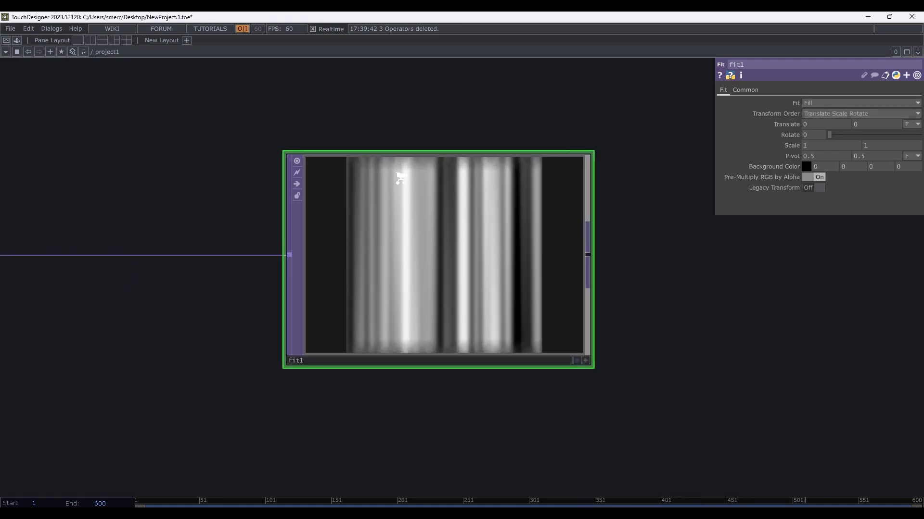
{"action": "scroll", "coordinate": [400, 178], "scroll_direction": "up", "scroll_amount": 2}
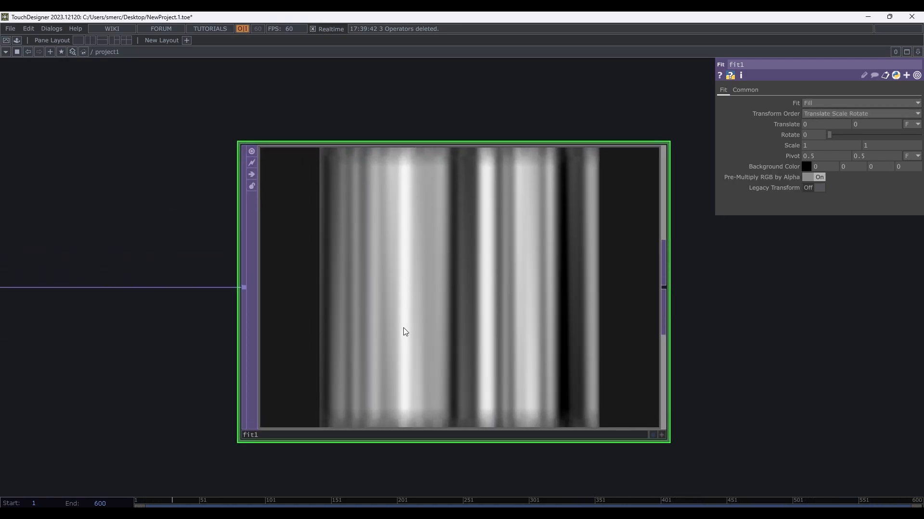
{"action": "left_click", "coordinate": [745, 90]}
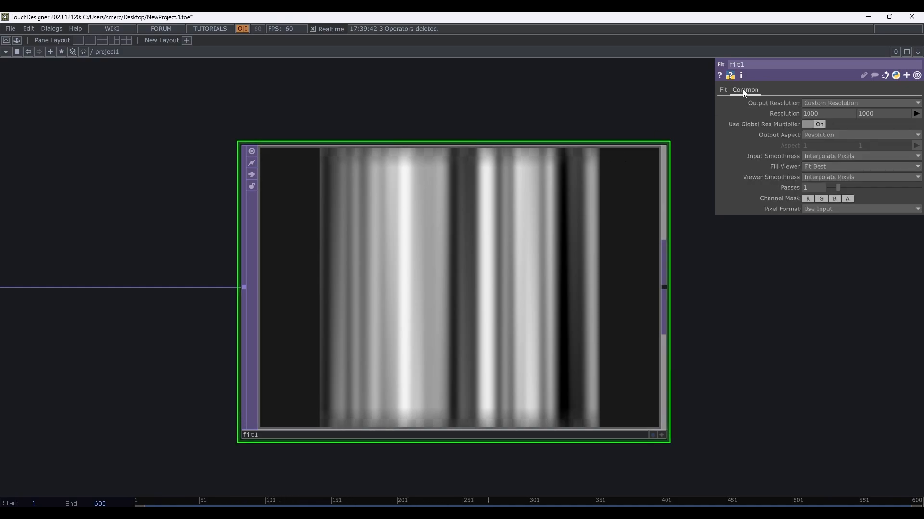
{"action": "left_click", "coordinate": [827, 155]}
{"action": "left_click", "coordinate": [821, 166]}
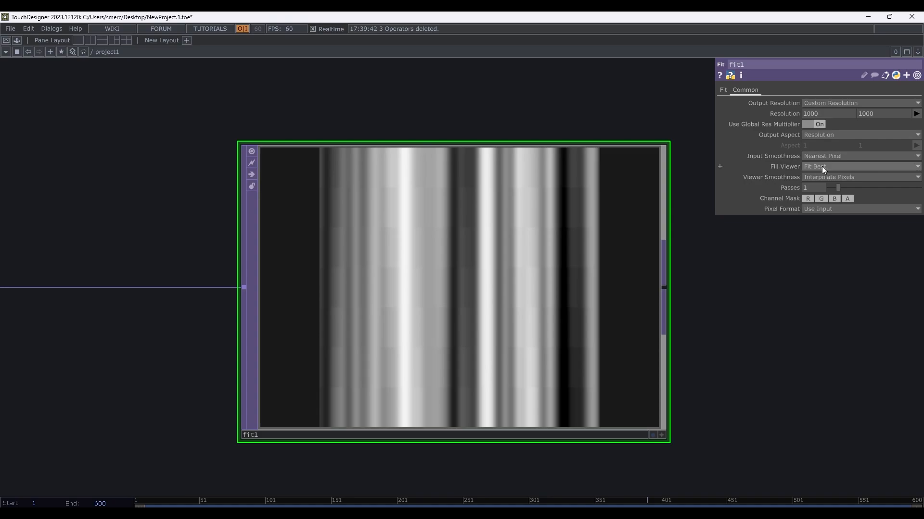
{"action": "left_click", "coordinate": [830, 177]}
{"action": "left_click", "coordinate": [825, 196]}
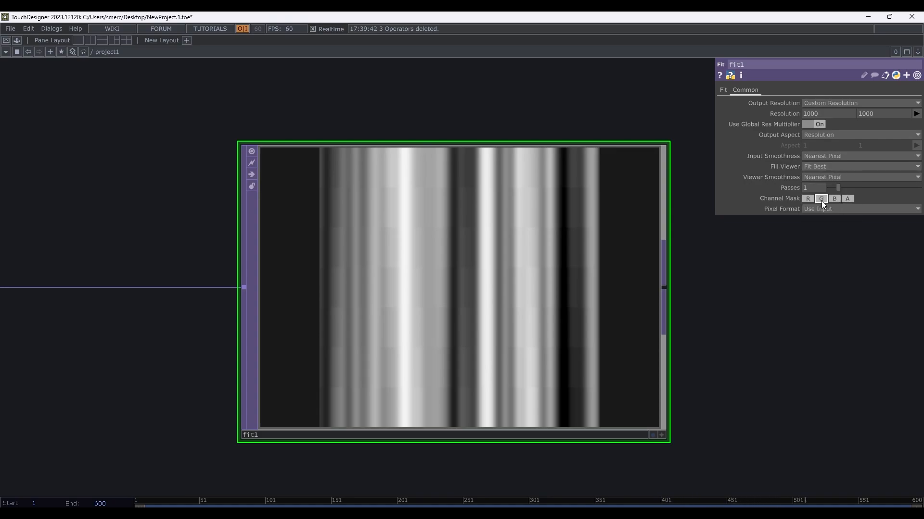
- Examine the horizontal row divisions in the Fit TOP's output
{"action": "scroll", "coordinate": [572, 193], "scroll_direction": "up", "scroll_amount": 5}
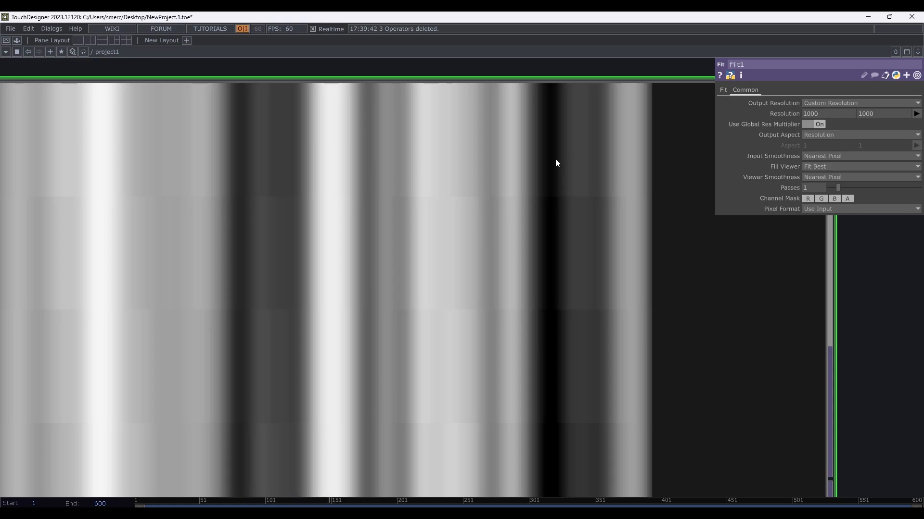
{"action": "scroll", "coordinate": [557, 182], "scroll_direction": "down", "scroll_amount": 2}
{"action": "scroll", "coordinate": [568, 317], "scroll_direction": "down", "scroll_amount": 2}
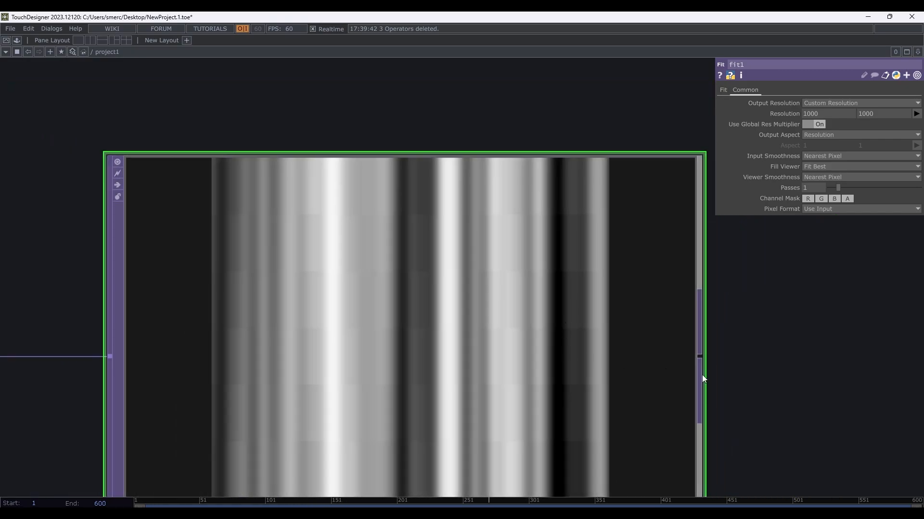
{"action": "left_click_drag", "start_coordinate": [596, 364], "coordinate": [588, 266]}
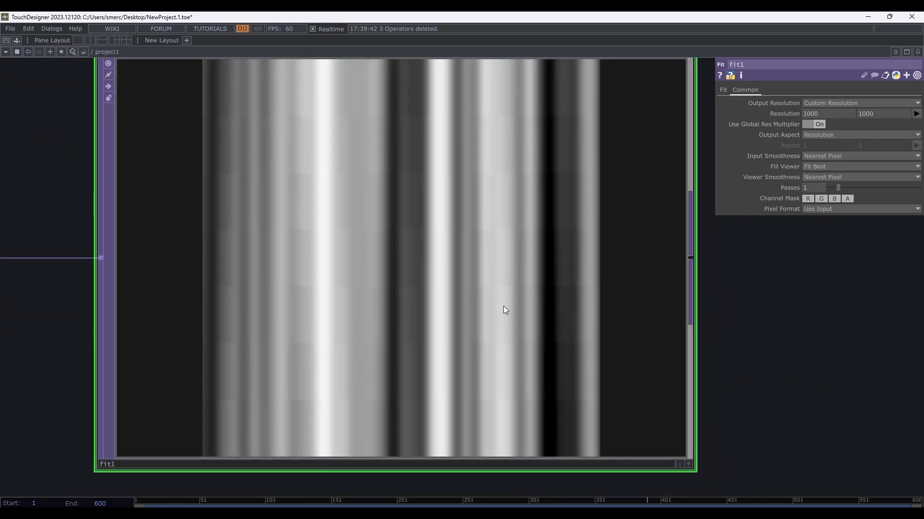
{"action": "scroll", "coordinate": [523, 334], "scroll_direction": "down", "scroll_amount": 4}
{"action": "left_click_drag", "start_coordinate": [284, 215], "coordinate": [427, 192]}
{"action": "scroll", "coordinate": [427, 193], "scroll_direction": "down", "scroll_amount": 2}
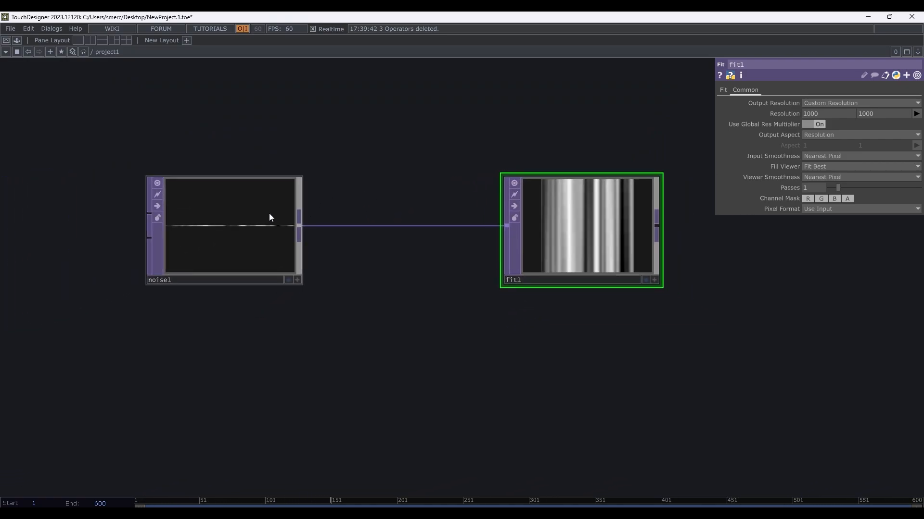
- Insert a Displace TOP into the wire between the Noise TOP and the Fit TOP
{"action": "left_click_drag", "start_coordinate": [269, 214], "coordinate": [158, 215]}
{"action": "left_click_drag", "start_coordinate": [313, 168], "coordinate": [304, 151]}
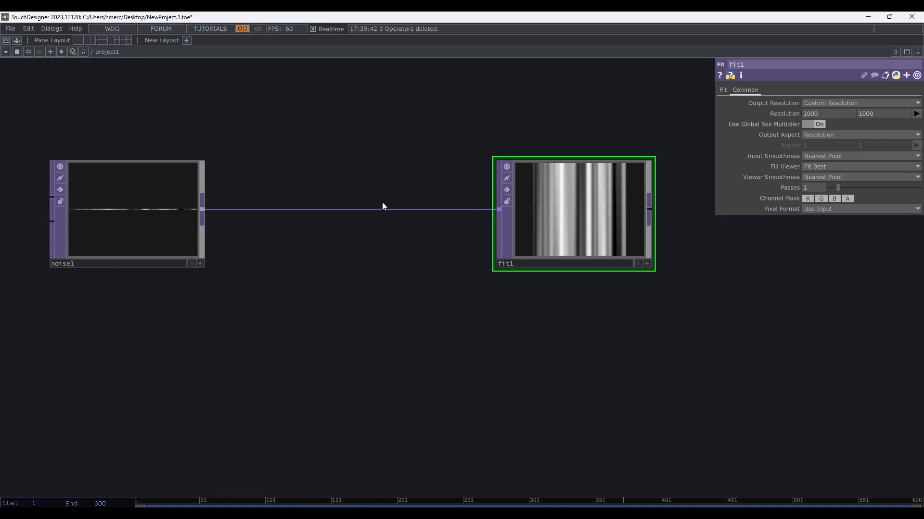
{"action": "key", "text": "Tab"}
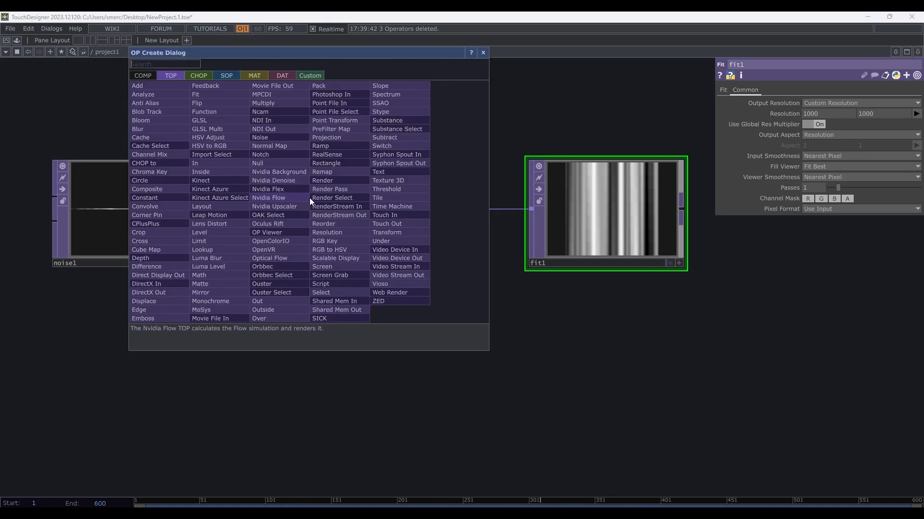
{"action": "type", "text": "disp"}
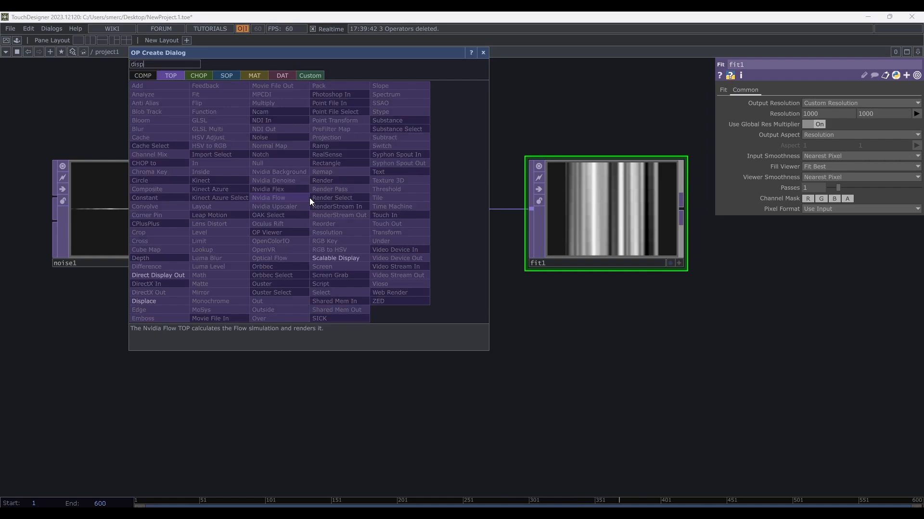
{"action": "left_click", "coordinate": [144, 301]}
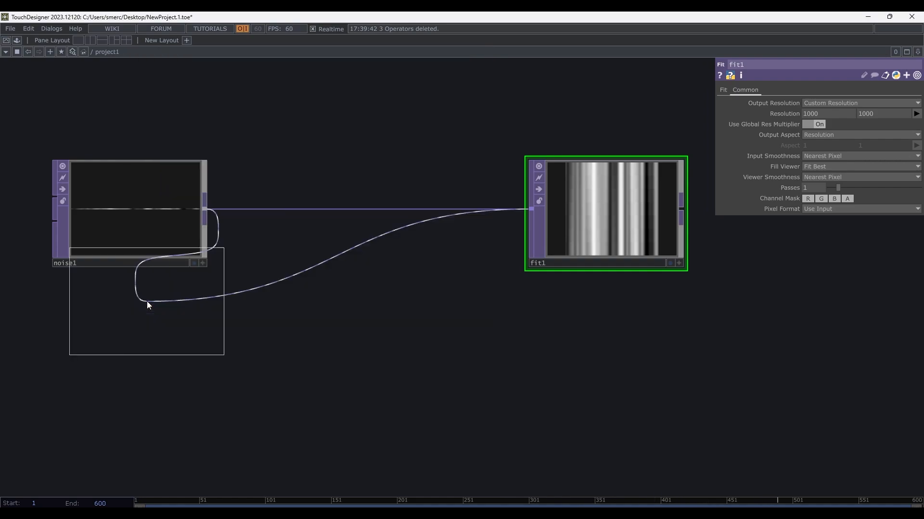
{"action": "left_click", "coordinate": [354, 212]}
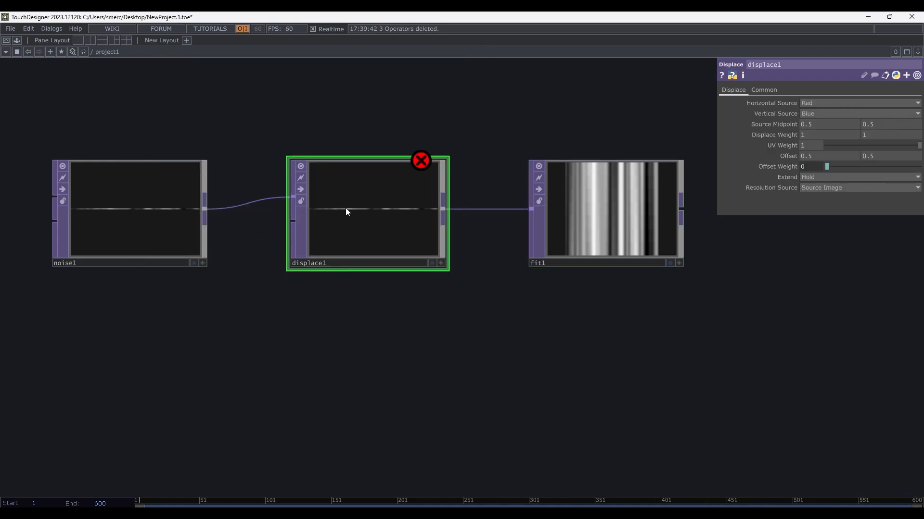
{"action": "scroll", "coordinate": [366, 207], "scroll_direction": "up", "scroll_amount": 2}
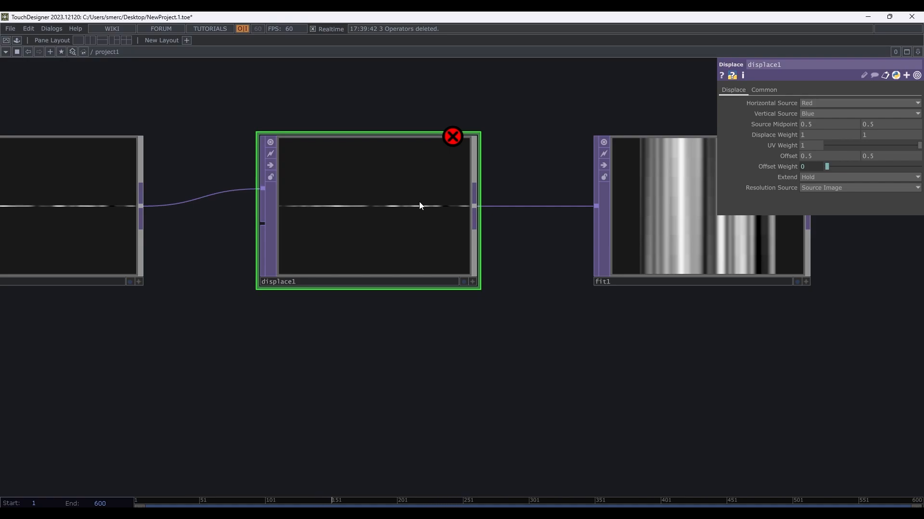
- Add a second Noise TOP below the first one
{"action": "left_click_drag", "start_coordinate": [526, 364], "coordinate": [774, 332]}
{"action": "key", "text": "Tab"}
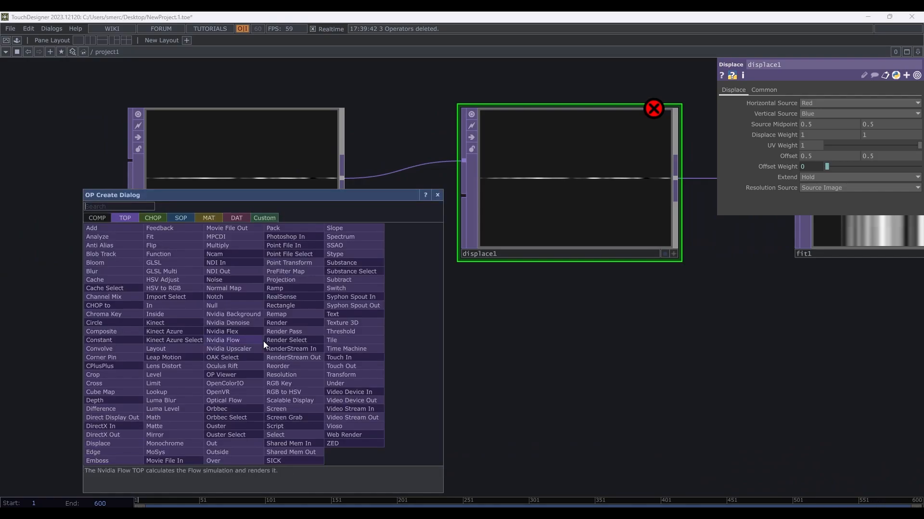
{"action": "type", "text": "noise"}
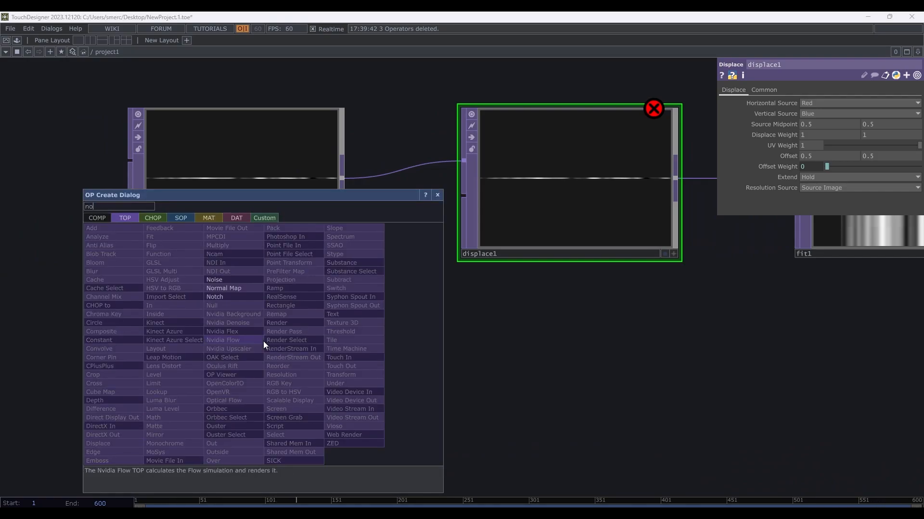
{"action": "left_click", "coordinate": [241, 280]}
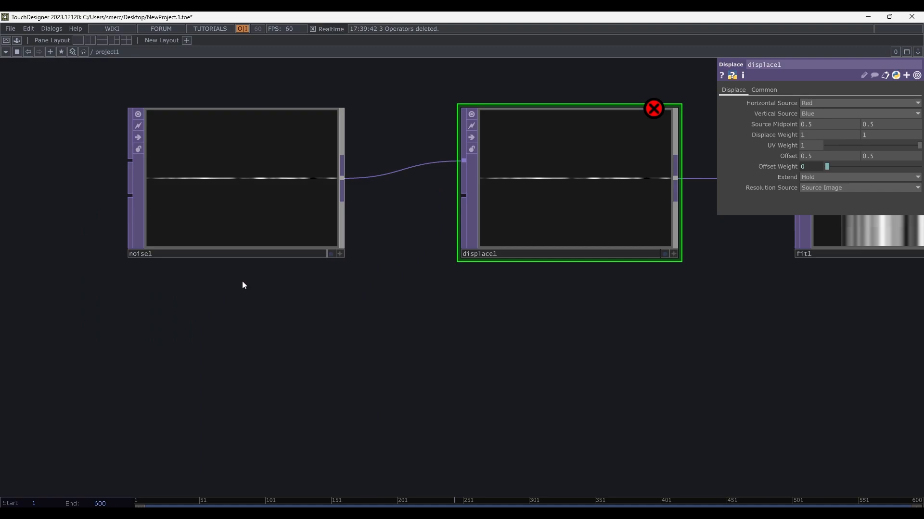
{"action": "left_click", "coordinate": [233, 396]}
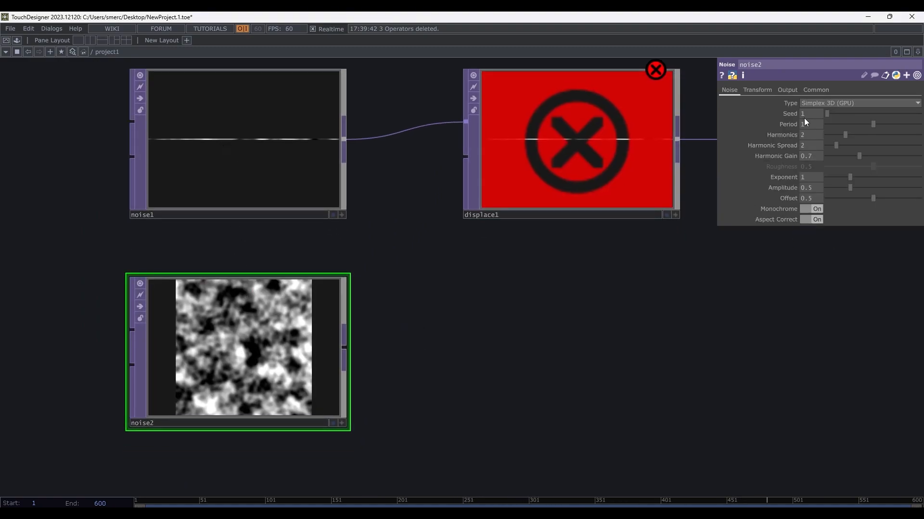
- Set the second Noise TOP's resolution to 1 by 7
{"action": "left_click", "coordinate": [813, 89]}
{"action": "type", "text": "1"}
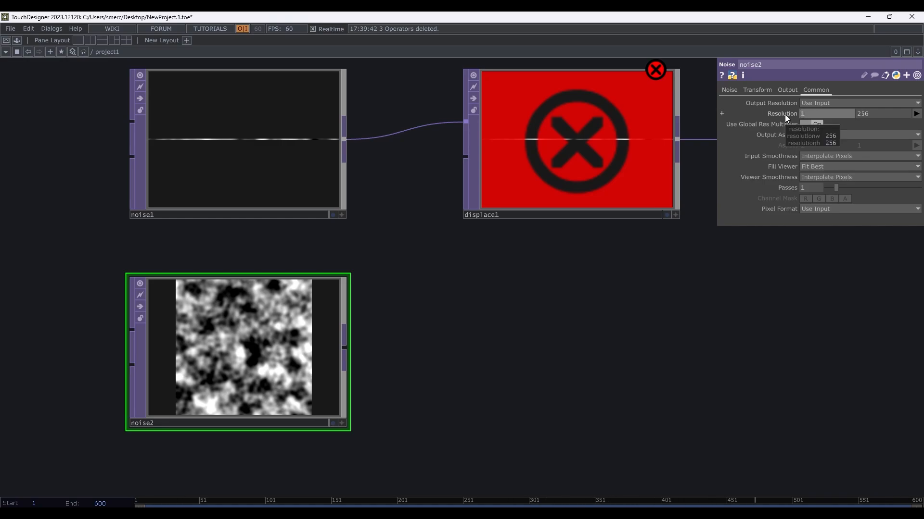
{"action": "key", "text": "Tab"}
{"action": "type", "text": "7"}
{"action": "key", "text": "Return"}
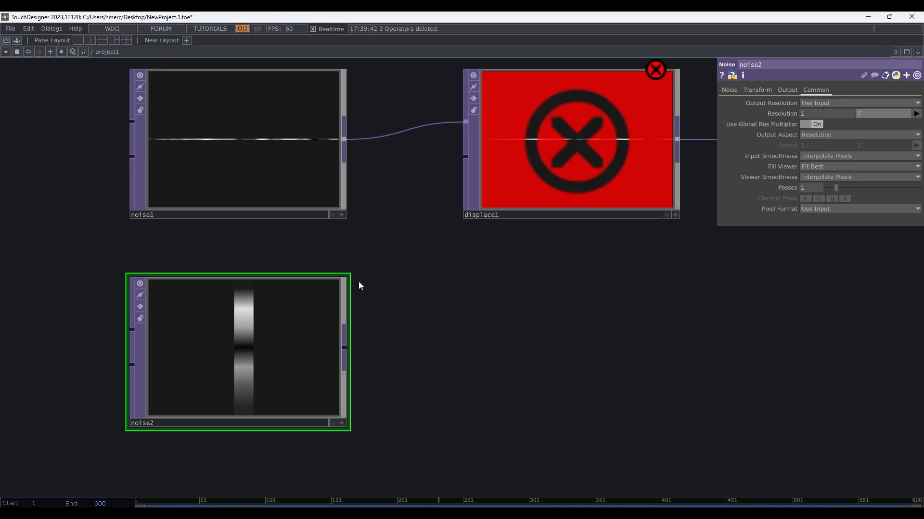
- Set the second Noise TOP's pixel format to 32-bit float (Mono)
{"action": "left_click_drag", "start_coordinate": [462, 317], "coordinate": [409, 323]}
{"action": "scroll", "coordinate": [464, 316], "scroll_direction": "down", "scroll_amount": 2}
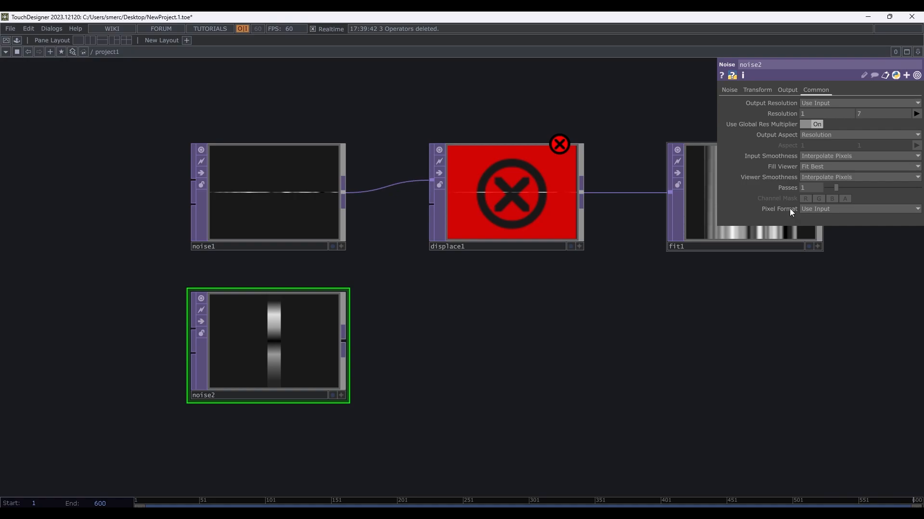
{"action": "left_click", "coordinate": [811, 210]}
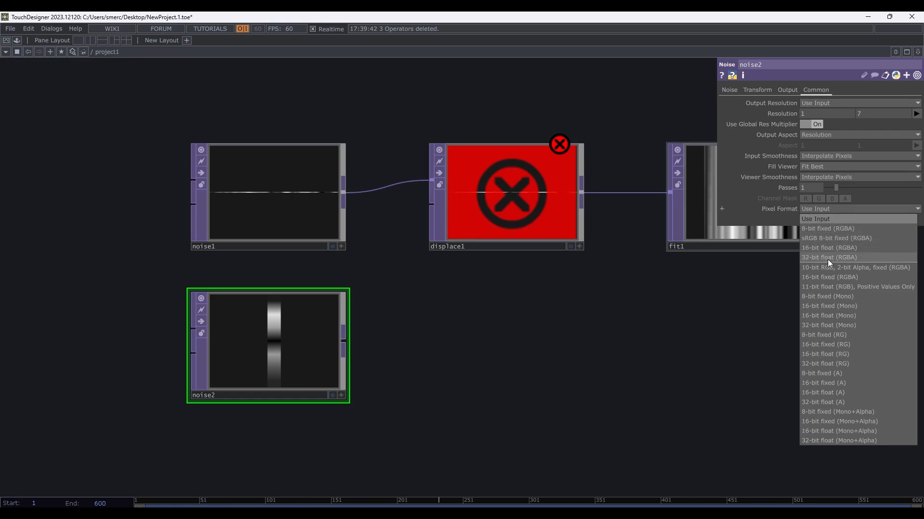
{"action": "left_click", "coordinate": [835, 325]}
- Wire the second Noise TOP's output into the second input of the Displace TOP
{"action": "left_click_drag", "start_coordinate": [453, 325], "coordinate": [456, 335]}
{"action": "left_click", "coordinate": [495, 205]}
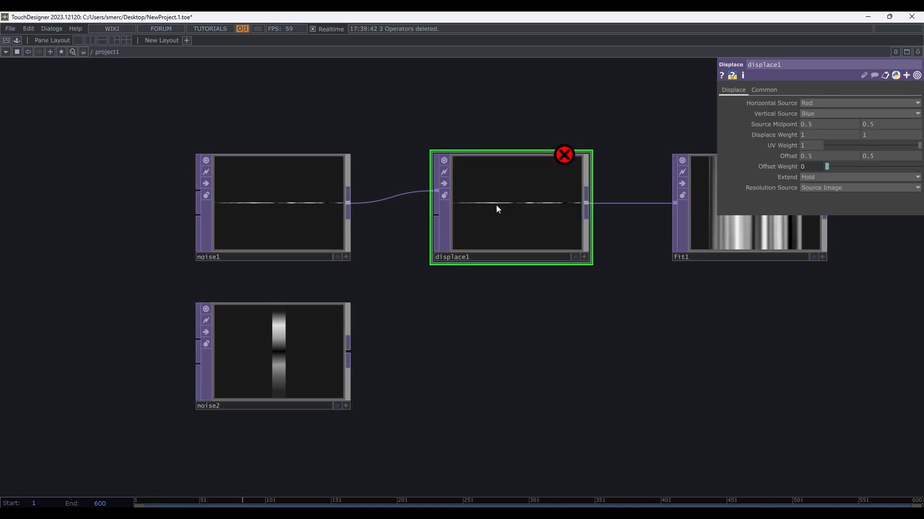
{"action": "left_click", "coordinate": [353, 351]}
{"action": "left_click", "coordinate": [423, 223]}
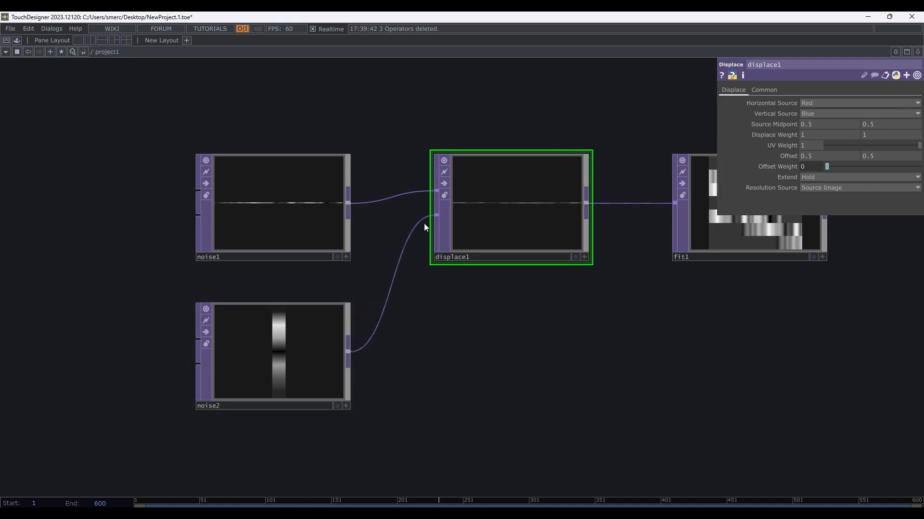
{"action": "left_click_drag", "start_coordinate": [482, 323], "coordinate": [300, 342]}
- Set the Displace TOP's vertical source to None, keeping only horizontal displacement
{"action": "left_click", "coordinate": [571, 232]}
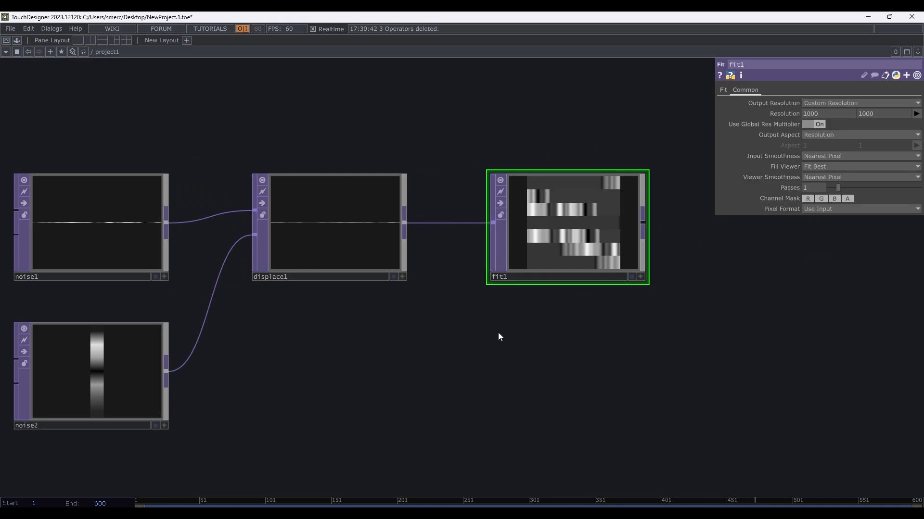
{"action": "left_click_drag", "start_coordinate": [511, 336], "coordinate": [524, 336]}
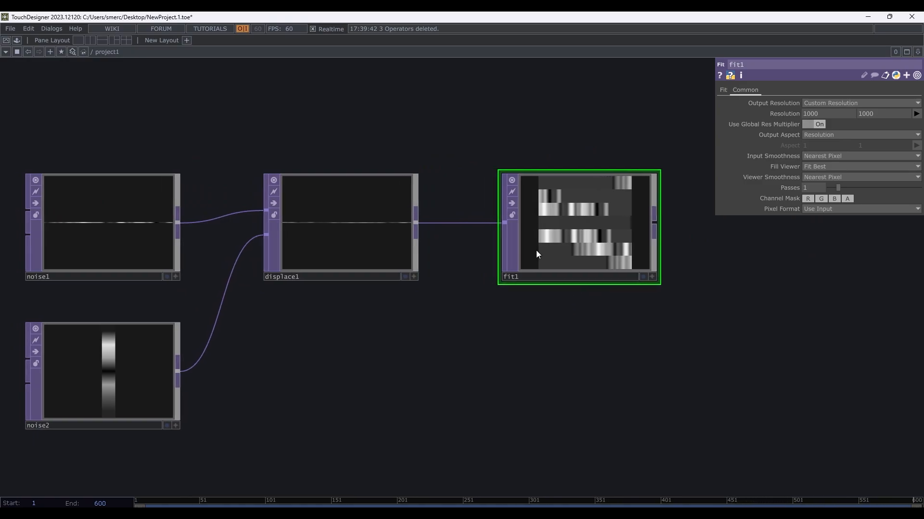
{"action": "left_click", "coordinate": [381, 231]}
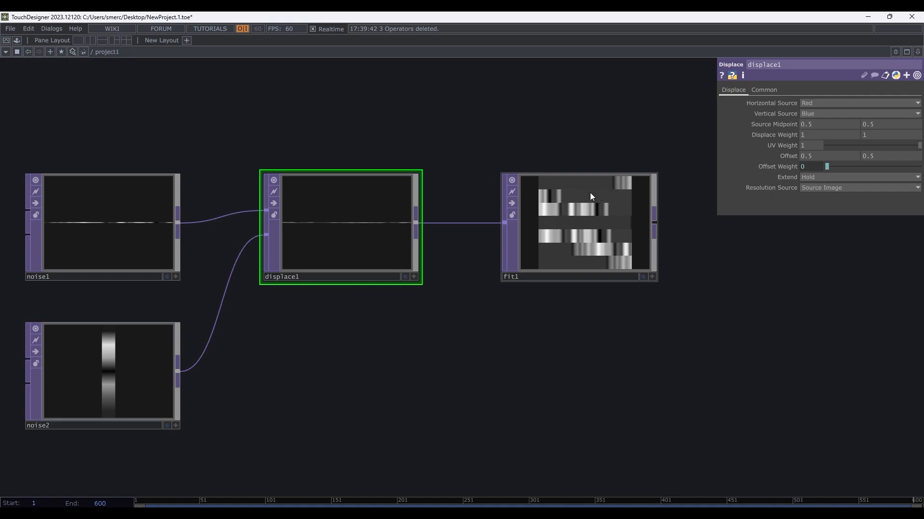
{"action": "left_click", "coordinate": [825, 114]}
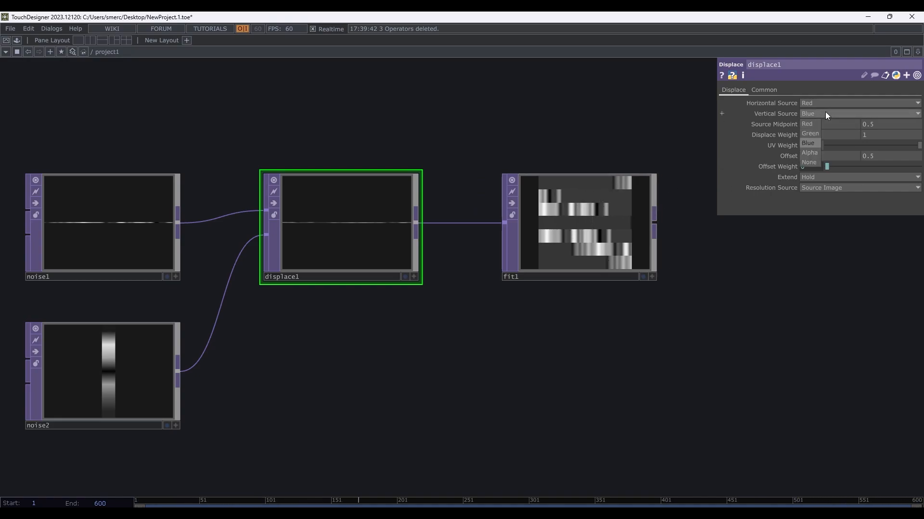
{"action": "left_click", "coordinate": [812, 164]}
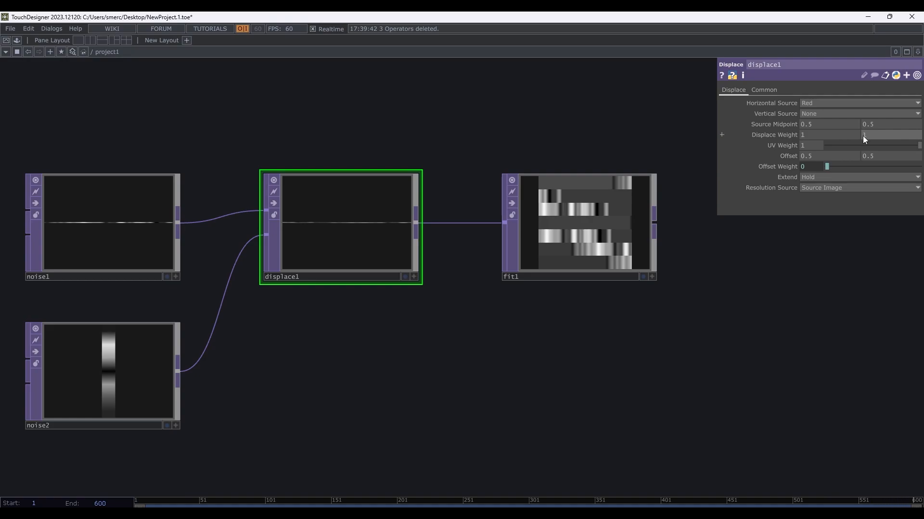
{"action": "left_click_drag", "start_coordinate": [579, 132], "coordinate": [617, 131]}
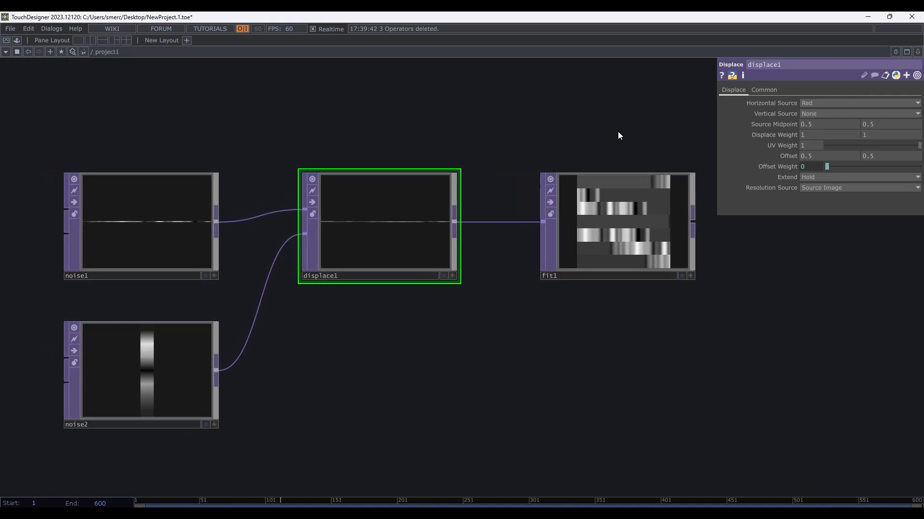
- Examine how each row is shifted horizontally and how its edges are filled in the Fit TOP's output
{"action": "left_click_drag", "start_coordinate": [565, 318], "coordinate": [504, 321]}
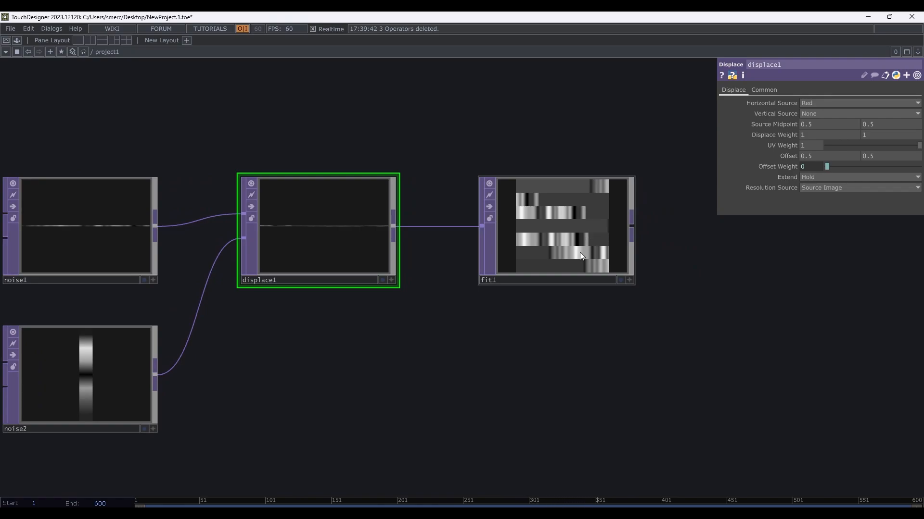
{"action": "scroll", "coordinate": [580, 255], "scroll_direction": "up", "scroll_amount": 5}
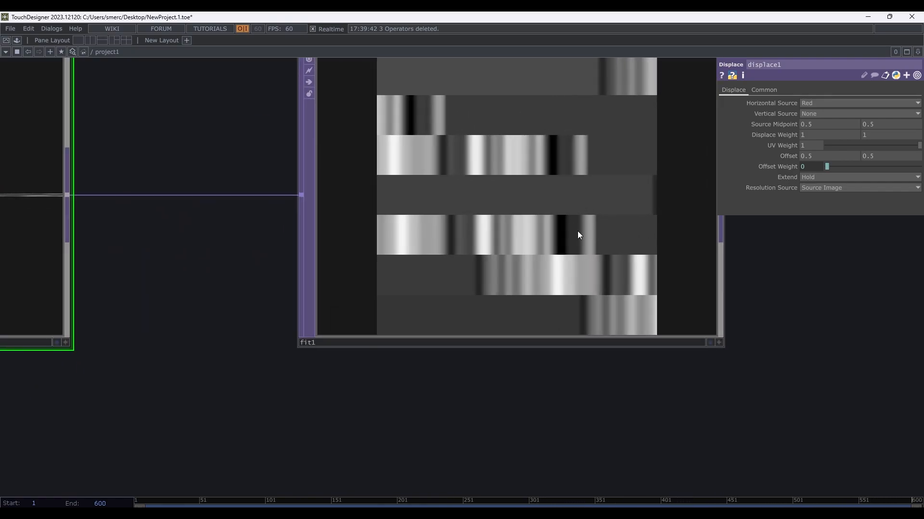
{"action": "scroll", "coordinate": [592, 308], "scroll_direction": "up", "scroll_amount": 5}
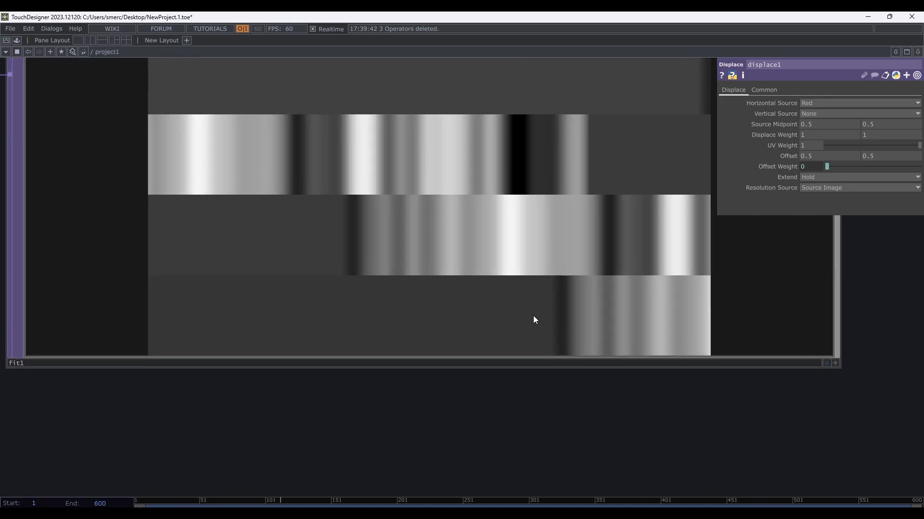
{"action": "scroll", "coordinate": [533, 315], "scroll_direction": "down", "scroll_amount": 5}
{"action": "scroll", "coordinate": [565, 260], "scroll_direction": "down", "scroll_amount": 2}
{"action": "scroll", "coordinate": [554, 165], "scroll_direction": "up", "scroll_amount": 5}
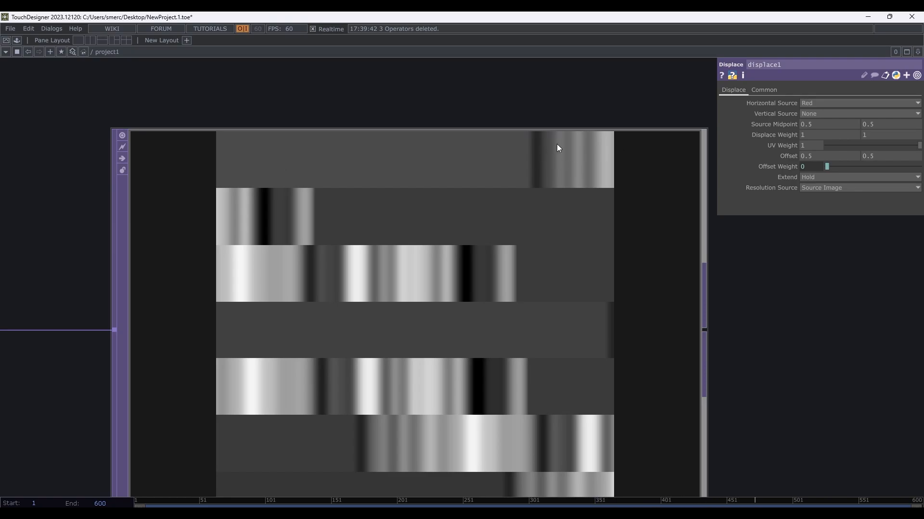
{"action": "scroll", "coordinate": [557, 147], "scroll_direction": "down", "scroll_amount": 2}
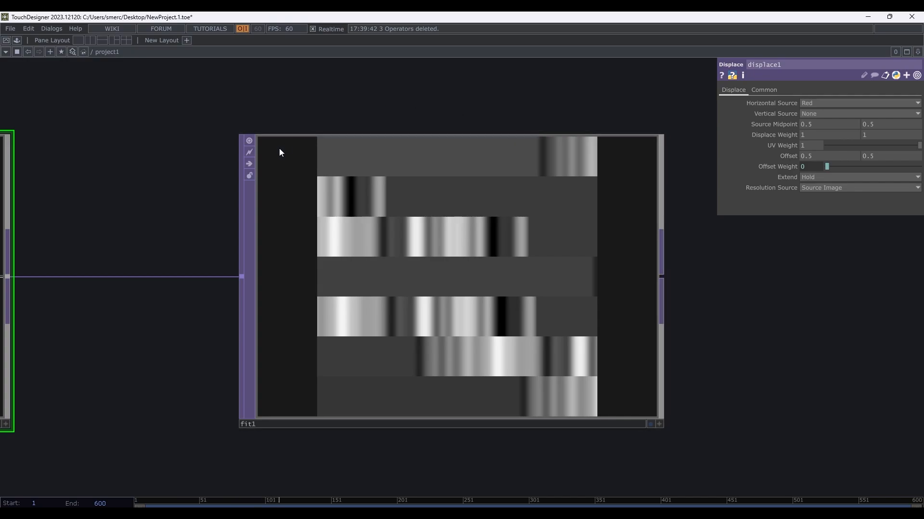
{"action": "scroll", "coordinate": [470, 165], "scroll_direction": "down", "scroll_amount": 1}
{"action": "scroll", "coordinate": [471, 165], "scroll_direction": "down", "scroll_amount": 2}
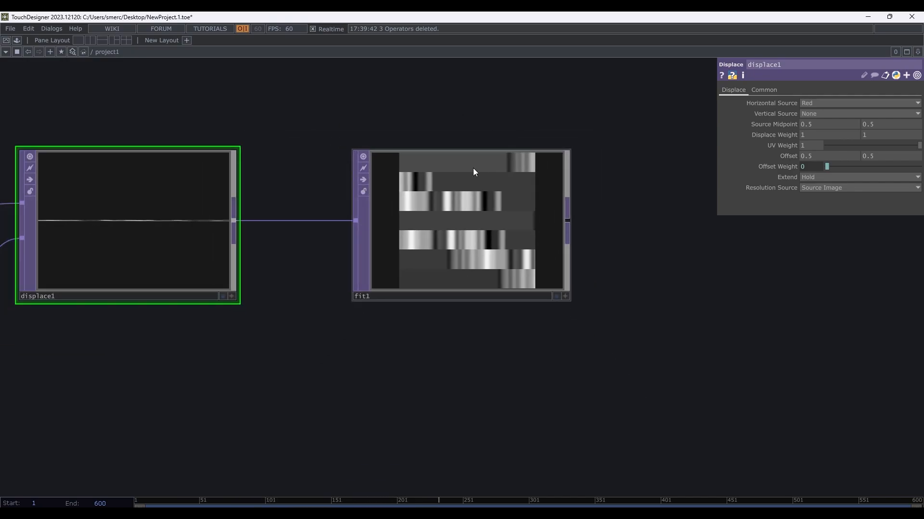
{"action": "scroll", "coordinate": [473, 169], "scroll_direction": "up", "scroll_amount": 4}
{"action": "left_click", "coordinate": [475, 172]}
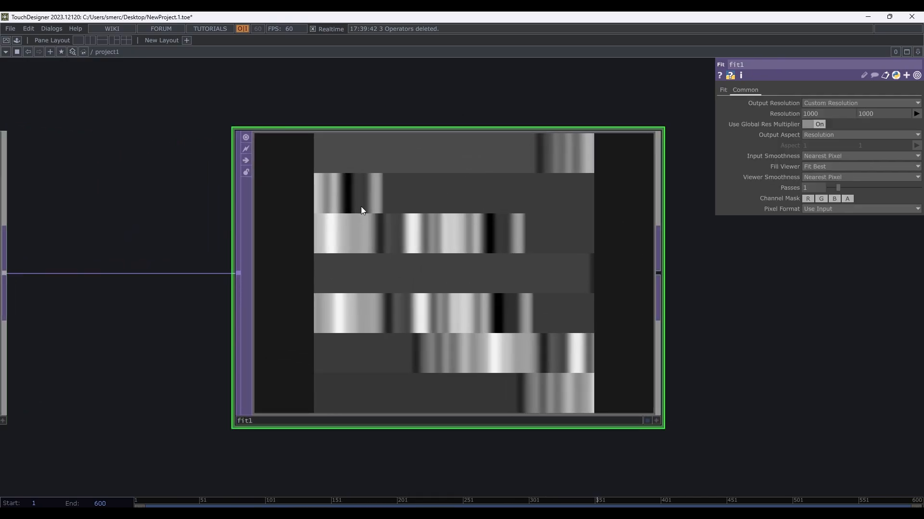
{"action": "scroll", "coordinate": [361, 206], "scroll_direction": "down", "scroll_amount": 2}
{"action": "left_click_drag", "start_coordinate": [212, 196], "coordinate": [447, 174]}
{"action": "left_click_drag", "start_coordinate": [331, 176], "coordinate": [272, 177]}
- Set the Displace TOP's extend mode to Repeat
{"action": "left_click", "coordinate": [169, 195]}
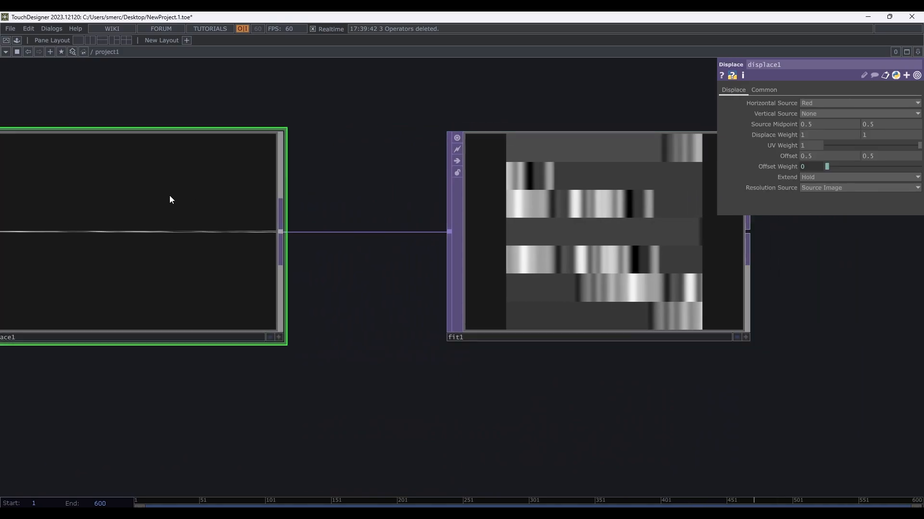
{"action": "scroll", "coordinate": [422, 197], "scroll_direction": "down", "scroll_amount": 2}
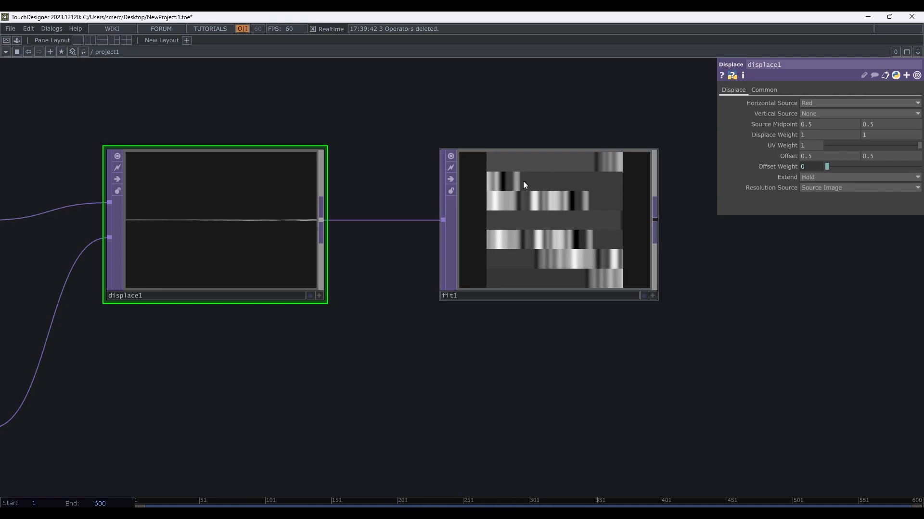
{"action": "left_click", "coordinate": [838, 177]}
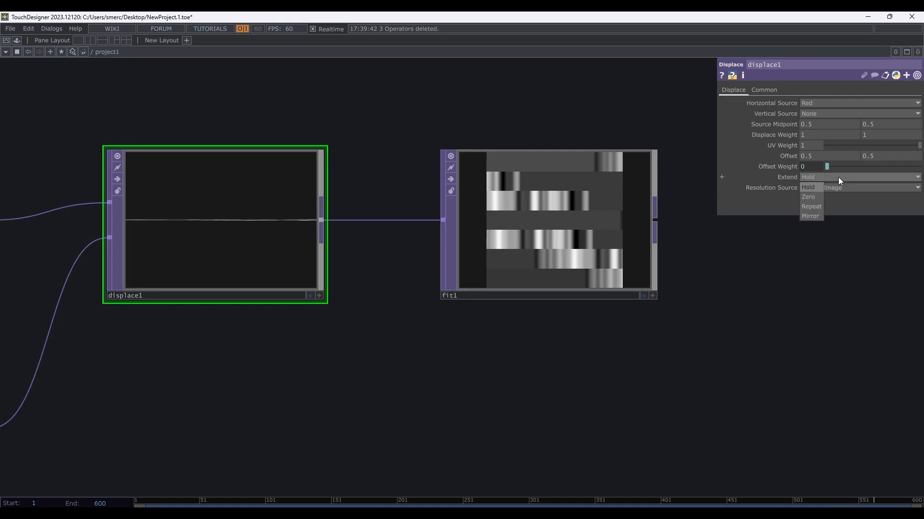
{"action": "left_click", "coordinate": [818, 207]}
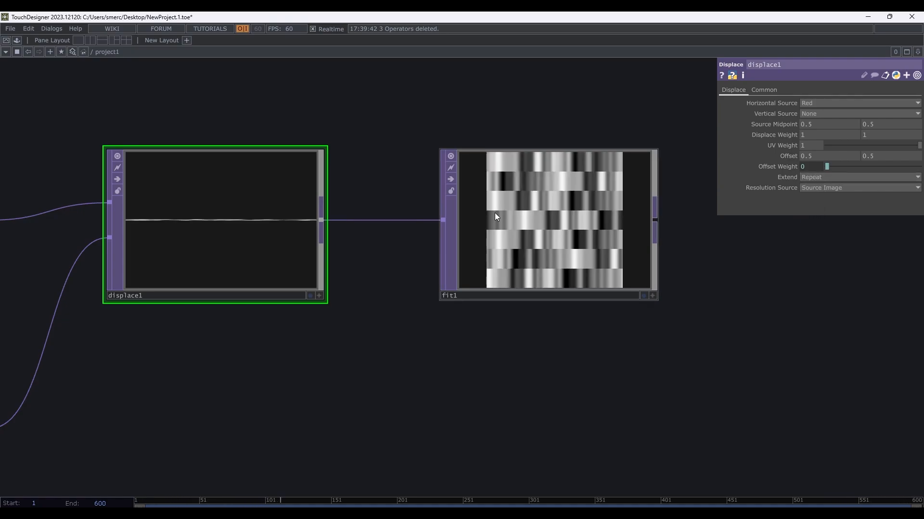
- Compare the second Noise TOP's pixels with the row offsets in the Fit TOP's output
{"action": "scroll", "coordinate": [308, 234], "scroll_direction": "down", "scroll_amount": 2}
{"action": "left_click", "coordinate": [138, 342]}
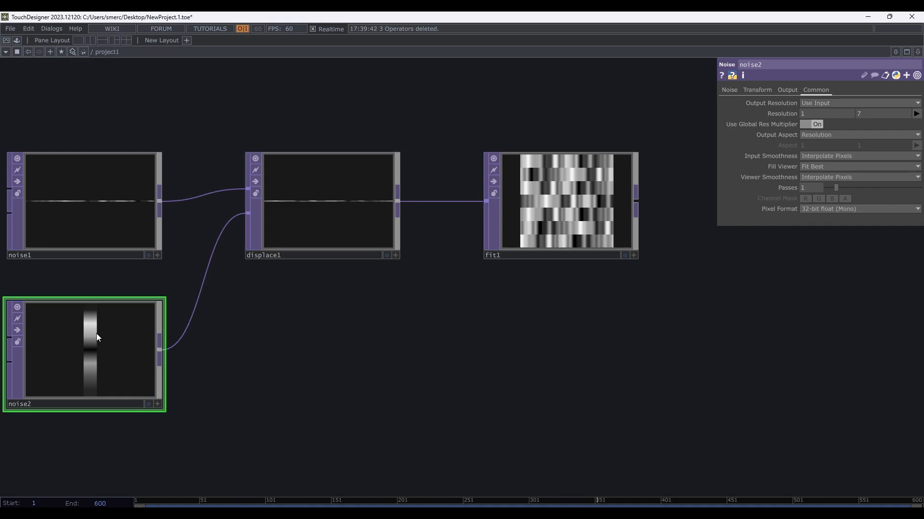
{"action": "scroll", "coordinate": [552, 207], "scroll_direction": "up", "scroll_amount": 2}
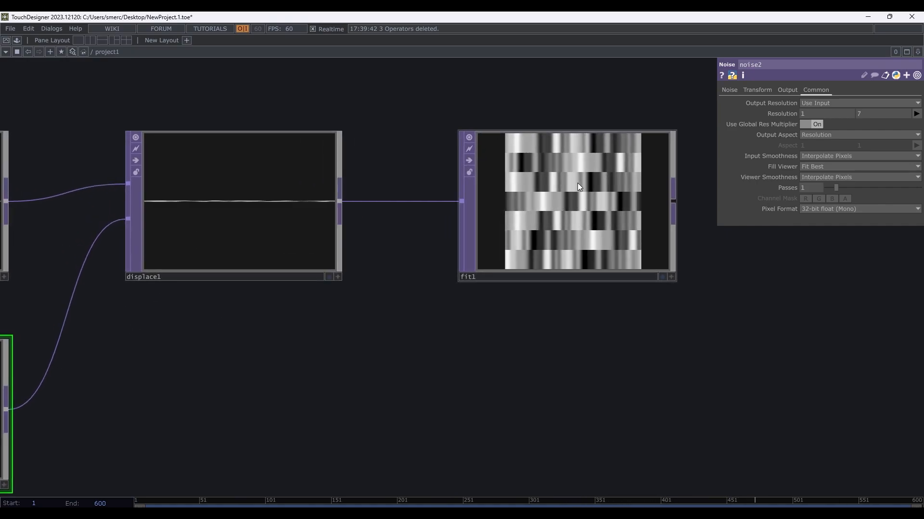
- Examine the Displace TOP's thin strip output in relation to its two noise inputs and the Fit TOP
{"action": "left_click", "coordinate": [585, 215]}
{"action": "left_click_drag", "start_coordinate": [726, 312], "coordinate": [676, 335]}
{"action": "left_click", "coordinate": [123, 232]}
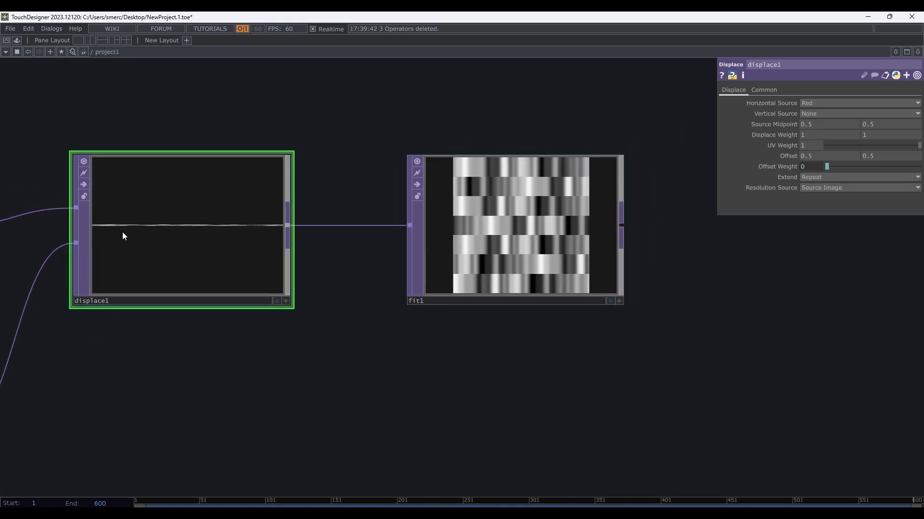
{"action": "left_click_drag", "start_coordinate": [318, 353], "coordinate": [529, 339]}
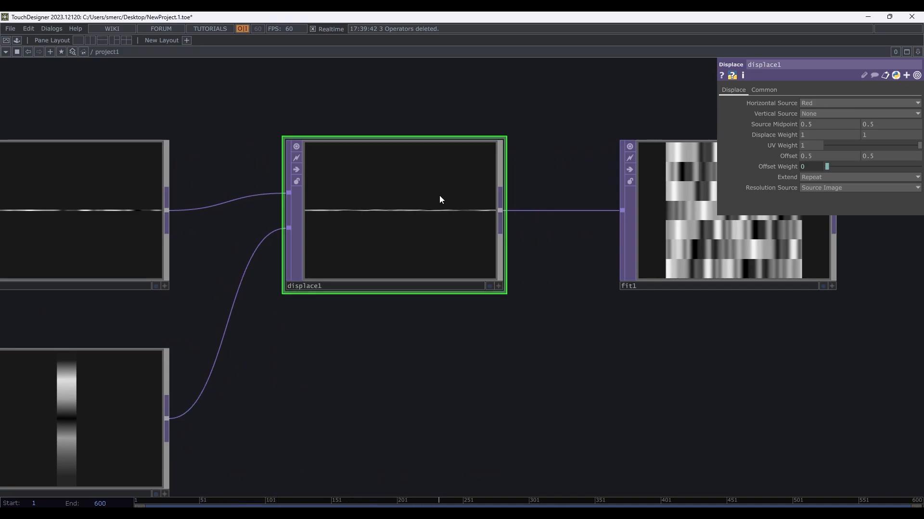
{"action": "scroll", "coordinate": [421, 211], "scroll_direction": "up", "scroll_amount": 2}
{"action": "scroll", "coordinate": [421, 210], "scroll_direction": "up", "scroll_amount": 1}
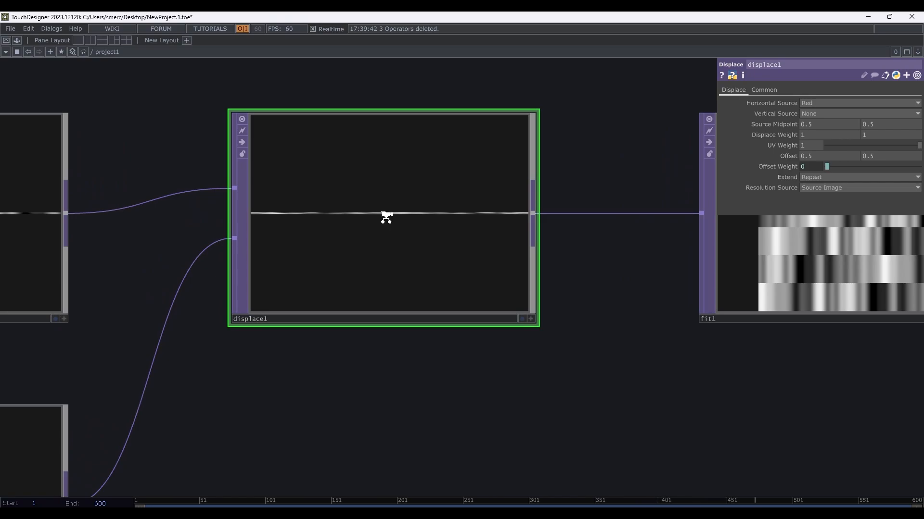
{"action": "scroll", "coordinate": [385, 213], "scroll_direction": "down", "scroll_amount": 2}
{"action": "scroll", "coordinate": [384, 212], "scroll_direction": "up", "scroll_amount": 4}
{"action": "scroll", "coordinate": [384, 213], "scroll_direction": "down", "scroll_amount": 2}
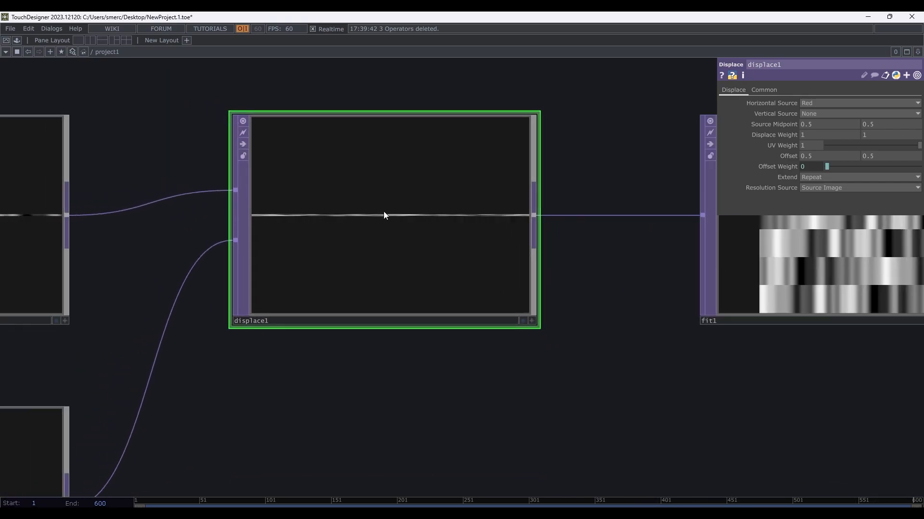
{"action": "scroll", "coordinate": [540, 226], "scroll_direction": "down", "scroll_amount": 3}
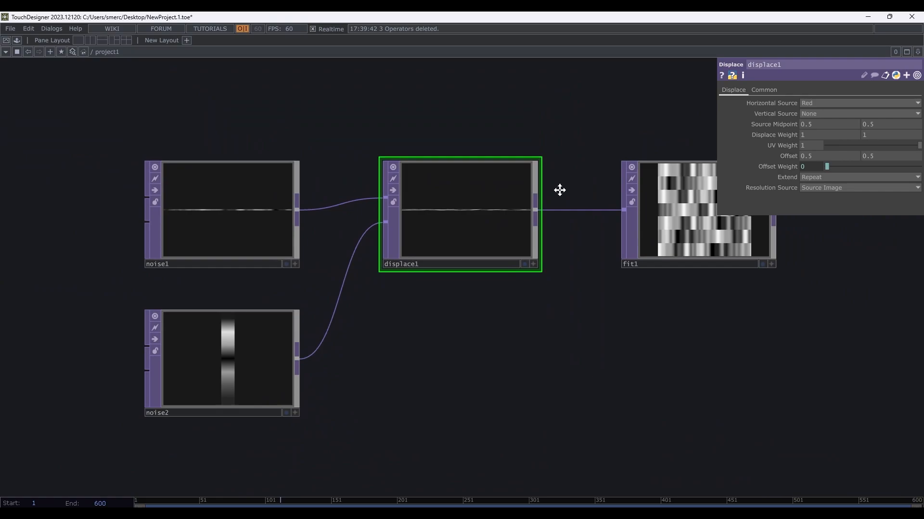
{"action": "left_click_drag", "start_coordinate": [559, 190], "coordinate": [560, 194]}
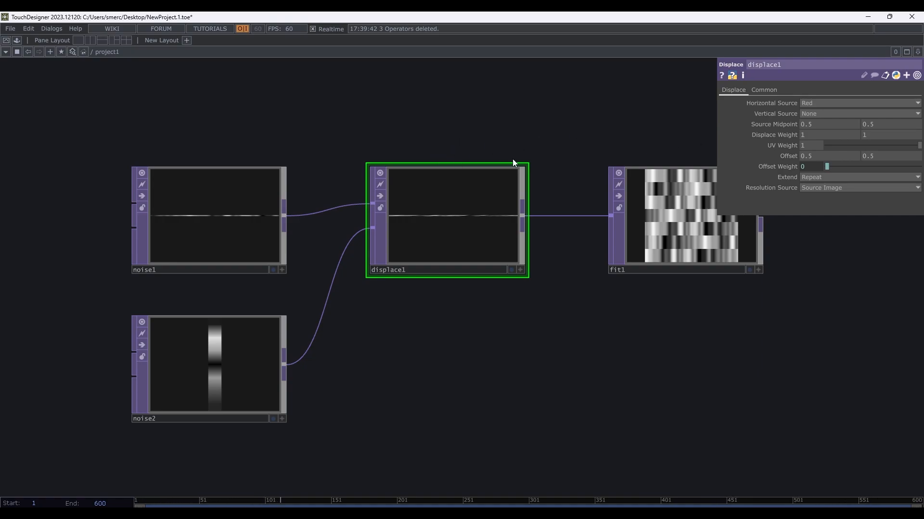
- Raise the amplitude of the second Noise TOP (noise2) to 5.86 to spread the row offsets further apart
{"action": "left_click", "coordinate": [228, 362]}
{"action": "scroll", "coordinate": [228, 362], "scroll_direction": "up", "scroll_amount": 3}
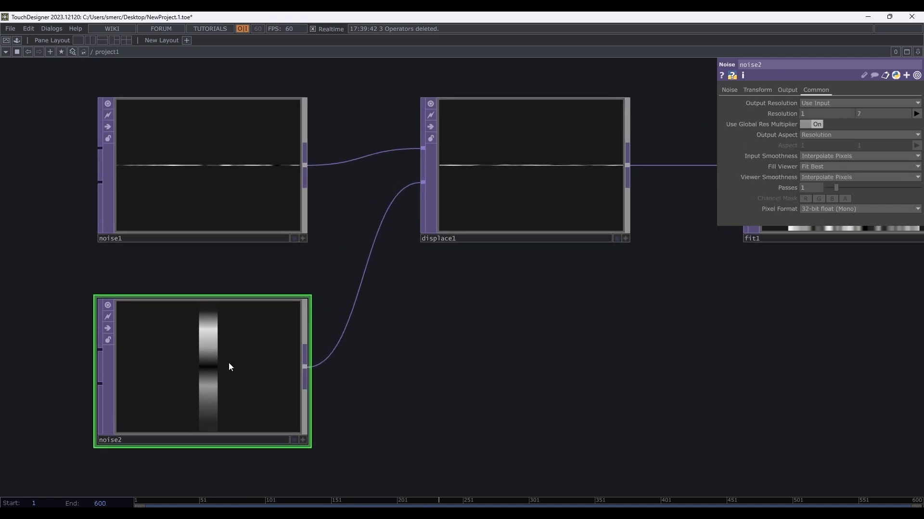
{"action": "left_click_drag", "start_coordinate": [385, 365], "coordinate": [329, 380]}
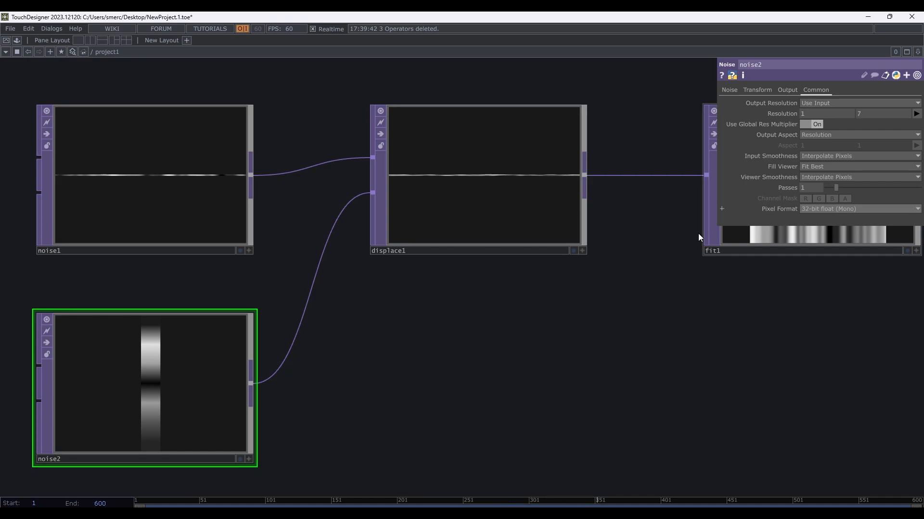
{"action": "left_click", "coordinate": [729, 91]}
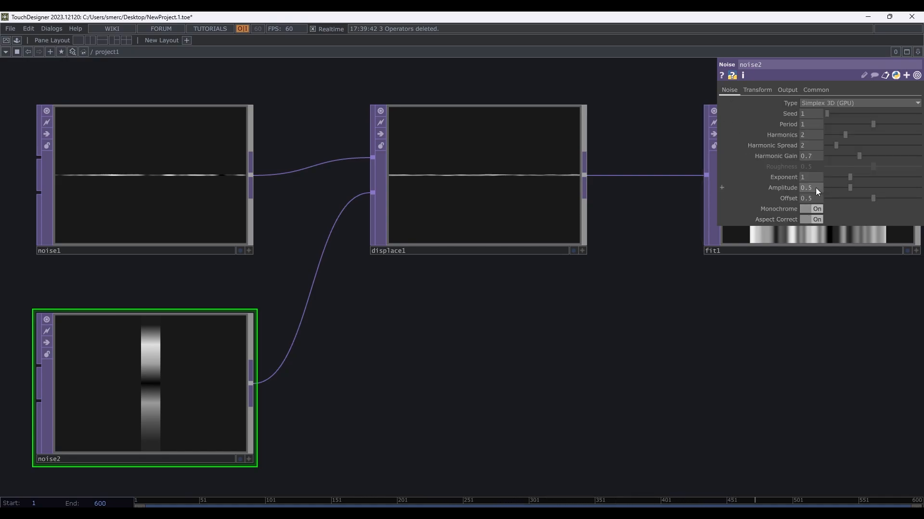
{"action": "left_click_drag", "start_coordinate": [815, 188], "coordinate": [923, 187]}
{"action": "left_click_drag", "start_coordinate": [526, 350], "coordinate": [289, 356]}
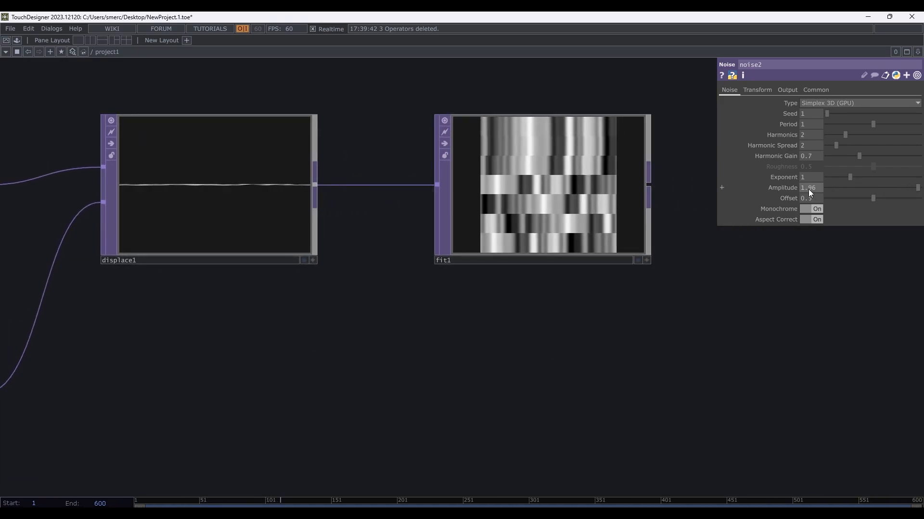
{"action": "left_click_drag", "start_coordinate": [808, 190], "coordinate": [923, 174]}
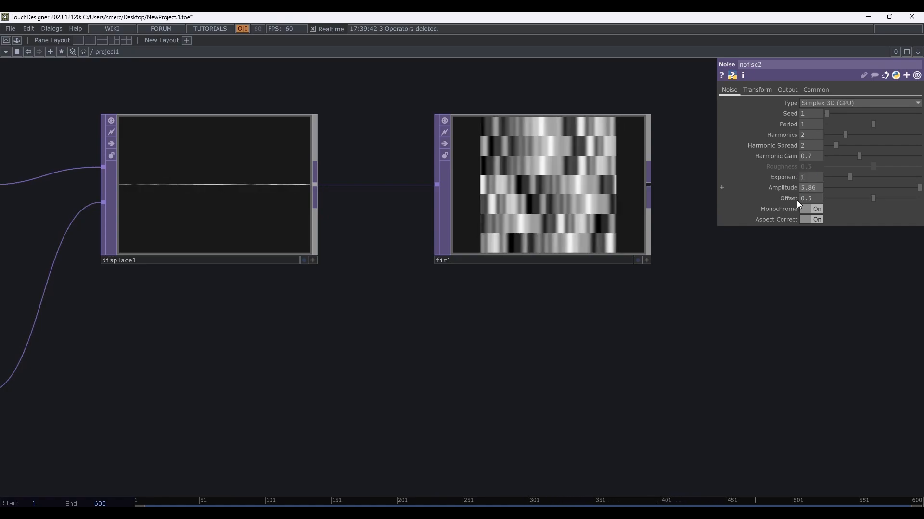
- Set noise2's Z translation to 0.15 while watching how the rows shift in the Fit TOP
{"action": "left_click_drag", "start_coordinate": [638, 306], "coordinate": [703, 306]}
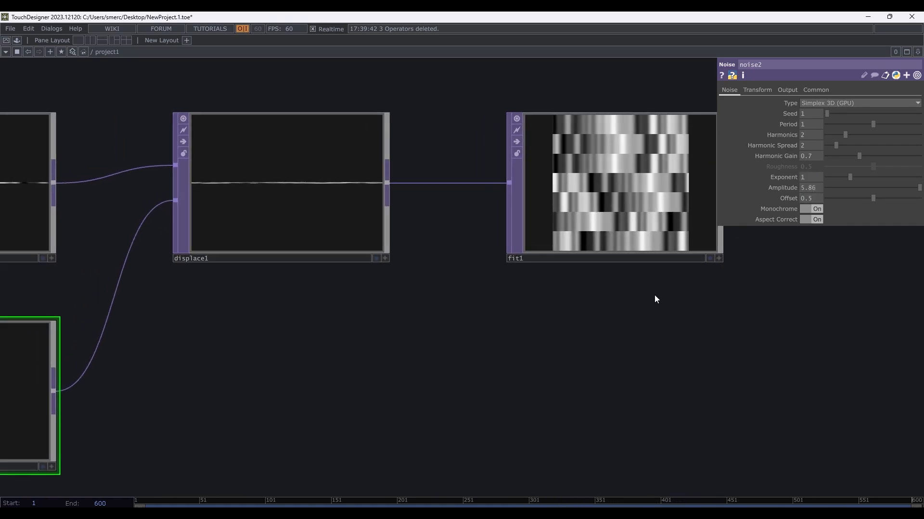
{"action": "scroll", "coordinate": [654, 295], "scroll_direction": "down", "scroll_amount": 5}
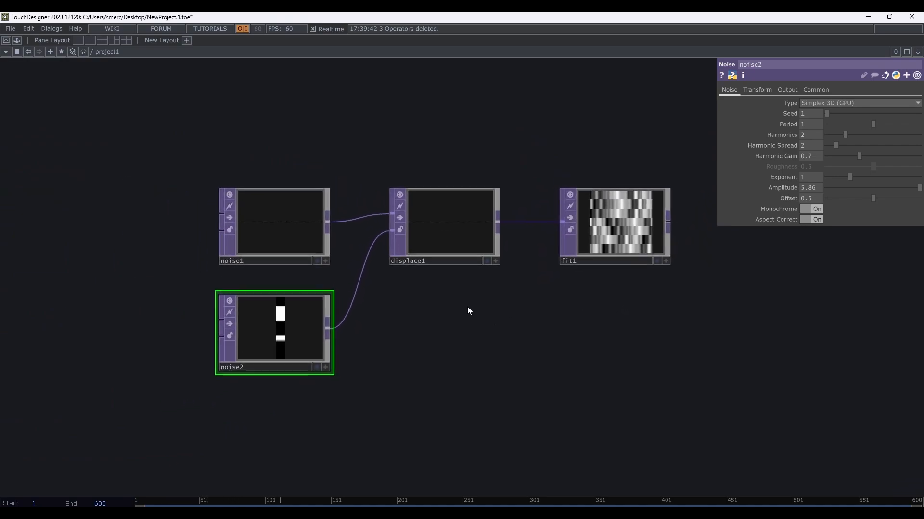
{"action": "scroll", "coordinate": [396, 321], "scroll_direction": "up", "scroll_amount": 3}
{"action": "scroll", "coordinate": [405, 327], "scroll_direction": "down", "scroll_amount": 3}
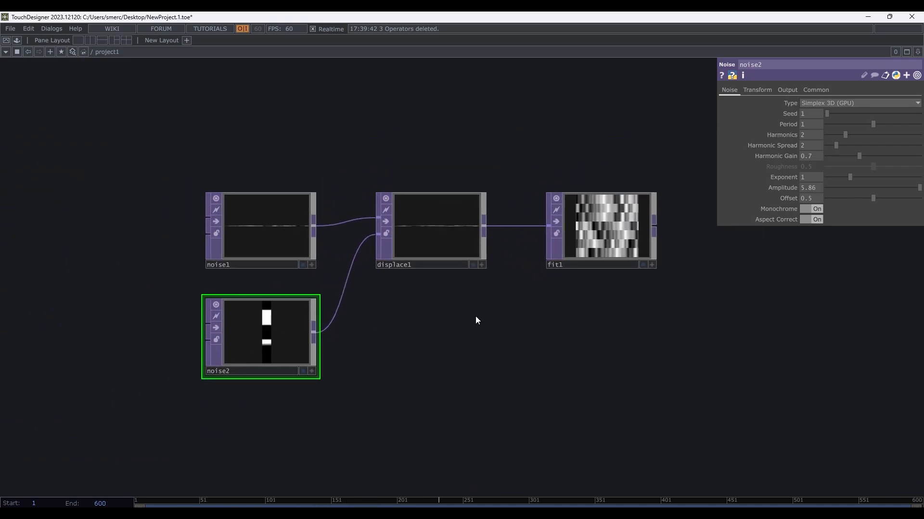
{"action": "left_click_drag", "start_coordinate": [475, 316], "coordinate": [474, 240]}
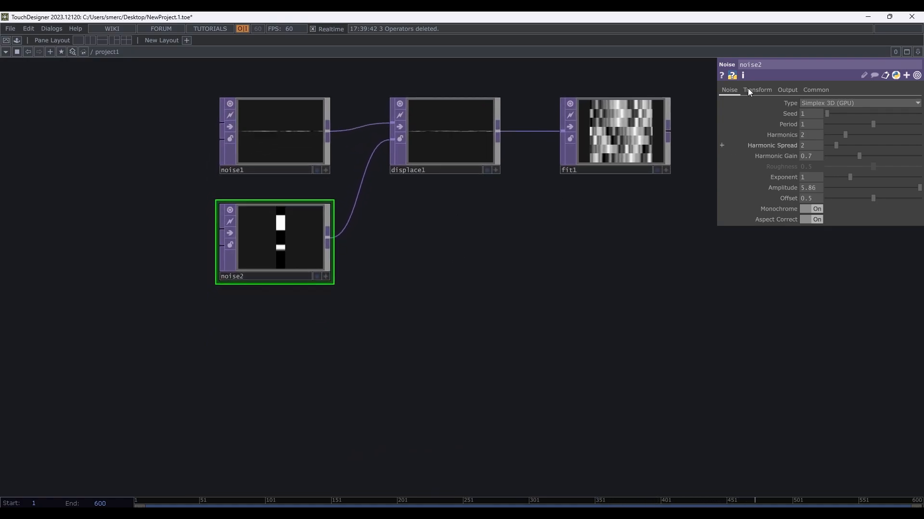
{"action": "left_click_drag", "start_coordinate": [590, 221], "coordinate": [495, 262]}
{"action": "scroll", "coordinate": [539, 150], "scroll_direction": "up", "scroll_amount": 2}
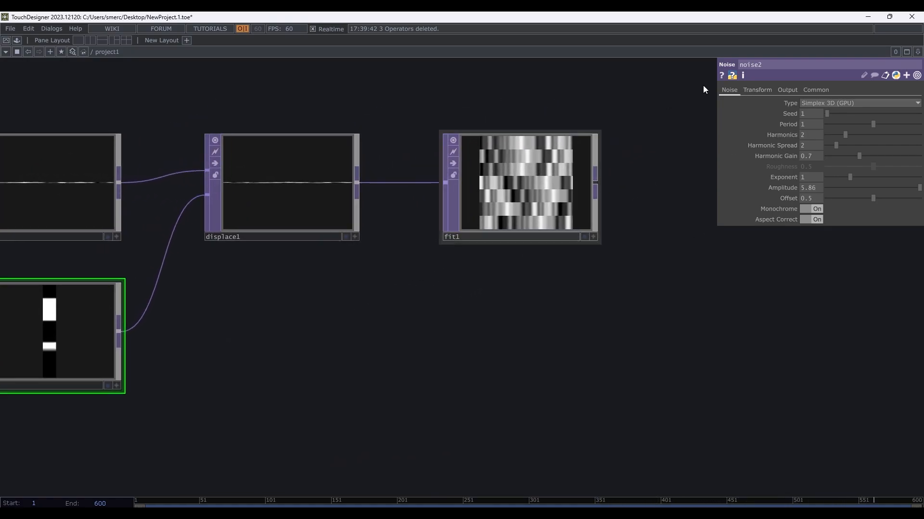
{"action": "left_click", "coordinate": [760, 87]}
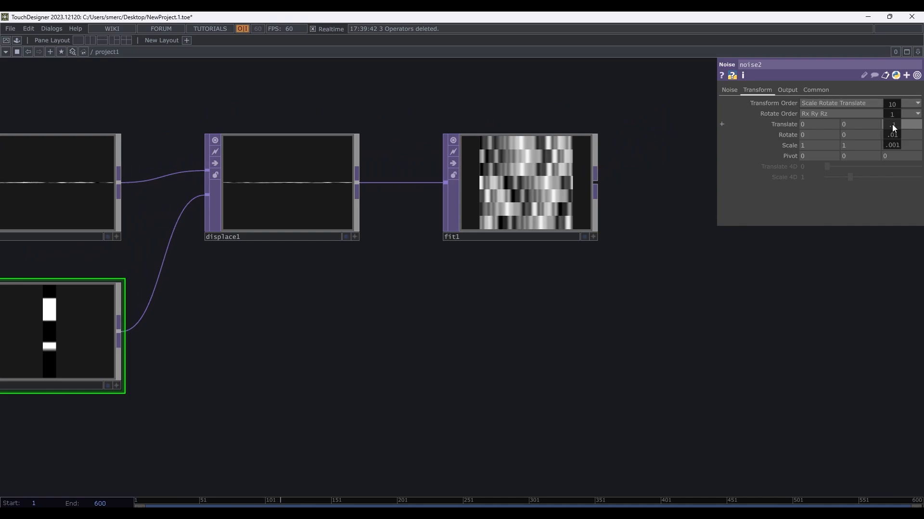
{"action": "mouse_move", "coordinate": [891, 124]}
{"action": "left_mouse_down"}
{"action": "mouse_move", "coordinate": [902, 124]}
{"action": "mouse_move", "coordinate": [876, 120]}
{"action": "mouse_move", "coordinate": [893, 124]}
{"action": "left_mouse_up"}
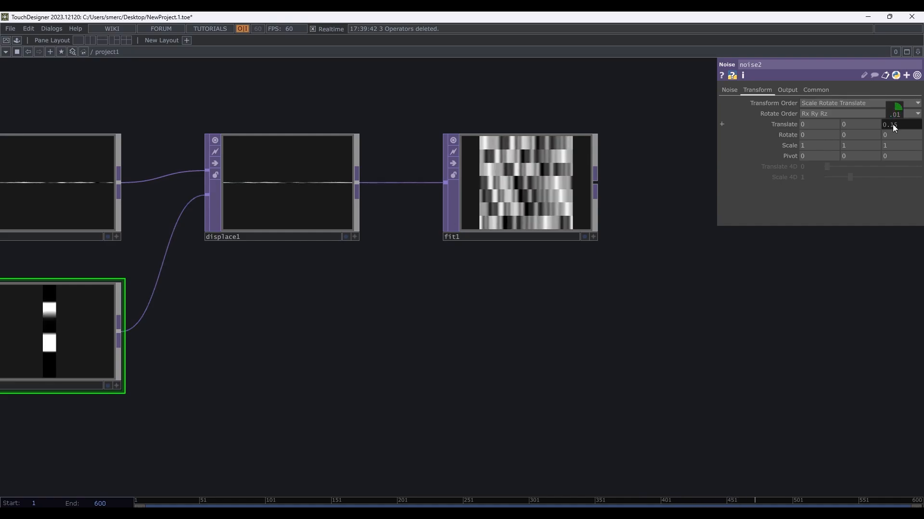
- Add a Constant CHOP below noise2 and set its chan1 value to 1
{"action": "left_click_drag", "start_coordinate": [298, 306], "coordinate": [432, 173]}
{"action": "key", "text": "h"}
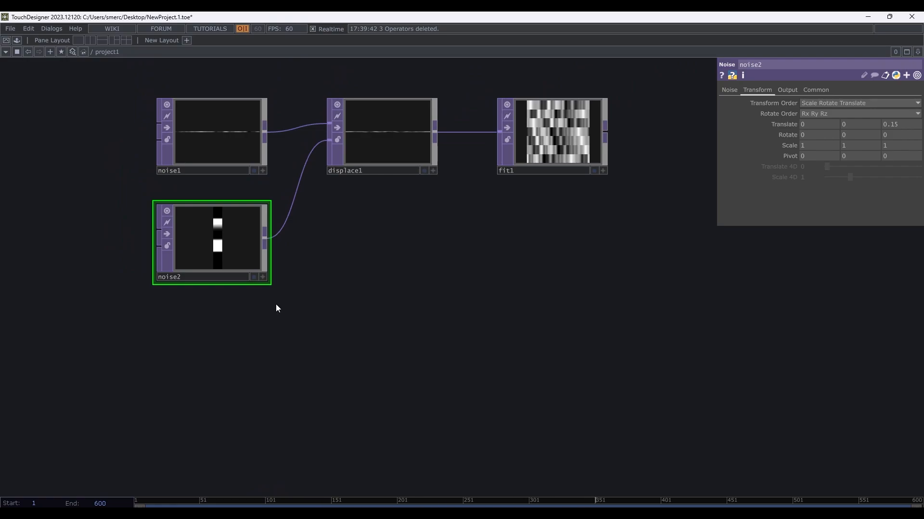
{"action": "left_click_drag", "start_coordinate": [241, 352], "coordinate": [333, 338]}
{"action": "key", "text": "Tab"}
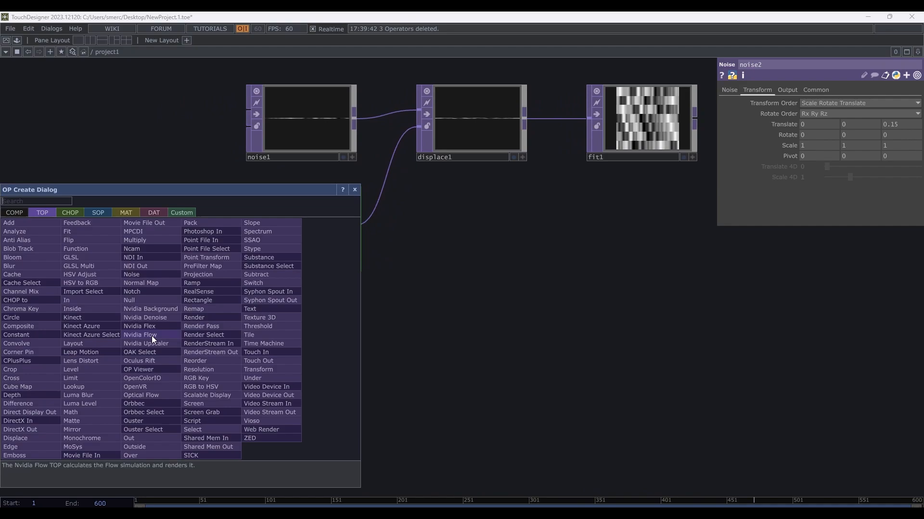
{"action": "type", "text": "const"}
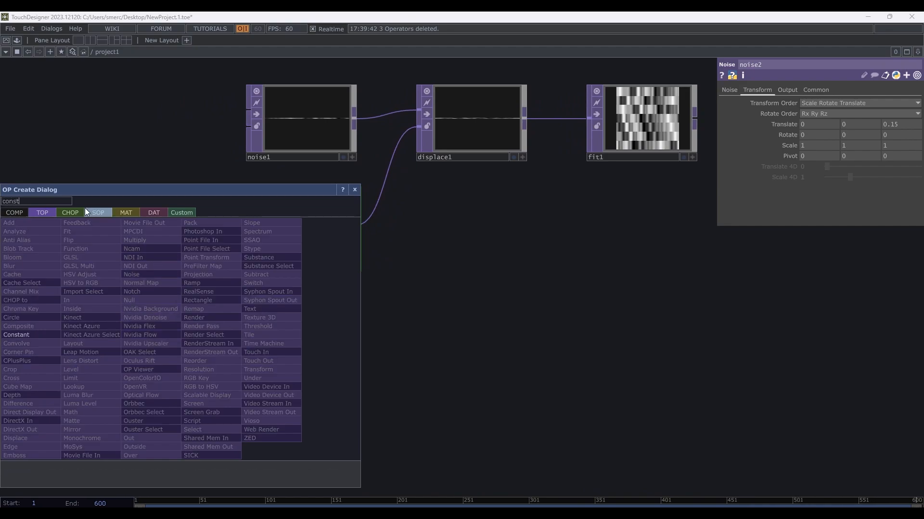
{"action": "left_click", "coordinate": [70, 212]}
{"action": "left_click", "coordinate": [96, 273]}
{"action": "left_click", "coordinate": [117, 354]}
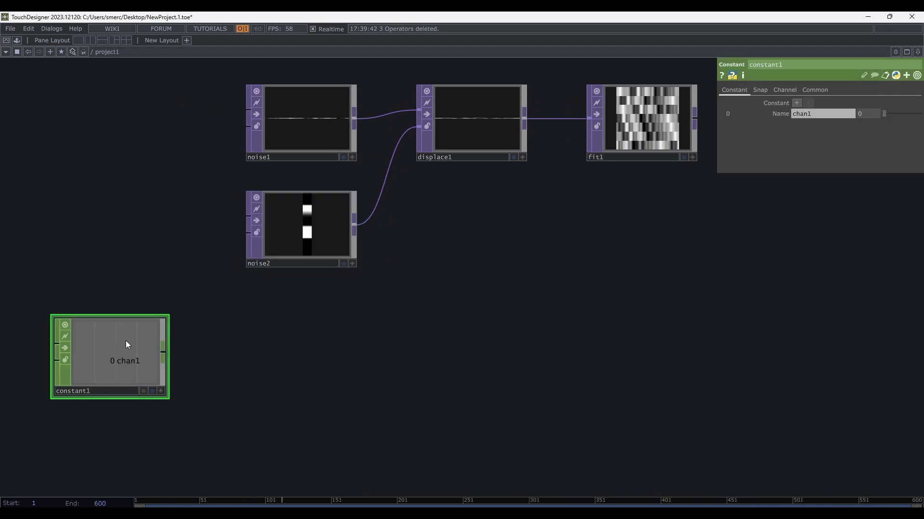
{"action": "left_click_drag", "start_coordinate": [893, 119], "coordinate": [920, 117]}
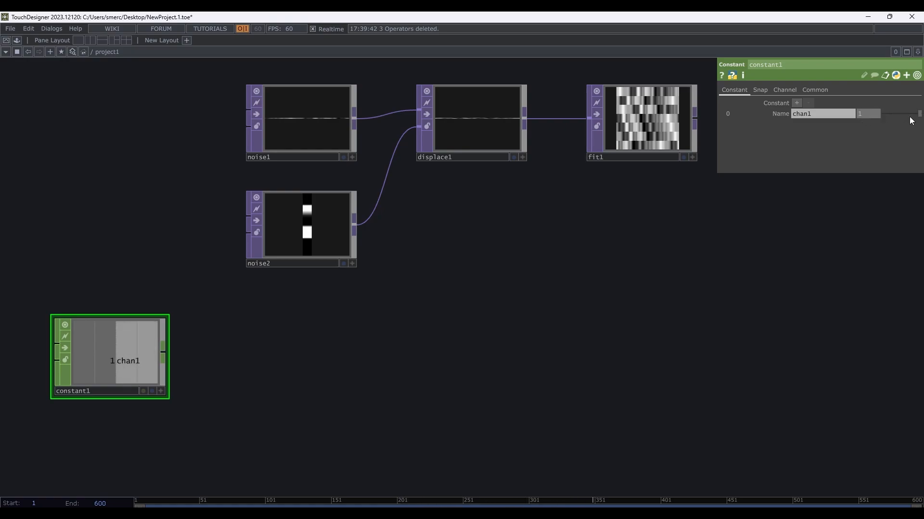
- Add a Speed CHOP connected to the Constant CHOP's output
{"action": "left_click_drag", "start_coordinate": [164, 353], "coordinate": [206, 353]}
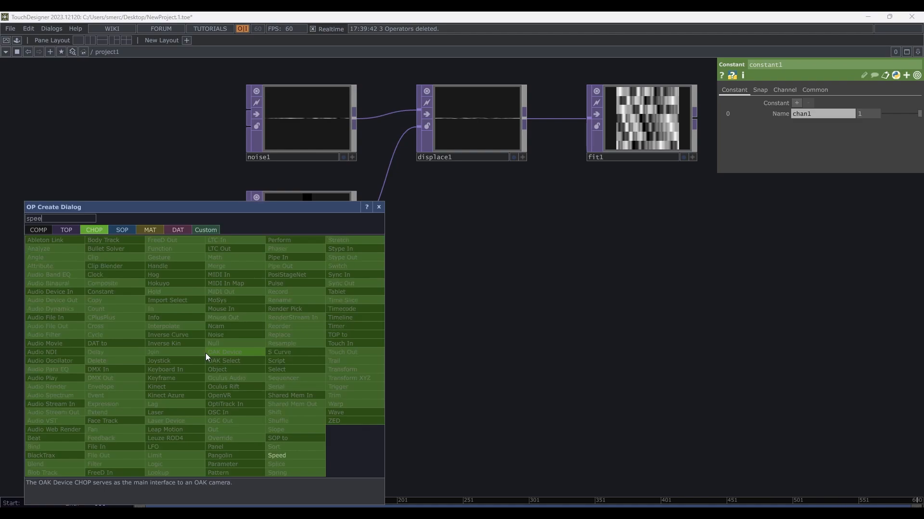
{"action": "left_click", "coordinate": [275, 454]}
{"action": "left_click", "coordinate": [238, 356]}
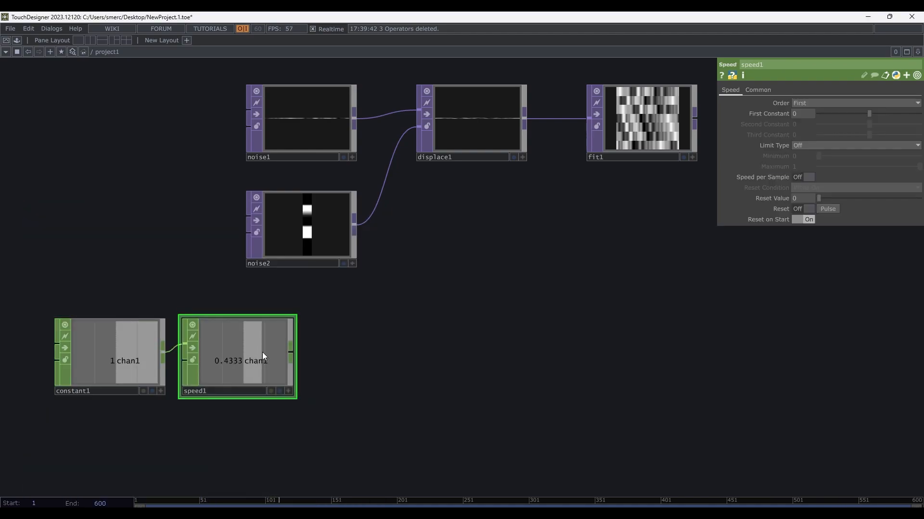
- Try chan1 values of 0.43, 0.08, 1, -2.6 and 0 in the Constant CHOP to test the Speed CHOP's counting rate
{"action": "left_click", "coordinate": [169, 356]}
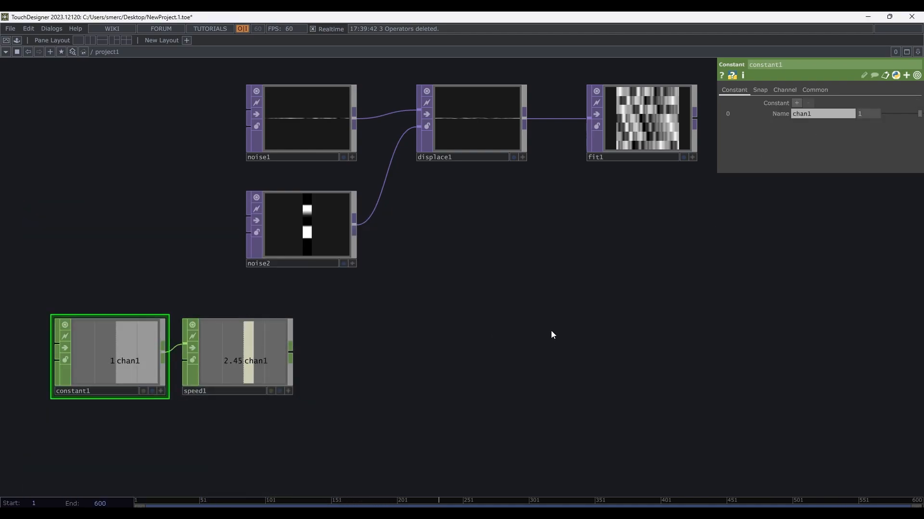
{"action": "left_click_drag", "start_coordinate": [914, 115], "coordinate": [900, 114]}
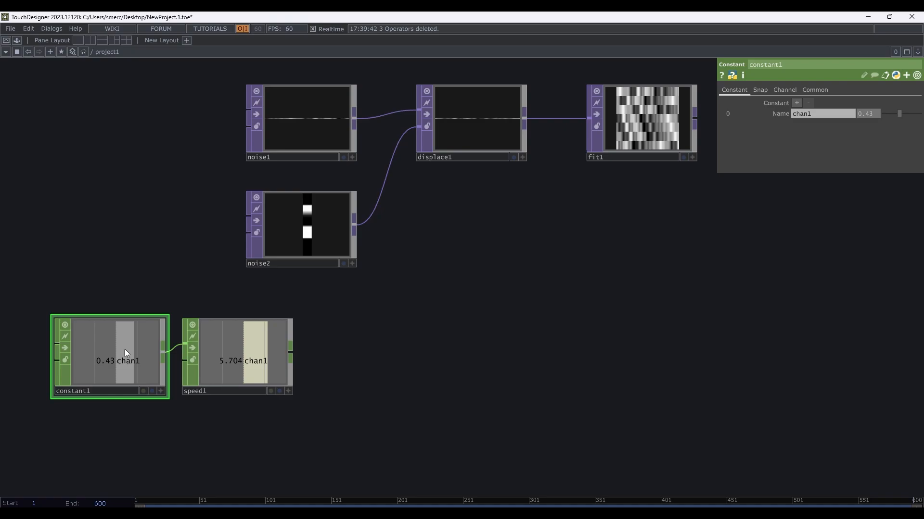
{"action": "left_click_drag", "start_coordinate": [900, 114], "coordinate": [888, 115]}
{"action": "scroll", "coordinate": [103, 389], "scroll_direction": "up", "scroll_amount": 2}
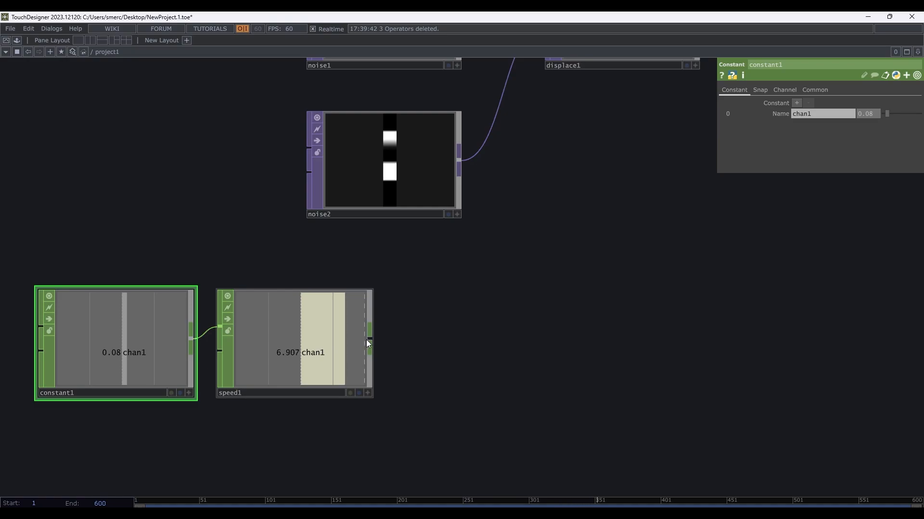
{"action": "left_click_drag", "start_coordinate": [888, 113], "coordinate": [919, 114]}
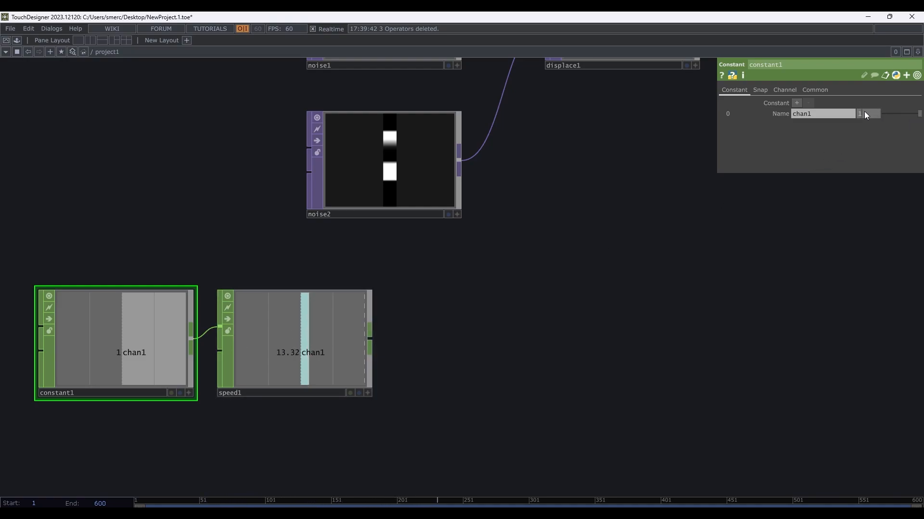
{"action": "left_click_drag", "start_coordinate": [864, 111], "coordinate": [864, 100]}
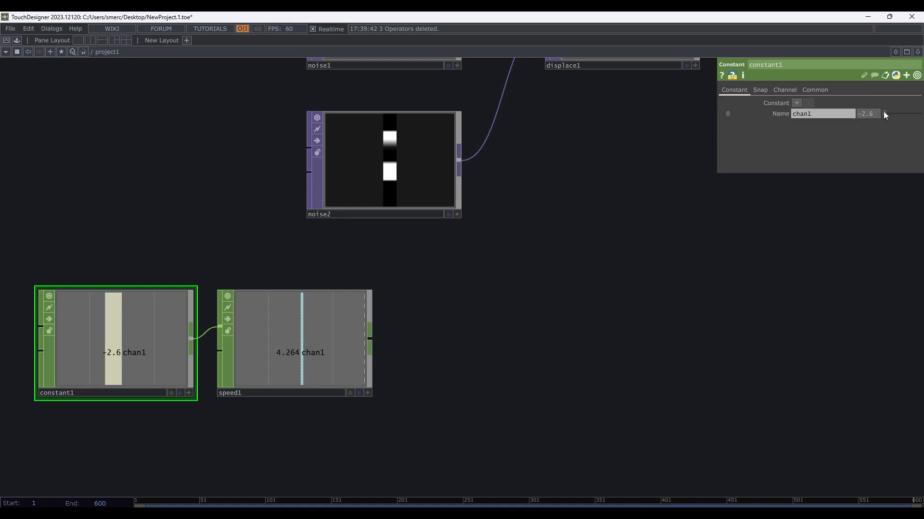
{"action": "left_click_drag", "start_coordinate": [884, 114], "coordinate": [888, 116]}
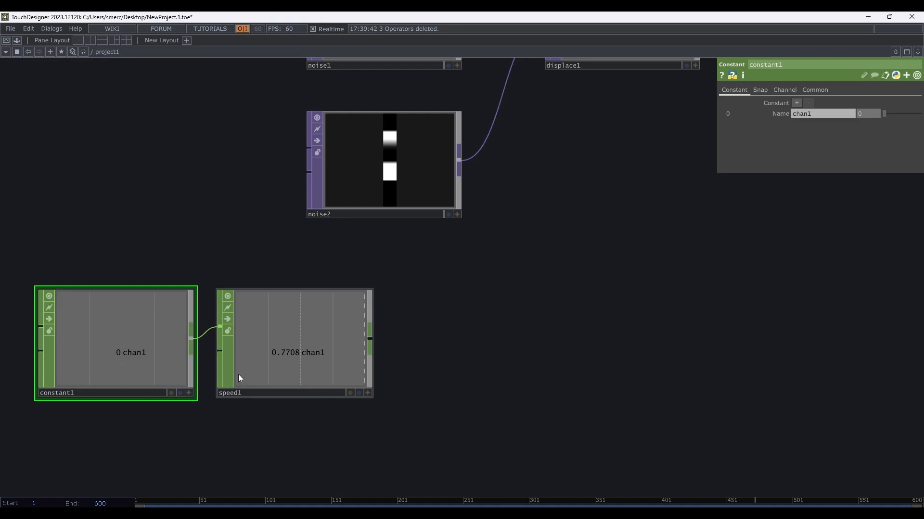
- Set the Constant CHOP's chan1 value to 0.88
{"action": "scroll", "coordinate": [177, 350], "scroll_direction": "up", "scroll_amount": 2}
{"action": "scroll", "coordinate": [177, 349], "scroll_direction": "down", "scroll_amount": 2}
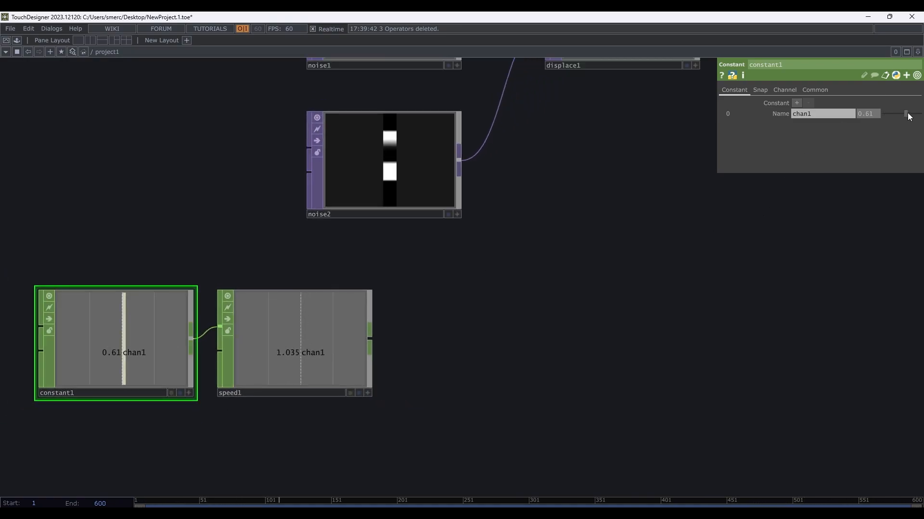
{"action": "scroll", "coordinate": [146, 361], "scroll_direction": "up", "scroll_amount": 2}
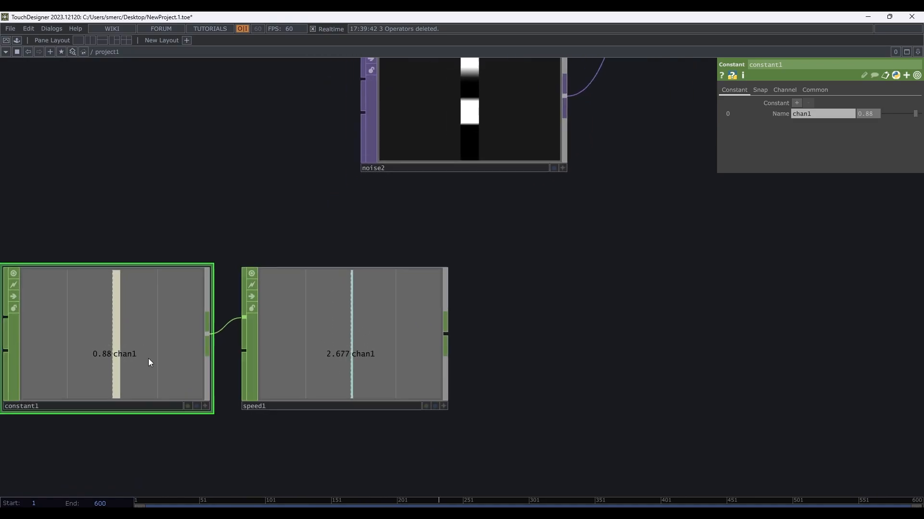
{"action": "scroll", "coordinate": [258, 345], "scroll_direction": "down", "scroll_amount": 2}
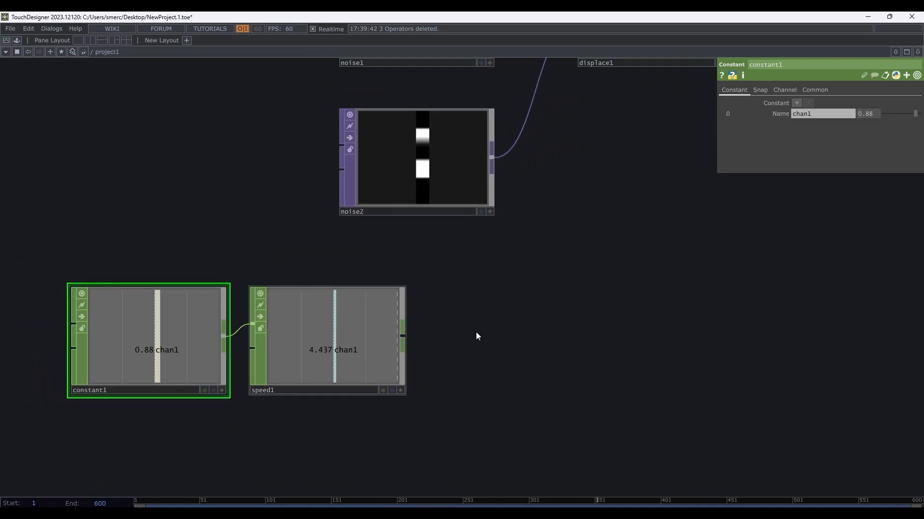
- Add a Null CHOP connected to the Speed CHOP's output
{"action": "left_click", "coordinate": [402, 336]}
{"action": "left_click", "coordinate": [477, 332]}
{"action": "type", "text": "null"}
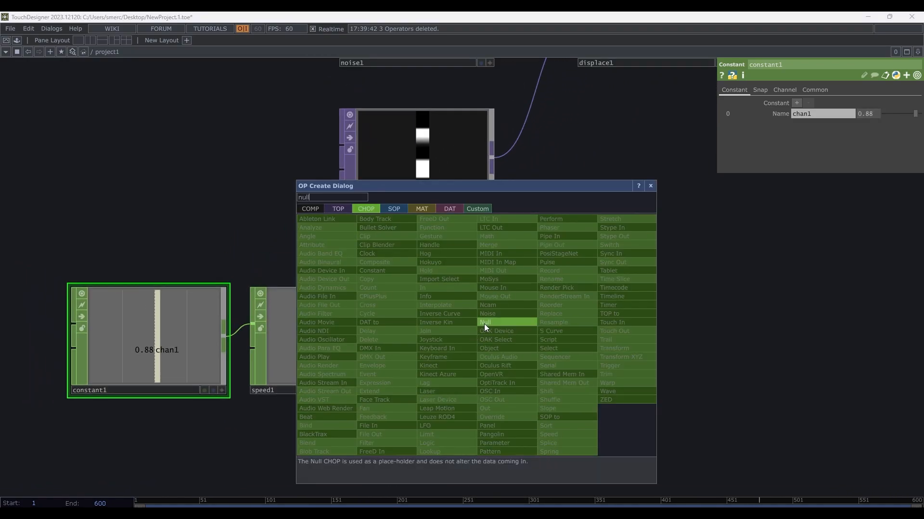
{"action": "left_click", "coordinate": [484, 324]}
{"action": "left_click", "coordinate": [477, 330]}
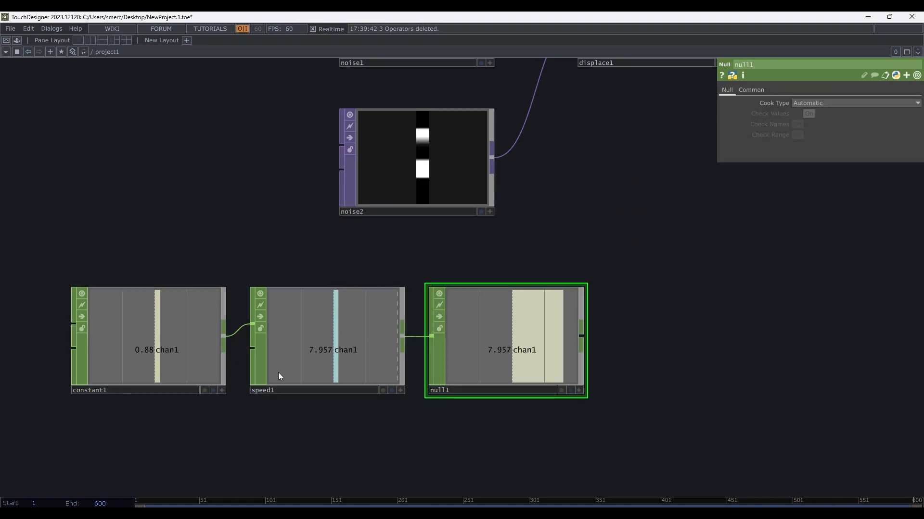
- Arrange the CHOP chain so null1 sits directly below noise2, with constant1 and speed1 shifted left to leave a gap before it
{"action": "left_click_drag", "start_coordinate": [535, 258], "coordinate": [147, 342]}
{"action": "left_click_drag", "start_coordinate": [505, 333], "coordinate": [415, 337]}
{"action": "left_click", "coordinate": [480, 279]}
{"action": "scroll", "coordinate": [480, 280], "scroll_direction": "down", "scroll_amount": 4}
{"action": "left_click_drag", "start_coordinate": [383, 235], "coordinate": [186, 330]}
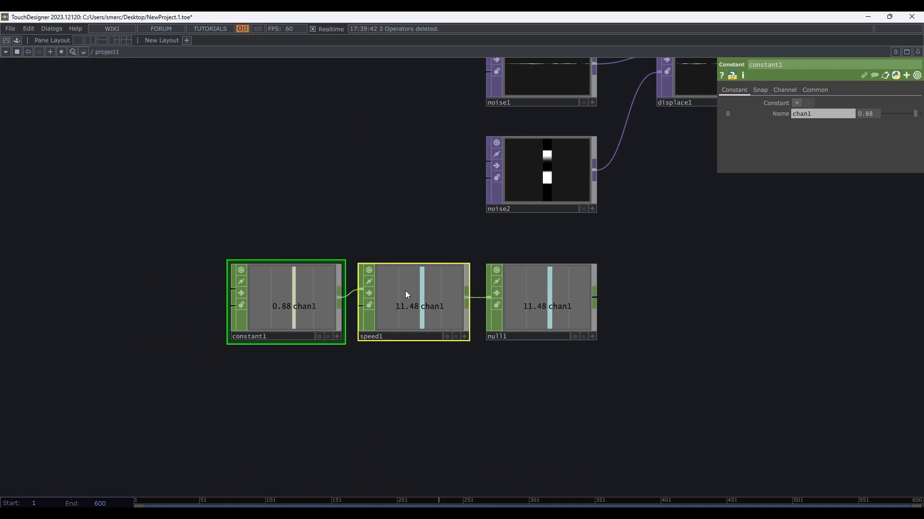
{"action": "left_click_drag", "start_coordinate": [404, 295], "coordinate": [215, 288]}
{"action": "left_click", "coordinate": [528, 287]}
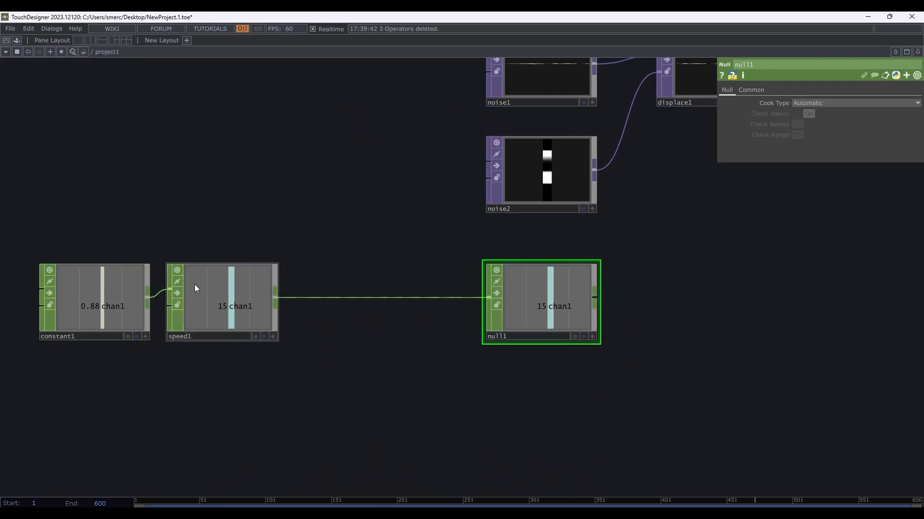
{"action": "left_click_drag", "start_coordinate": [642, 269], "coordinate": [567, 256]}
- Link null1's chan1 channel to noise2's Translate Z parameter as a CHOP Reference
{"action": "left_click", "coordinate": [523, 174]}
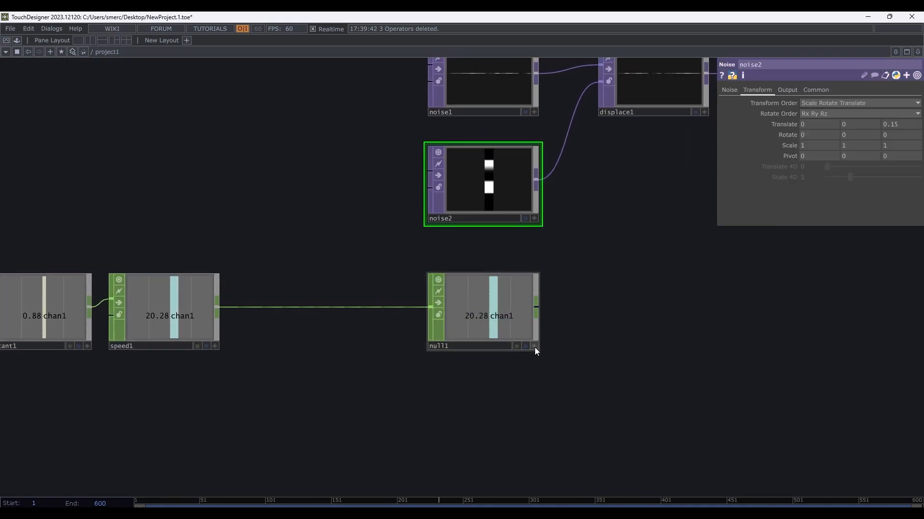
{"action": "left_click", "coordinate": [534, 346]}
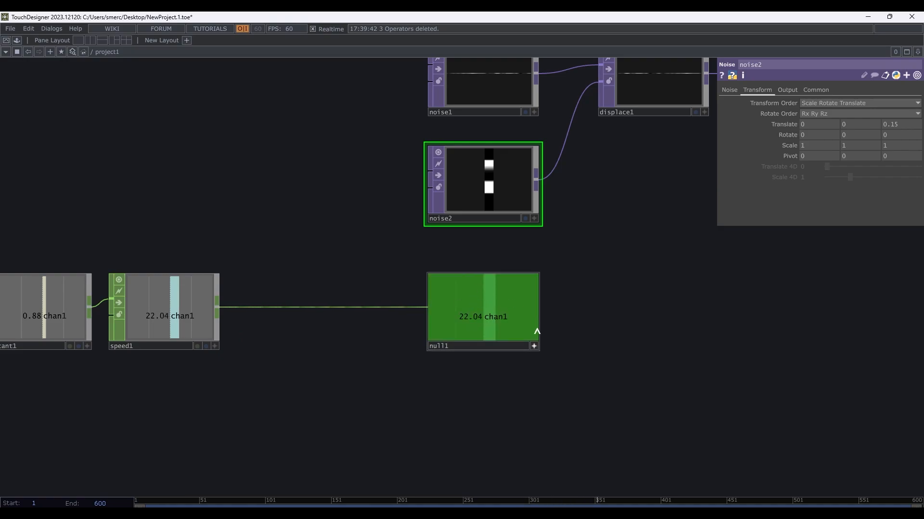
{"action": "left_click_drag", "start_coordinate": [512, 321], "coordinate": [495, 176]}
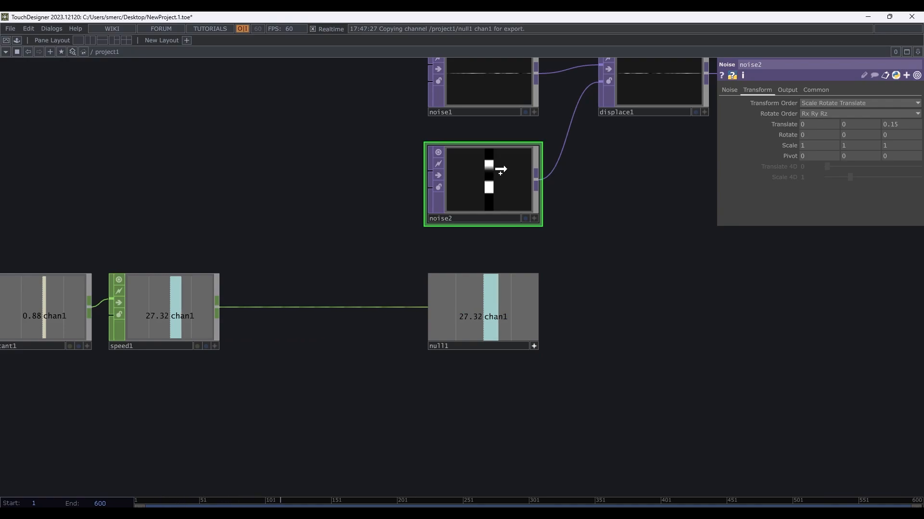
{"action": "left_click_drag", "start_coordinate": [503, 178], "coordinate": [852, 157]}
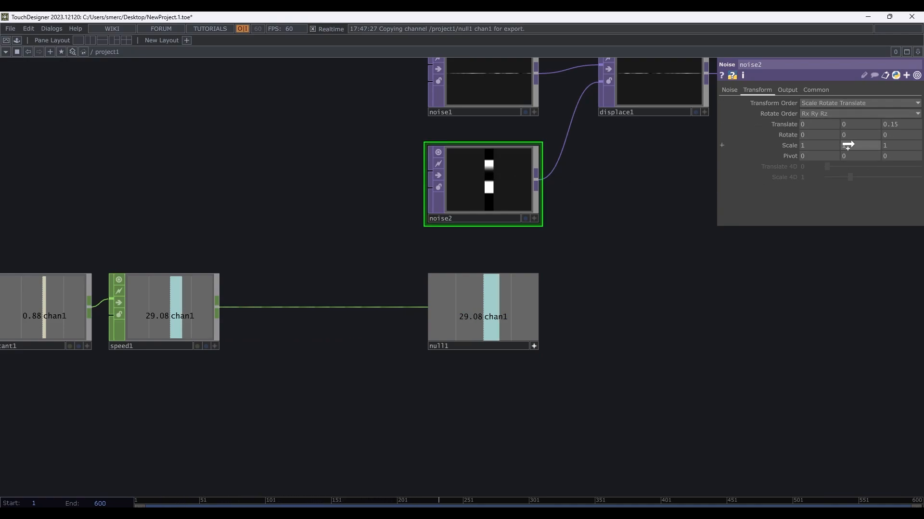
{"action": "left_click_drag", "start_coordinate": [902, 120], "coordinate": [893, 124]}
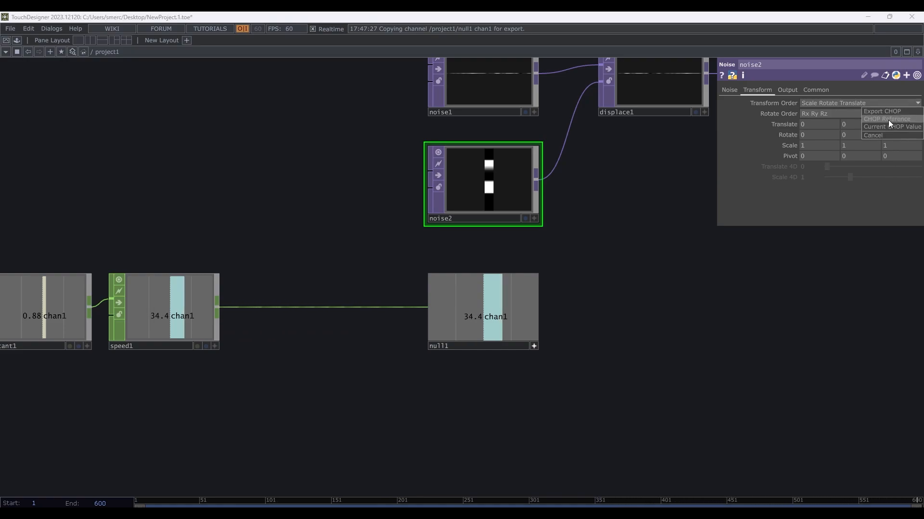
{"action": "left_click", "coordinate": [891, 118]}
{"action": "left_click", "coordinate": [885, 123]}
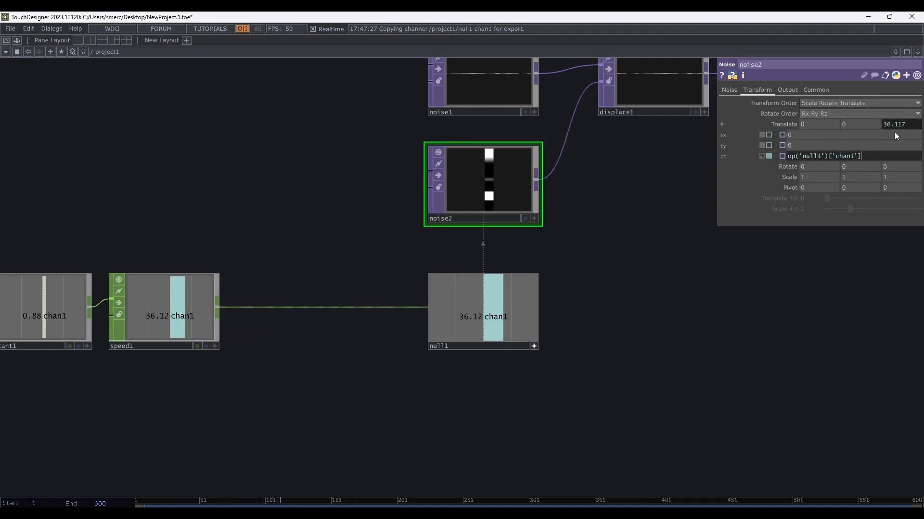
- Insert a Math CHOP on the wire between speed1 and null1
{"action": "left_click_drag", "start_coordinate": [685, 171], "coordinate": [429, 276]}
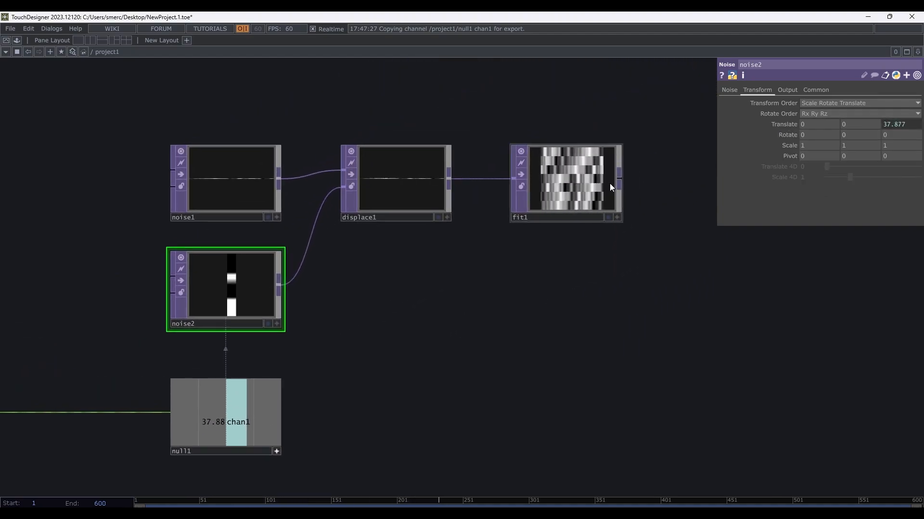
{"action": "scroll", "coordinate": [584, 184], "scroll_direction": "up", "scroll_amount": 4}
{"action": "scroll", "coordinate": [583, 183], "scroll_direction": "down", "scroll_amount": 1}
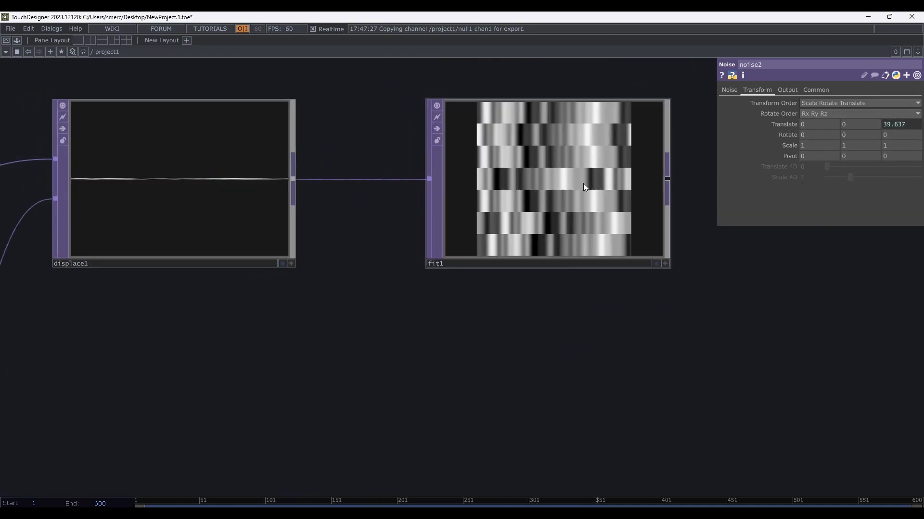
{"action": "scroll", "coordinate": [583, 184], "scroll_direction": "down", "scroll_amount": 3}
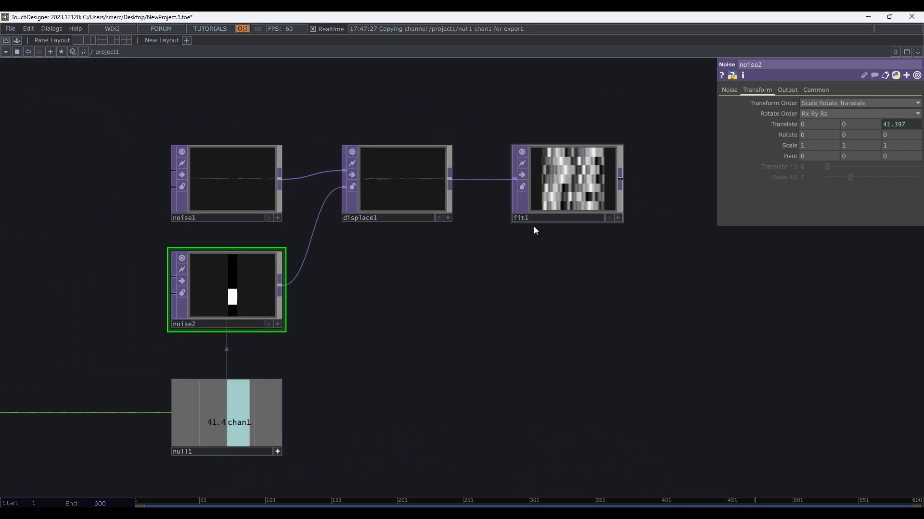
{"action": "left_click_drag", "start_coordinate": [477, 265], "coordinate": [568, 240]}
{"action": "left_click", "coordinate": [367, 425]}
{"action": "left_click_drag", "start_coordinate": [620, 339], "coordinate": [814, 303]}
{"action": "right_click", "coordinate": [323, 356]}
{"action": "left_click", "coordinate": [341, 342]}
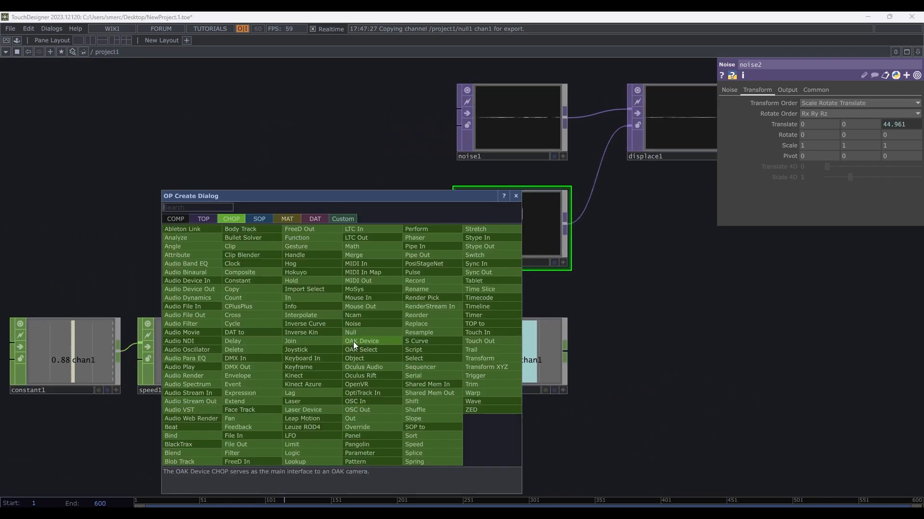
{"action": "type", "text": "math"}
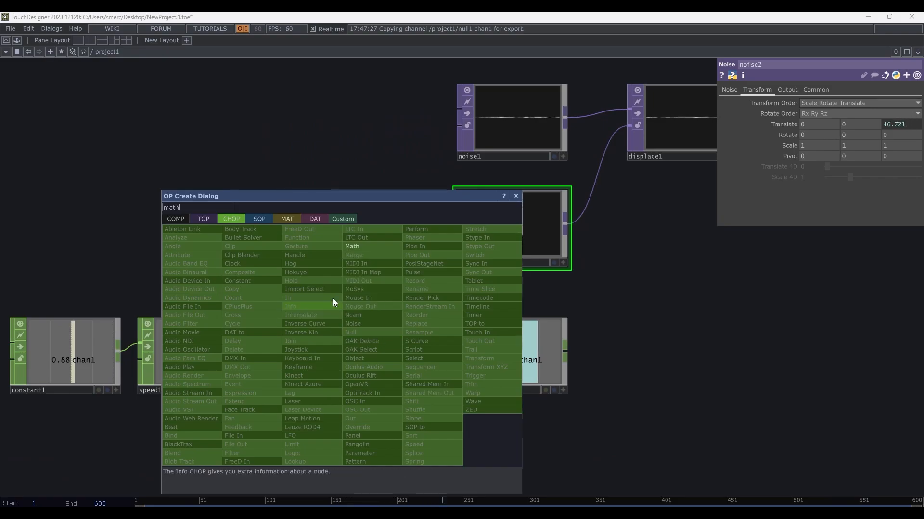
{"action": "left_click", "coordinate": [360, 247]}
{"action": "left_click", "coordinate": [349, 353]}
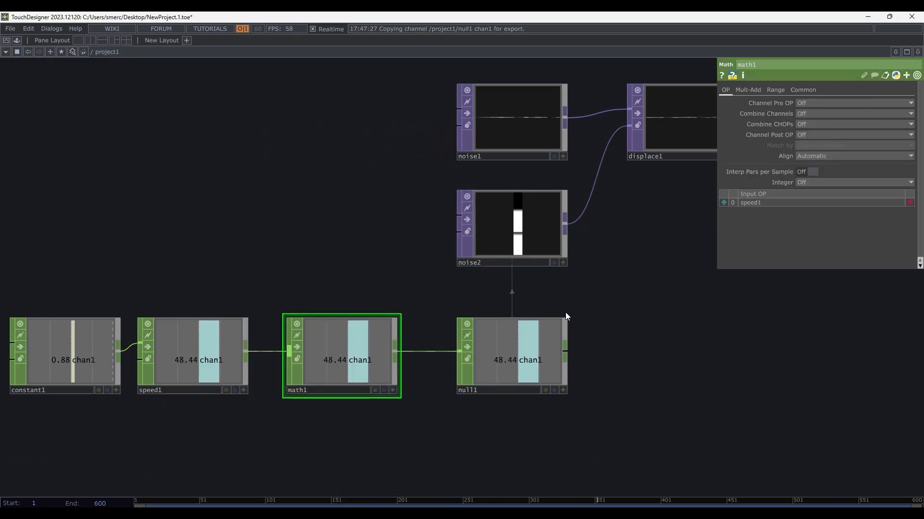
- Set the Math CHOP's Multiply value to 0.1
{"action": "left_click", "coordinate": [747, 89]}
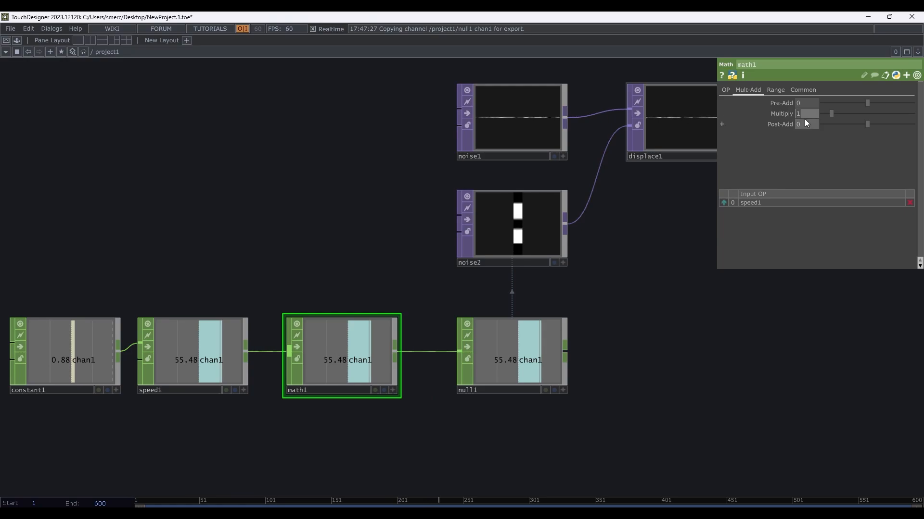
{"action": "type", "text": "0.1"}
{"action": "key", "text": "Return"}
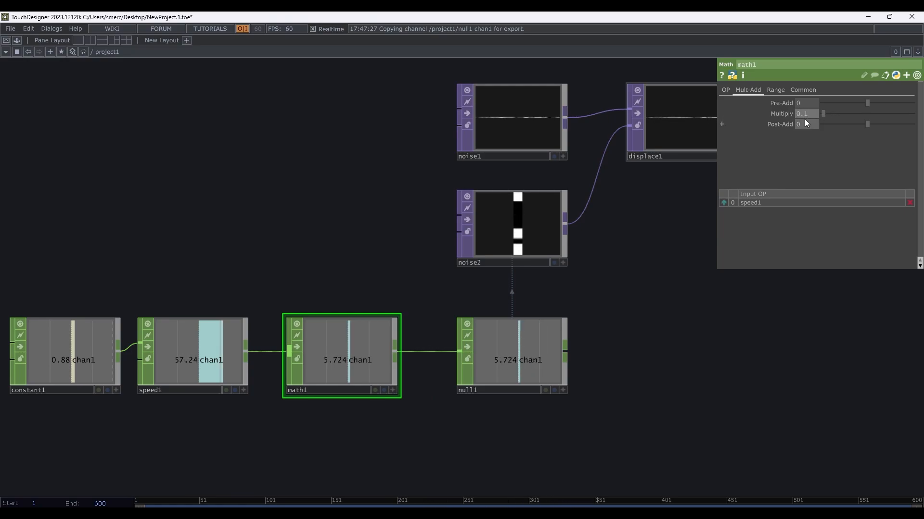
- Test constant1's chan1 value at 1 and reduce it to 0.05 to slow the animation
{"action": "scroll", "coordinate": [560, 237], "scroll_direction": "up", "scroll_amount": 3}
{"action": "scroll", "coordinate": [564, 238], "scroll_direction": "down", "scroll_amount": 4}
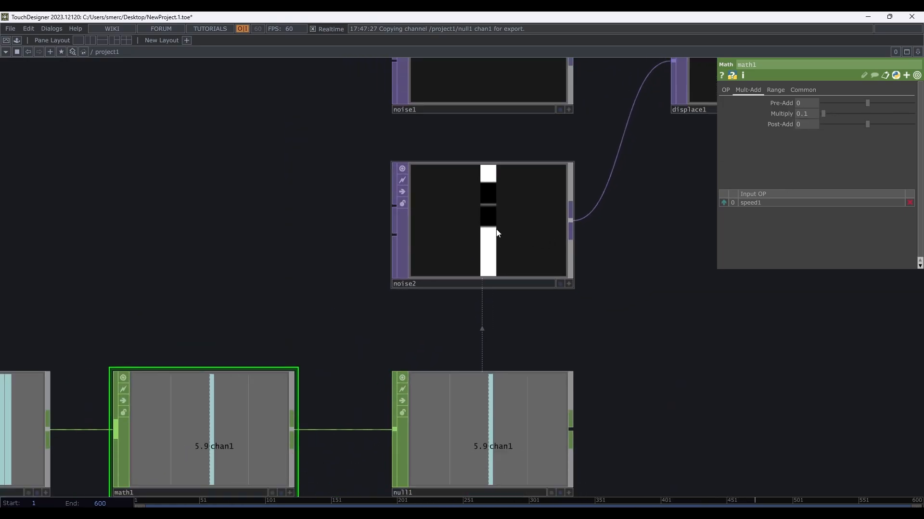
{"action": "left_click_drag", "start_coordinate": [155, 258], "coordinate": [385, 267]}
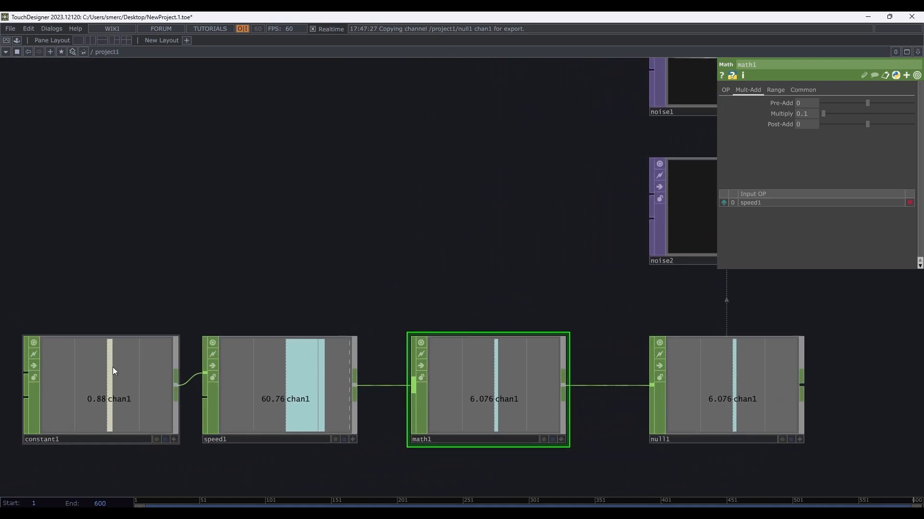
{"action": "left_click", "coordinate": [112, 367]}
{"action": "left_click_drag", "start_coordinate": [440, 257], "coordinate": [103, 287]}
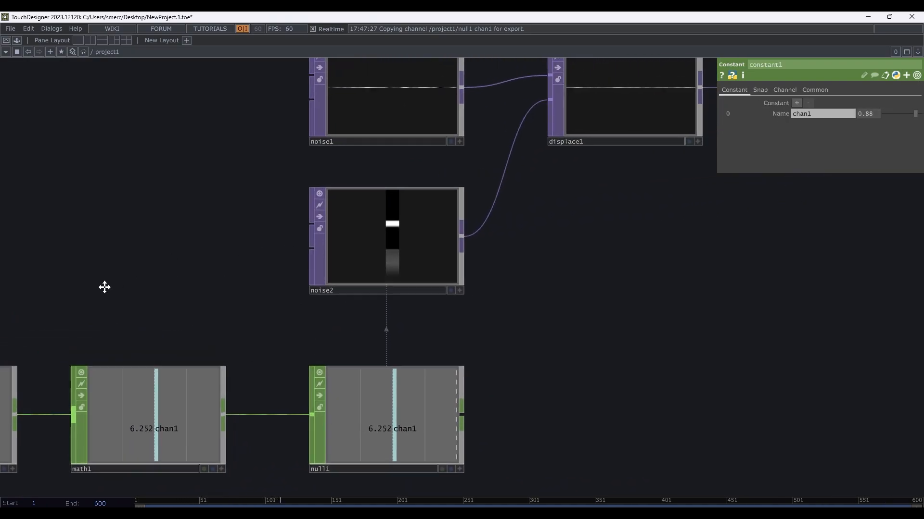
{"action": "left_click_drag", "start_coordinate": [516, 344], "coordinate": [272, 435]}
{"action": "left_click_drag", "start_coordinate": [783, 270], "coordinate": [744, 262]}
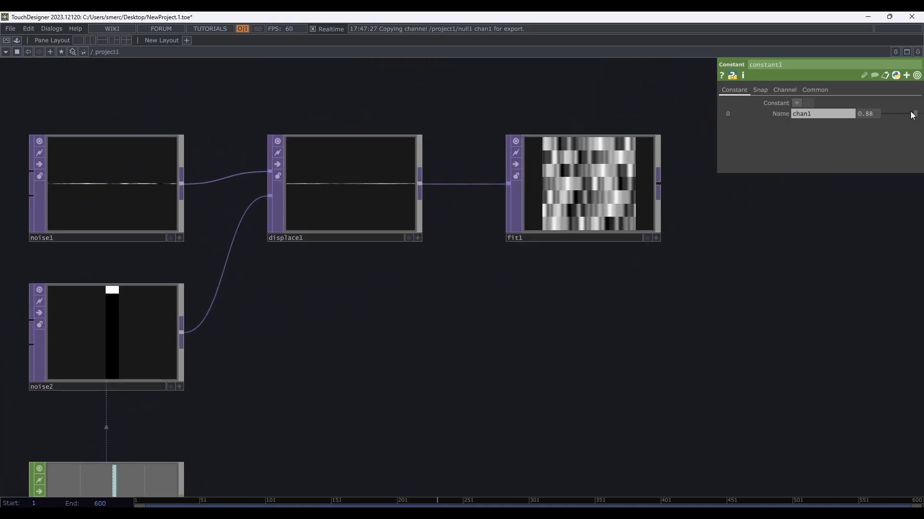
{"action": "left_click_drag", "start_coordinate": [916, 113], "coordinate": [921, 114]}
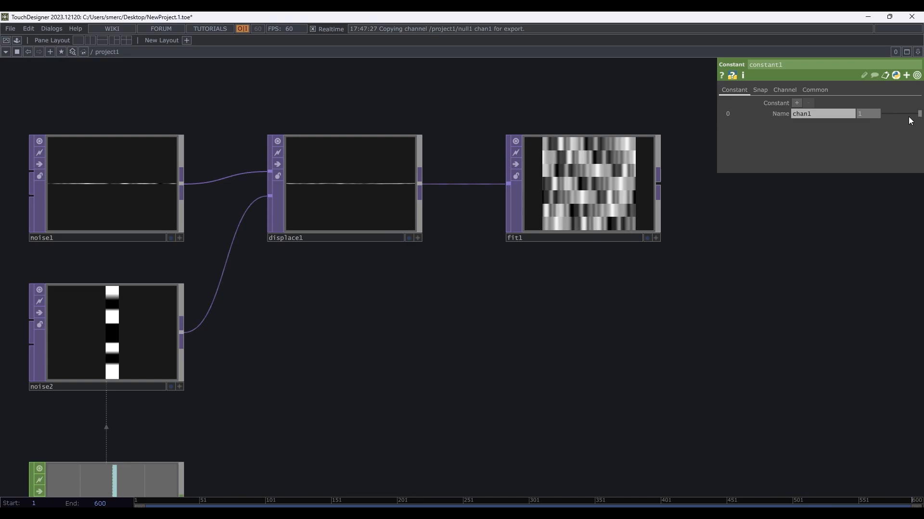
{"action": "scroll", "coordinate": [679, 166], "scroll_direction": "up", "scroll_amount": 4}
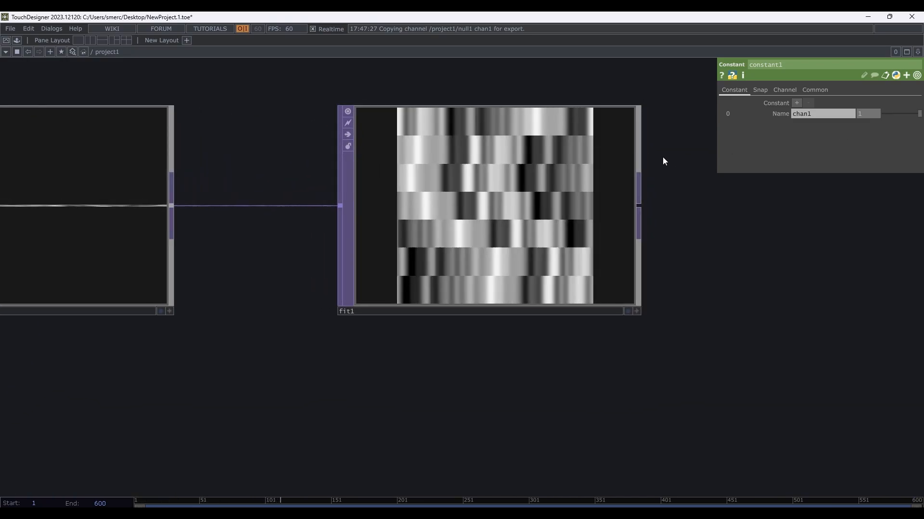
{"action": "left_click_drag", "start_coordinate": [919, 114], "coordinate": [887, 113]}
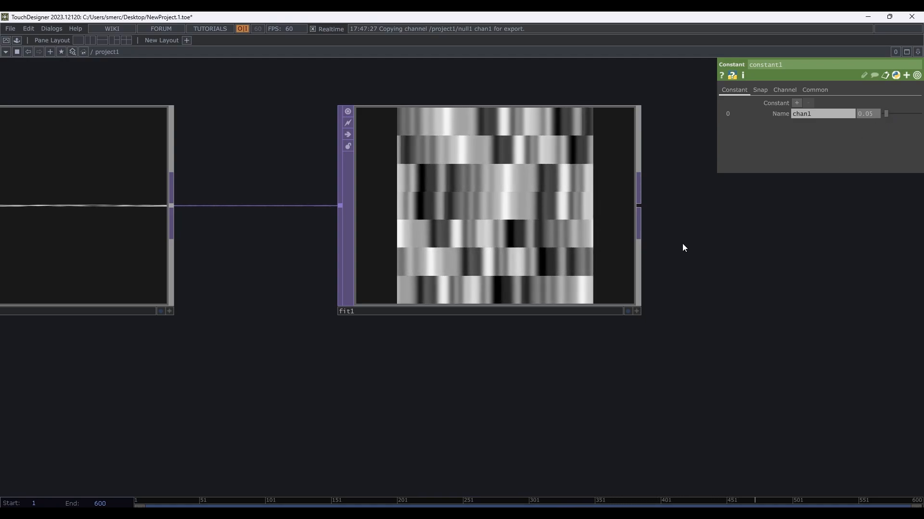
- Examine in fit1's output how the displaced noise rows move at the slow speed
{"action": "scroll", "coordinate": [626, 217], "scroll_direction": "down", "scroll_amount": 8}
{"action": "left_click_drag", "start_coordinate": [619, 268], "coordinate": [548, 255]}
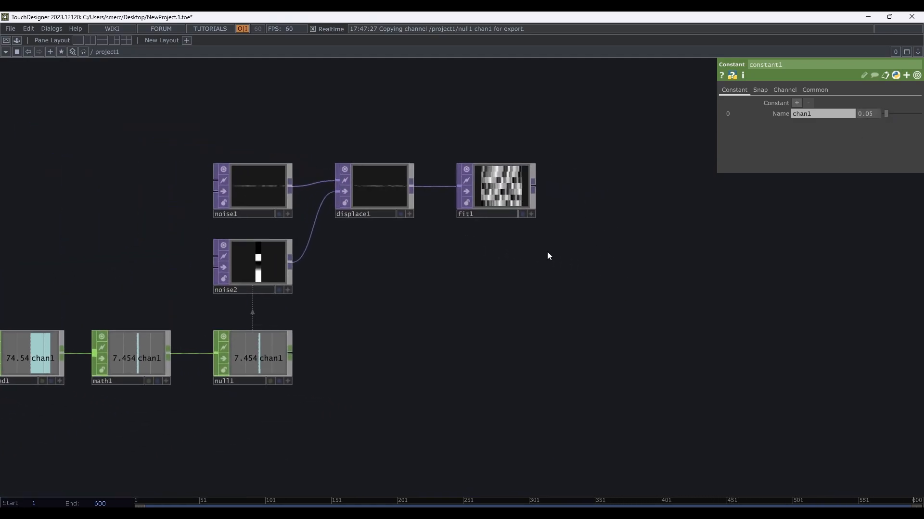
{"action": "scroll", "coordinate": [509, 190], "scroll_direction": "up", "scroll_amount": 8}
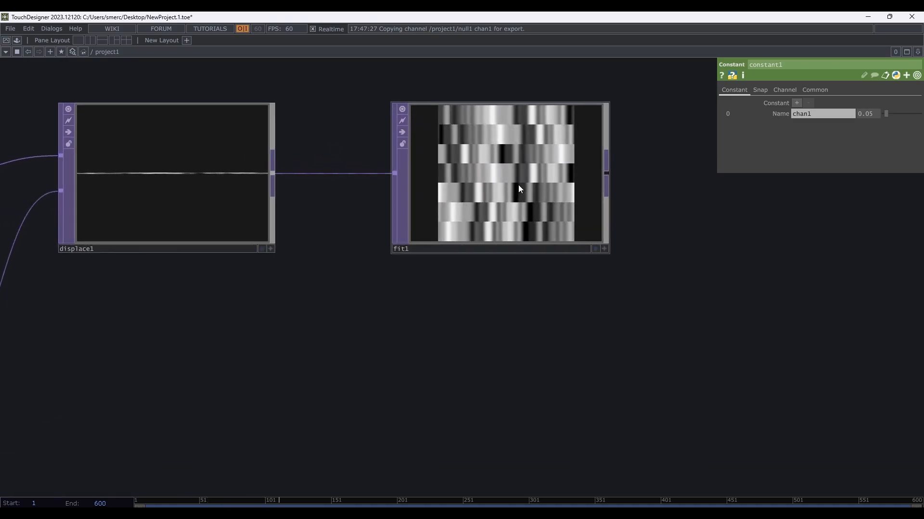
{"action": "scroll", "coordinate": [518, 183], "scroll_direction": "down", "scroll_amount": 2}
{"action": "scroll", "coordinate": [514, 176], "scroll_direction": "up", "scroll_amount": 2}
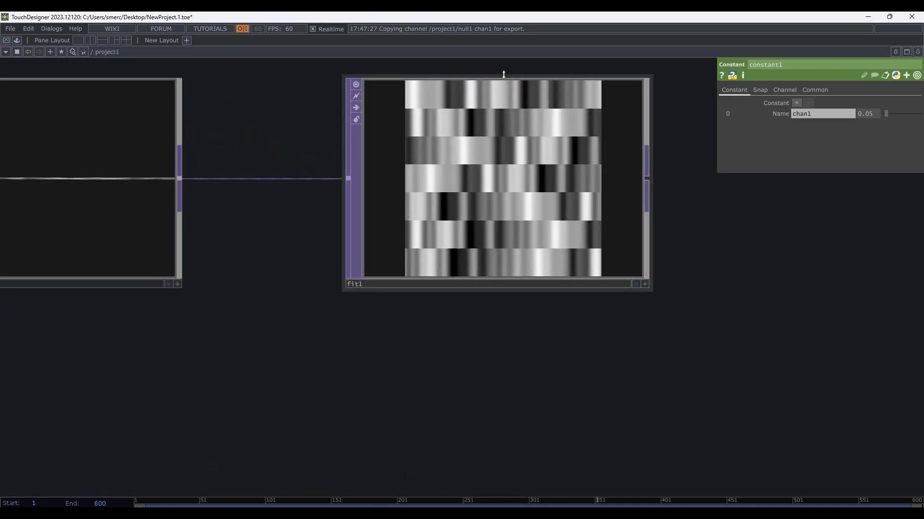
{"action": "scroll", "coordinate": [514, 95], "scroll_direction": "down", "scroll_amount": 2}
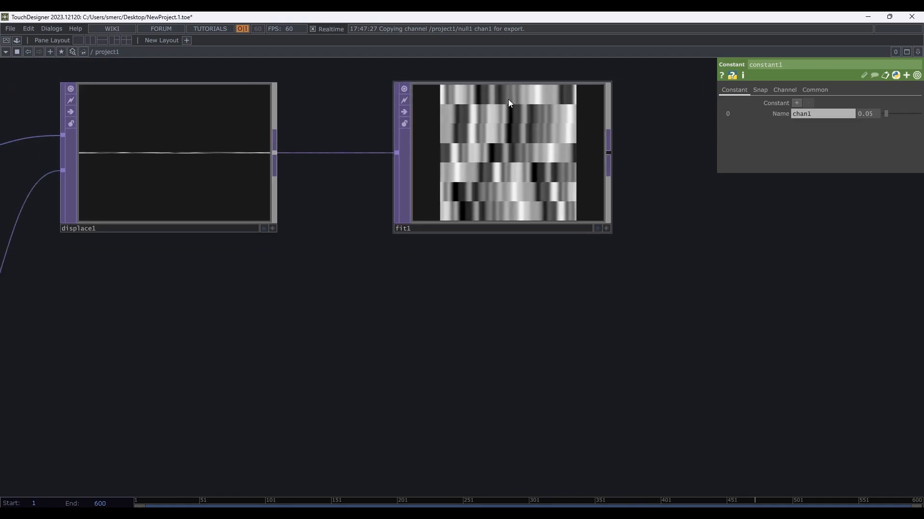
{"action": "scroll", "coordinate": [512, 102], "scroll_direction": "up", "scroll_amount": 4}
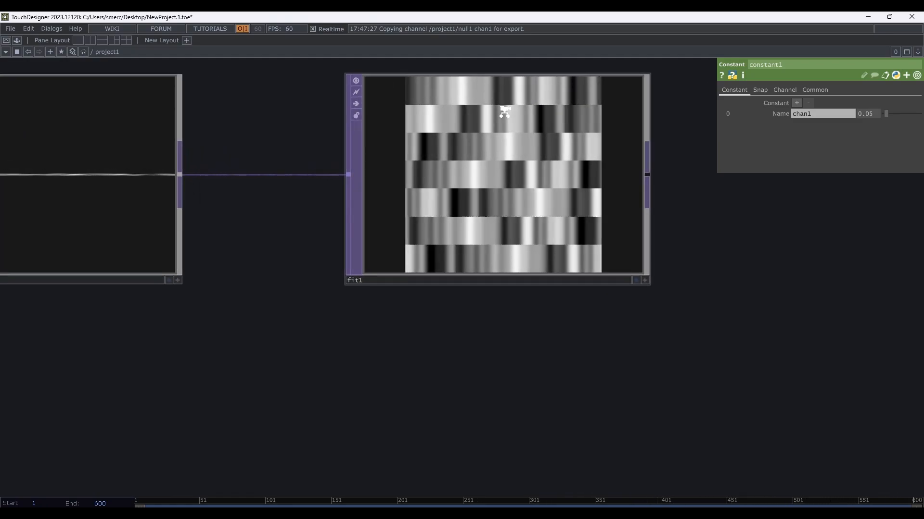
{"action": "scroll", "coordinate": [447, 131], "scroll_direction": "down", "scroll_amount": 3}
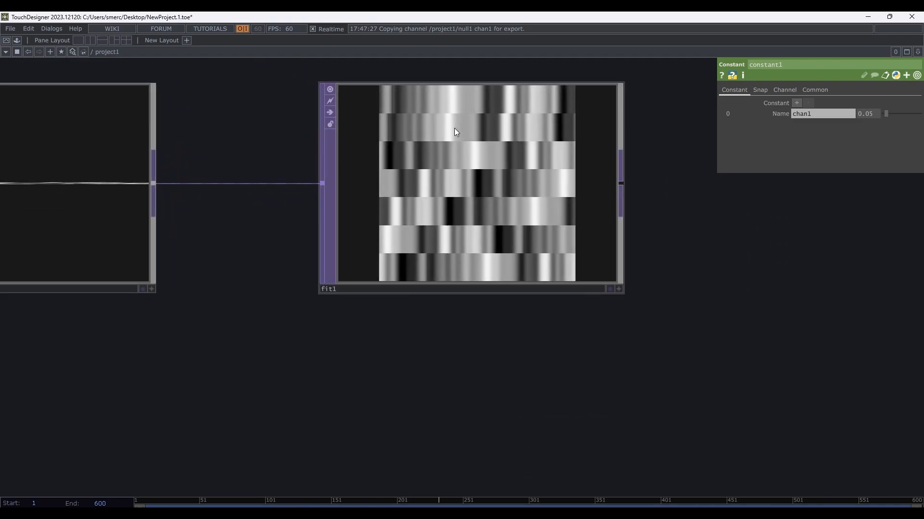
{"action": "scroll", "coordinate": [454, 127], "scroll_direction": "down", "scroll_amount": 2}
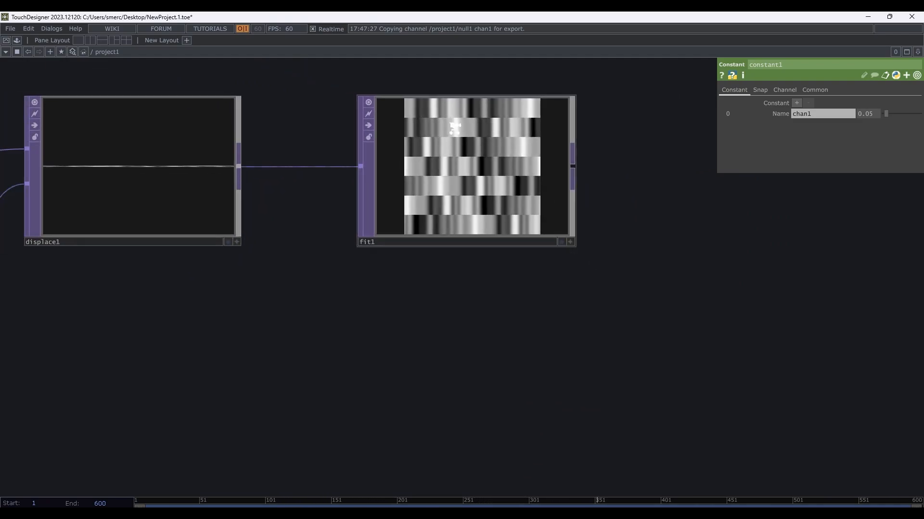
{"action": "scroll", "coordinate": [454, 128], "scroll_direction": "up", "scroll_amount": 2}
{"action": "scroll", "coordinate": [454, 128], "scroll_direction": "up", "scroll_amount": 2}
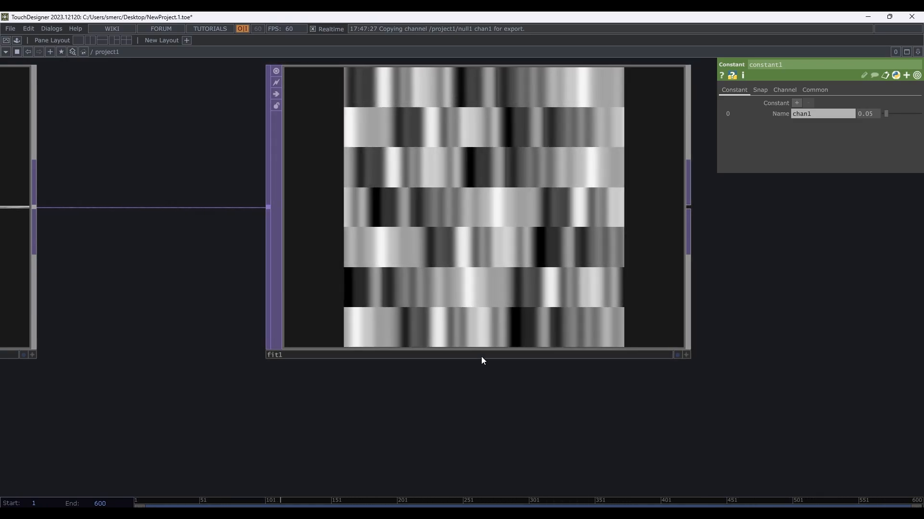
- Move fit1 farther from displace1 to open a gap on the wire between them
{"action": "scroll", "coordinate": [470, 312], "scroll_direction": "down", "scroll_amount": 1}
{"action": "scroll", "coordinate": [471, 311], "scroll_direction": "down", "scroll_amount": 5}
{"action": "left_click_drag", "start_coordinate": [375, 348], "coordinate": [313, 306]}
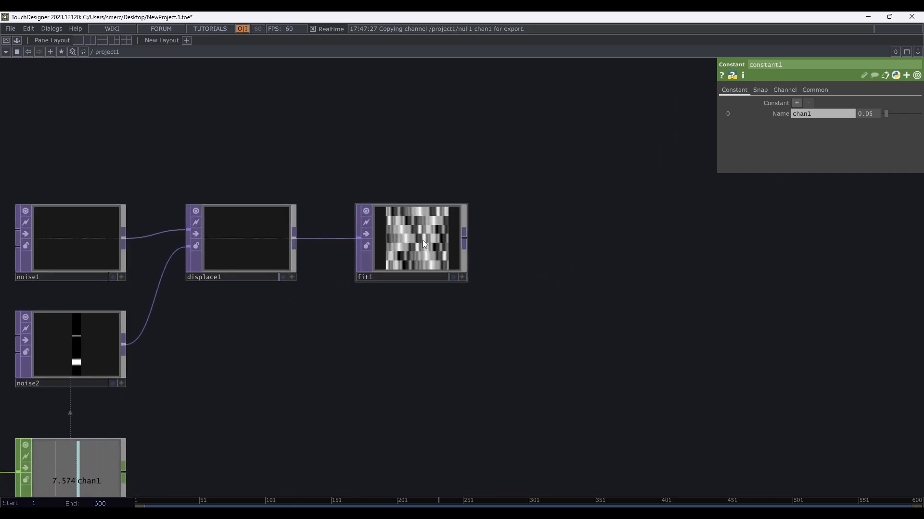
{"action": "left_click_drag", "start_coordinate": [411, 234], "coordinate": [538, 234]}
{"action": "scroll", "coordinate": [337, 260], "scroll_direction": "up", "scroll_amount": 4}
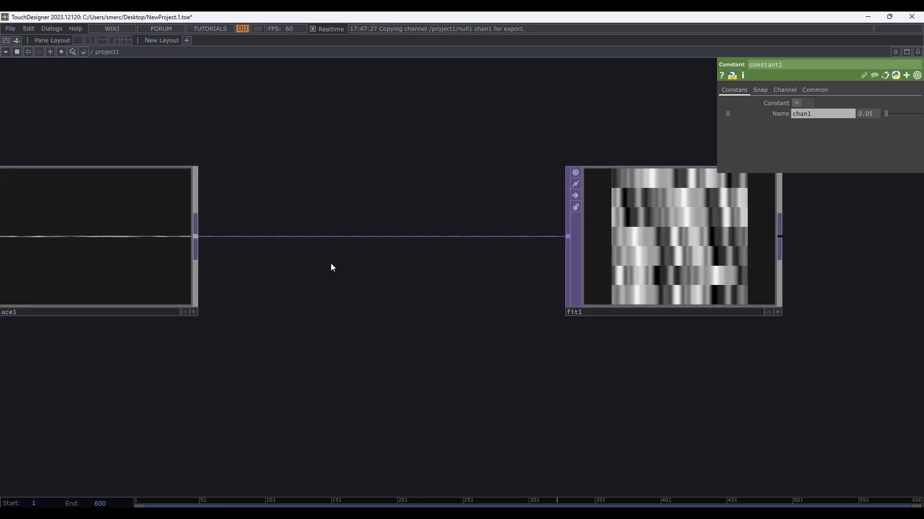
- Insert a Threshold TOP on the wire between displace1 and fit1
{"action": "right_click", "coordinate": [293, 239]}
{"action": "left_click", "coordinate": [304, 230]}
{"action": "type", "text": "thr"}
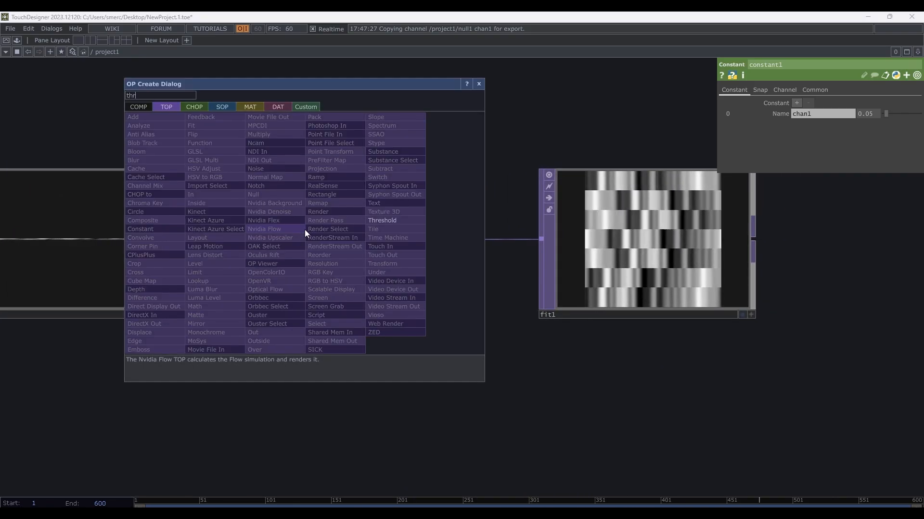
{"action": "left_click", "coordinate": [374, 220]}
{"action": "left_click", "coordinate": [354, 244]}
{"action": "left_click_drag", "start_coordinate": [461, 340], "coordinate": [659, 314]}
{"action": "left_click_drag", "start_coordinate": [360, 362], "coordinate": [136, 385]}
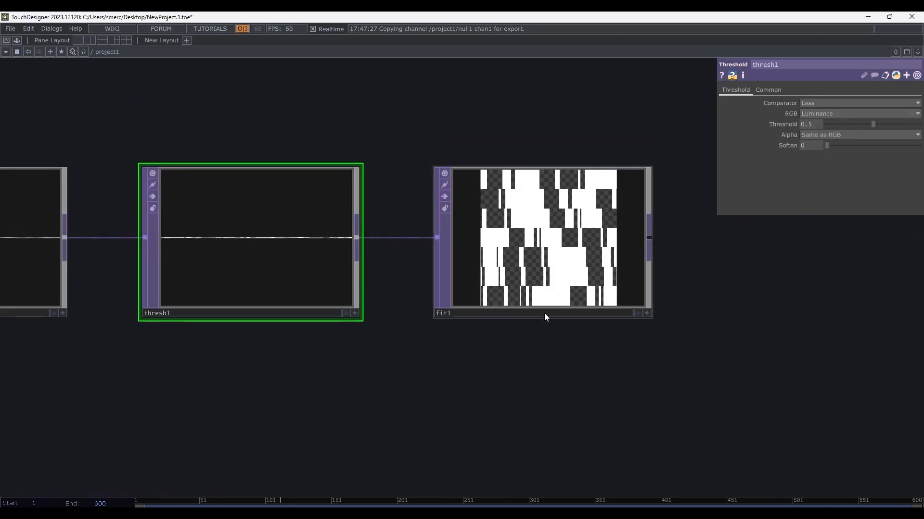
- Test thresh1's Threshold at 0.764 while watching the blocks in fit1
{"action": "left_click_drag", "start_coordinate": [471, 350], "coordinate": [397, 358]}
{"action": "left_click_drag", "start_coordinate": [473, 269], "coordinate": [448, 265]}
{"action": "scroll", "coordinate": [426, 221], "scroll_direction": "up", "scroll_amount": 2}
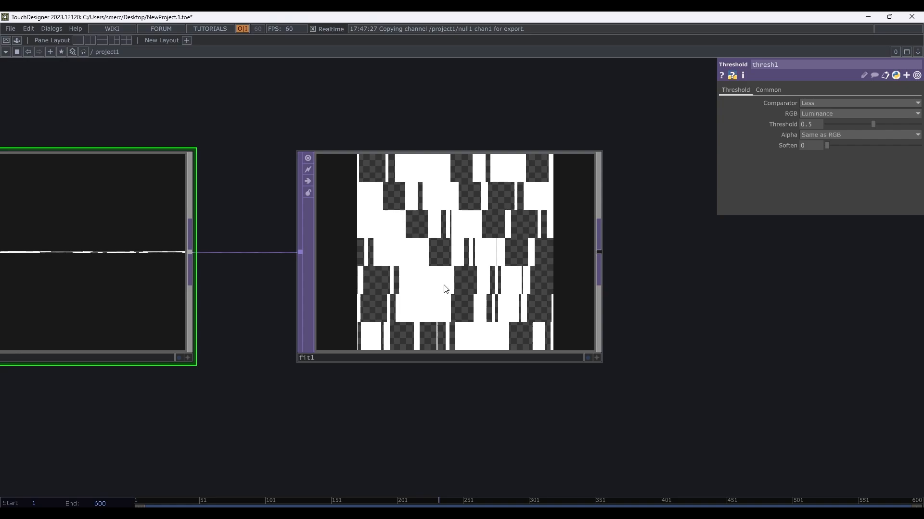
{"action": "left_click_drag", "start_coordinate": [397, 390], "coordinate": [488, 381]}
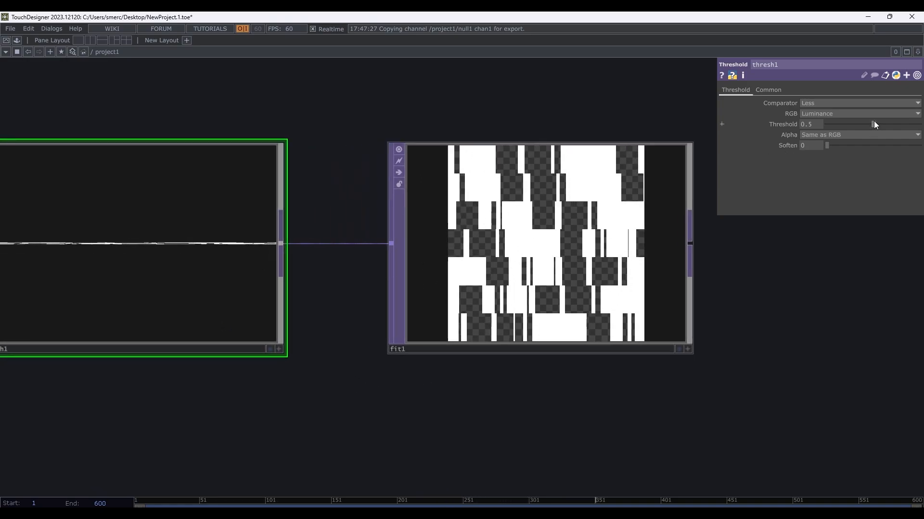
{"action": "left_click_drag", "start_coordinate": [874, 123], "coordinate": [899, 119]}
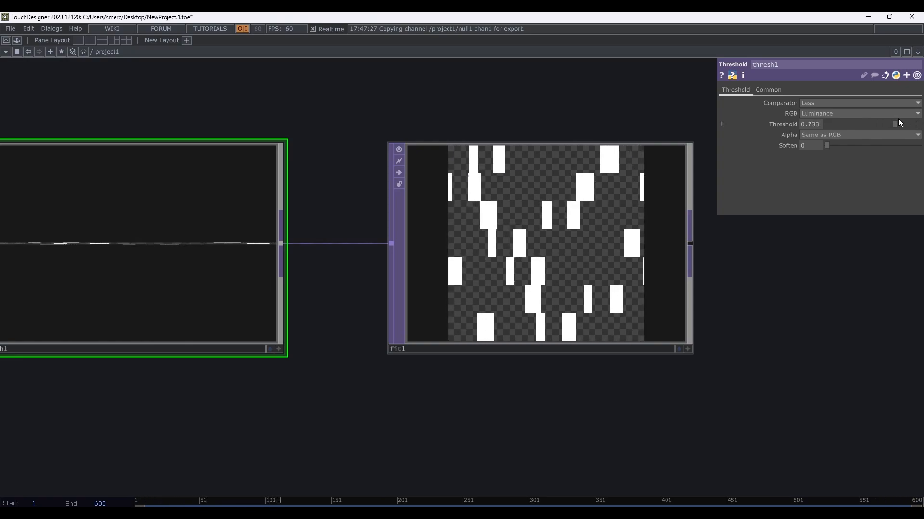
- Compare displace1's gray rows with thresh1's output and try a low Threshold of 0.171 on thresh1
{"action": "middle_click_drag", "start_coordinate": [542, 259], "coordinate": [427, 355]}
{"action": "left_click_drag", "start_coordinate": [256, 382], "coordinate": [457, 340]}
{"action": "middle_click_drag", "start_coordinate": [431, 214], "coordinate": [449, 293]}
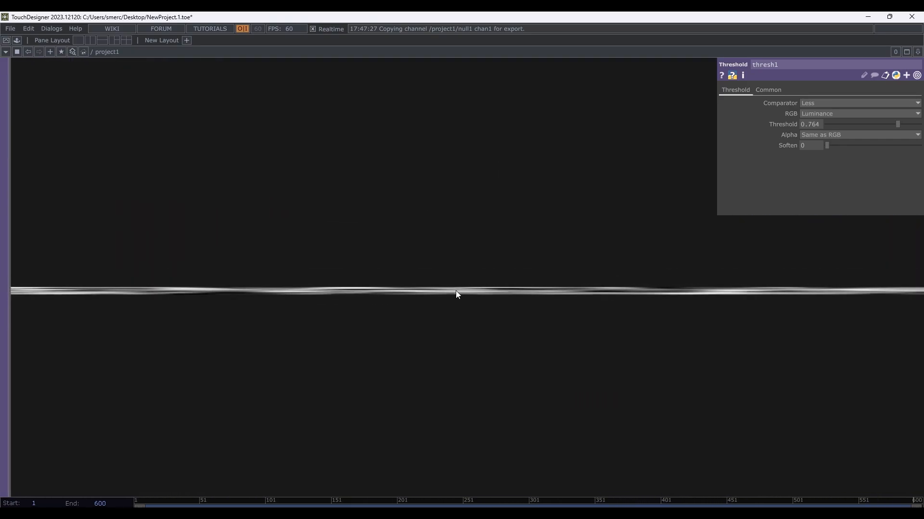
{"action": "scroll", "coordinate": [399, 301], "scroll_direction": "down", "scroll_amount": 5}
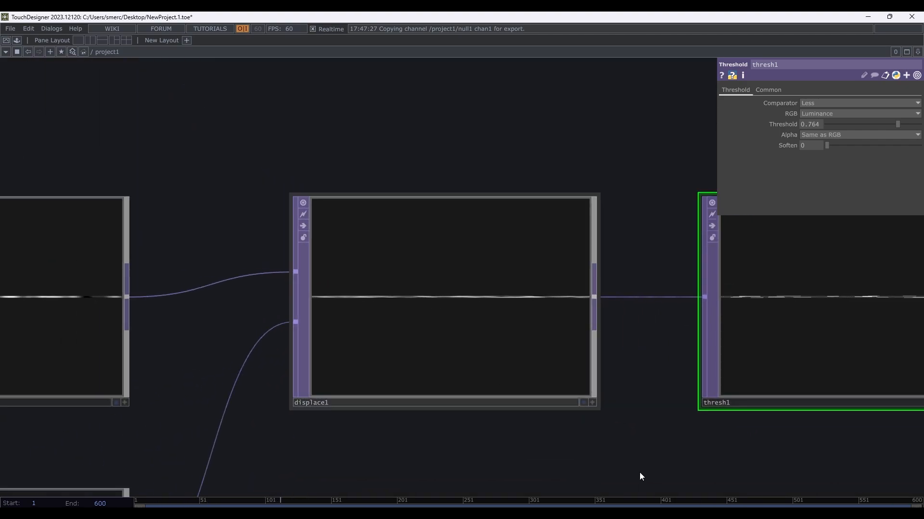
{"action": "left_click_drag", "start_coordinate": [619, 452], "coordinate": [359, 385]}
{"action": "left_click_drag", "start_coordinate": [544, 388], "coordinate": [426, 383]}
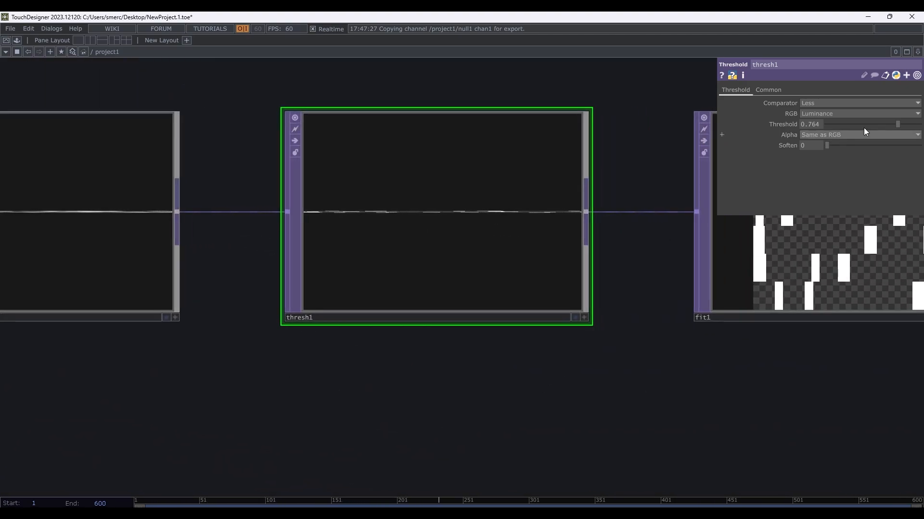
{"action": "left_click_drag", "start_coordinate": [647, 163], "coordinate": [561, 239]}
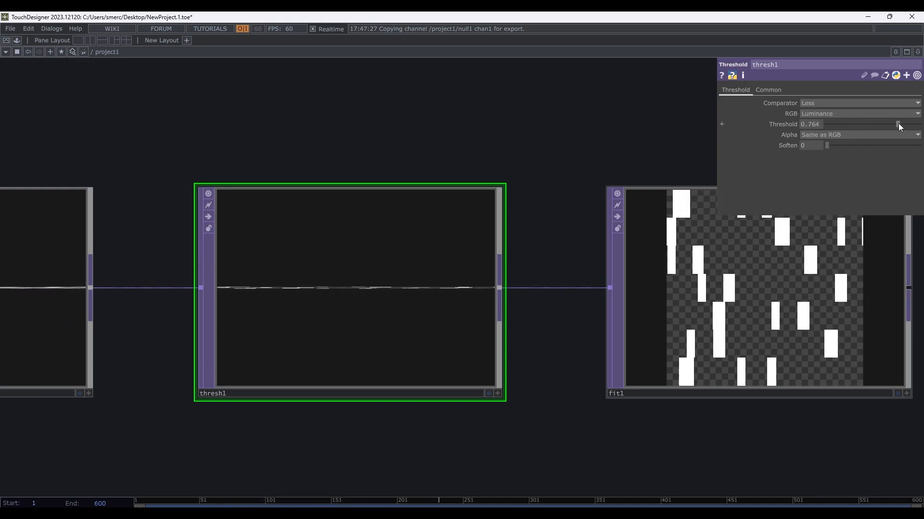
{"action": "left_click_drag", "start_coordinate": [870, 126], "coordinate": [818, 125]}
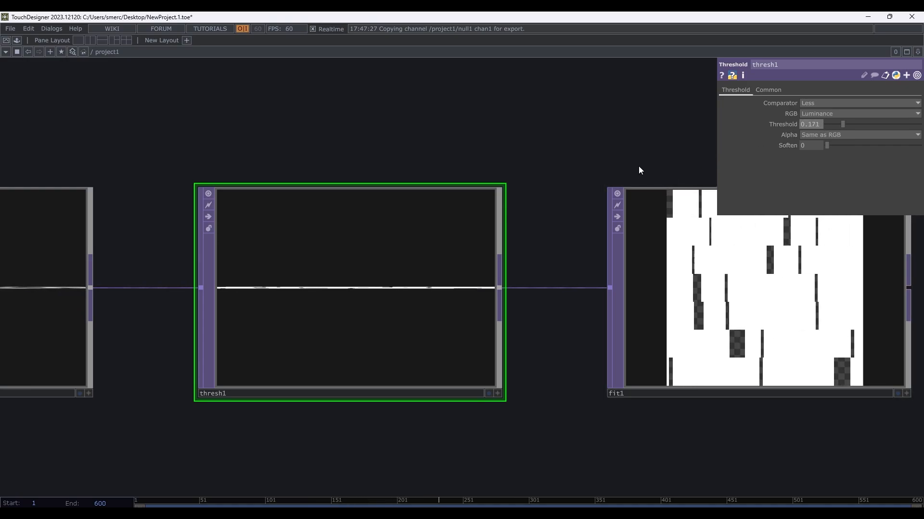
- Set thresh1's Threshold to 0.793 so only sparse white blocks are kept in each row
{"action": "left_click_drag", "start_coordinate": [385, 134], "coordinate": [861, 105]}
{"action": "scroll", "coordinate": [385, 273], "scroll_direction": "up", "scroll_amount": 6}
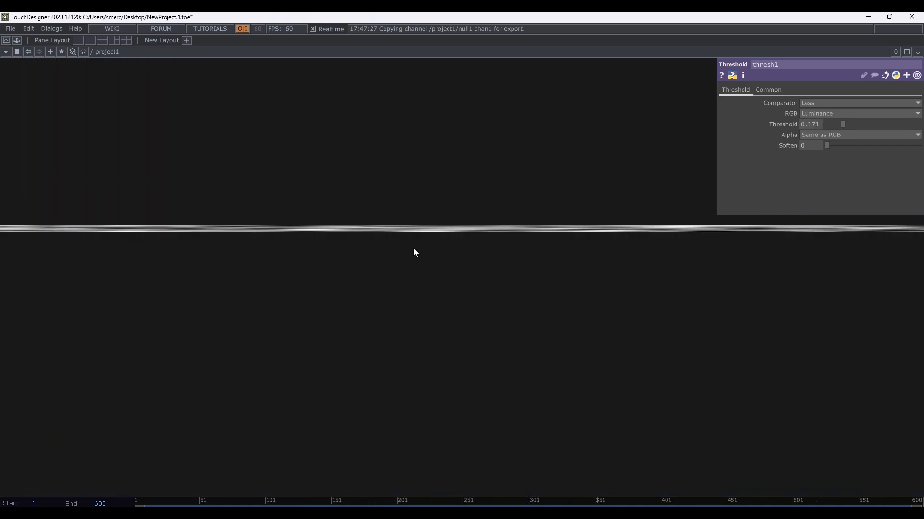
{"action": "scroll", "coordinate": [365, 234], "scroll_direction": "down", "scroll_amount": 3}
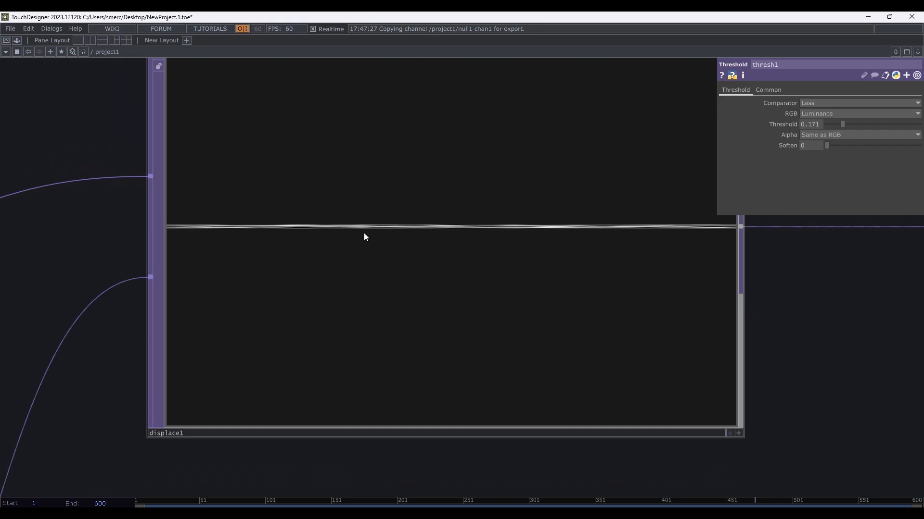
{"action": "scroll", "coordinate": [364, 235], "scroll_direction": "down", "scroll_amount": 2}
{"action": "scroll", "coordinate": [364, 236], "scroll_direction": "down", "scroll_amount": 3}
{"action": "left_click_drag", "start_coordinate": [563, 137], "coordinate": [417, 166]}
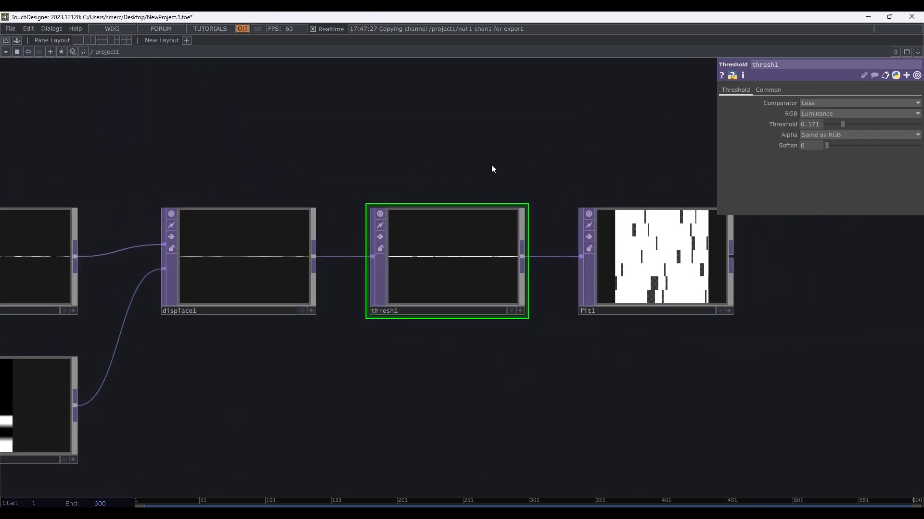
{"action": "left_click_drag", "start_coordinate": [520, 165], "coordinate": [490, 164]}
{"action": "scroll", "coordinate": [473, 240], "scroll_direction": "up", "scroll_amount": 2}
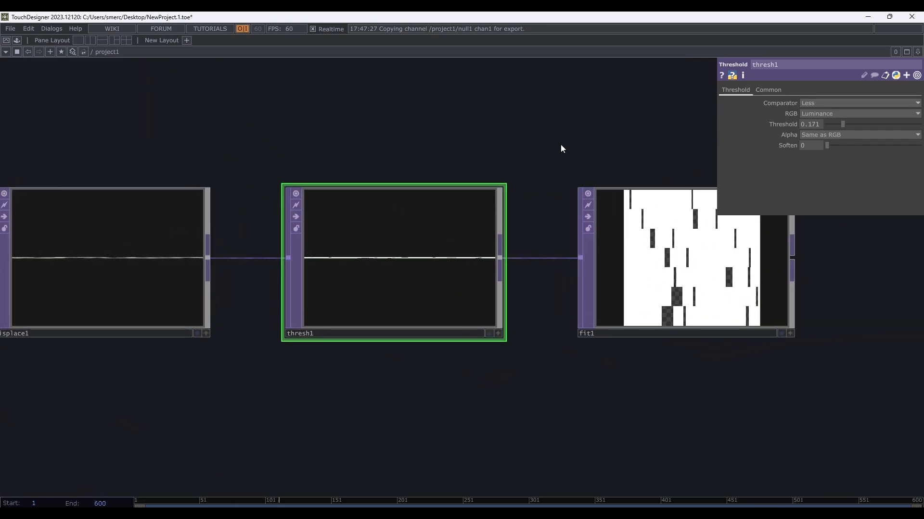
{"action": "left_click_drag", "start_coordinate": [561, 144], "coordinate": [474, 168]}
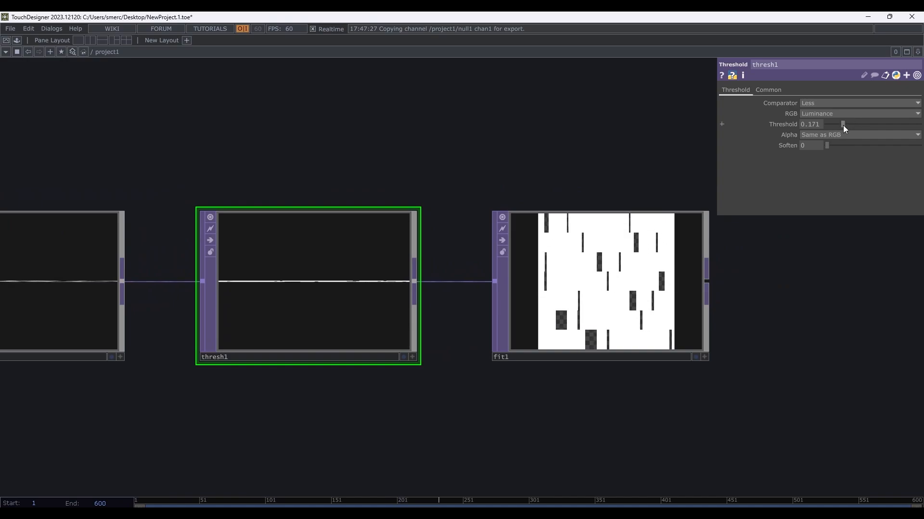
{"action": "left_click_drag", "start_coordinate": [843, 125], "coordinate": [902, 123]}
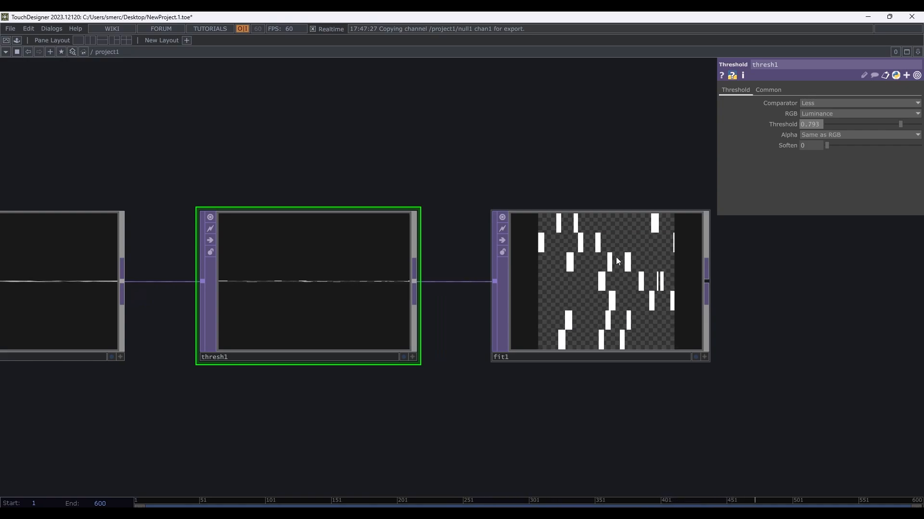
- Create a TOP to CHOP from thresh1's output and place it directly below thresh1
{"action": "scroll", "coordinate": [617, 260], "scroll_direction": "down", "scroll_amount": 2}
{"action": "scroll", "coordinate": [617, 259], "scroll_direction": "down", "scroll_amount": 2}
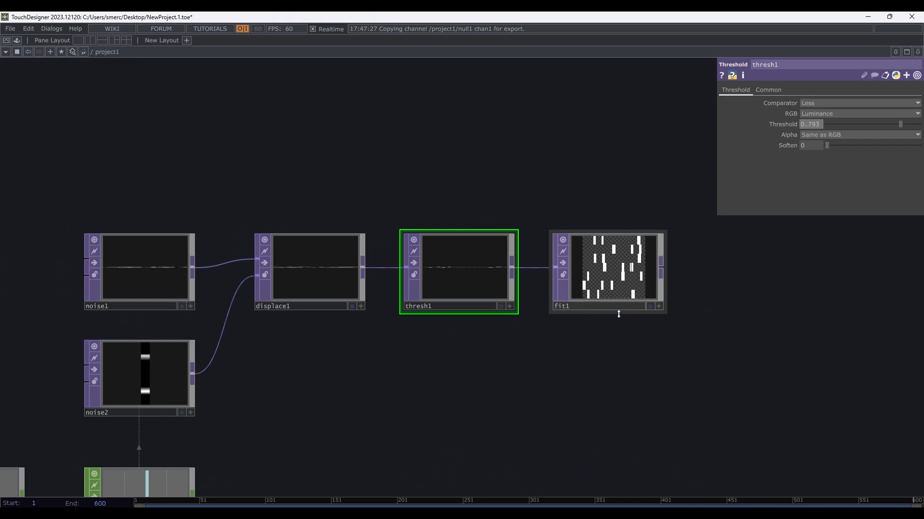
{"action": "left_click_drag", "start_coordinate": [626, 323], "coordinate": [582, 248]}
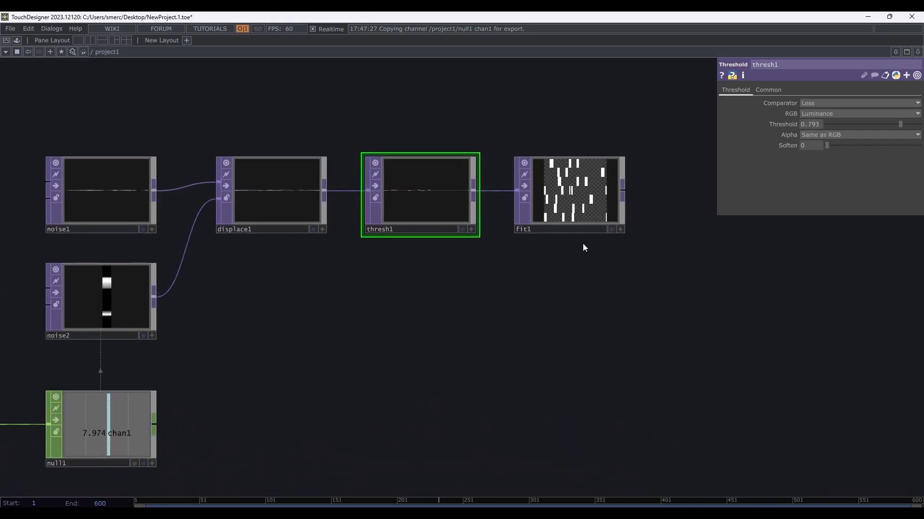
{"action": "scroll", "coordinate": [584, 188], "scroll_direction": "up", "scroll_amount": 4}
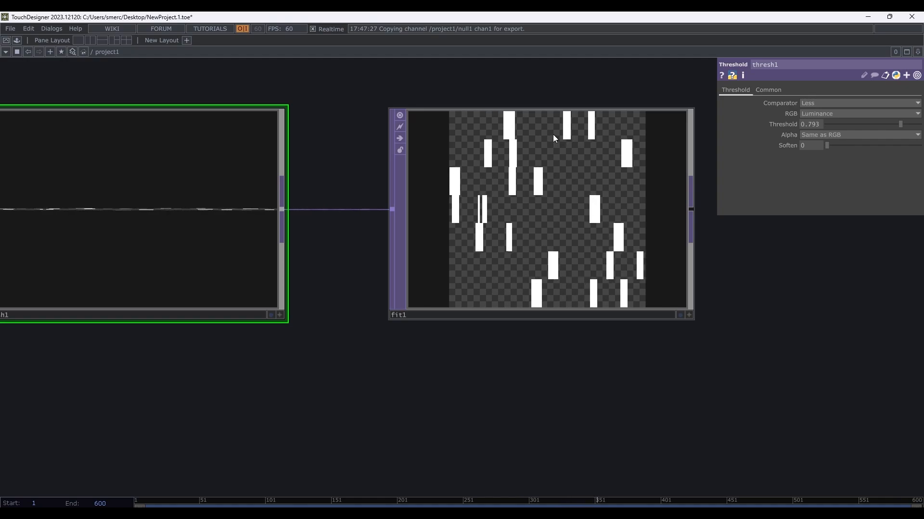
{"action": "scroll", "coordinate": [554, 137], "scroll_direction": "down", "scroll_amount": 4}
{"action": "scroll", "coordinate": [552, 128], "scroll_direction": "up", "scroll_amount": 2}
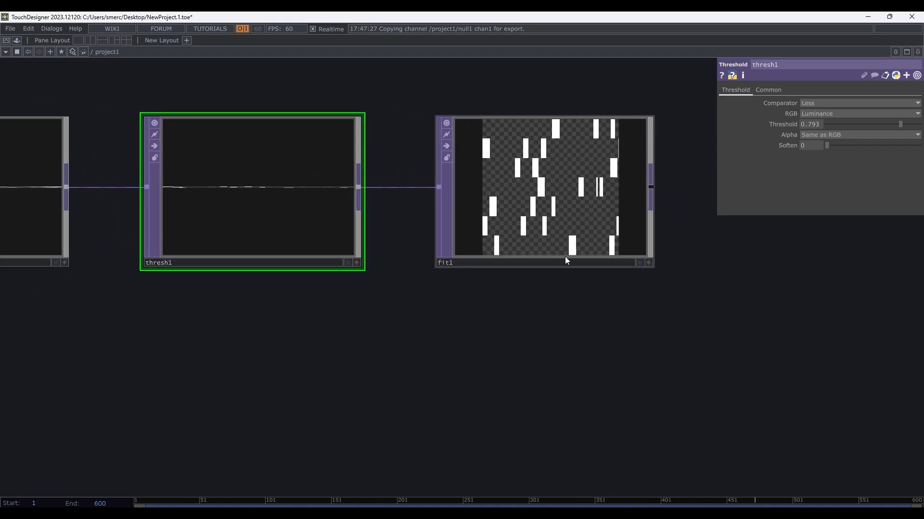
{"action": "left_click_drag", "start_coordinate": [365, 322], "coordinate": [420, 289]}
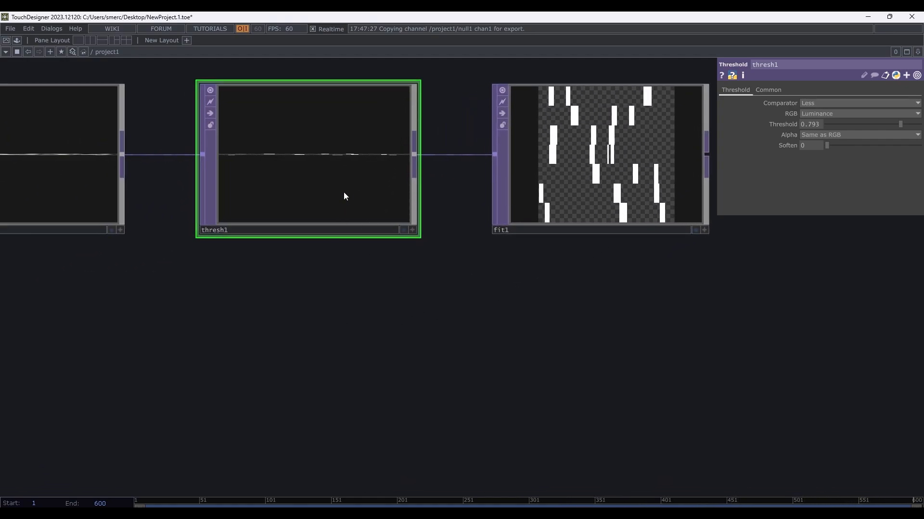
{"action": "left_click", "coordinate": [414, 155]}
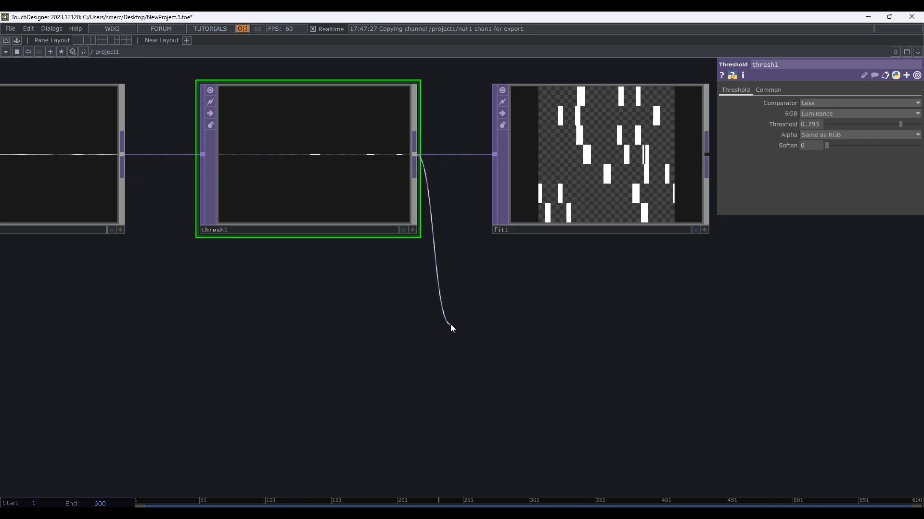
{"action": "left_click", "coordinate": [422, 331]}
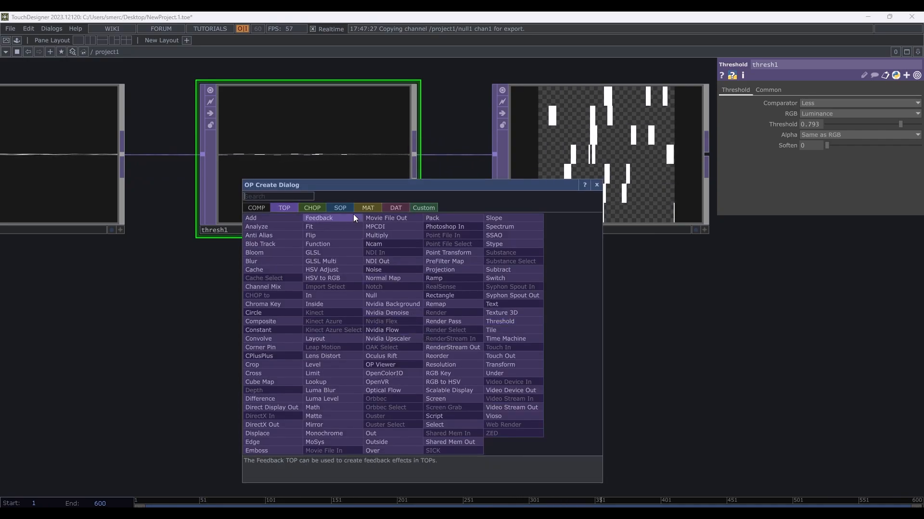
{"action": "left_click", "coordinate": [305, 207]}
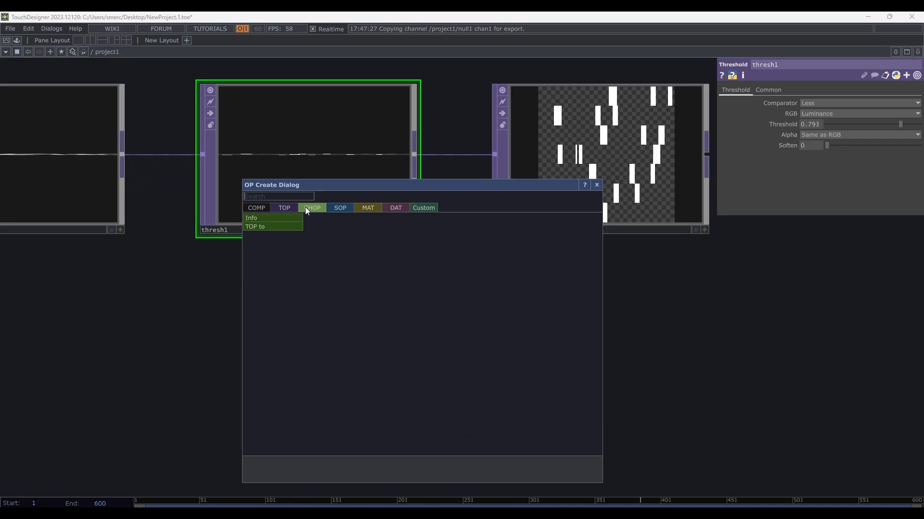
{"action": "left_click", "coordinate": [282, 226]}
{"action": "left_click", "coordinate": [311, 379]}
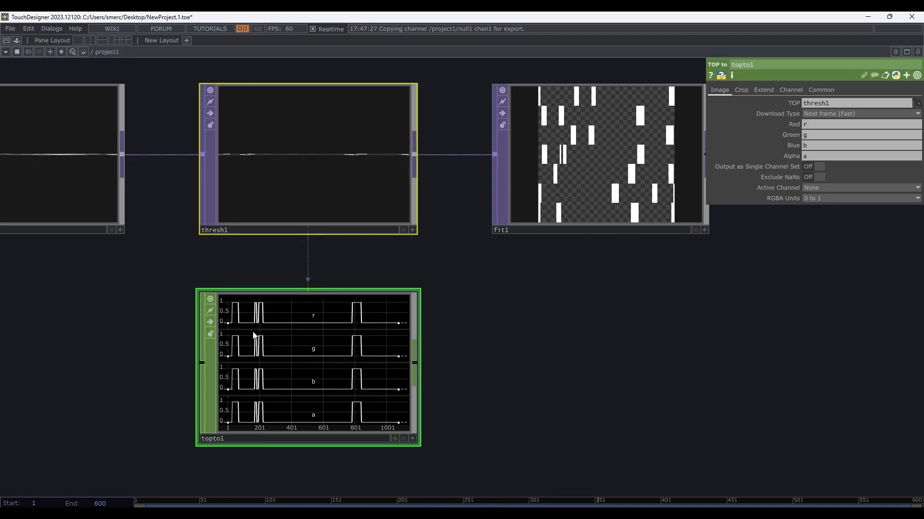
- Set topto1's Crop to Column (V) with V Start at 0 to sample one full column of thresh1
{"action": "scroll", "coordinate": [318, 355], "scroll_direction": "up", "scroll_amount": 2}
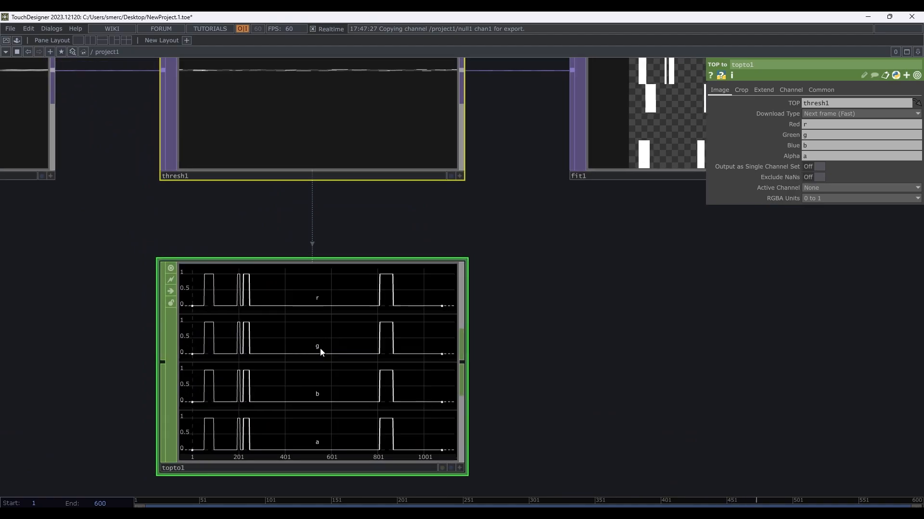
{"action": "scroll", "coordinate": [305, 418], "scroll_direction": "down", "scroll_amount": 2}
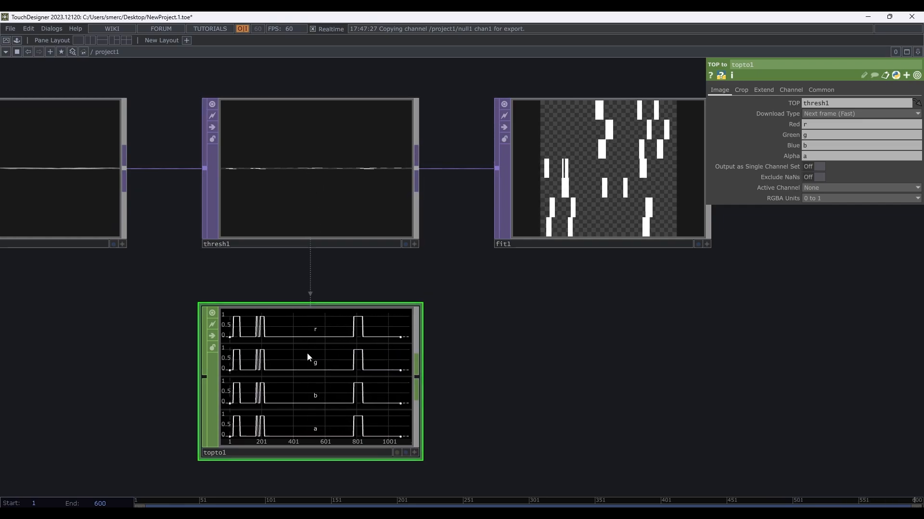
{"action": "left_click", "coordinate": [744, 90]}
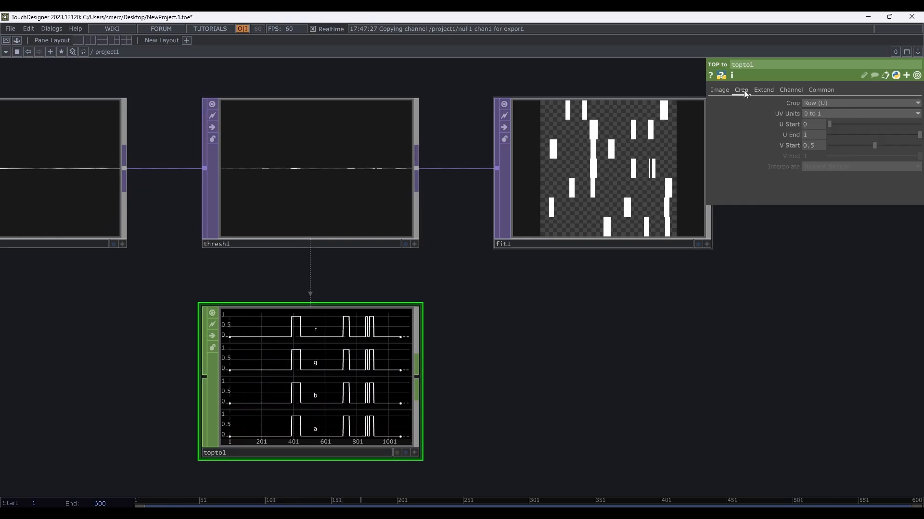
{"action": "left_click", "coordinate": [818, 102]}
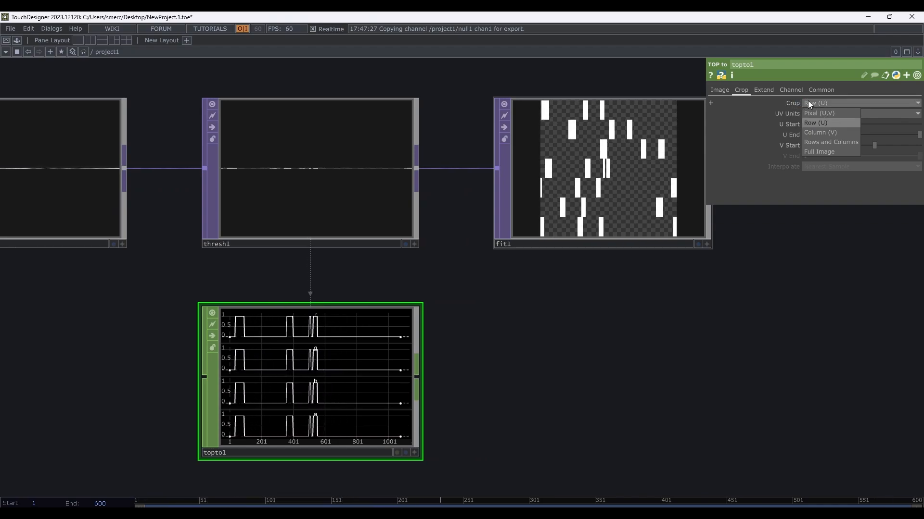
{"action": "left_click", "coordinate": [817, 131]}
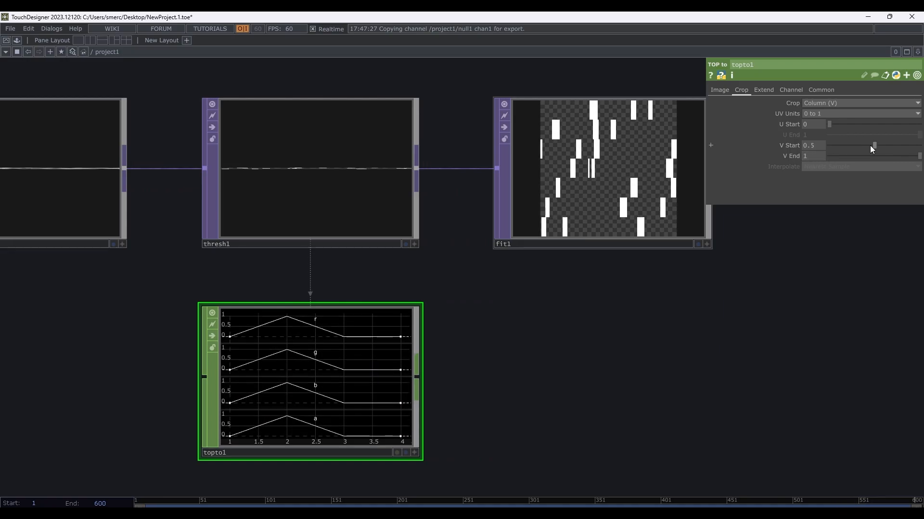
{"action": "left_click_drag", "start_coordinate": [867, 144], "coordinate": [816, 145]}
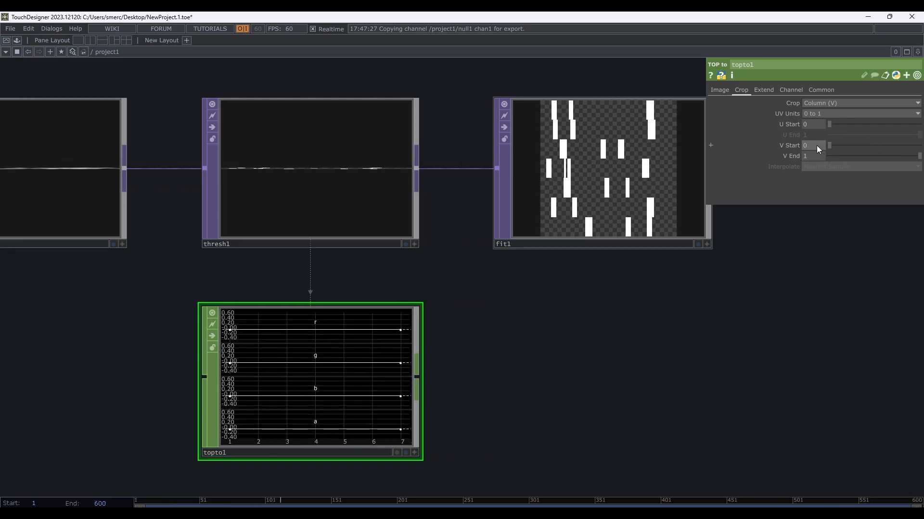
{"action": "left_click_drag", "start_coordinate": [275, 467], "coordinate": [263, 432]}
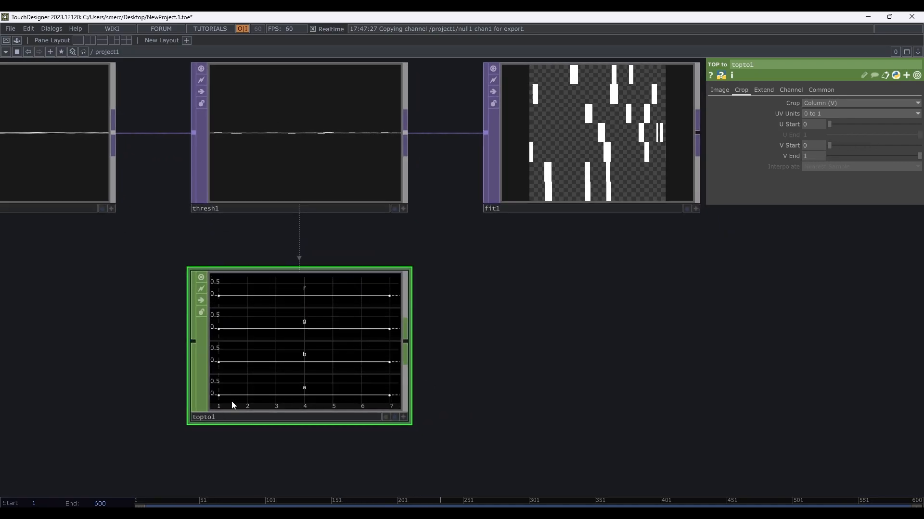
{"action": "left_click_drag", "start_coordinate": [475, 340], "coordinate": [472, 365]}
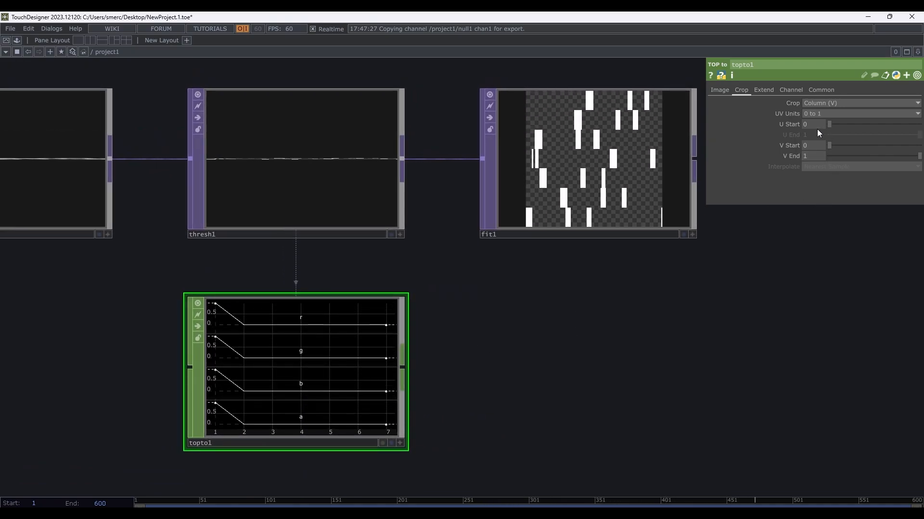
{"action": "left_click", "coordinate": [826, 102]}
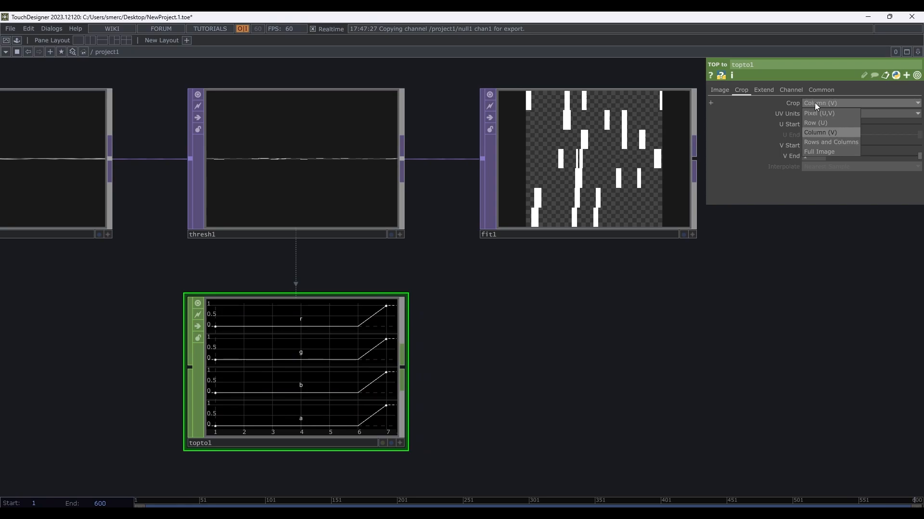
{"action": "left_click", "coordinate": [827, 103]}
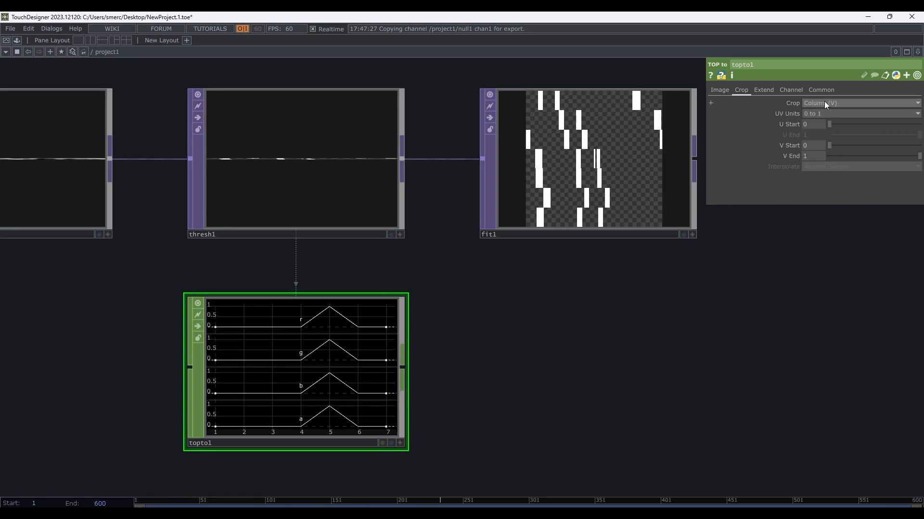
- Keep topto1's Crop on Column (V) and set U Start to 0.5 to sample the centre column of thresh1
{"action": "left_click", "coordinate": [824, 103]}
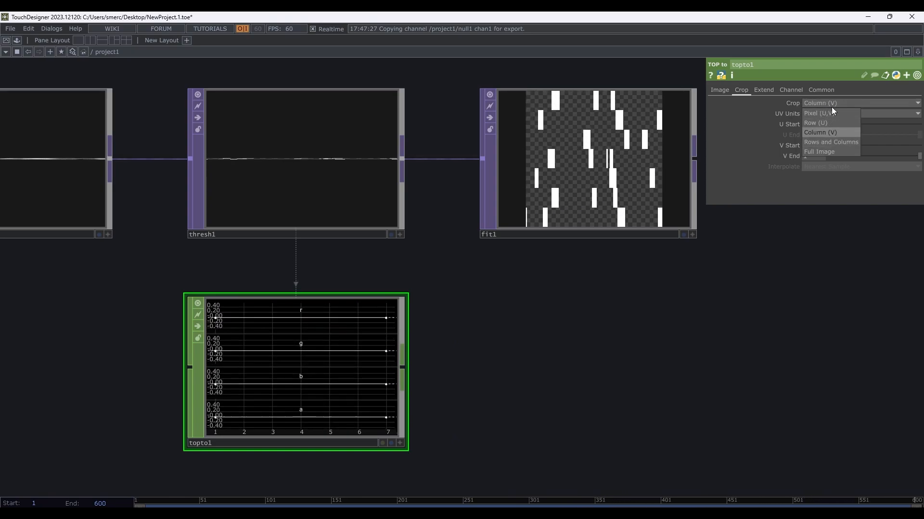
{"action": "left_click", "coordinate": [832, 103]}
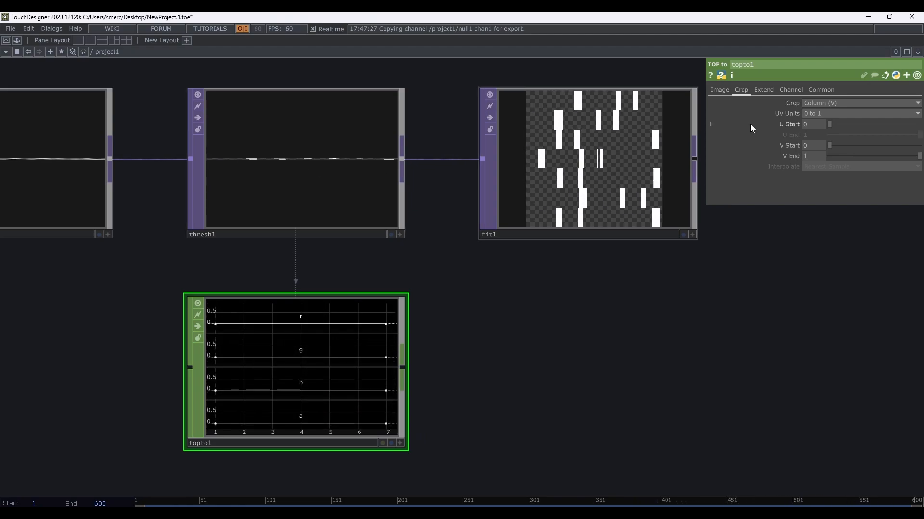
{"action": "left_click", "coordinate": [810, 124]}
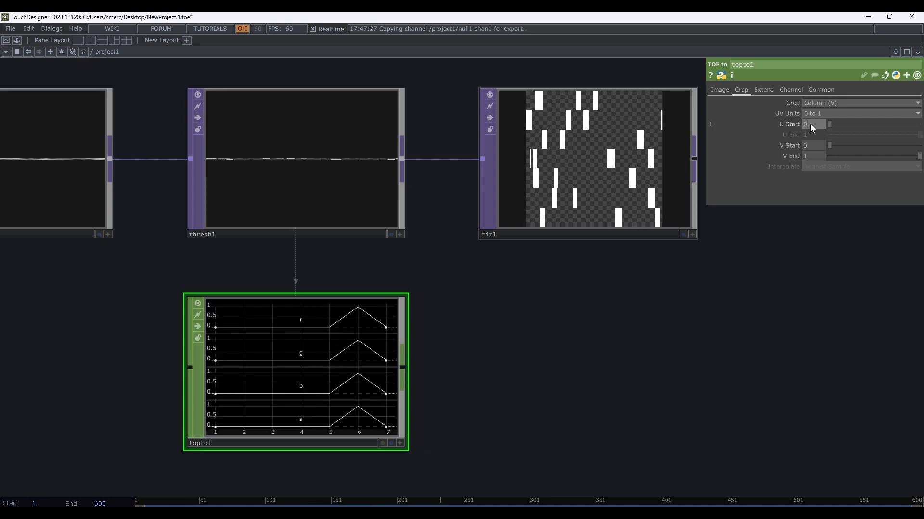
{"action": "type", "text": "."}
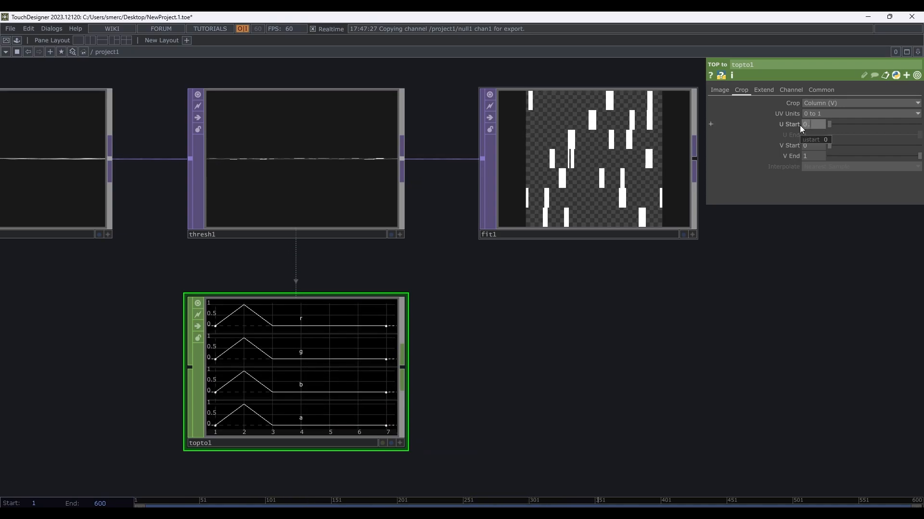
{"action": "type", "text": "5"}
{"action": "key", "text": "Return"}
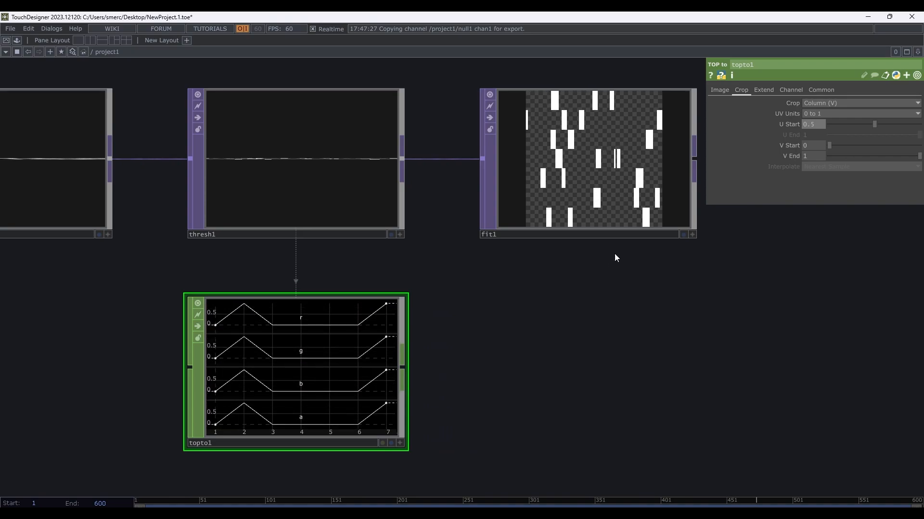
{"action": "left_click_drag", "start_coordinate": [814, 125], "coordinate": [801, 125]}
{"action": "left_click", "coordinate": [821, 124]}
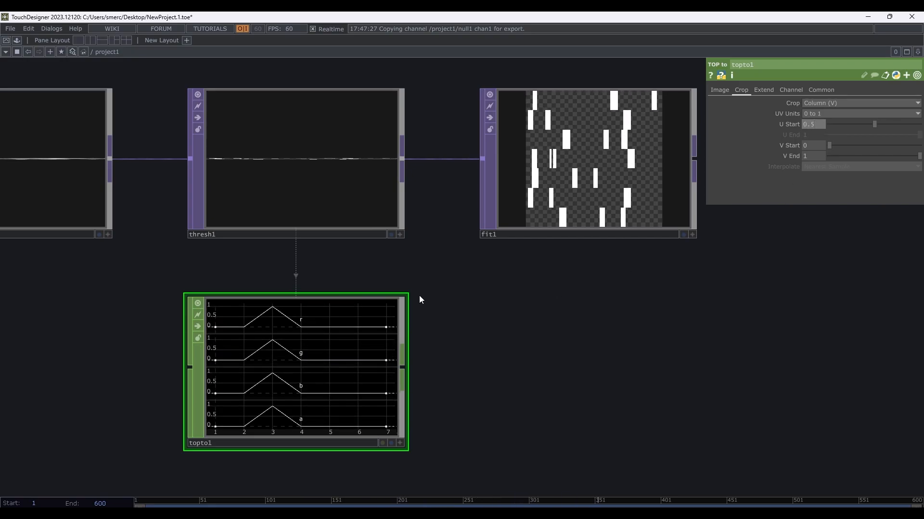
{"action": "scroll", "coordinate": [303, 339], "scroll_direction": "up", "scroll_amount": 3}
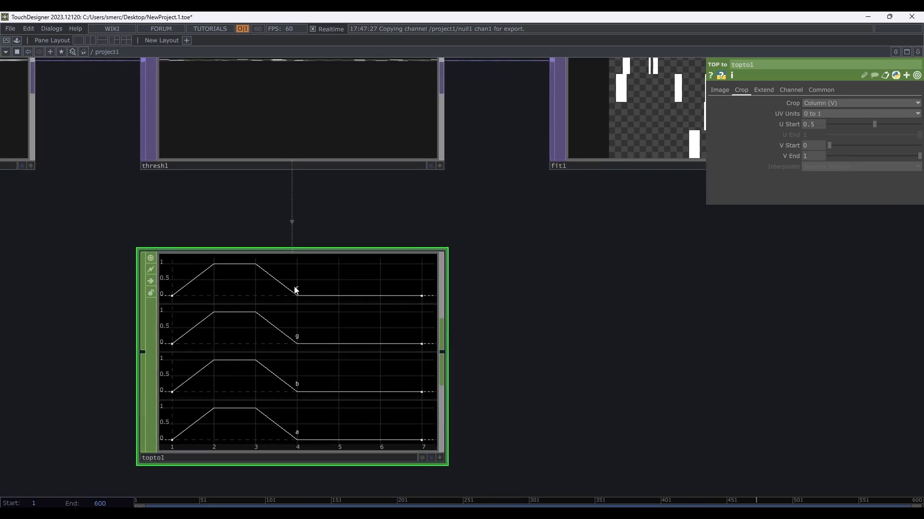
{"action": "scroll", "coordinate": [305, 400], "scroll_direction": "down", "scroll_amount": 2}
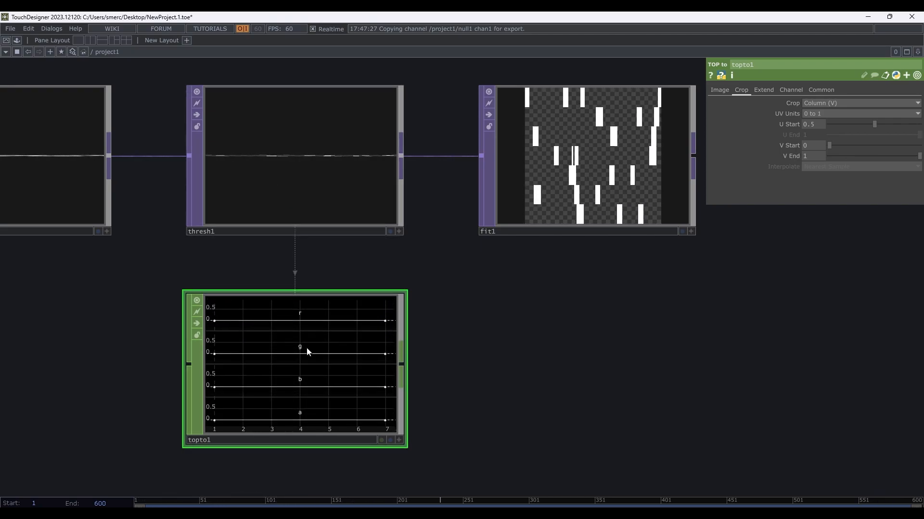
- Clear the Green, Blue and Alpha channel names on topto1 so it outputs only the red channel
{"action": "left_click", "coordinate": [725, 90]}
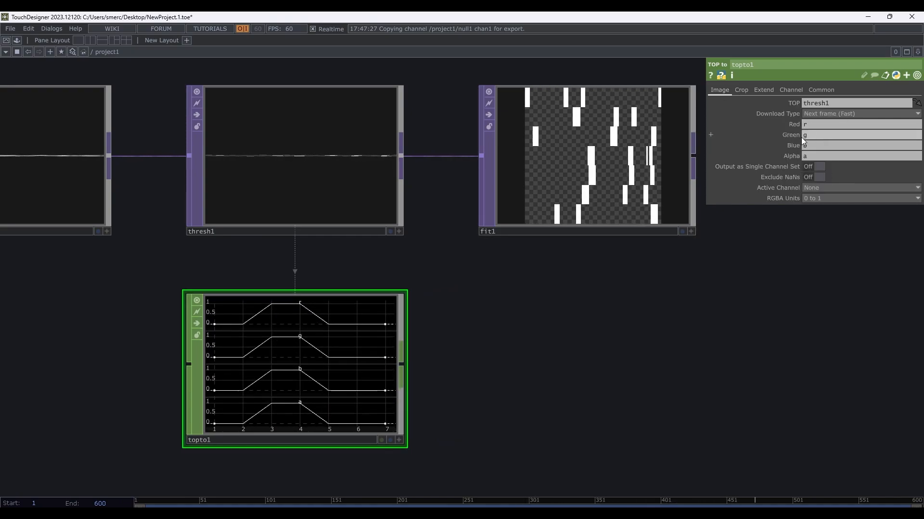
{"action": "key", "text": "BackSpace"}
{"action": "left_click_drag", "start_coordinate": [817, 147], "coordinate": [762, 174]}
{"action": "key", "text": "BackSpace"}
{"action": "key", "text": "BackSpace"}
{"action": "left_click", "coordinate": [546, 334]}
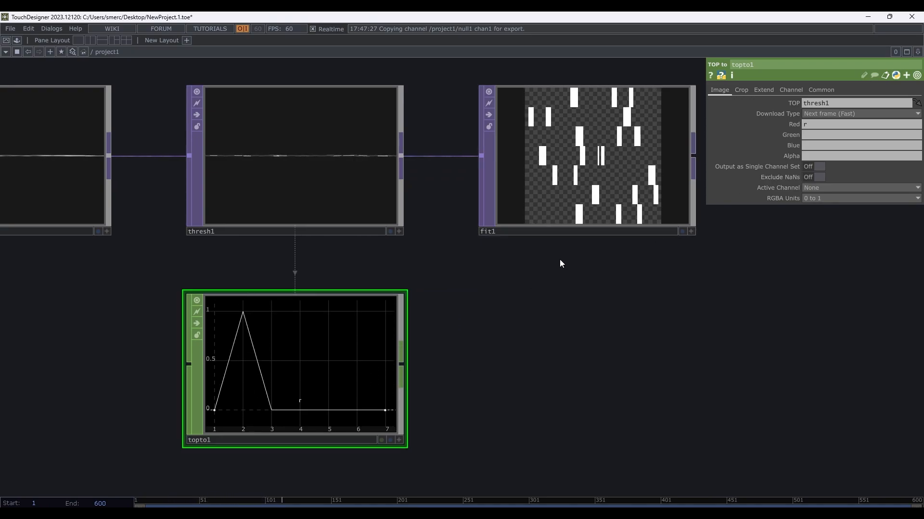
- Rename topto1's Red channel to trigger
{"action": "left_click", "coordinate": [806, 126]}
{"action": "type", "text": "trig"}
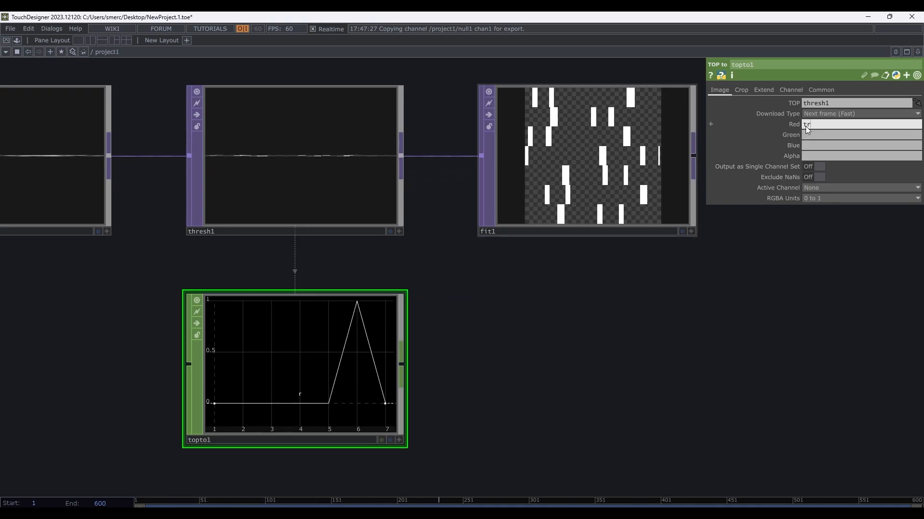
{"action": "type", "text": "ger"}
{"action": "key", "text": "Return"}
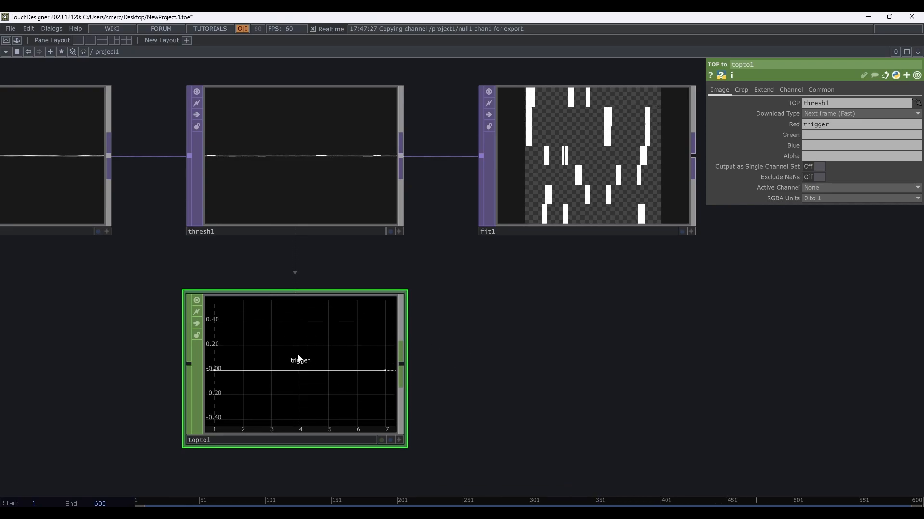
- Add a Rectangle TOP after fit1, fed by fit1's output
{"action": "scroll", "coordinate": [307, 359], "scroll_direction": "down", "scroll_amount": 3}
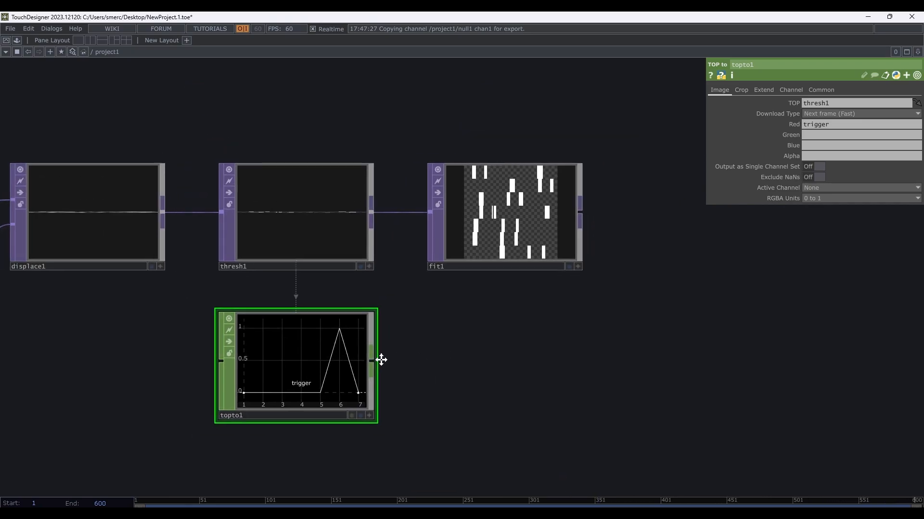
{"action": "left_click_drag", "start_coordinate": [424, 359], "coordinate": [357, 309]}
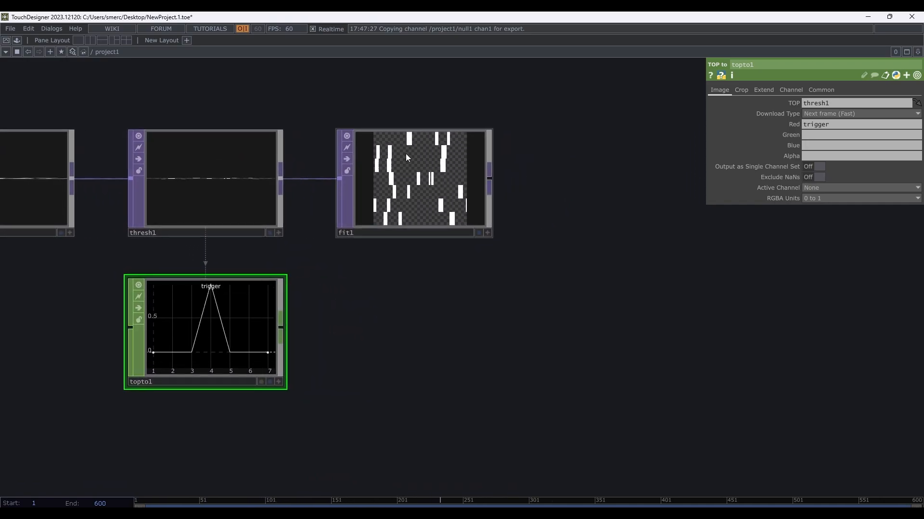
{"action": "left_click", "coordinate": [417, 159]}
{"action": "scroll", "coordinate": [416, 158], "scroll_direction": "up", "scroll_amount": 5}
{"action": "scroll", "coordinate": [405, 155], "scroll_direction": "down", "scroll_amount": 5}
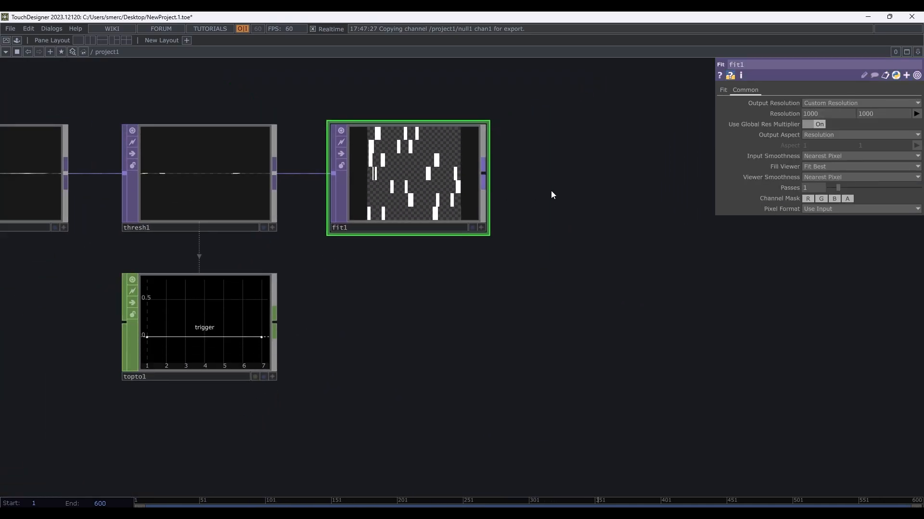
{"action": "left_click_drag", "start_coordinate": [550, 193], "coordinate": [312, 225]}
{"action": "left_click", "coordinate": [386, 216]}
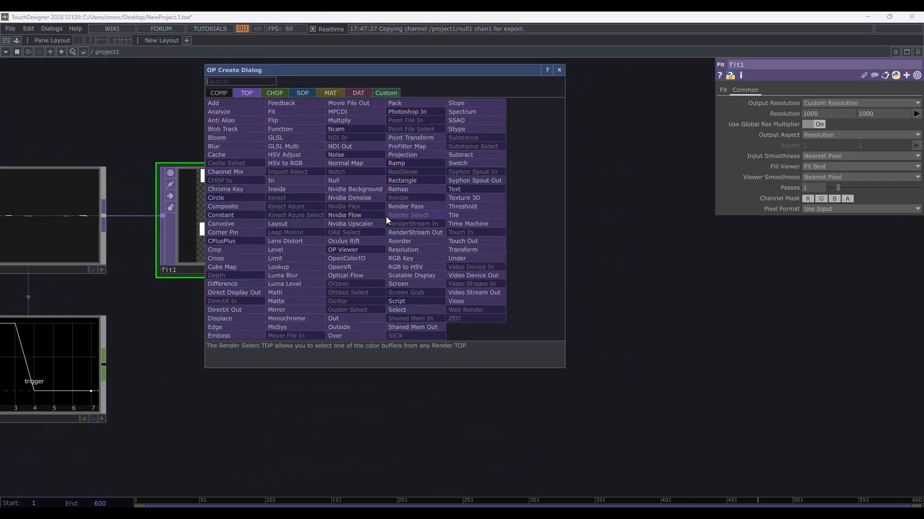
{"action": "type", "text": "rect"}
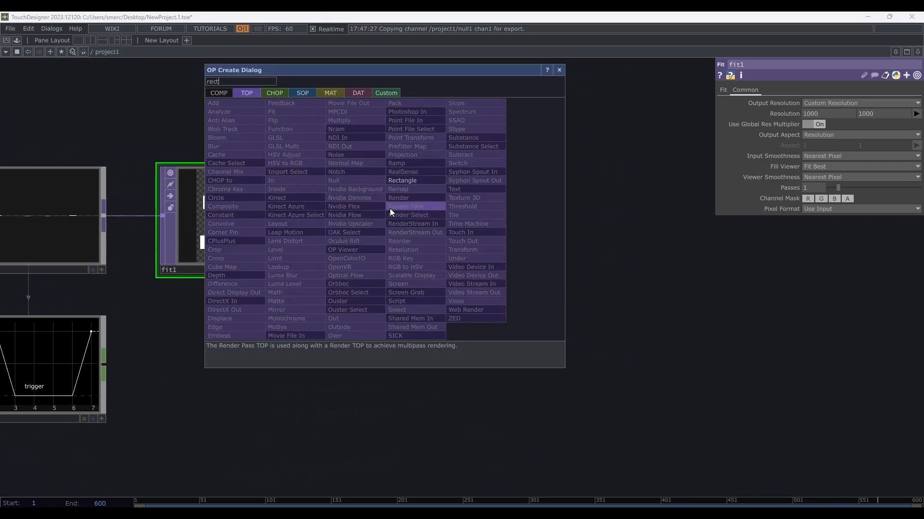
{"action": "left_click", "coordinate": [400, 181]}
{"action": "left_click", "coordinate": [412, 217]}
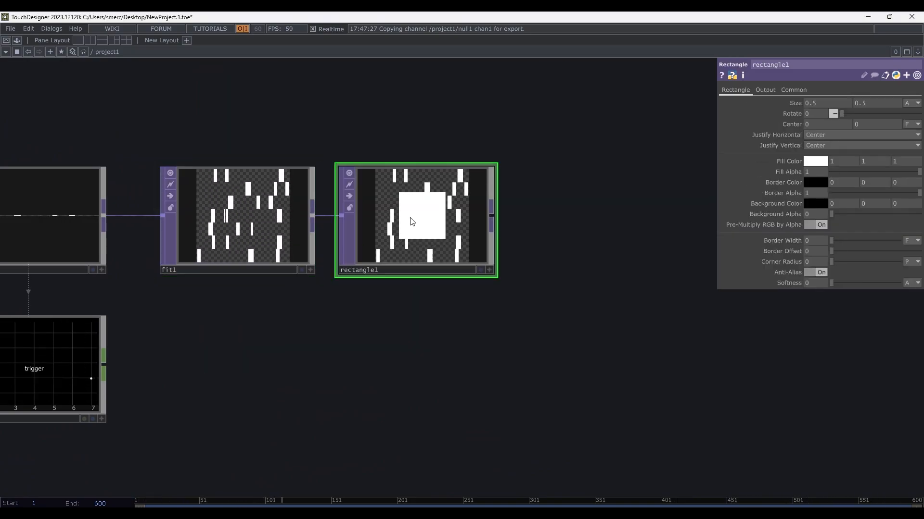
- Set rectangle1's Size to 0 by 1 so it collapses into a full-height vertical line
{"action": "scroll", "coordinate": [414, 215], "scroll_direction": "up", "scroll_amount": 5}
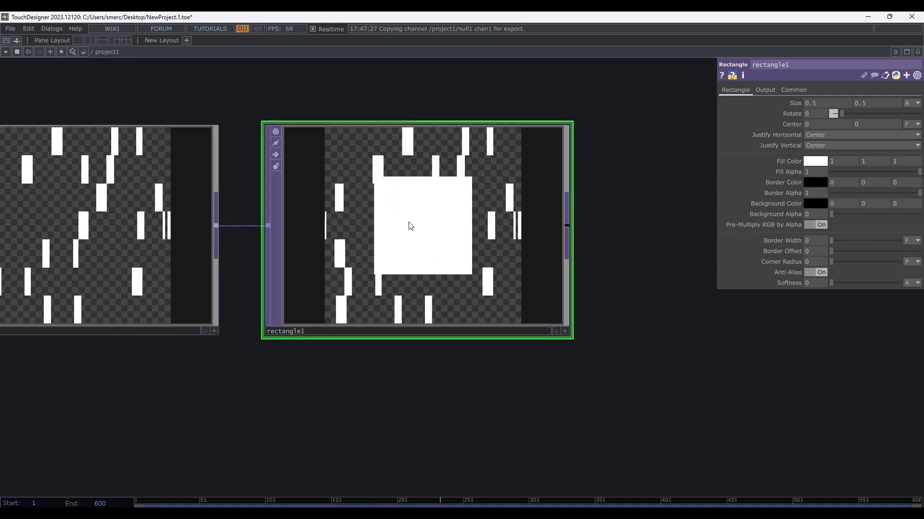
{"action": "scroll", "coordinate": [449, 186], "scroll_direction": "up", "scroll_amount": 2}
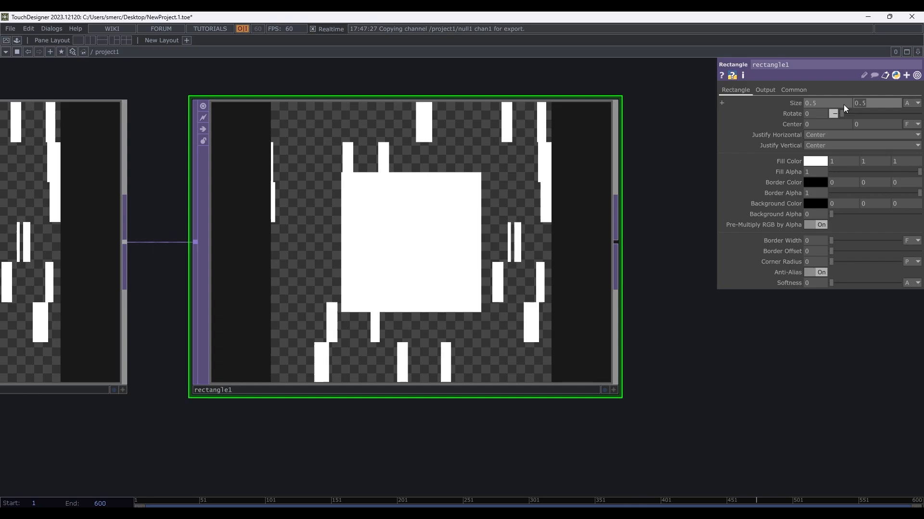
{"action": "type", "text": "1"}
{"action": "key", "text": "Return"}
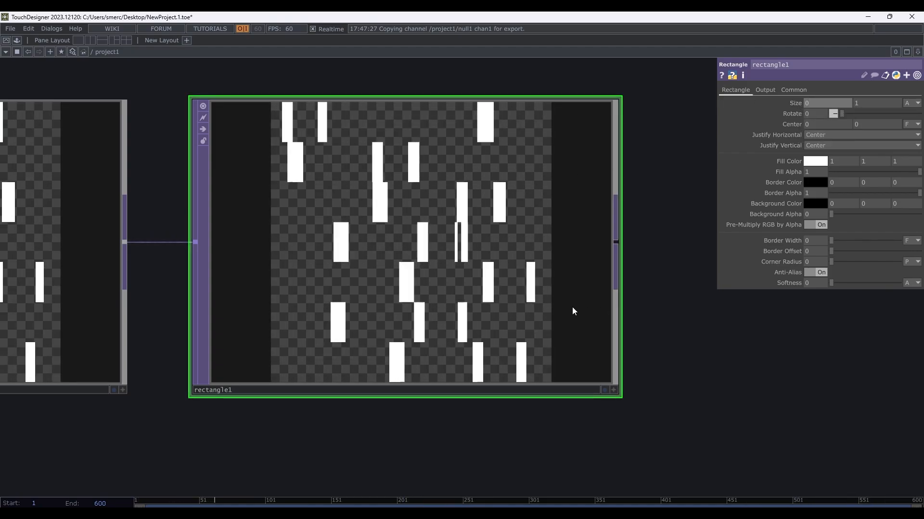
- Switch rectangle1's Border Width unit to Pixels and set the width to 5
{"action": "left_click", "coordinate": [913, 241]}
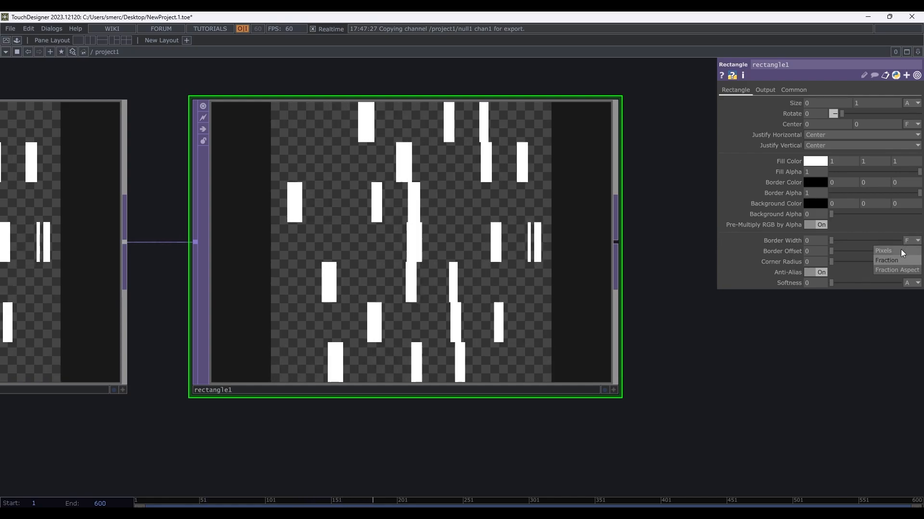
{"action": "left_click", "coordinate": [900, 251]}
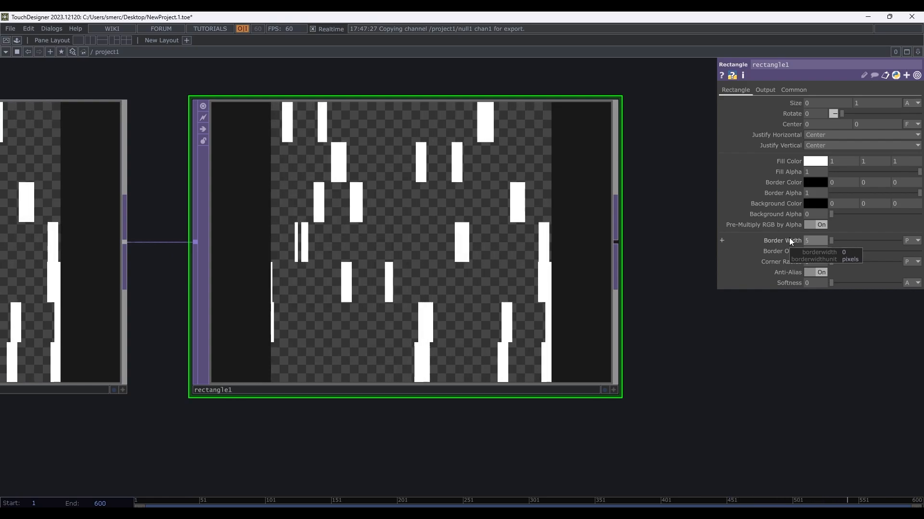
{"action": "type", "text": "5"}
{"action": "key", "text": "Return"}
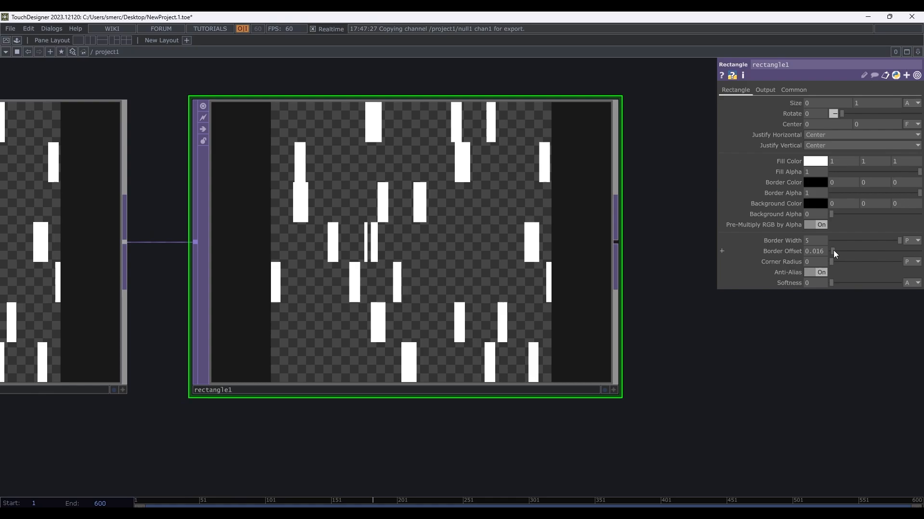
- Compare Border Offset values of 0 and 0.5 on rectangle1 and set the offset to 1
{"action": "left_click_drag", "start_coordinate": [833, 250], "coordinate": [917, 244]}
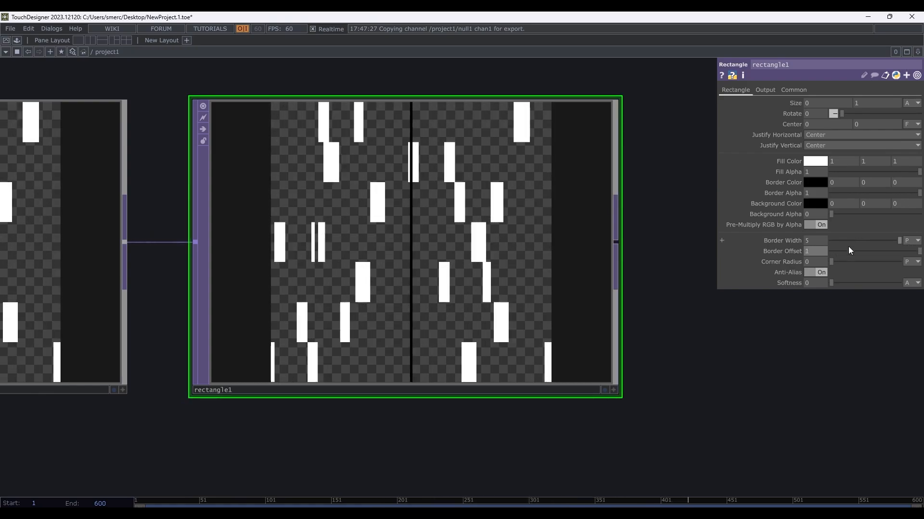
{"action": "left_click_drag", "start_coordinate": [902, 251], "coordinate": [821, 249]}
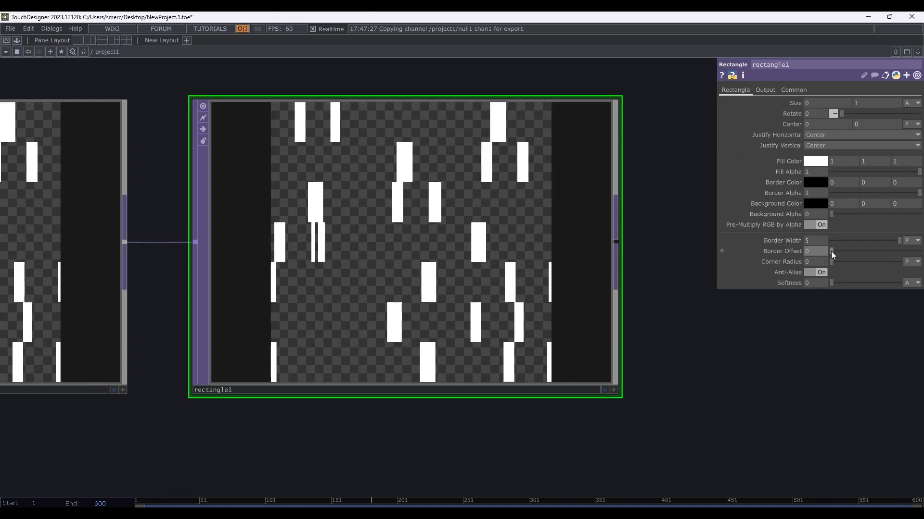
{"action": "left_click_drag", "start_coordinate": [832, 252], "coordinate": [876, 251]}
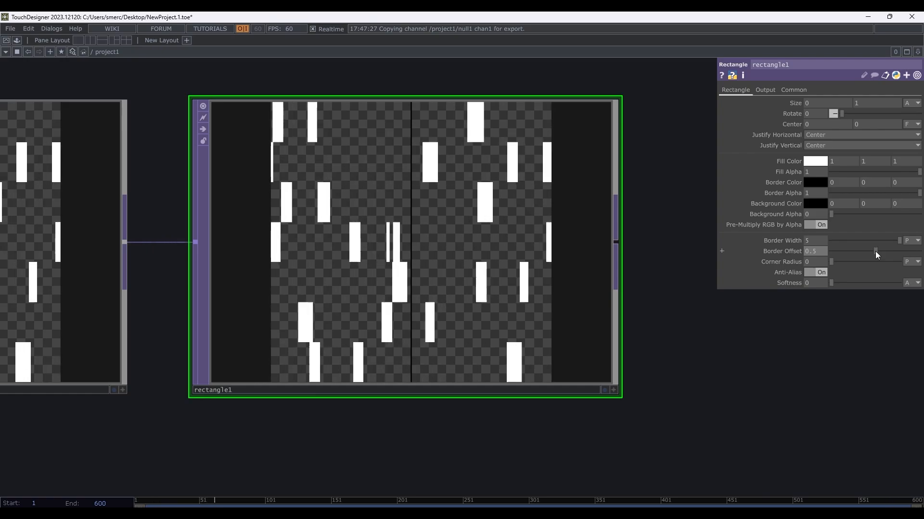
{"action": "left_click_drag", "start_coordinate": [875, 251], "coordinate": [920, 251]}
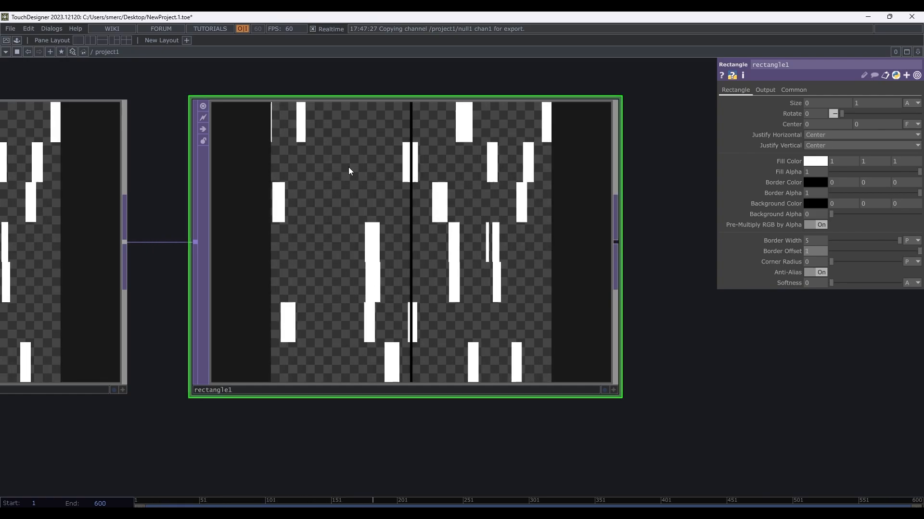
- Change rectangle1's Border Color to pure red with Hue 360, Sat 1 and Value 1
{"action": "scroll", "coordinate": [406, 153], "scroll_direction": "up", "scroll_amount": 2}
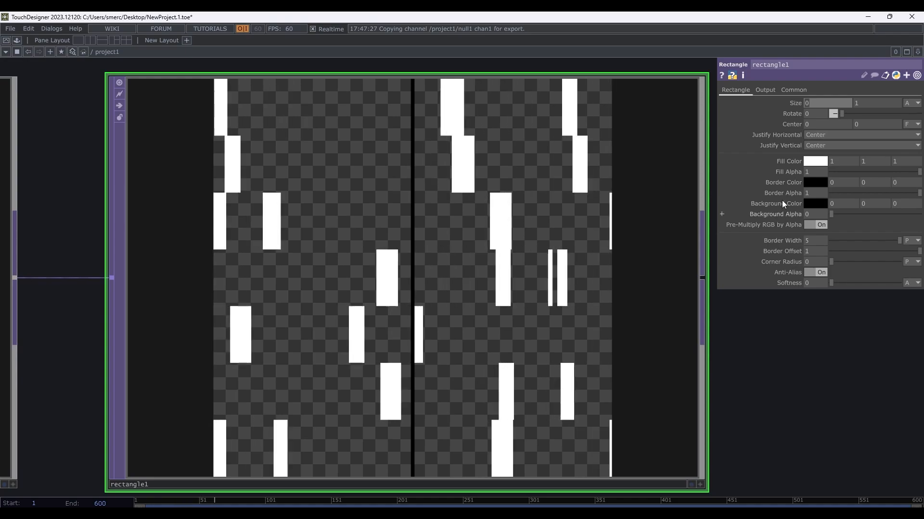
{"action": "left_click", "coordinate": [814, 183]}
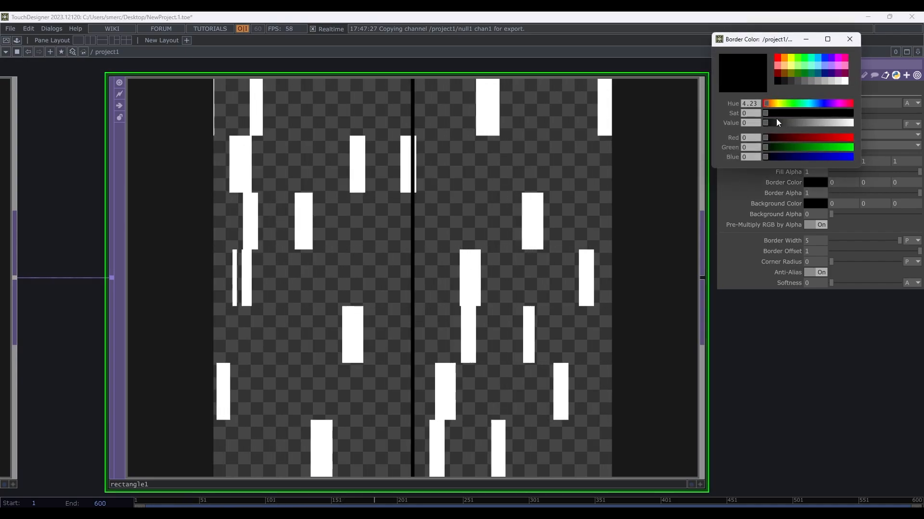
{"action": "left_click_drag", "start_coordinate": [766, 103], "coordinate": [852, 103]}
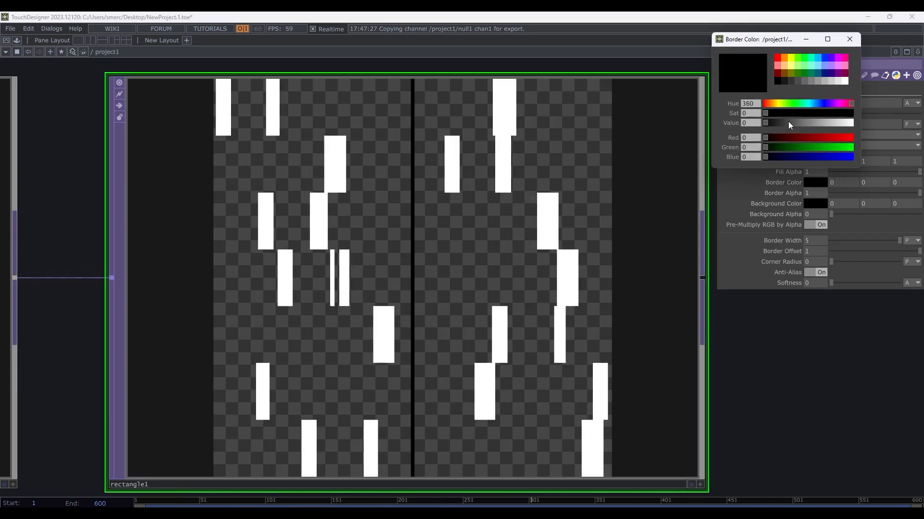
{"action": "left_click", "coordinate": [787, 122]}
{"action": "left_click_drag", "start_coordinate": [788, 112], "coordinate": [852, 122]}
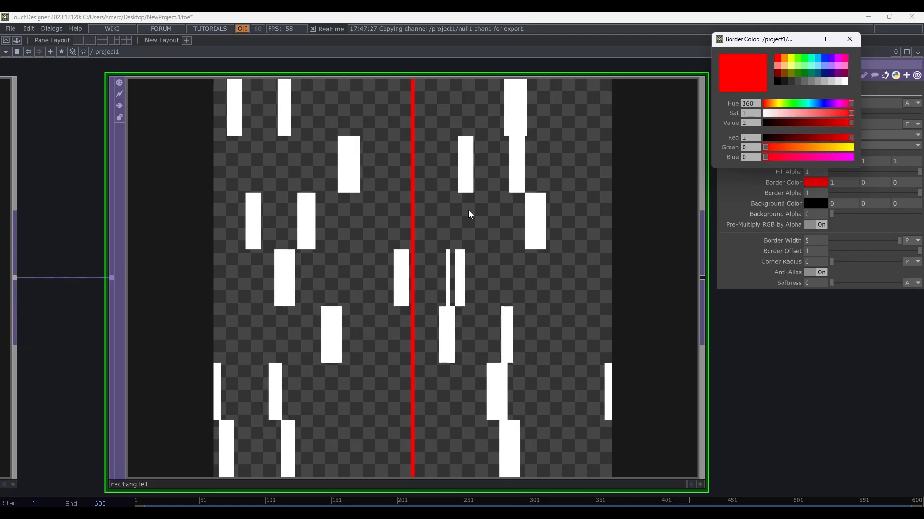
{"action": "scroll", "coordinate": [457, 214], "scroll_direction": "down", "scroll_amount": 5}
{"action": "left_click", "coordinate": [850, 40]}
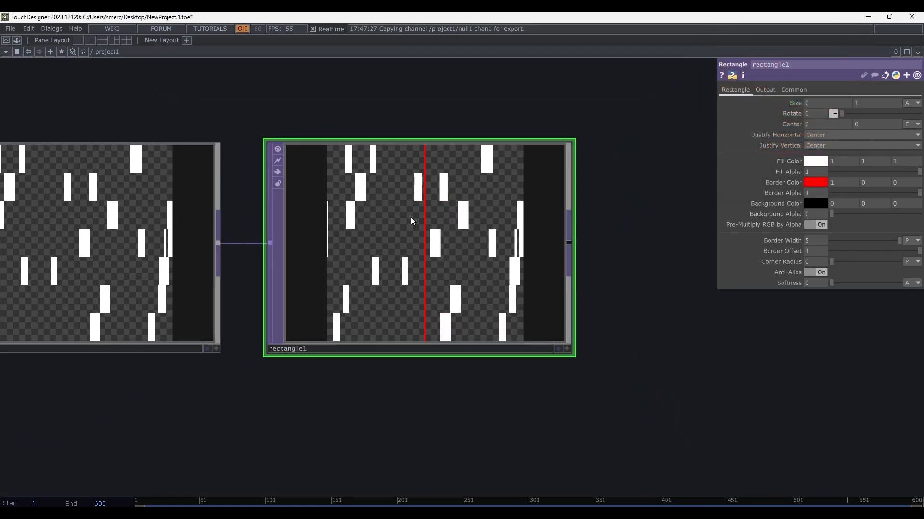
{"action": "scroll", "coordinate": [455, 233], "scroll_direction": "down", "scroll_amount": 3}
{"action": "left_click_drag", "start_coordinate": [384, 382], "coordinate": [449, 339]}
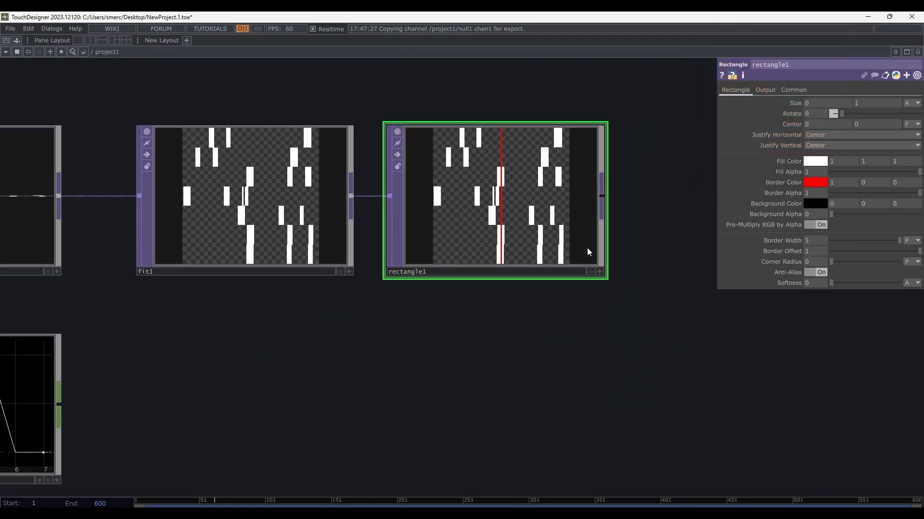
{"action": "left_click_drag", "start_coordinate": [406, 296], "coordinate": [434, 282]}
{"action": "scroll", "coordinate": [433, 286], "scroll_direction": "down", "scroll_amount": 2}
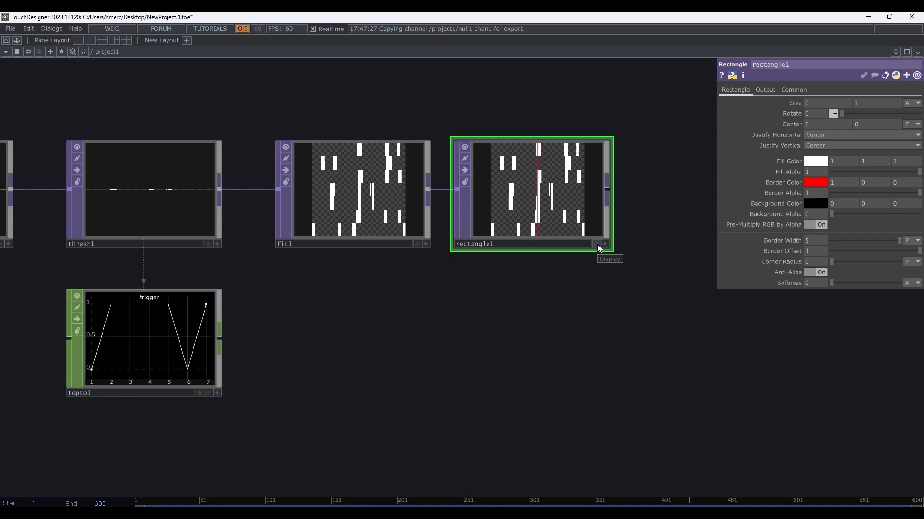
{"action": "scroll", "coordinate": [505, 216], "scroll_direction": "up", "scroll_amount": 2}
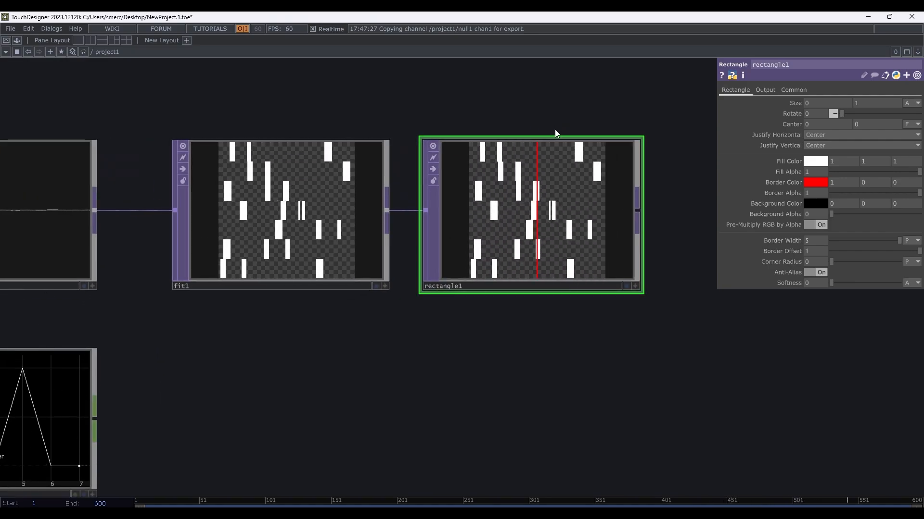
{"action": "scroll", "coordinate": [529, 120], "scroll_direction": "down", "scroll_amount": 2}
{"action": "left_click_drag", "start_coordinate": [538, 113], "coordinate": [514, 146]}
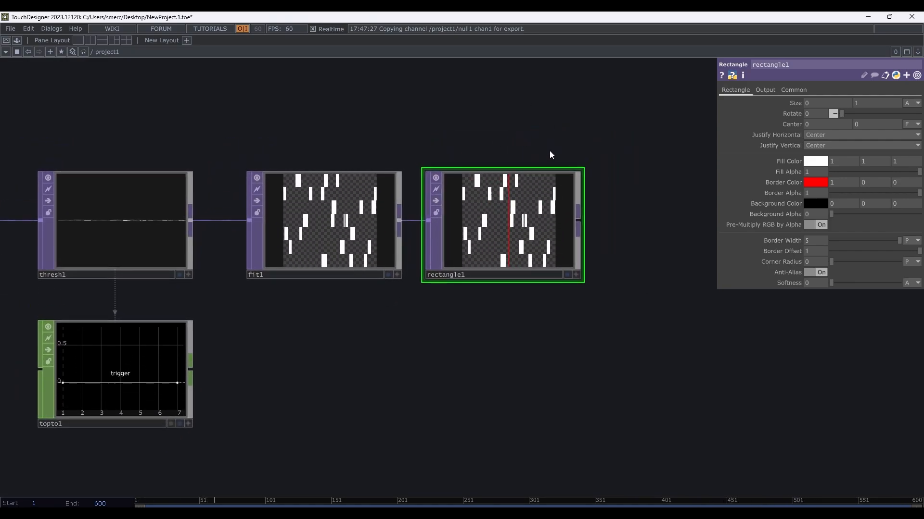
{"action": "left_click_drag", "start_coordinate": [379, 343], "coordinate": [395, 343]}
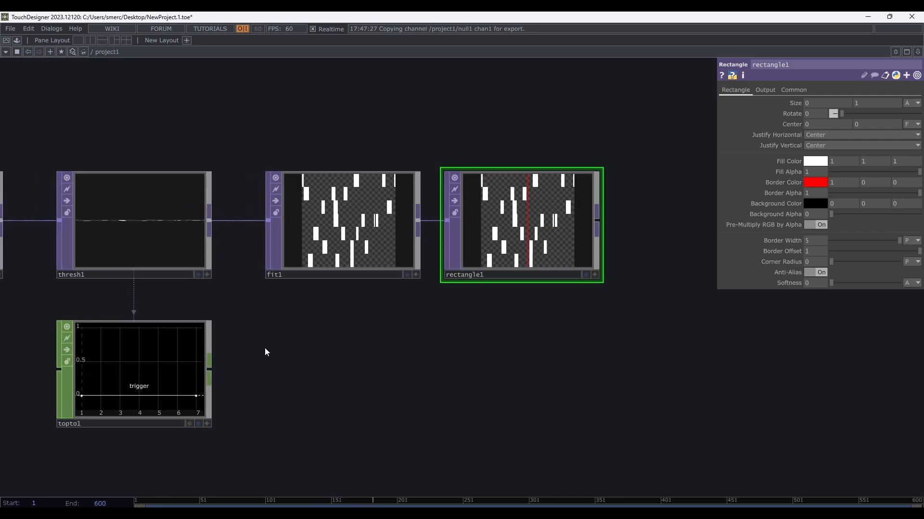
{"action": "left_click", "coordinate": [211, 371]}
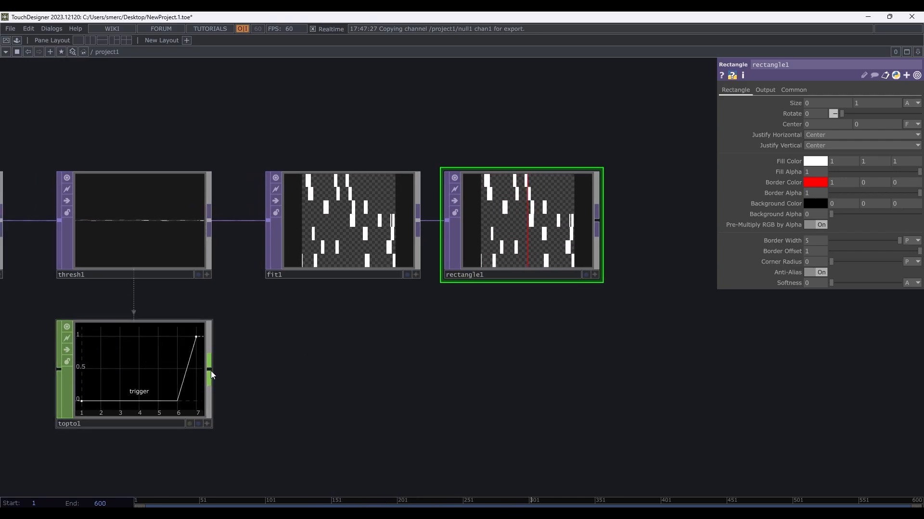
{"action": "left_click", "coordinate": [256, 372]}
{"action": "key", "text": "Escape"}
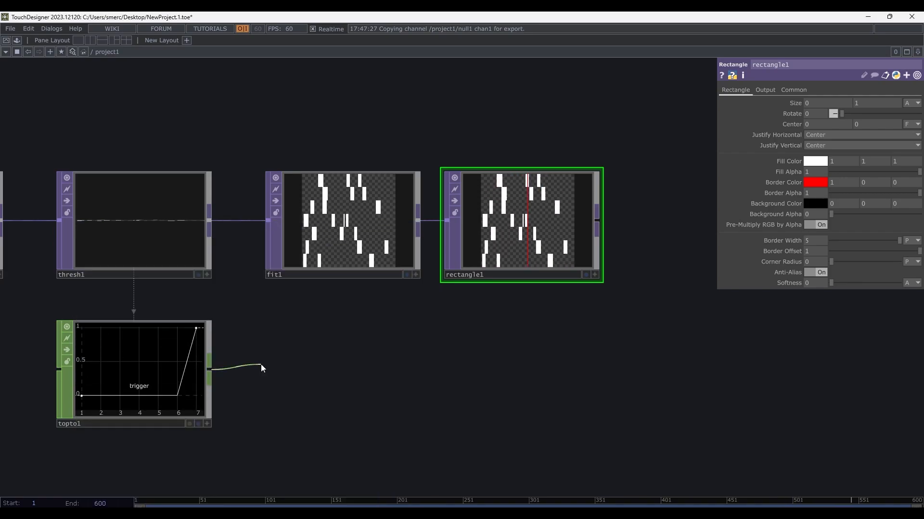
{"action": "key", "text": "Escape"}
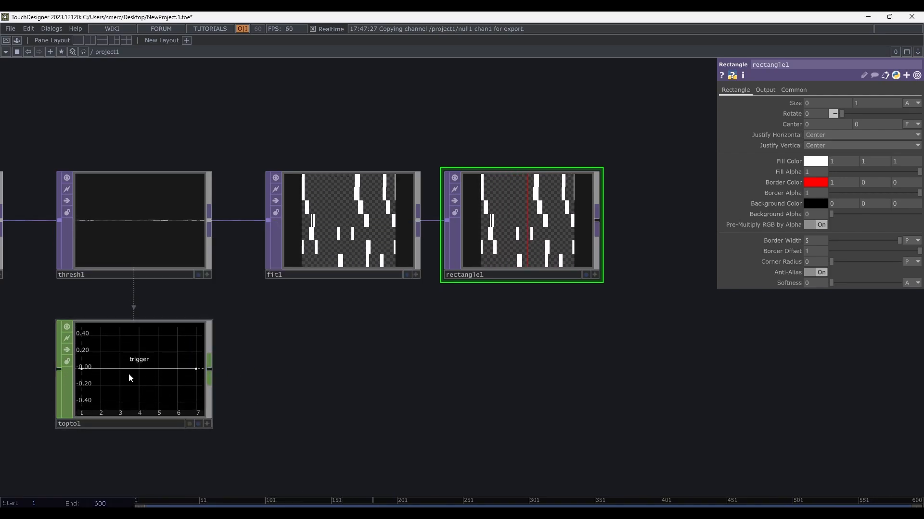
- Add a Shuffle CHOP wired from the output of topto1 and place it beside topto1, below fit1
{"action": "left_click", "coordinate": [211, 371]}
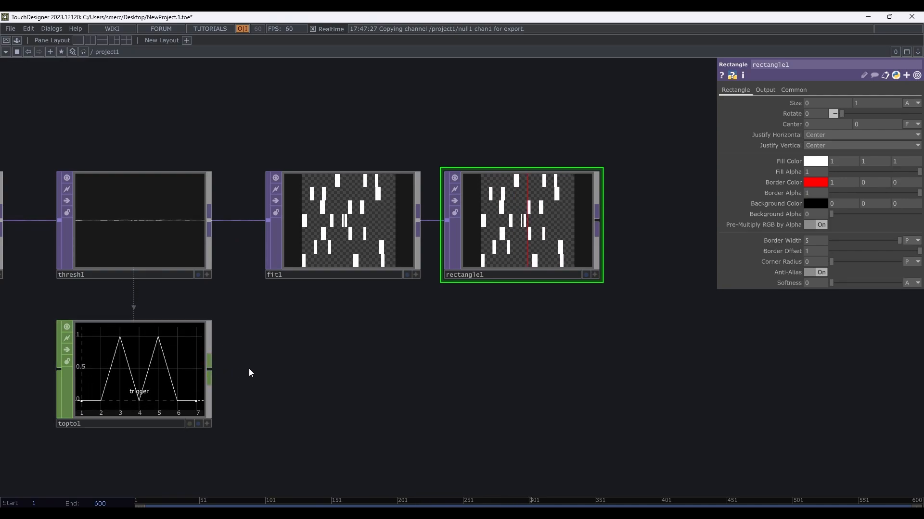
{"action": "left_click", "coordinate": [260, 369]}
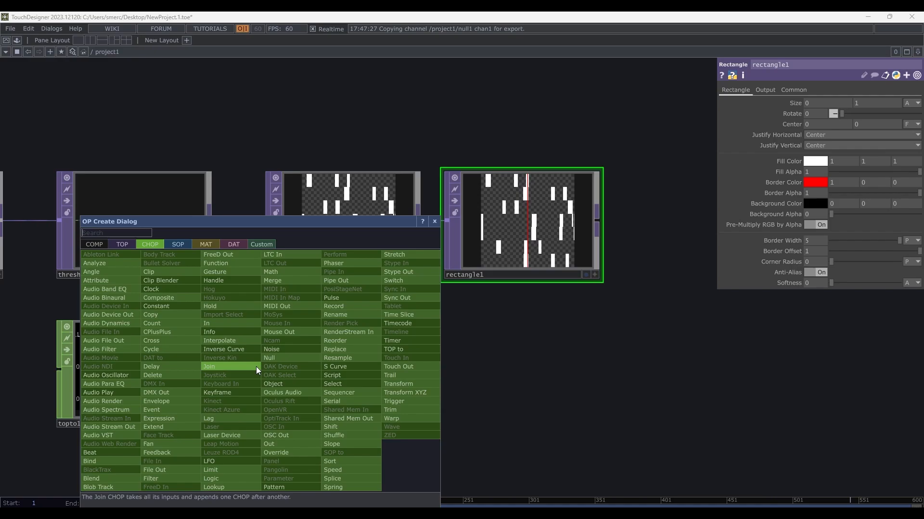
{"action": "type", "text": "sh"}
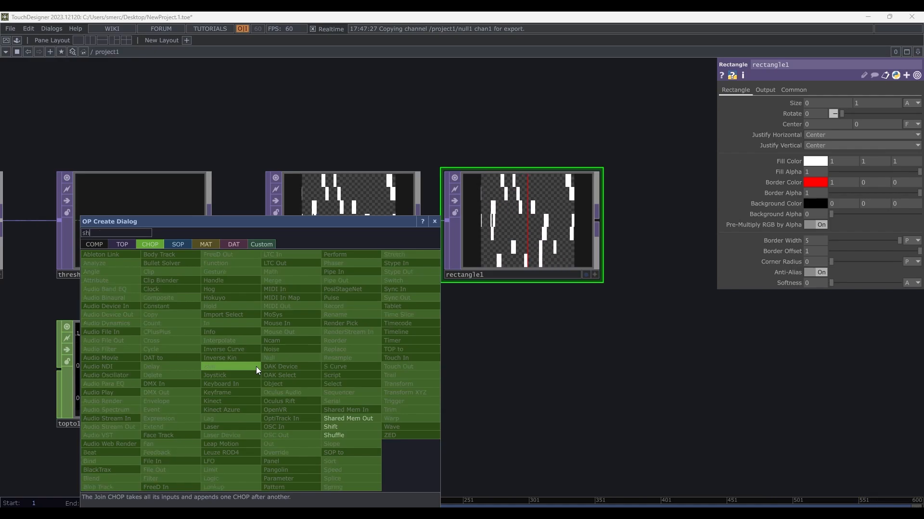
{"action": "left_click", "coordinate": [334, 435]}
{"action": "left_click", "coordinate": [346, 377]}
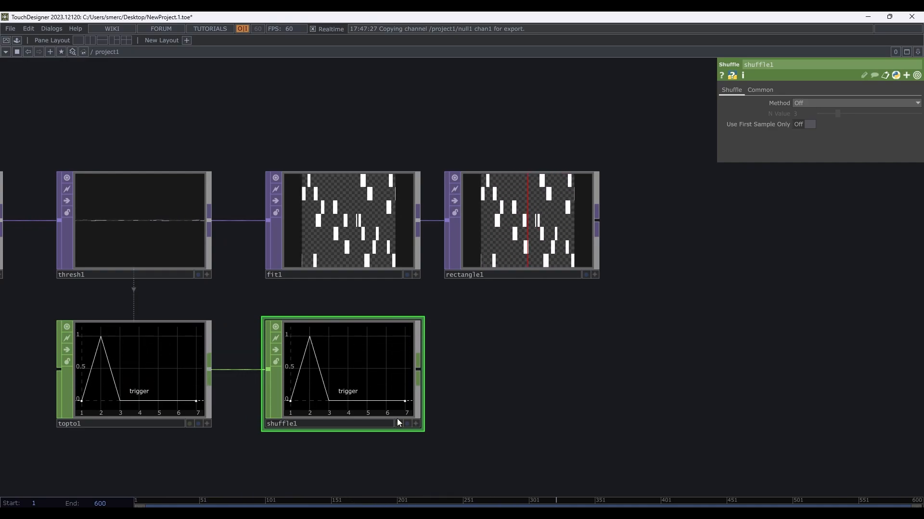
- Set shuffle1's Method to Split All Samples so each sample becomes its own trigger channel
{"action": "left_click", "coordinate": [809, 102]}
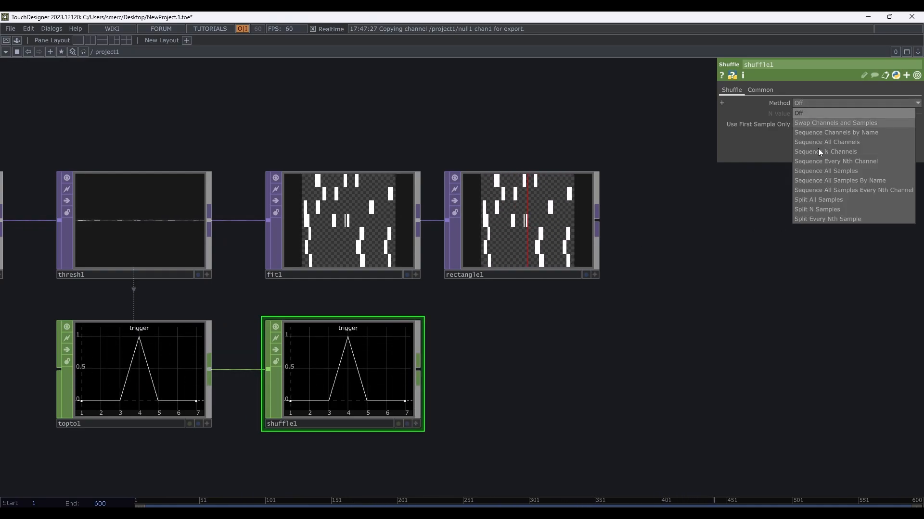
{"action": "left_click", "coordinate": [824, 201]}
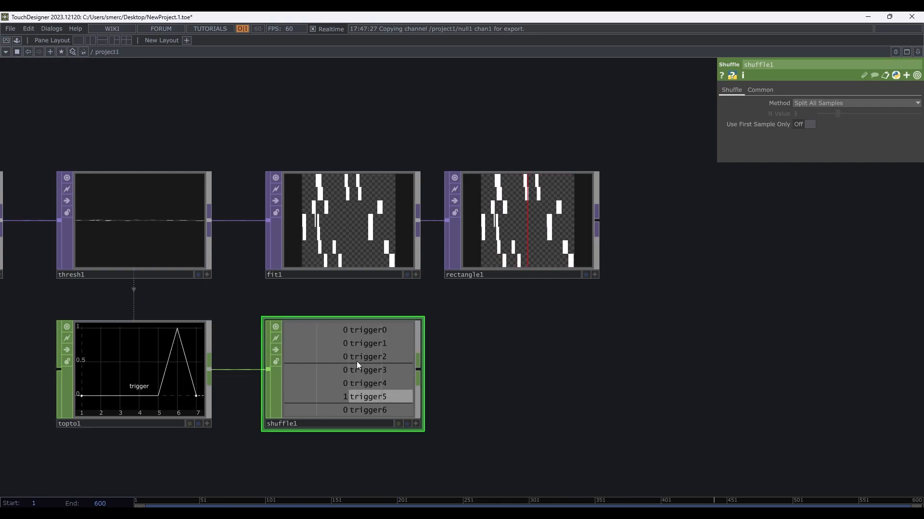
{"action": "scroll", "coordinate": [462, 351], "scroll_direction": "down", "scroll_amount": 3}
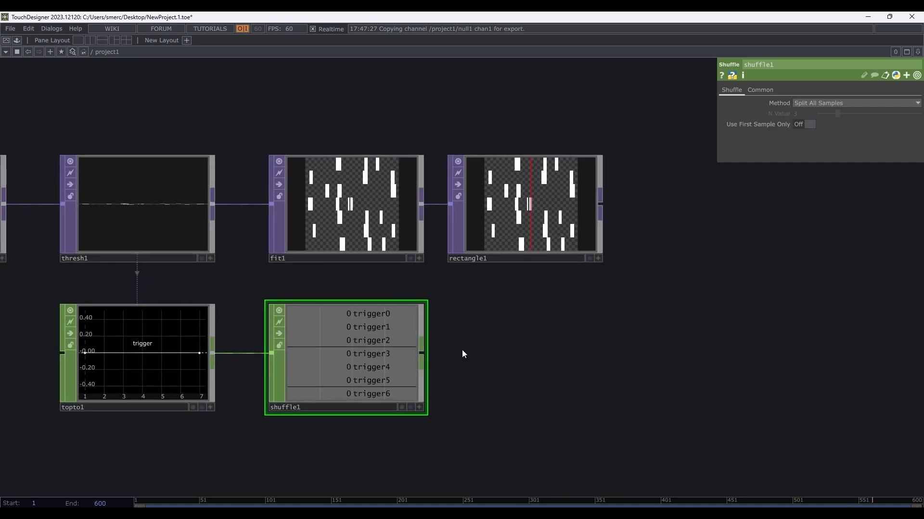
{"action": "left_click_drag", "start_coordinate": [471, 334], "coordinate": [475, 318]}
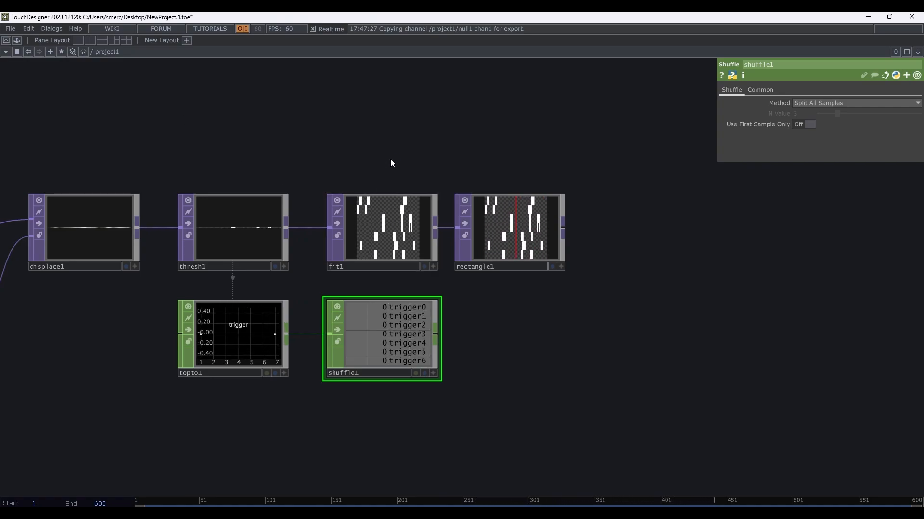
- Open the MIDI Device Mapper and create a new device mapping
{"action": "left_click", "coordinate": [51, 29]}
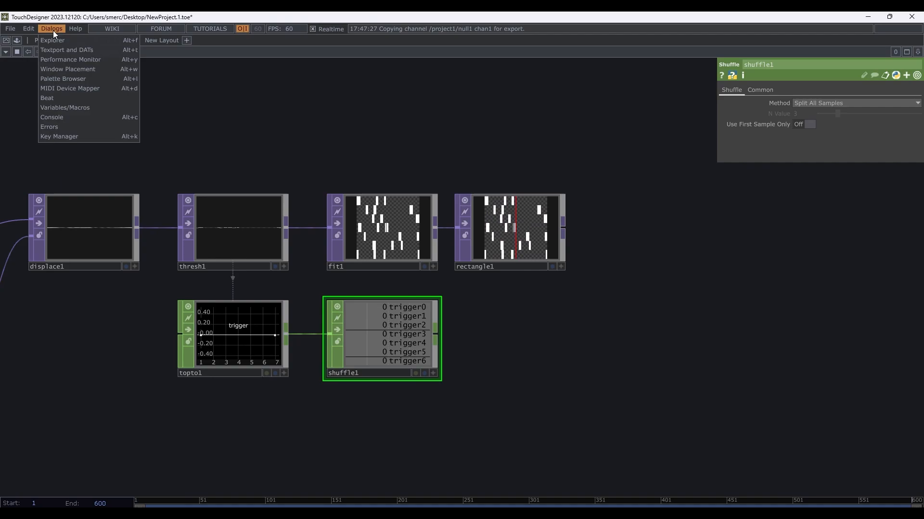
{"action": "left_click", "coordinate": [83, 91]}
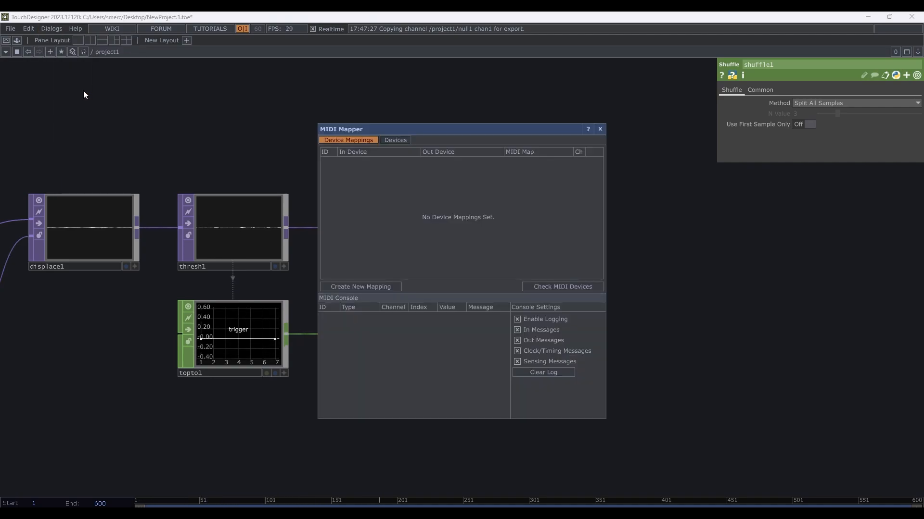
{"action": "left_click", "coordinate": [373, 287]}
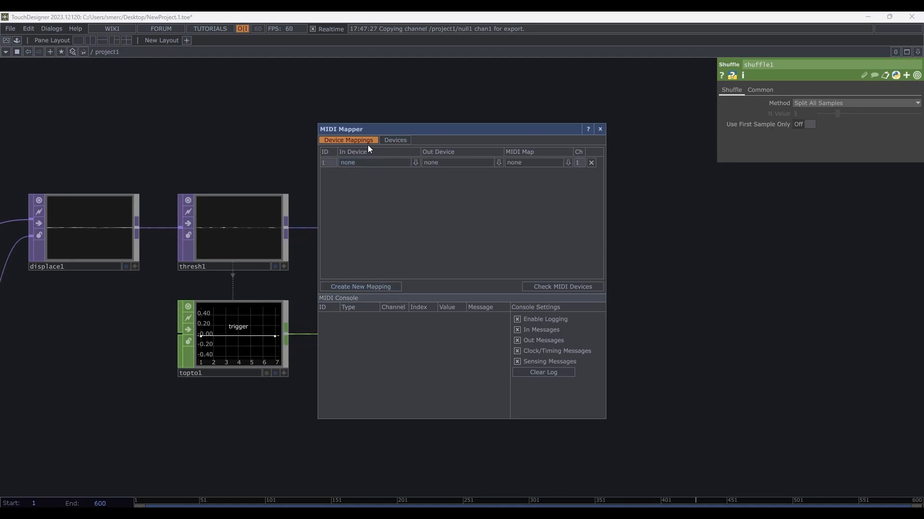
{"action": "mouse_move", "coordinate": [409, 128]}
{"action": "left_mouse_down"}
{"action": "mouse_move", "coordinate": [363, 120]}
{"action": "mouse_move", "coordinate": [391, 123]}
{"action": "left_mouse_up"}
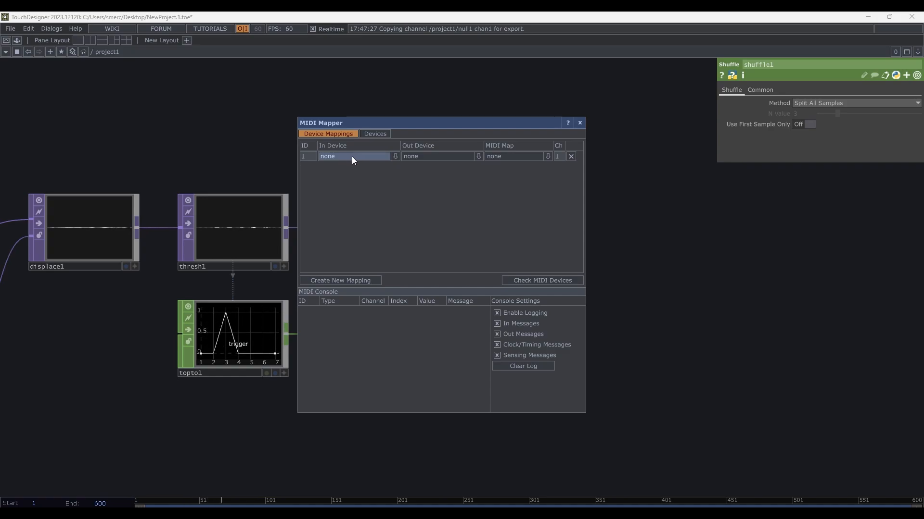
- Set both the In Device and Out Device of MIDI mapping 1 to OP-XY and close the mapper
{"action": "left_click", "coordinate": [395, 156]}
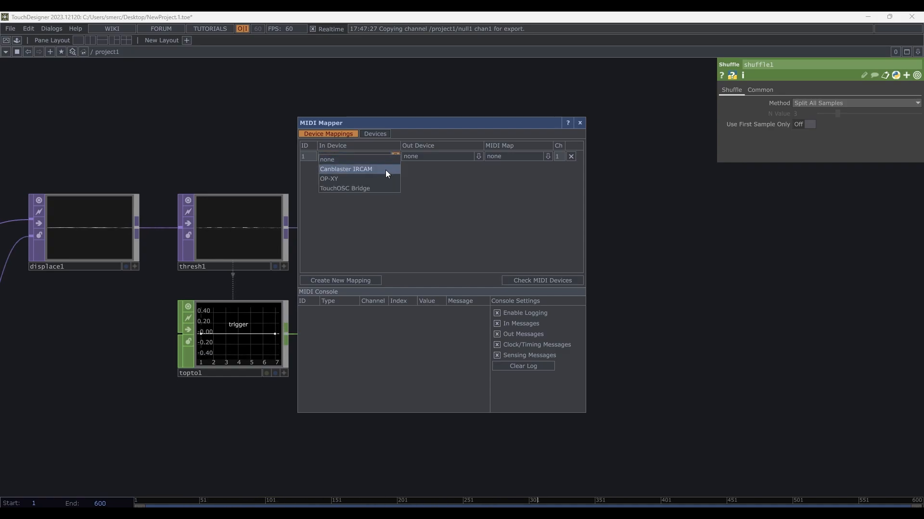
{"action": "left_click", "coordinate": [386, 178]}
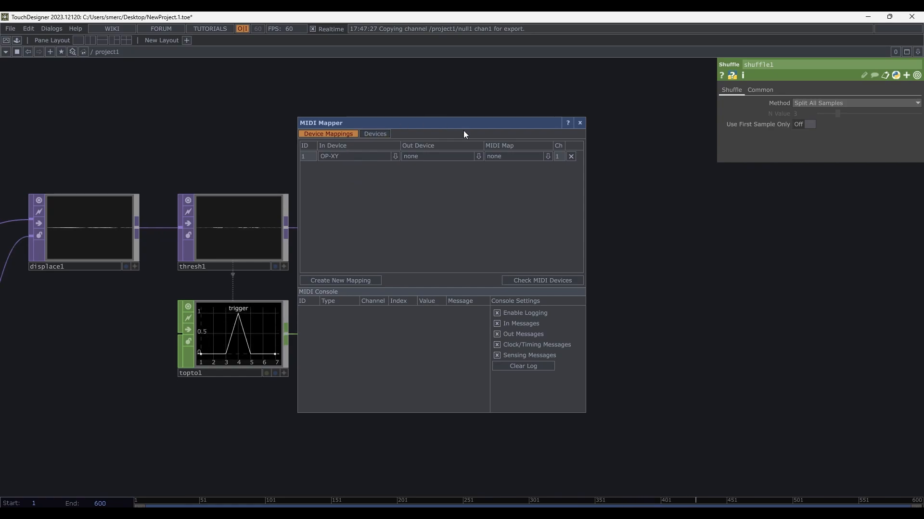
{"action": "left_click", "coordinate": [479, 155]}
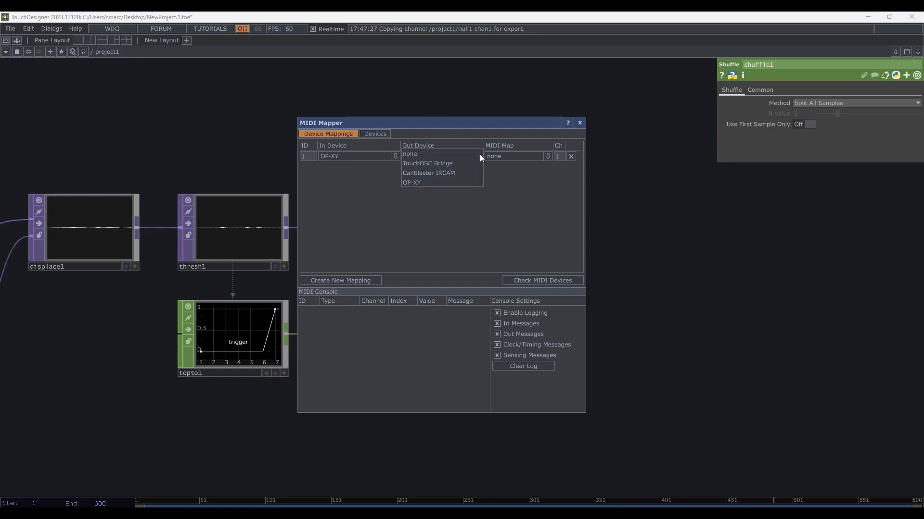
{"action": "left_click", "coordinate": [465, 181]}
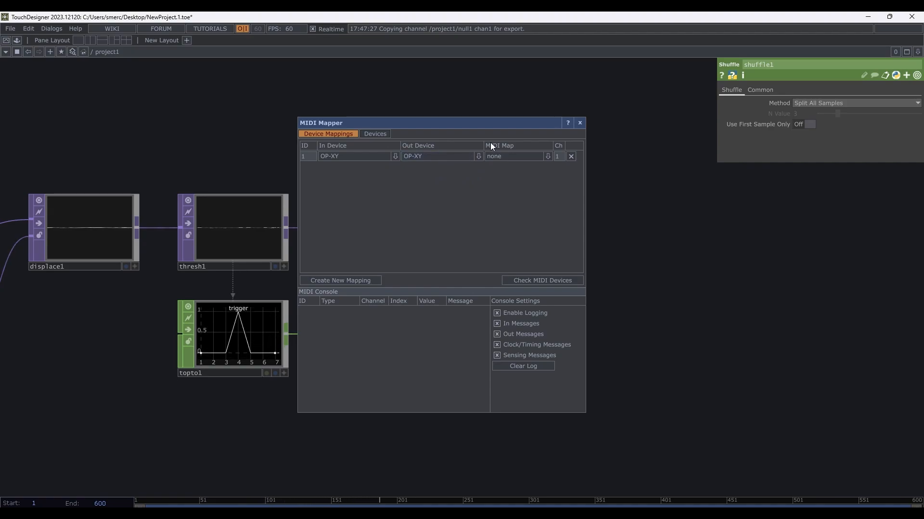
{"action": "left_click", "coordinate": [579, 123]}
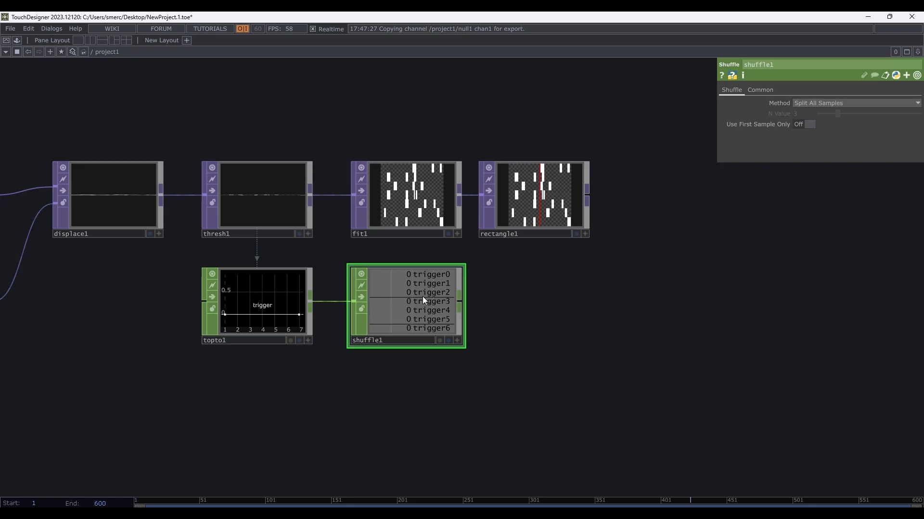
- Examine how shuffle1's trigger channels respond as the white blocks of each row cross the red line in rectangle1
{"action": "left_click_drag", "start_coordinate": [379, 440], "coordinate": [357, 401]}
{"action": "left_click_drag", "start_coordinate": [279, 404], "coordinate": [355, 361]}
{"action": "scroll", "coordinate": [461, 201], "scroll_direction": "up", "scroll_amount": 5}
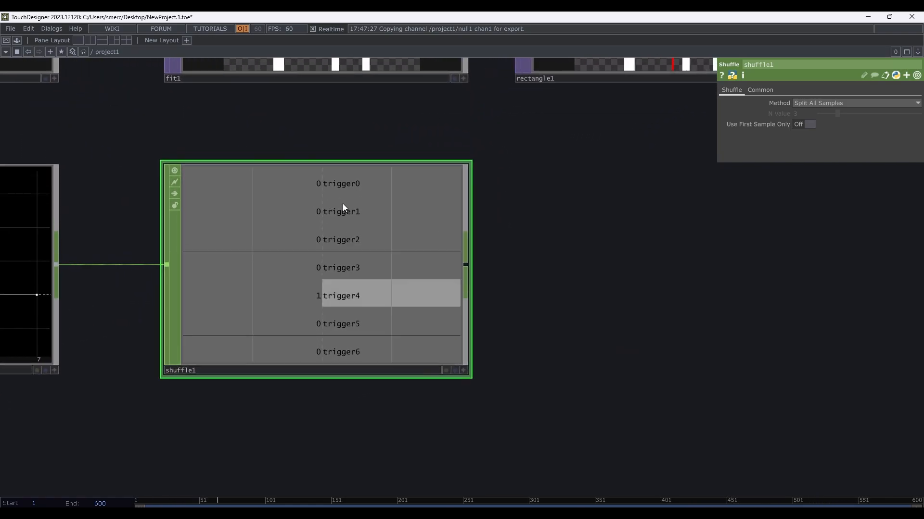
{"action": "scroll", "coordinate": [342, 204], "scroll_direction": "down", "scroll_amount": 2}
{"action": "left_click_drag", "start_coordinate": [478, 206], "coordinate": [442, 289]}
{"action": "scroll", "coordinate": [322, 305], "scroll_direction": "up", "scroll_amount": 2}
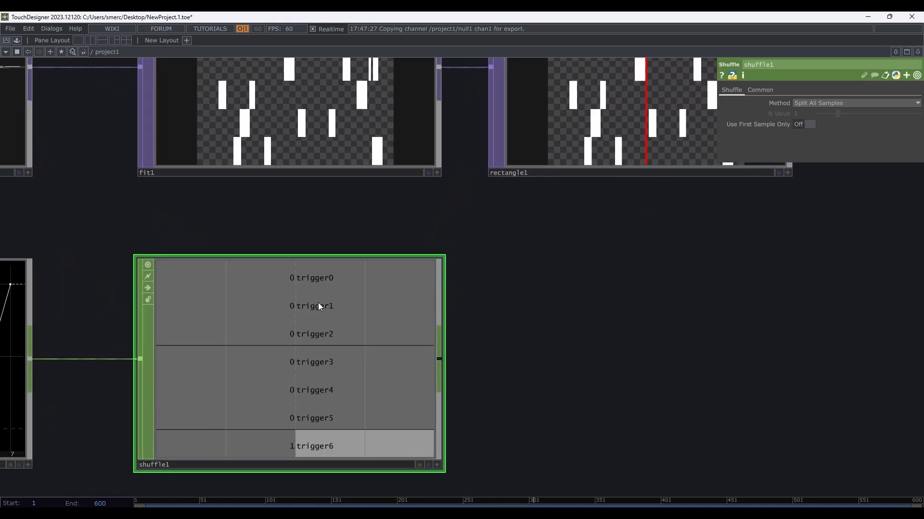
{"action": "scroll", "coordinate": [325, 291], "scroll_direction": "down", "scroll_amount": 3}
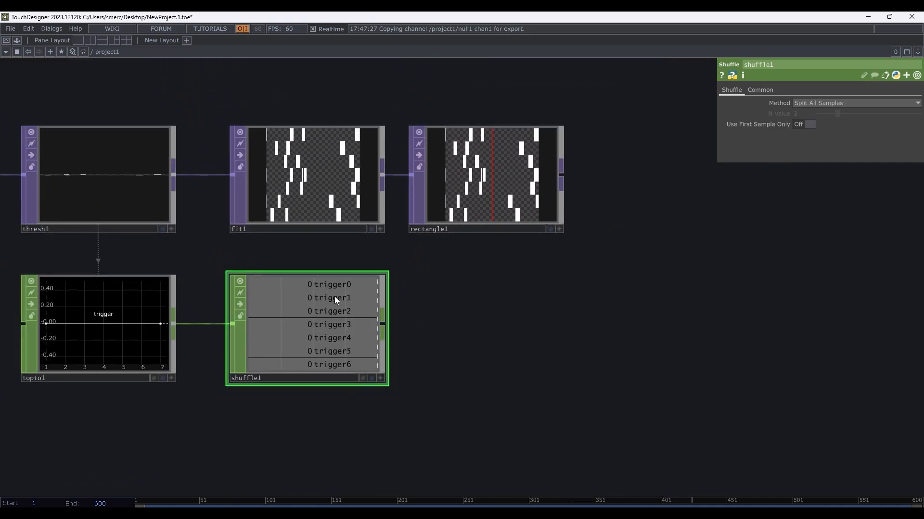
{"action": "left_click_drag", "start_coordinate": [434, 285], "coordinate": [395, 292]}
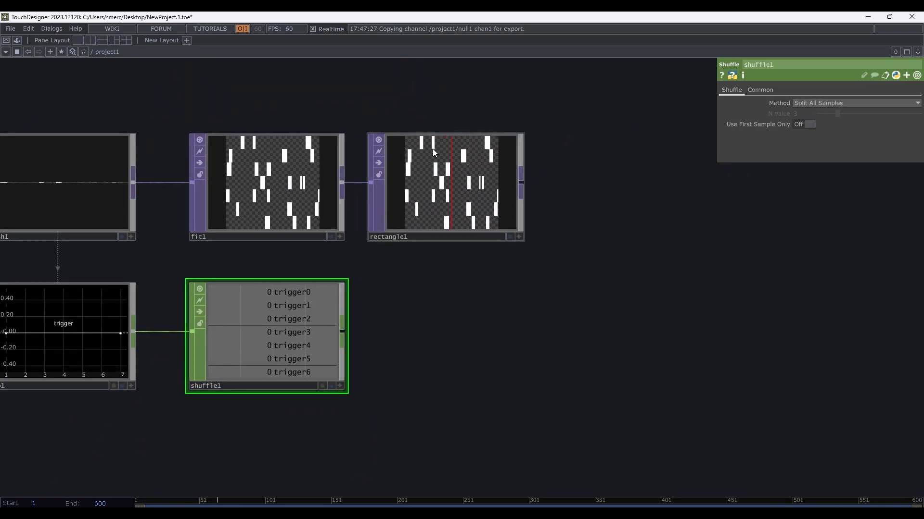
{"action": "scroll", "coordinate": [432, 149], "scroll_direction": "up", "scroll_amount": 2}
{"action": "scroll", "coordinate": [443, 123], "scroll_direction": "up", "scroll_amount": 3}
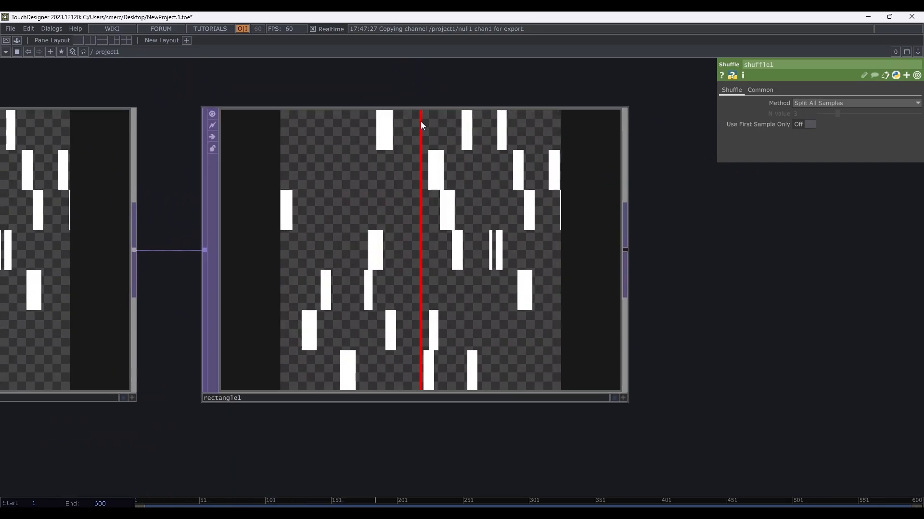
{"action": "scroll", "coordinate": [423, 126], "scroll_direction": "down", "scroll_amount": 2}
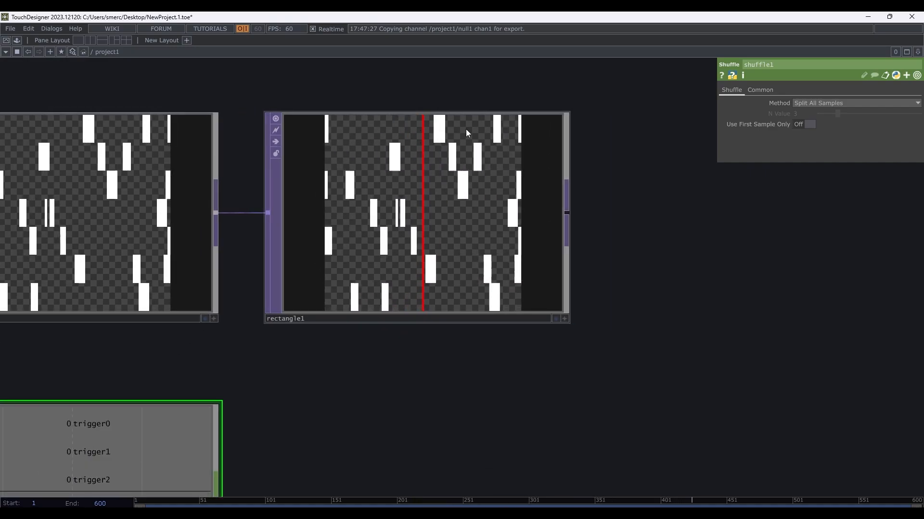
{"action": "scroll", "coordinate": [390, 186], "scroll_direction": "down", "scroll_amount": 2}
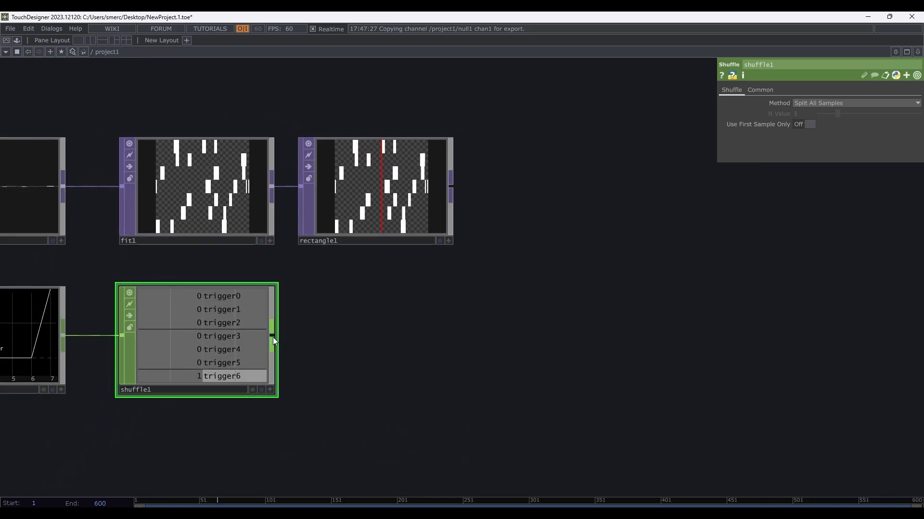
{"action": "left_click", "coordinate": [272, 337]}
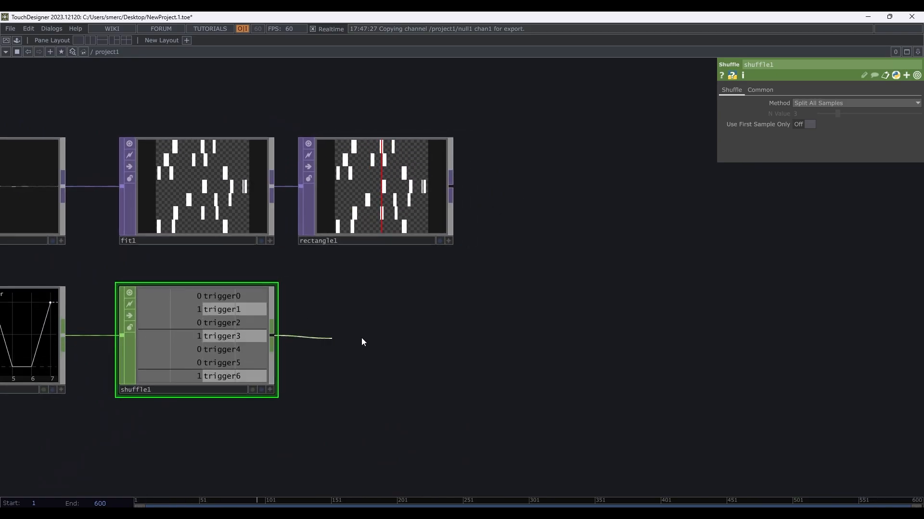
{"action": "left_click", "coordinate": [326, 333]}
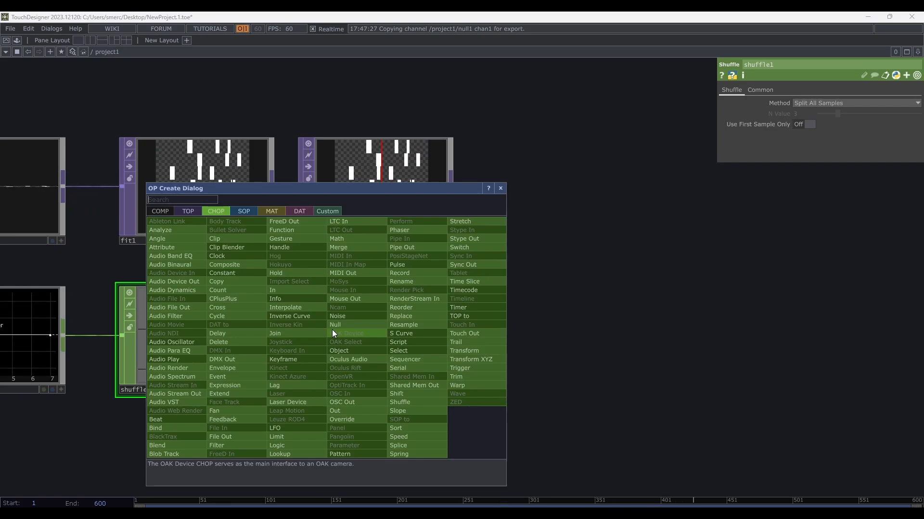
{"action": "key", "text": "Escape"}
{"action": "scroll", "coordinate": [242, 320], "scroll_direction": "up", "scroll_amount": 3}
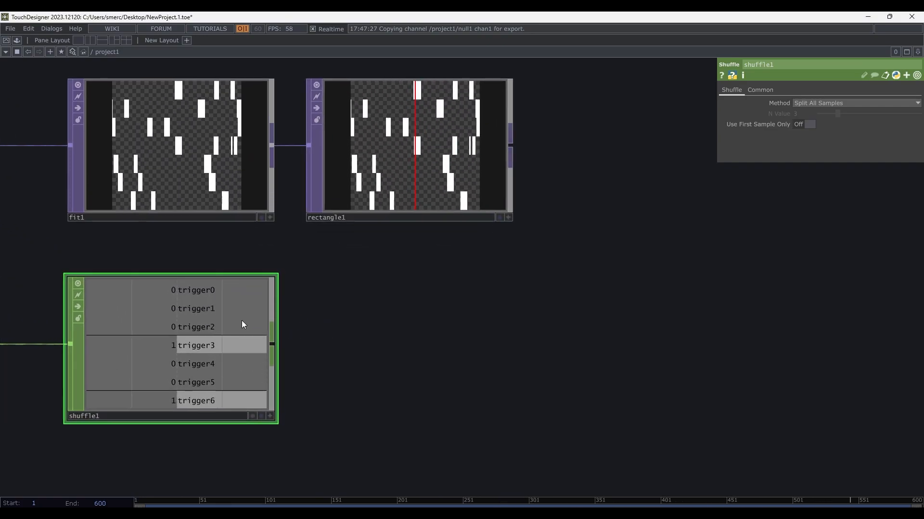
- Add a Logic CHOP after shuffle1 and set its Channel Pre OP to Rising Edge
{"action": "left_click_drag", "start_coordinate": [316, 339], "coordinate": [572, 318]}
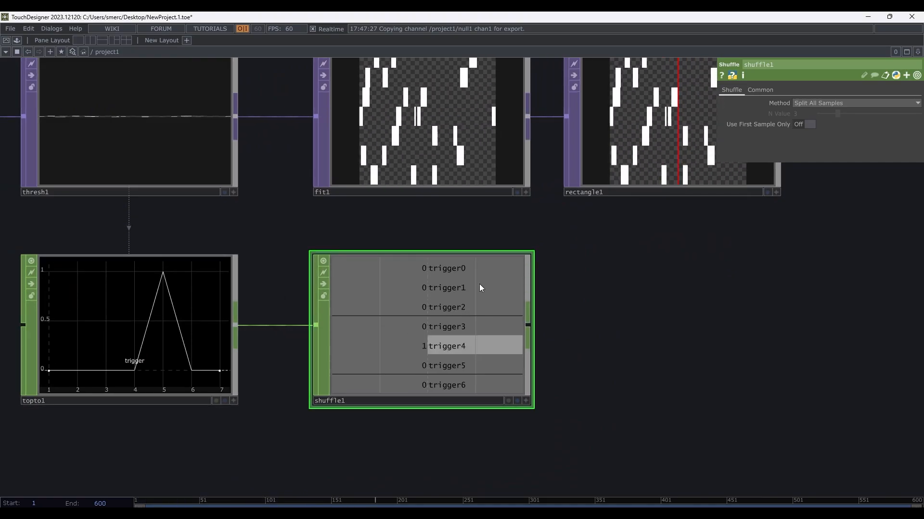
{"action": "left_click_drag", "start_coordinate": [602, 304], "coordinate": [578, 308]}
{"action": "scroll", "coordinate": [449, 313], "scroll_direction": "down", "scroll_amount": 3}
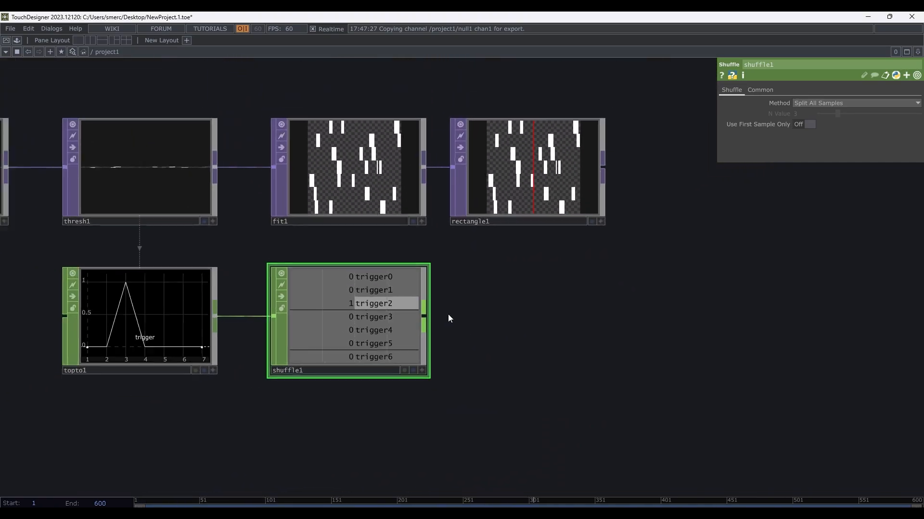
{"action": "key", "text": "Tab"}
{"action": "key", "text": "Escape"}
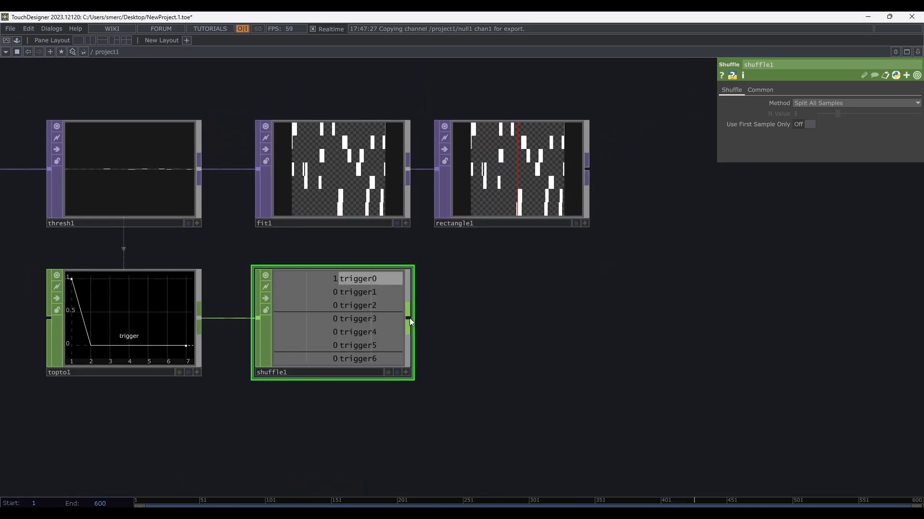
{"action": "left_click", "coordinate": [408, 319]}
{"action": "left_click", "coordinate": [448, 320]}
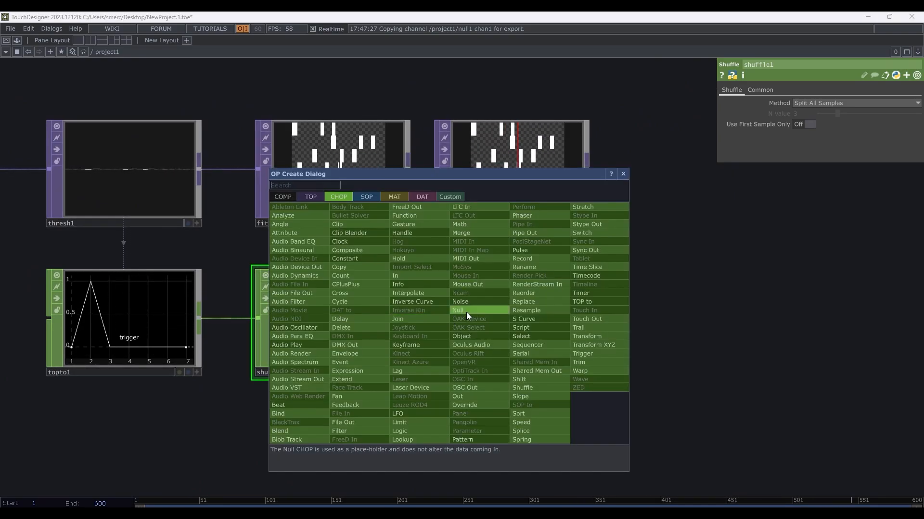
{"action": "type", "text": "log"}
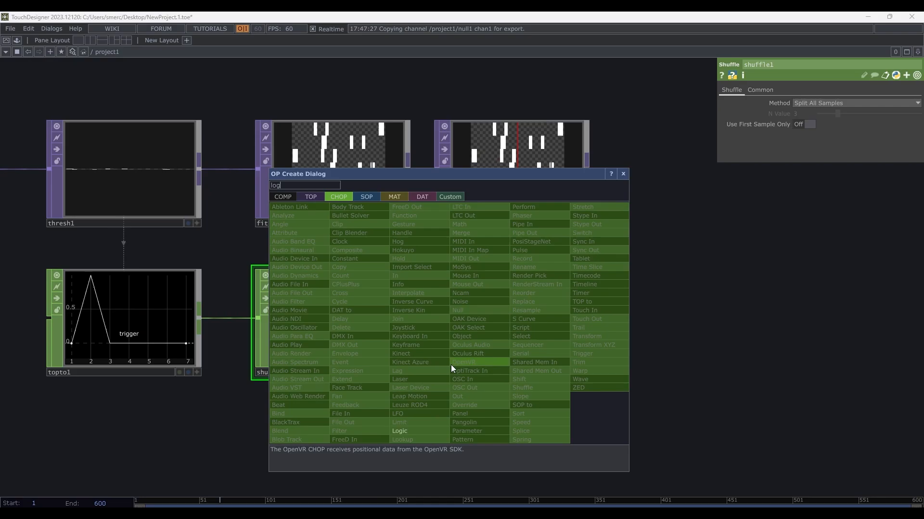
{"action": "left_click", "coordinate": [434, 431]}
{"action": "left_click", "coordinate": [511, 321]}
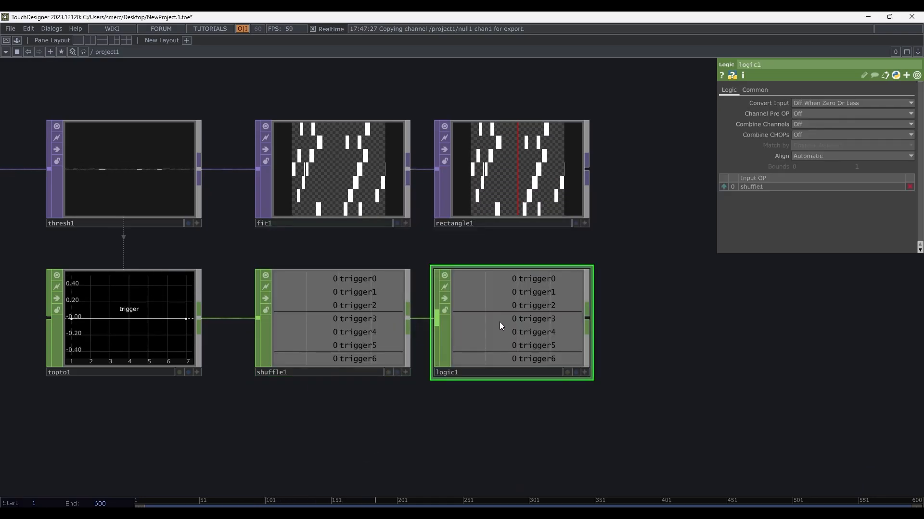
{"action": "left_click", "coordinate": [801, 114]}
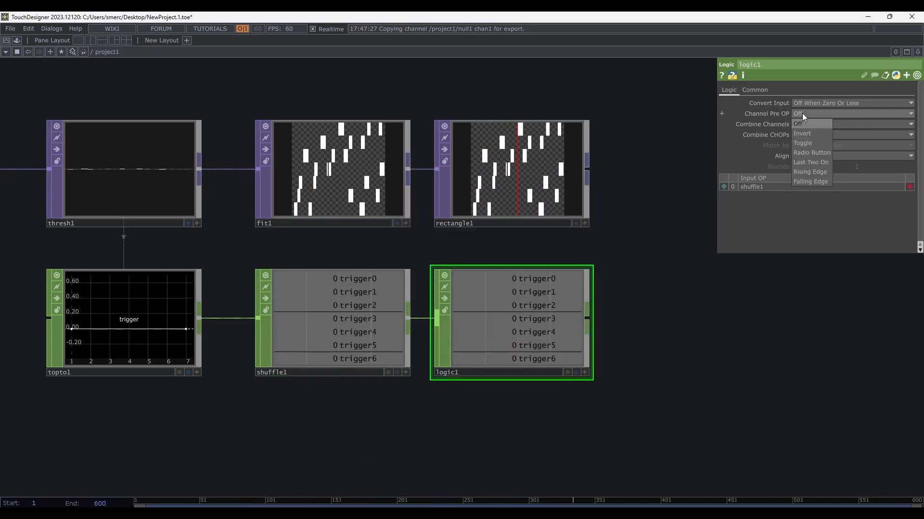
{"action": "left_click", "coordinate": [818, 172]}
- Compare the trigger signals across topto1, shuffle1 and logic1
{"action": "scroll", "coordinate": [489, 298], "scroll_direction": "up", "scroll_amount": 3}
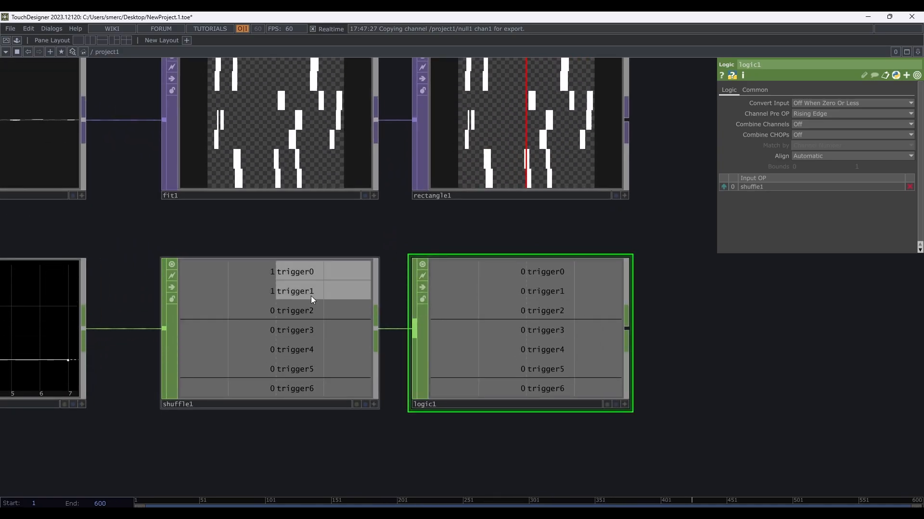
{"action": "scroll", "coordinate": [504, 320], "scroll_direction": "down", "scroll_amount": 4}
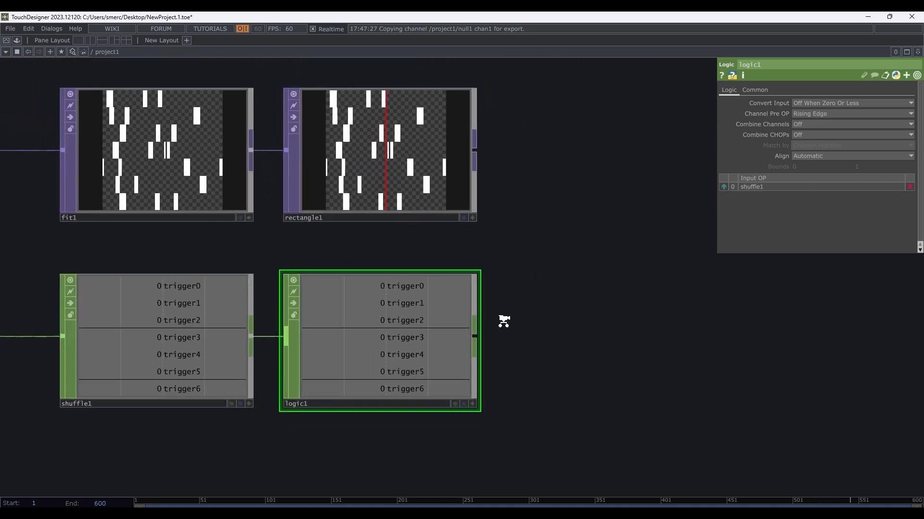
{"action": "scroll", "coordinate": [497, 320], "scroll_direction": "up", "scroll_amount": 3}
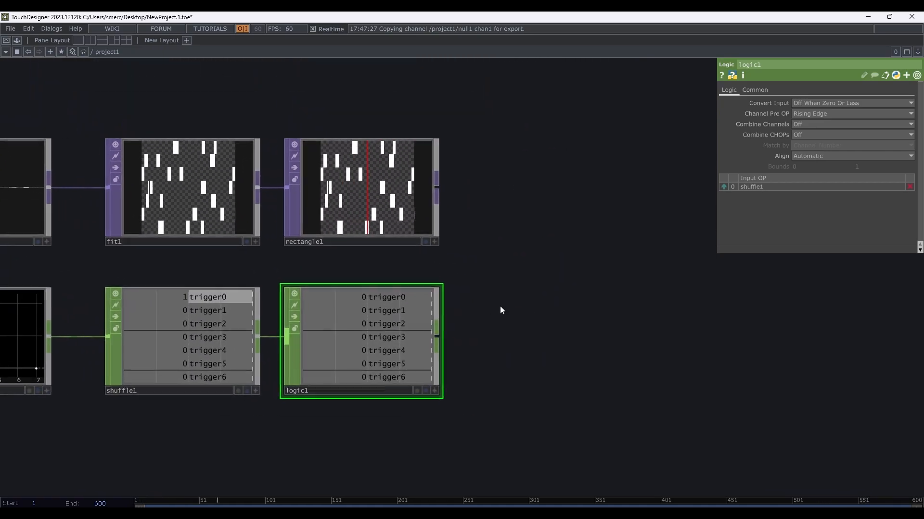
{"action": "left_click_drag", "start_coordinate": [522, 311], "coordinate": [762, 292]}
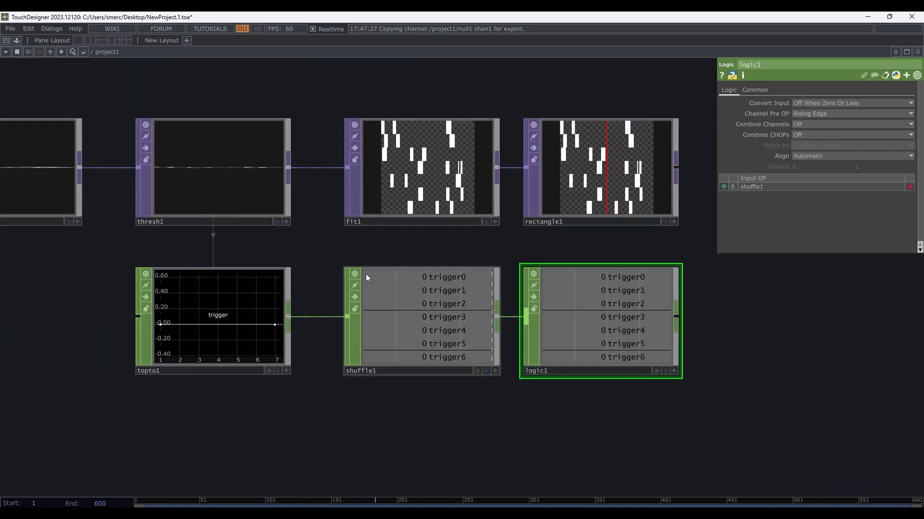
{"action": "scroll", "coordinate": [201, 195], "scroll_direction": "up", "scroll_amount": 2}
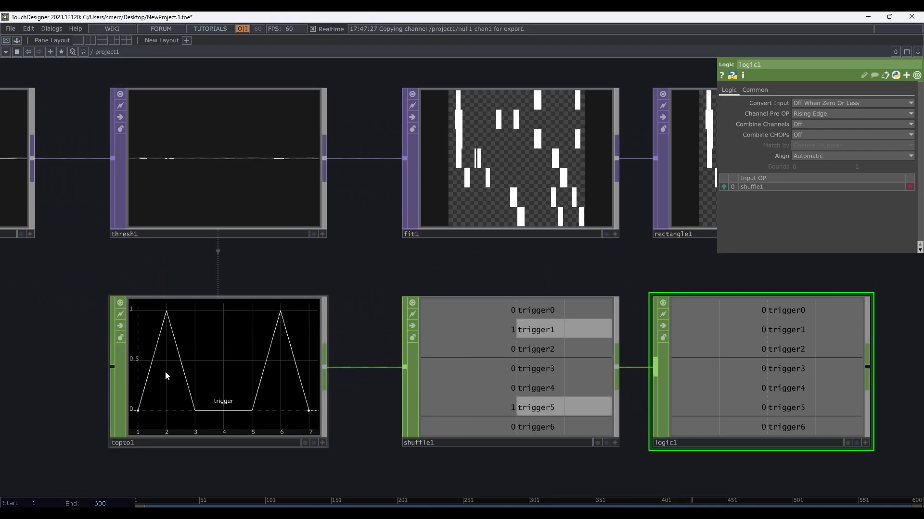
{"action": "left_click_drag", "start_coordinate": [297, 277], "coordinate": [137, 288]}
{"action": "left_click_drag", "start_coordinate": [385, 284], "coordinate": [109, 285]}
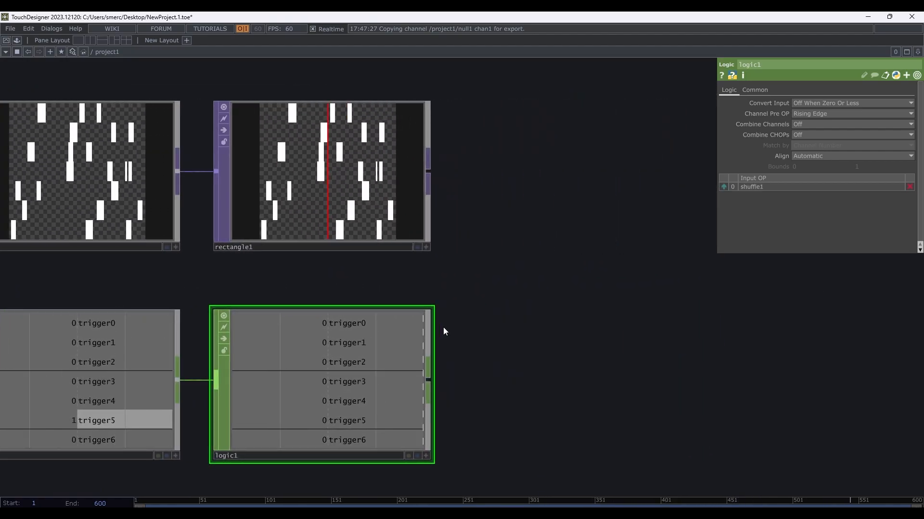
- Add a Null CHOP connected to the output of logic1
{"action": "scroll", "coordinate": [387, 371], "scroll_direction": "down", "scroll_amount": 3}
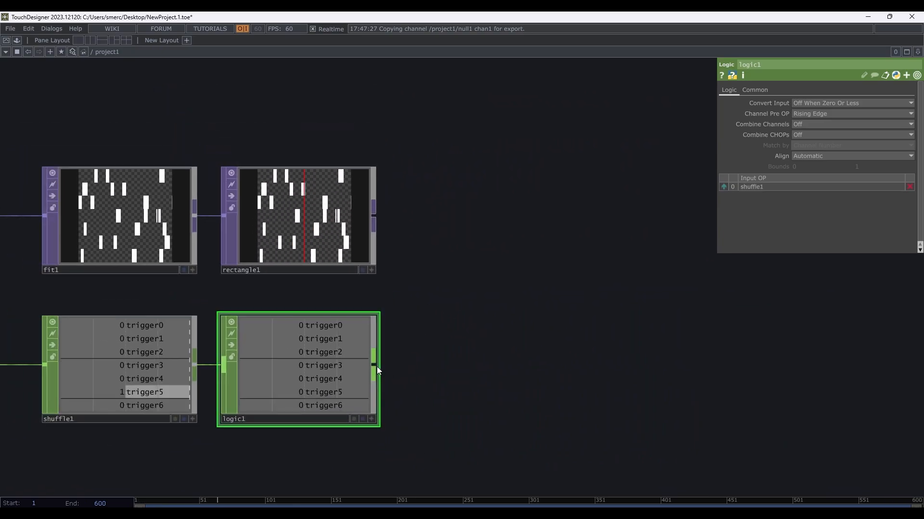
{"action": "left_click", "coordinate": [374, 368]}
{"action": "left_click", "coordinate": [430, 369]}
{"action": "type", "text": "null"}
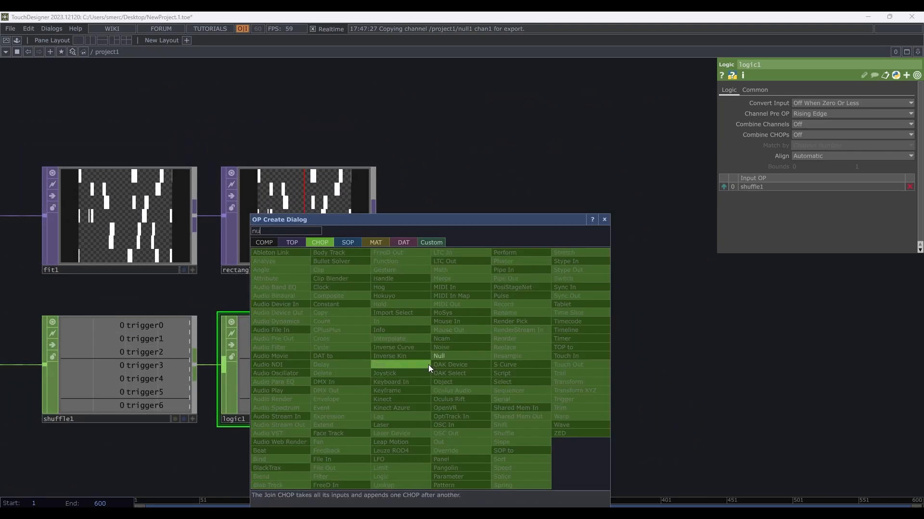
{"action": "left_click", "coordinate": [446, 355]}
{"action": "left_click", "coordinate": [484, 365]}
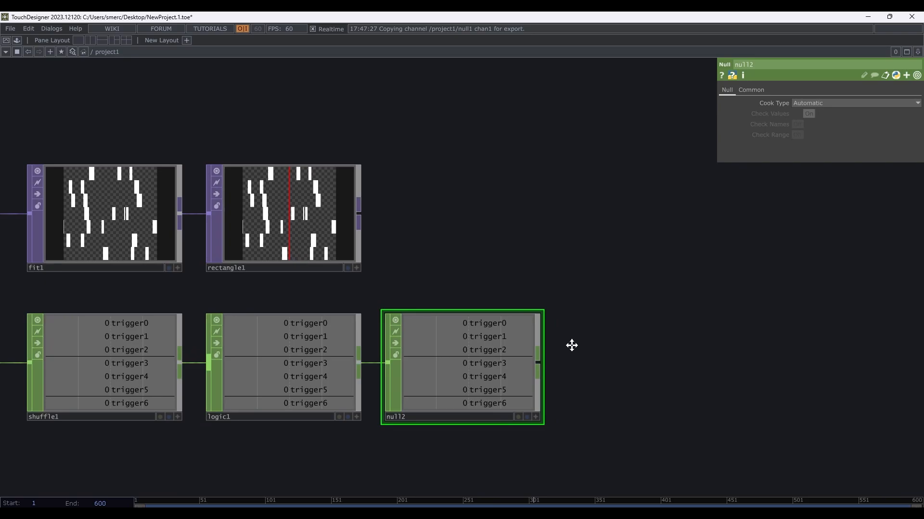
- Convert null2's channels to an image with a CHOP to TOP placed beside it
{"action": "left_click", "coordinate": [553, 360]}
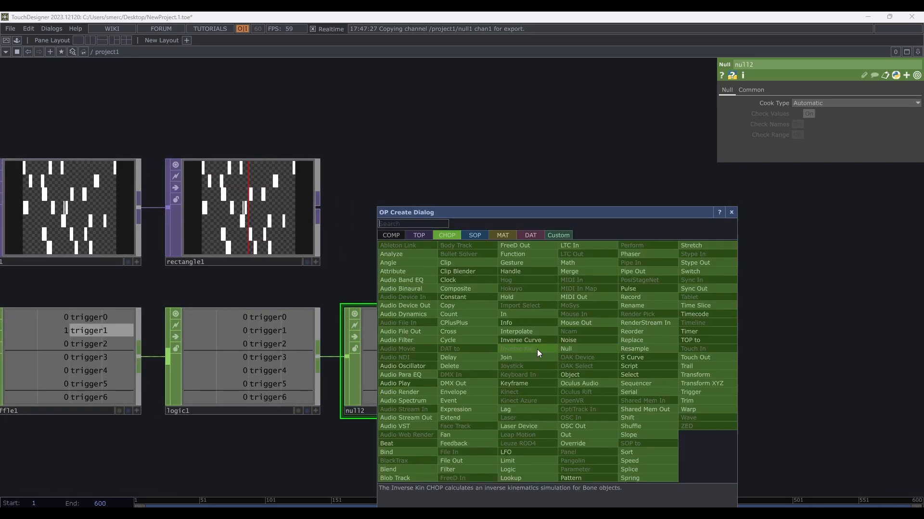
{"action": "left_click", "coordinate": [416, 238]}
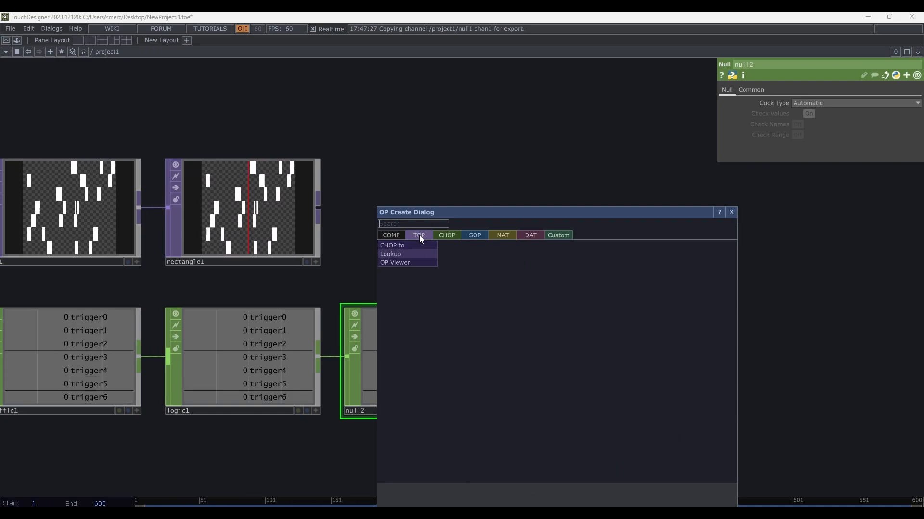
{"action": "left_click", "coordinate": [406, 245]}
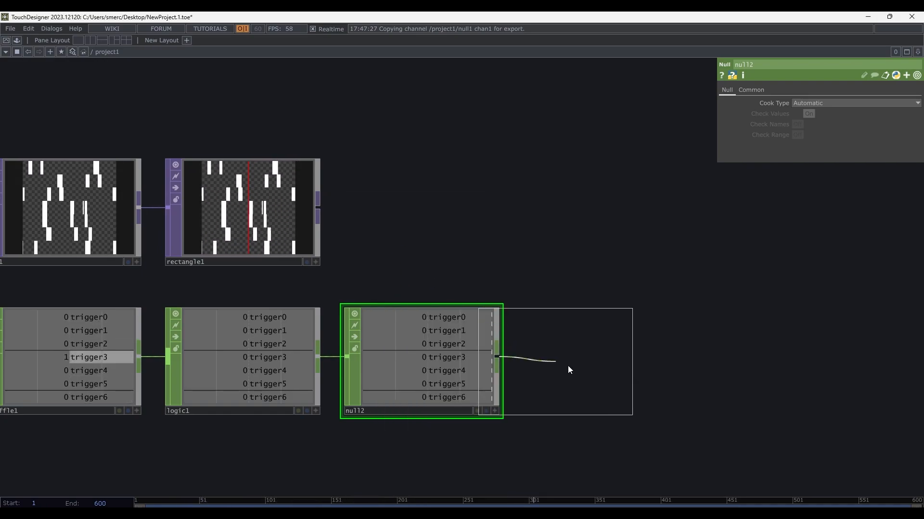
{"action": "left_click", "coordinate": [608, 350]}
- Set the Viewer Smoothness of chopto1 to Nearest Pixel
{"action": "left_click_drag", "start_coordinate": [728, 349], "coordinate": [684, 319]}
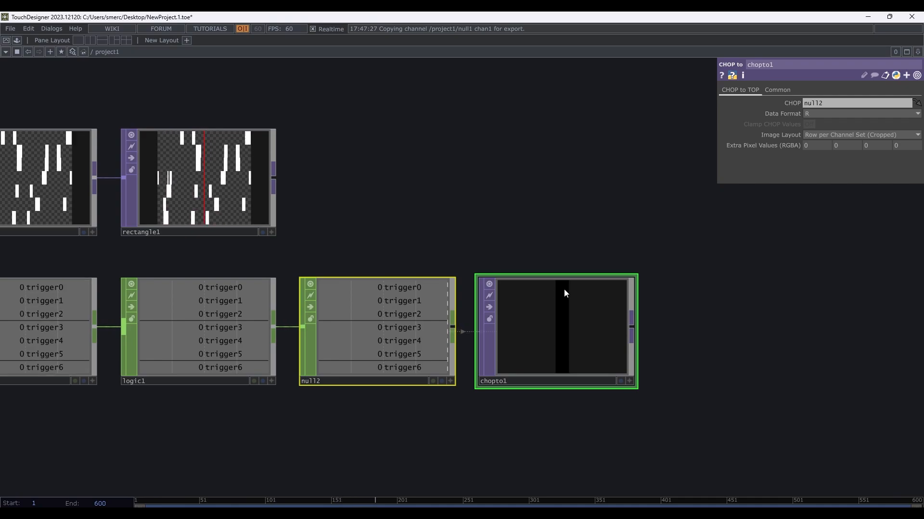
{"action": "left_click", "coordinate": [777, 91]}
{"action": "left_click", "coordinate": [818, 166]}
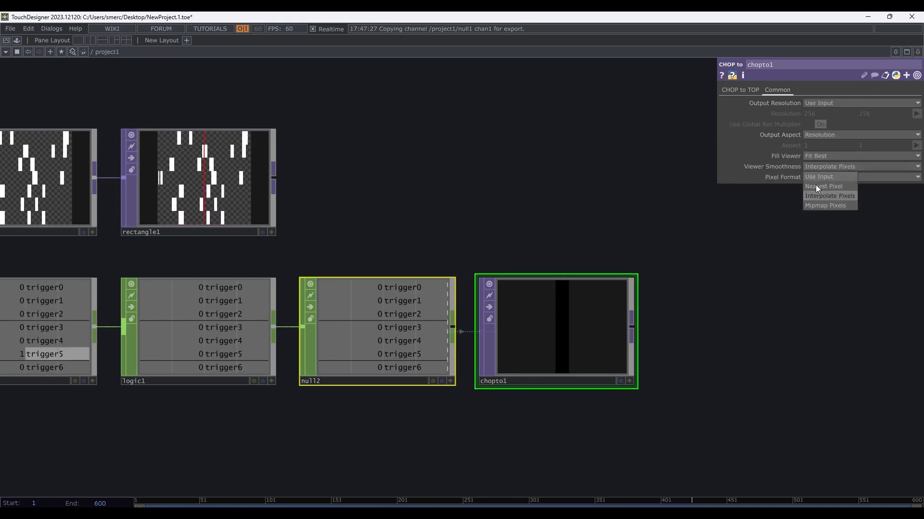
{"action": "left_click", "coordinate": [817, 186]}
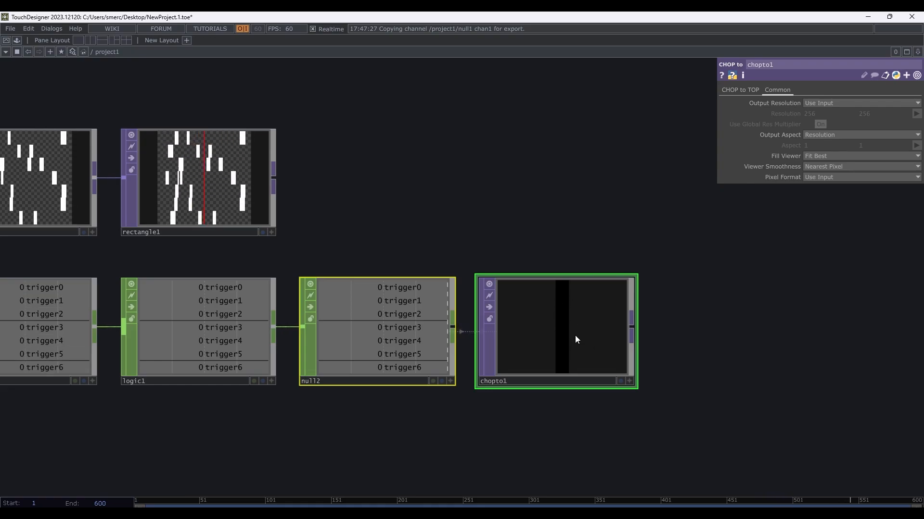
{"action": "left_click_drag", "start_coordinate": [734, 320], "coordinate": [678, 325]}
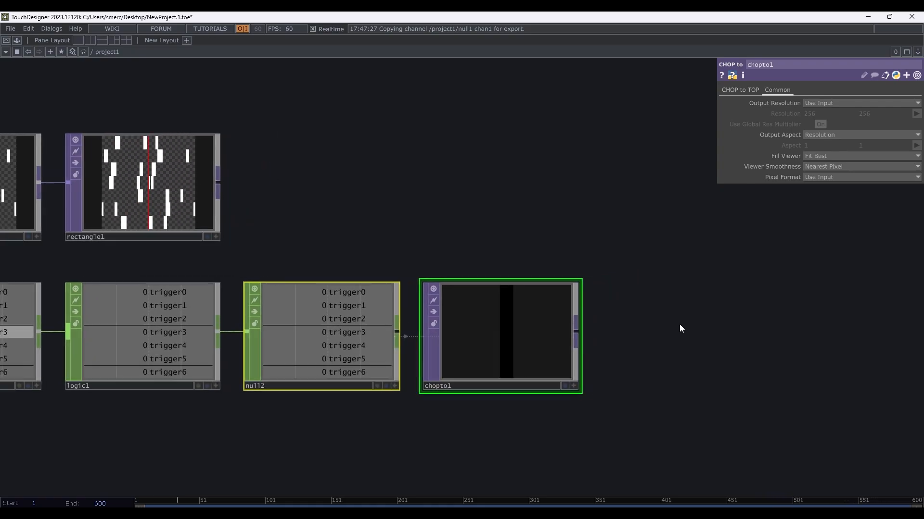
{"action": "left_click", "coordinate": [576, 333]}
{"action": "left_click", "coordinate": [632, 331]}
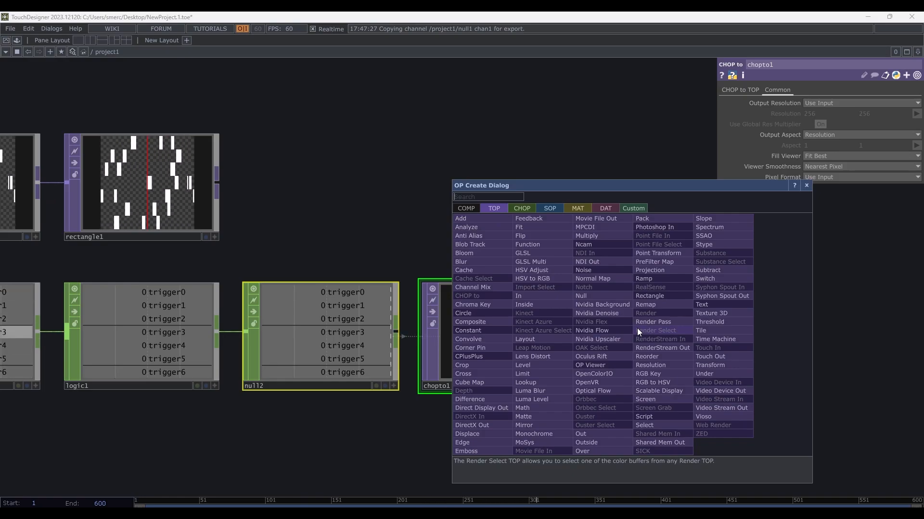
{"action": "key", "text": "Escape"}
- Duplicate the fit1 TOP and place the copy near chopto1
{"action": "key", "text": "h"}
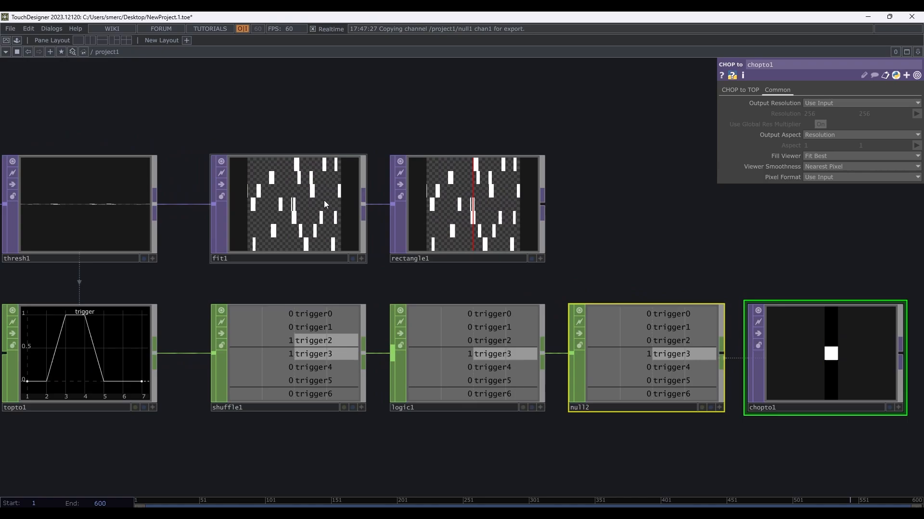
{"action": "left_click_drag", "start_coordinate": [331, 145], "coordinate": [312, 143]}
{"action": "left_click", "coordinate": [304, 210]}
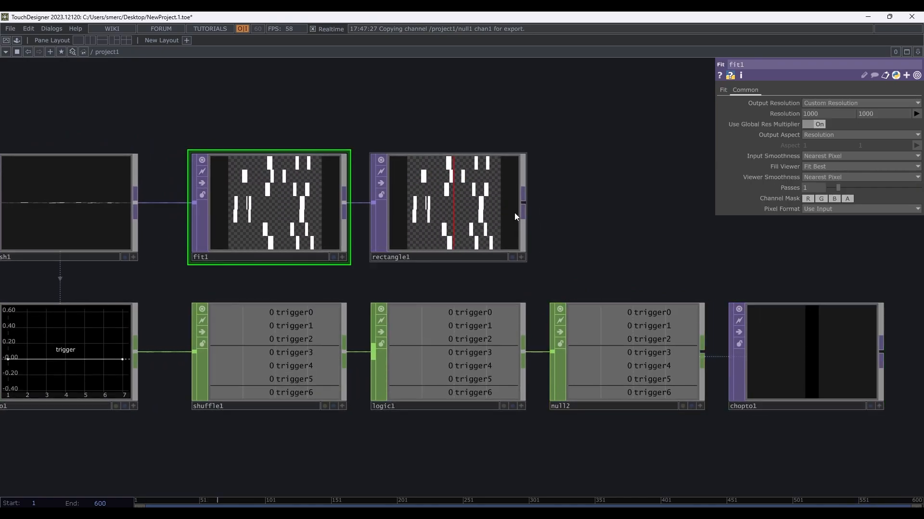
{"action": "key", "text": "ctrl+c"}
{"action": "left_click_drag", "start_coordinate": [547, 245], "coordinate": [262, 235]}
{"action": "left_click_drag", "start_coordinate": [583, 208], "coordinate": [344, 227]}
{"action": "key", "text": "ctrl+v"}
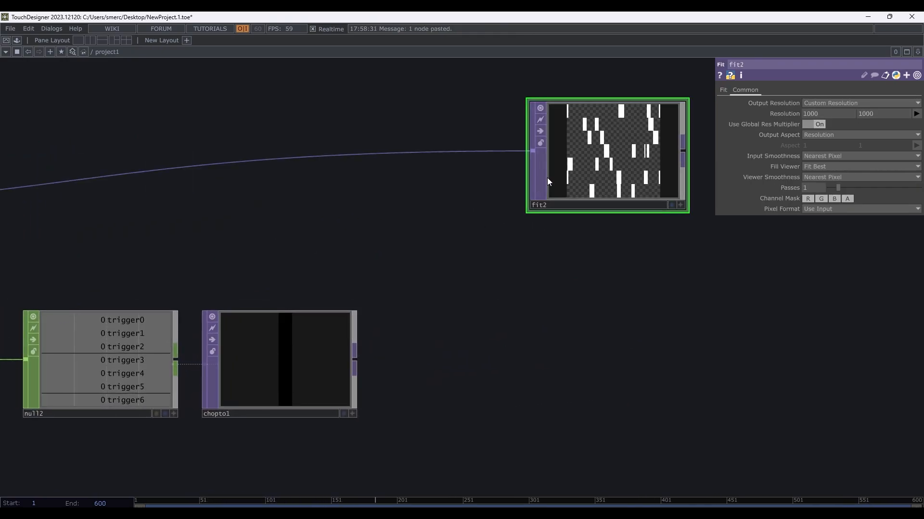
{"action": "left_click", "coordinate": [487, 271]}
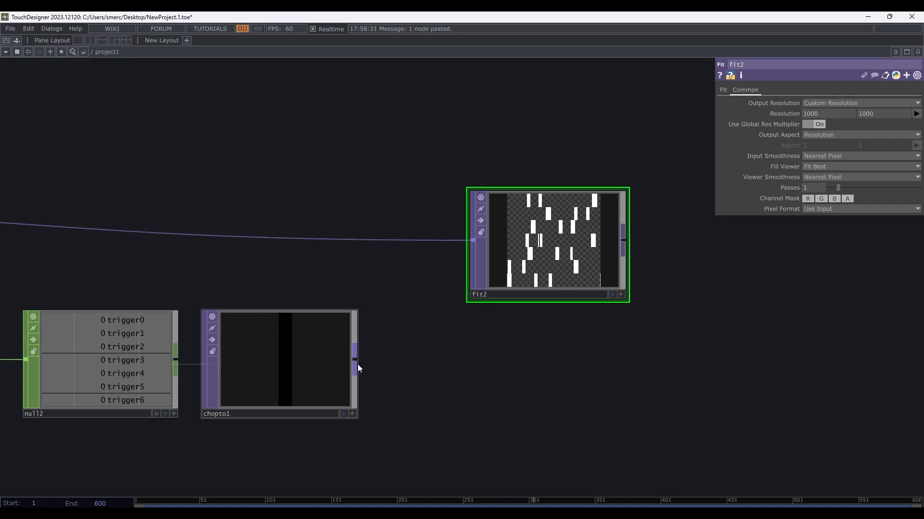
- Connect chopto1 to the input of fit2 and line fit2 up beside chopto1
{"action": "left_click_drag", "start_coordinate": [357, 361], "coordinate": [472, 240]}
{"action": "left_click_drag", "start_coordinate": [569, 237], "coordinate": [520, 348]}
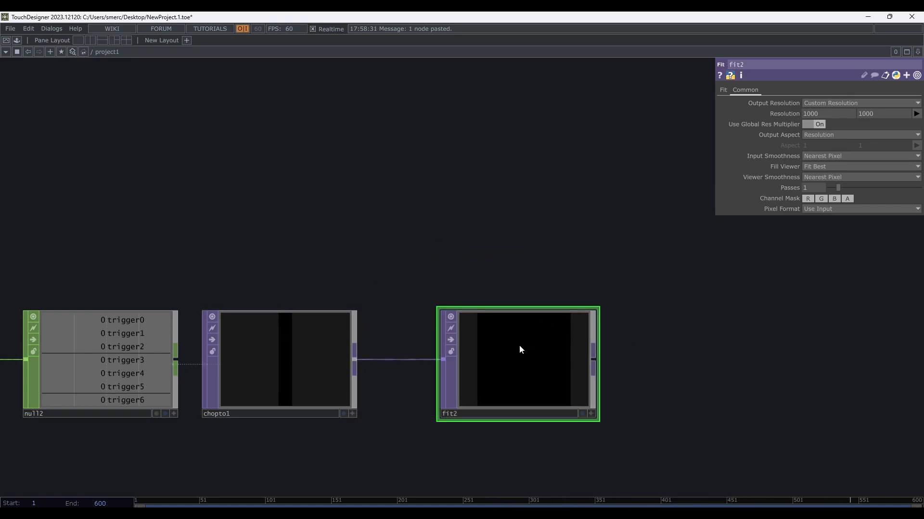
{"action": "scroll", "coordinate": [519, 348], "scroll_direction": "up", "scroll_amount": 5}
{"action": "scroll", "coordinate": [433, 359], "scroll_direction": "down", "scroll_amount": 5}
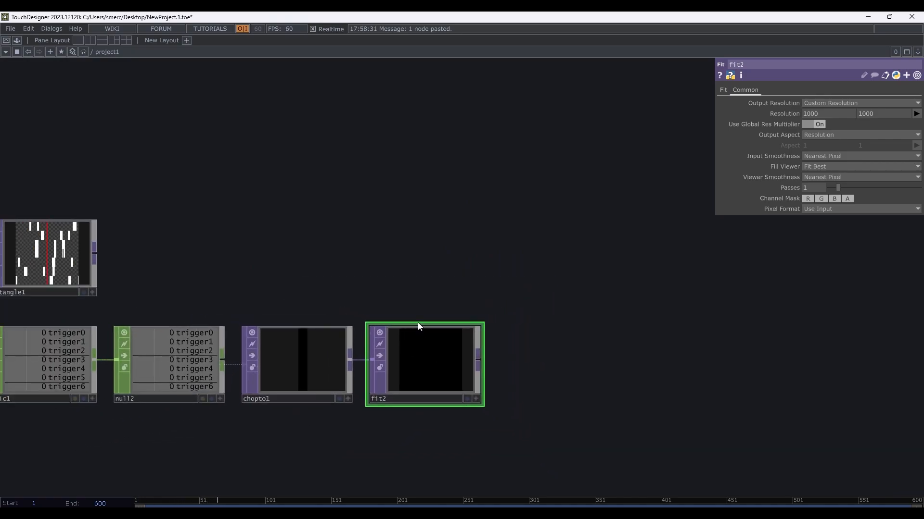
- Add an Over TOP fed by rectangle1 and connect fit2 to its second input
{"action": "left_click_drag", "start_coordinate": [420, 324], "coordinate": [461, 315]}
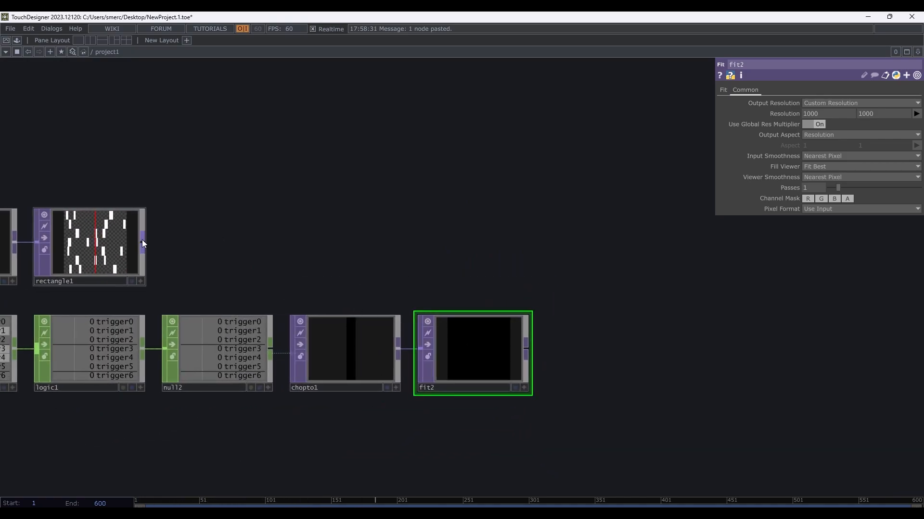
{"action": "left_click_drag", "start_coordinate": [143, 243], "coordinate": [574, 216]}
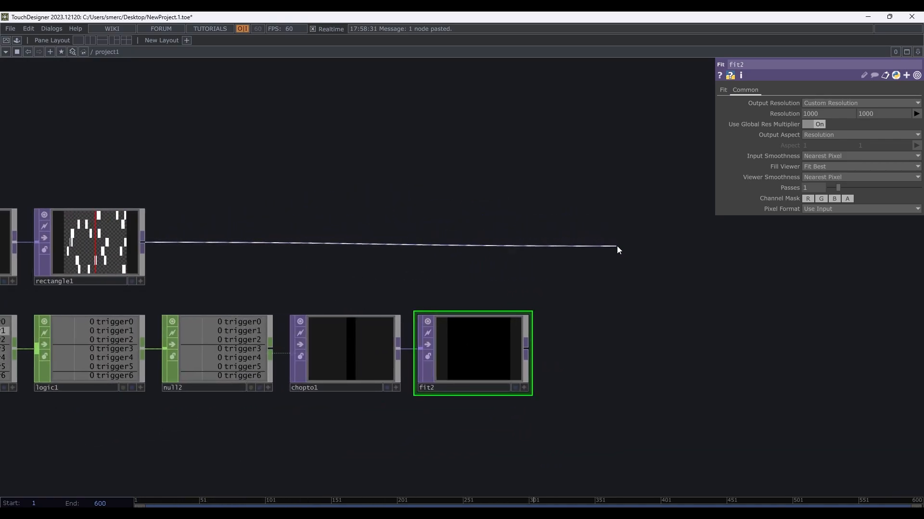
{"action": "left_click", "coordinate": [616, 246]}
{"action": "type", "text": "over"}
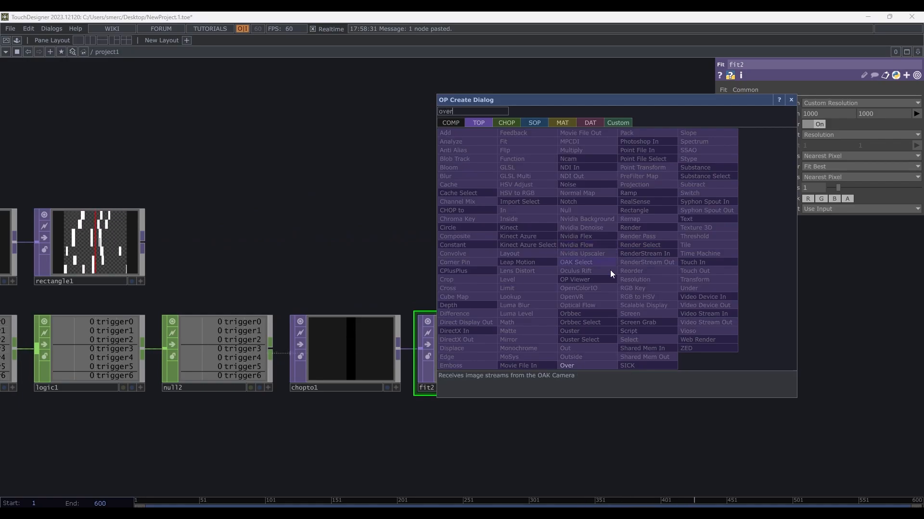
{"action": "left_click", "coordinate": [587, 367]}
{"action": "left_click", "coordinate": [646, 245]}
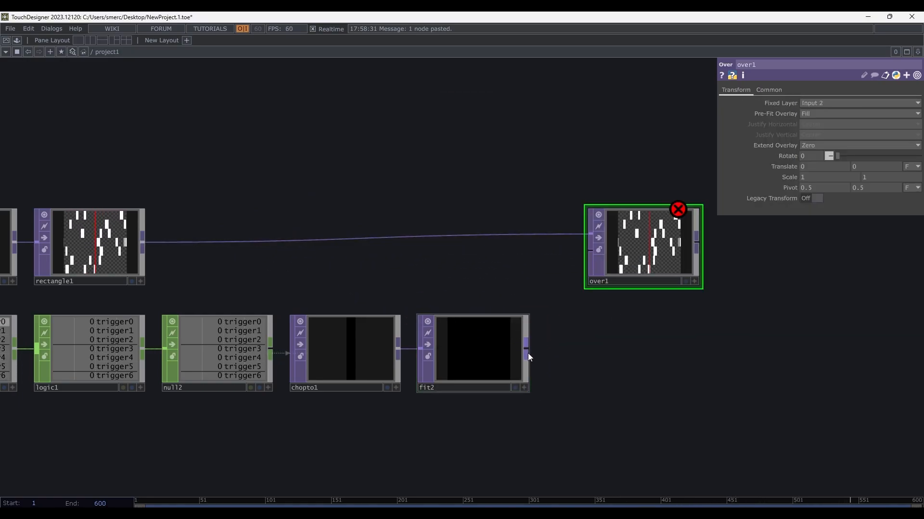
{"action": "left_click_drag", "start_coordinate": [528, 357], "coordinate": [570, 255]}
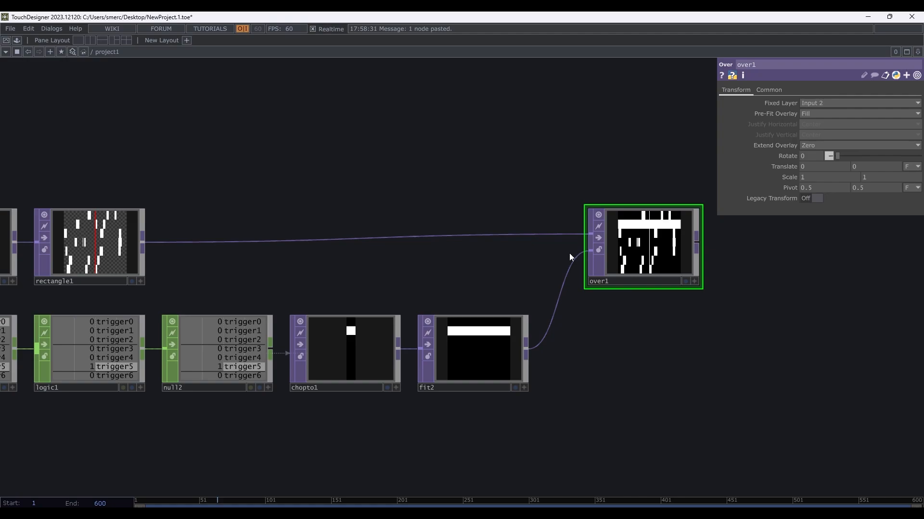
- Examine the over1 output closely and compare its scan line with the one in rectangle1
{"action": "left_click_drag", "start_coordinate": [610, 334], "coordinate": [501, 333]}
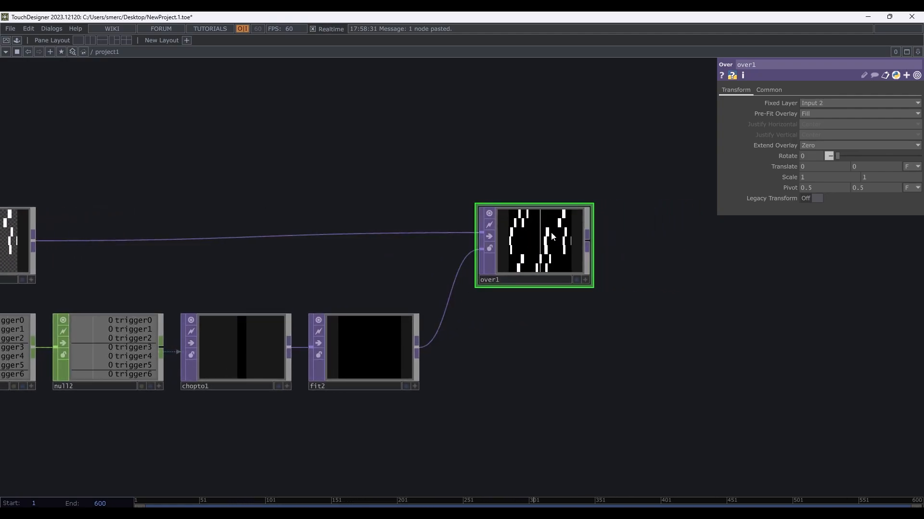
{"action": "scroll", "coordinate": [551, 234], "scroll_direction": "up", "scroll_amount": 10}
{"action": "scroll", "coordinate": [416, 128], "scroll_direction": "down", "scroll_amount": 2}
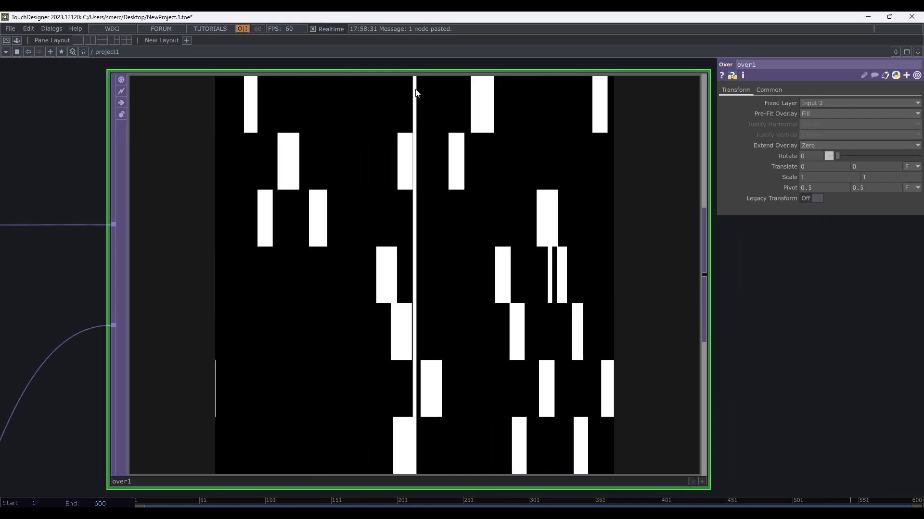
{"action": "scroll", "coordinate": [521, 153], "scroll_direction": "down", "scroll_amount": 5}
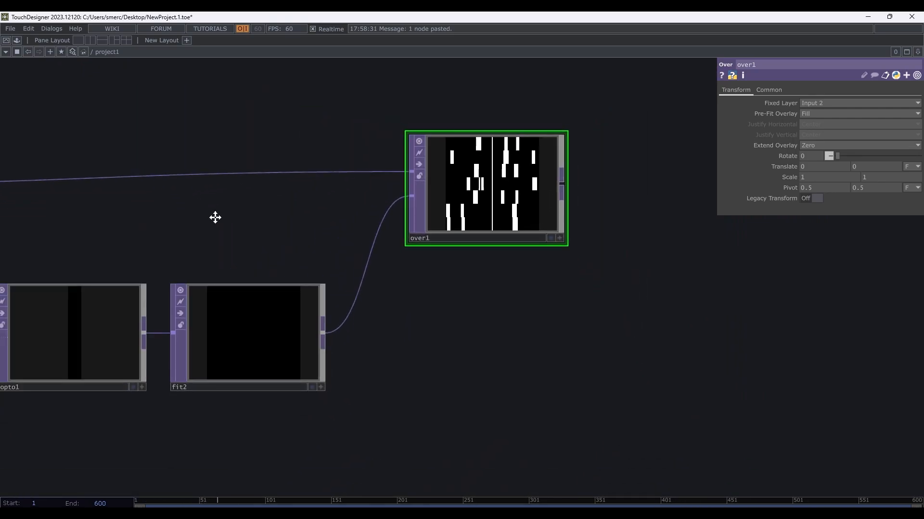
{"action": "left_click_drag", "start_coordinate": [215, 217], "coordinate": [562, 232]}
{"action": "left_click_drag", "start_coordinate": [179, 231], "coordinate": [229, 235]}
{"action": "scroll", "coordinate": [163, 209], "scroll_direction": "up", "scroll_amount": 8}
{"action": "scroll", "coordinate": [163, 209], "scroll_direction": "down", "scroll_amount": 4}
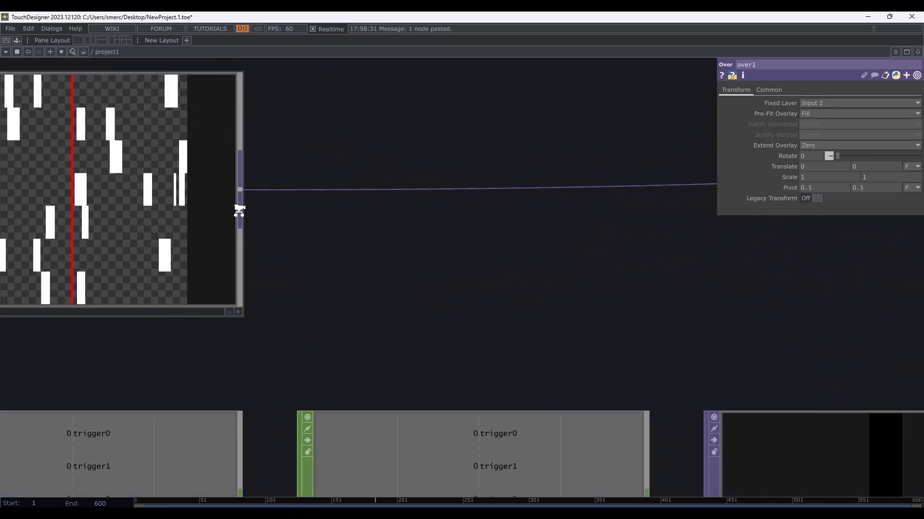
{"action": "scroll", "coordinate": [239, 210], "scroll_direction": "down", "scroll_amount": 4}
{"action": "left_click_drag", "start_coordinate": [347, 233], "coordinate": [180, 224]}
{"action": "left_click_drag", "start_coordinate": [598, 232], "coordinate": [332, 238]}
{"action": "scroll", "coordinate": [516, 204], "scroll_direction": "up", "scroll_amount": 4}
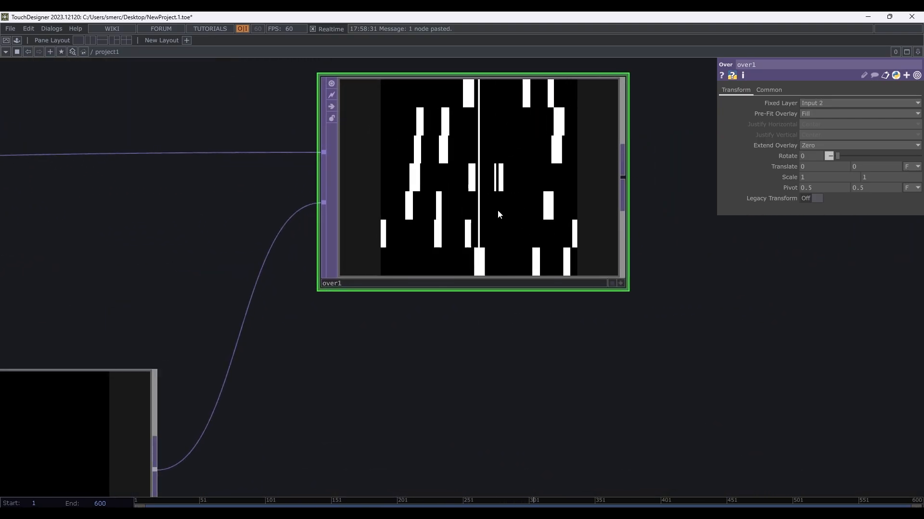
{"action": "left_click_drag", "start_coordinate": [77, 217], "coordinate": [484, 171]}
{"action": "scroll", "coordinate": [484, 171], "scroll_direction": "down", "scroll_amount": 2}
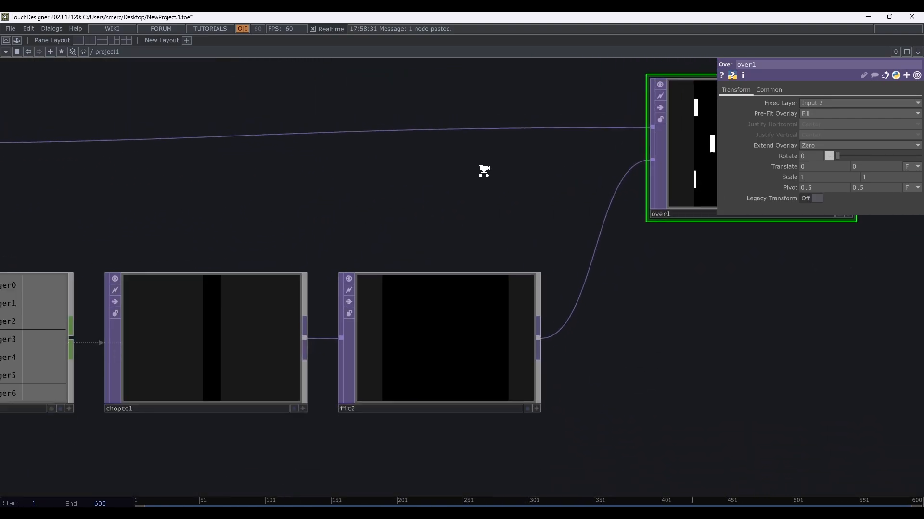
{"action": "scroll", "coordinate": [484, 171], "scroll_direction": "down", "scroll_amount": 2}
{"action": "left_click_drag", "start_coordinate": [360, 199], "coordinate": [572, 166]}
- Check the Data Format and Pixel Format options of chopto1
{"action": "left_click", "coordinate": [320, 249]}
{"action": "left_click", "coordinate": [478, 261]}
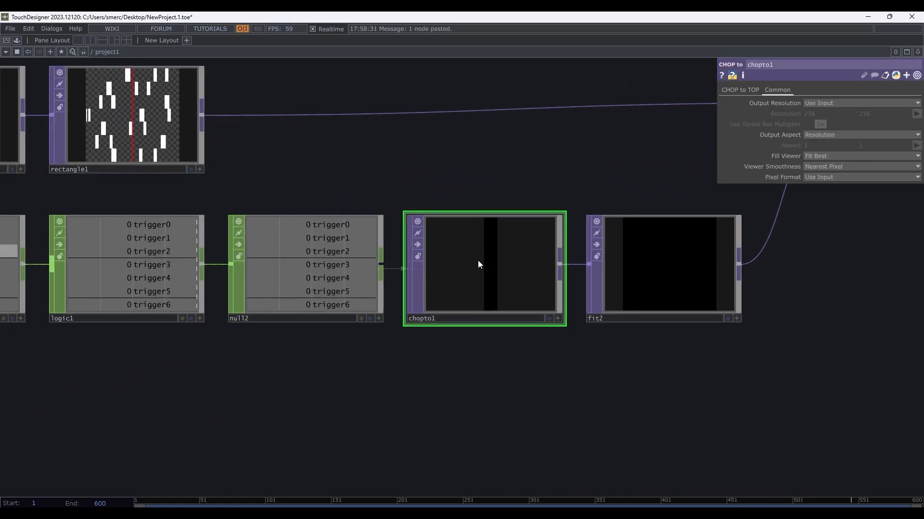
{"action": "left_click", "coordinate": [746, 90]}
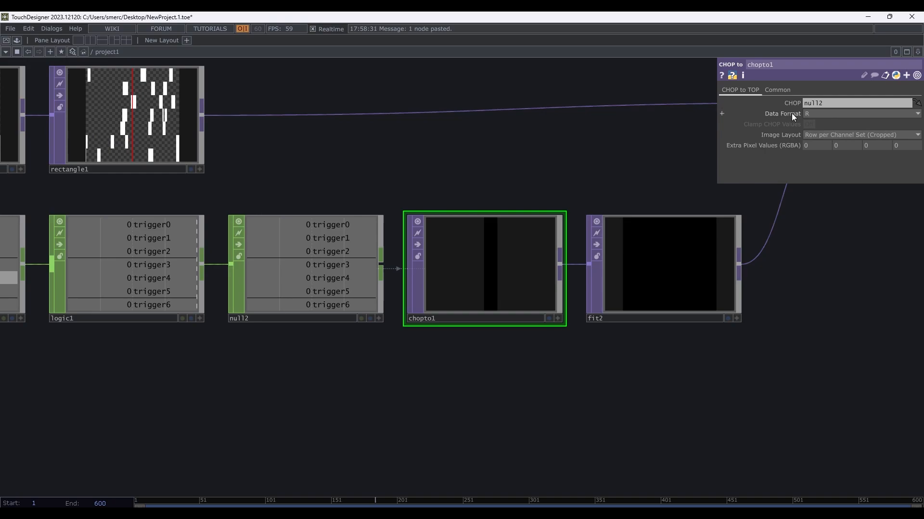
{"action": "left_click", "coordinate": [814, 114]}
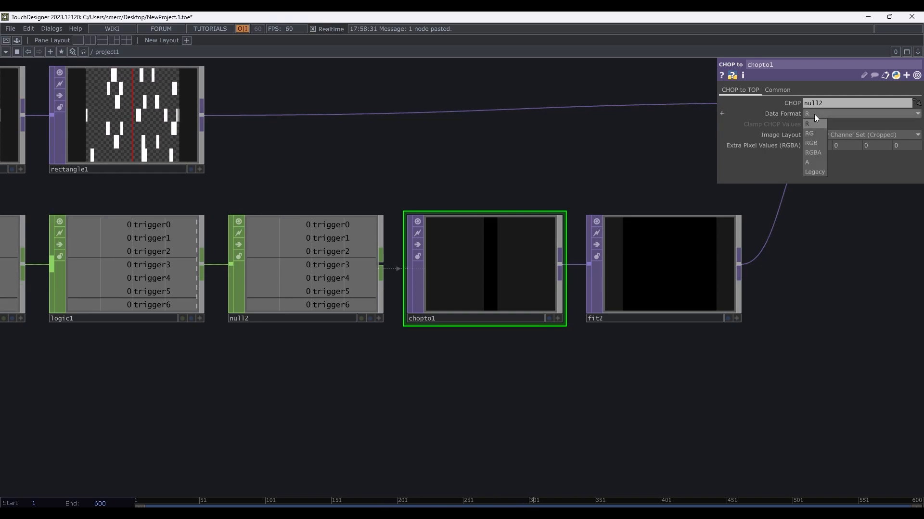
{"action": "left_click", "coordinate": [786, 88]}
{"action": "left_click", "coordinate": [823, 177]}
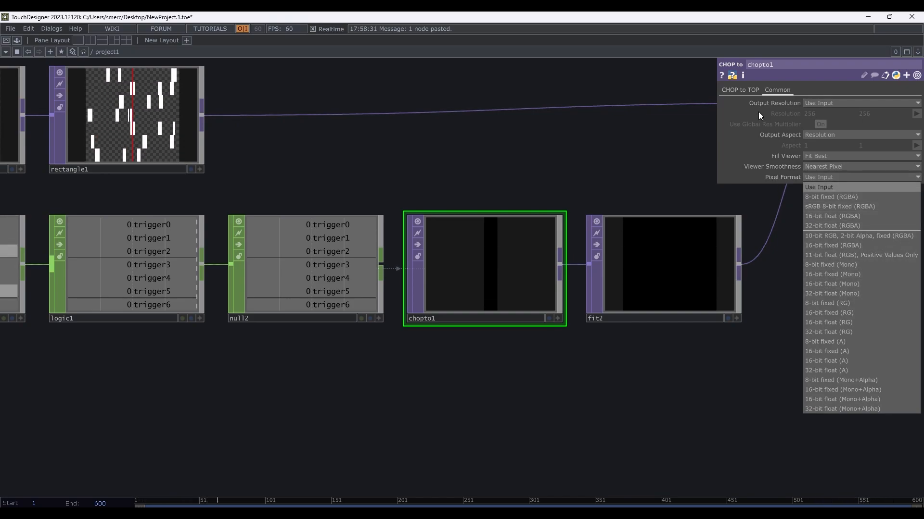
{"action": "left_click", "coordinate": [740, 87]}
{"action": "left_click", "coordinate": [741, 87]}
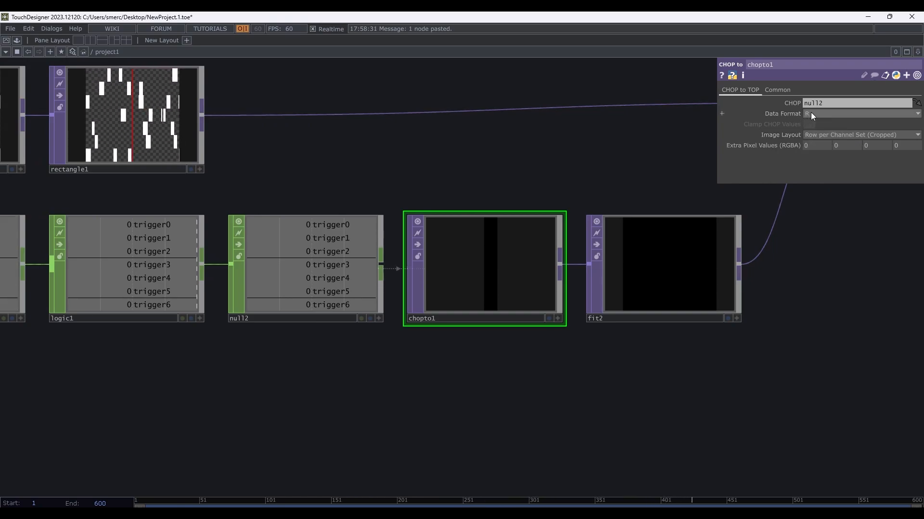
- Set the Pixel Format of fit2 to 8-bit fixed (RGBA)
{"action": "left_click_drag", "start_coordinate": [633, 178], "coordinate": [612, 181]}
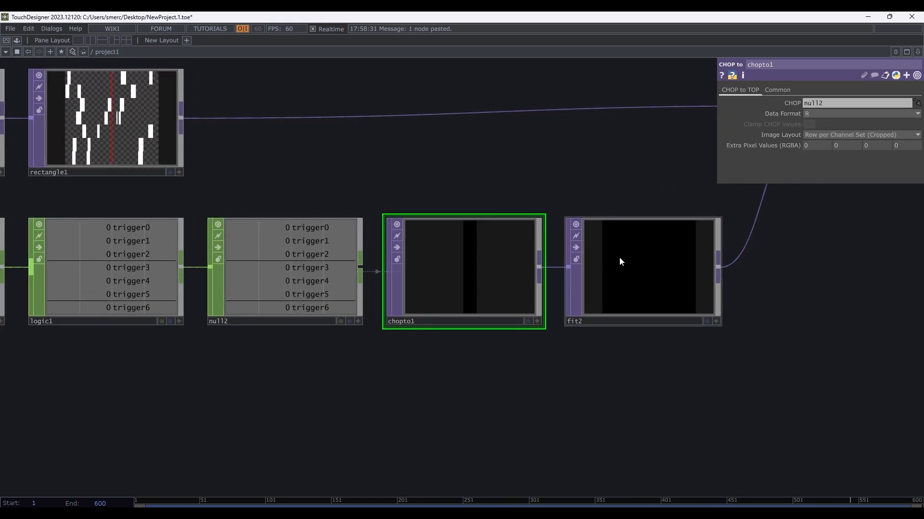
{"action": "left_click", "coordinate": [618, 261]}
{"action": "left_click", "coordinate": [818, 209]}
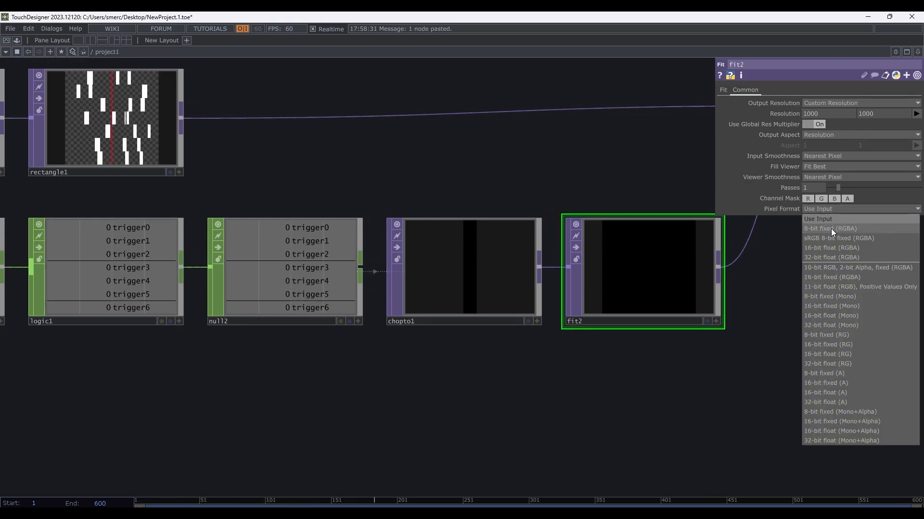
{"action": "left_click", "coordinate": [832, 229]}
- Inspect the over1 output, then review its Pixel Format and Fixed Layer settings
{"action": "left_click_drag", "start_coordinate": [614, 178], "coordinate": [292, 243]}
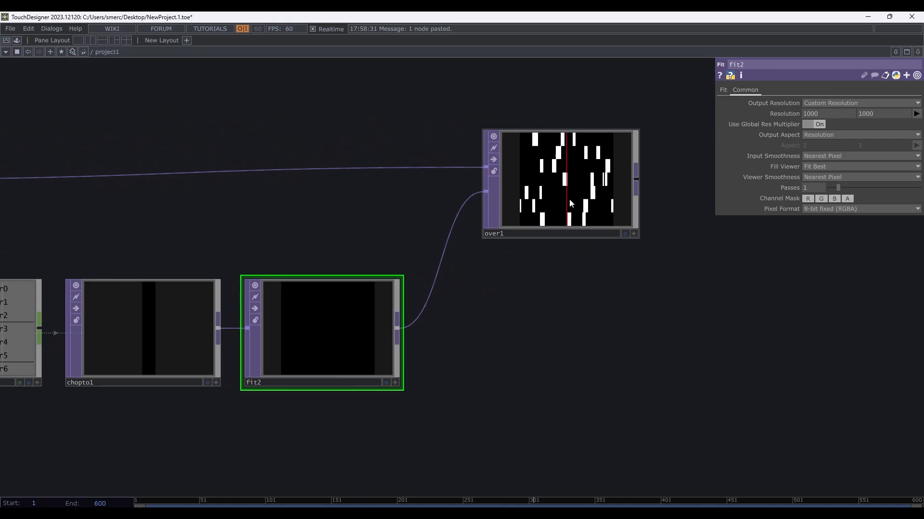
{"action": "left_click", "coordinate": [567, 140]}
{"action": "scroll", "coordinate": [534, 165], "scroll_direction": "up", "scroll_amount": 5}
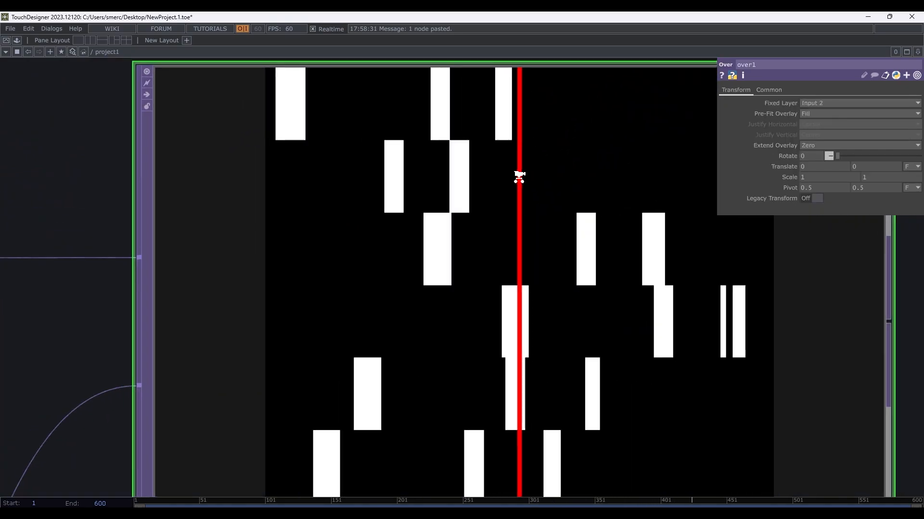
{"action": "scroll", "coordinate": [525, 207], "scroll_direction": "down", "scroll_amount": 4}
{"action": "left_click_drag", "start_coordinate": [321, 258], "coordinate": [399, 218]}
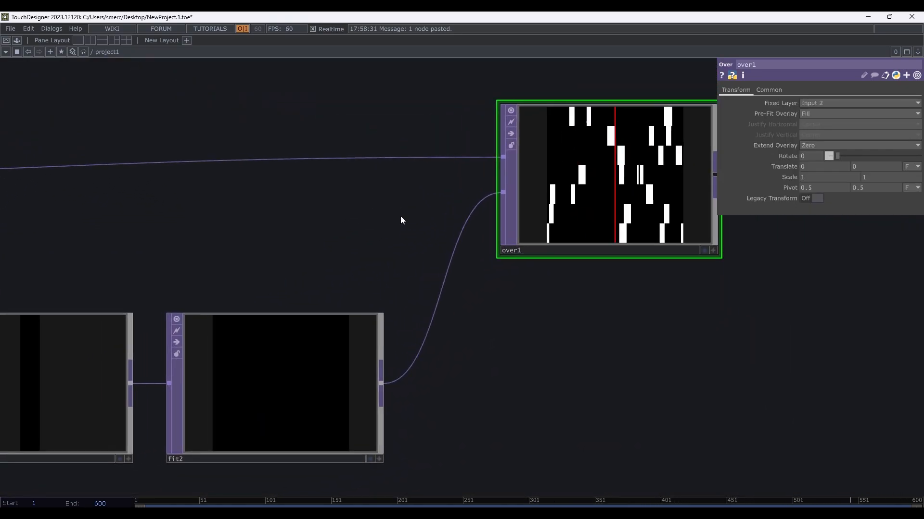
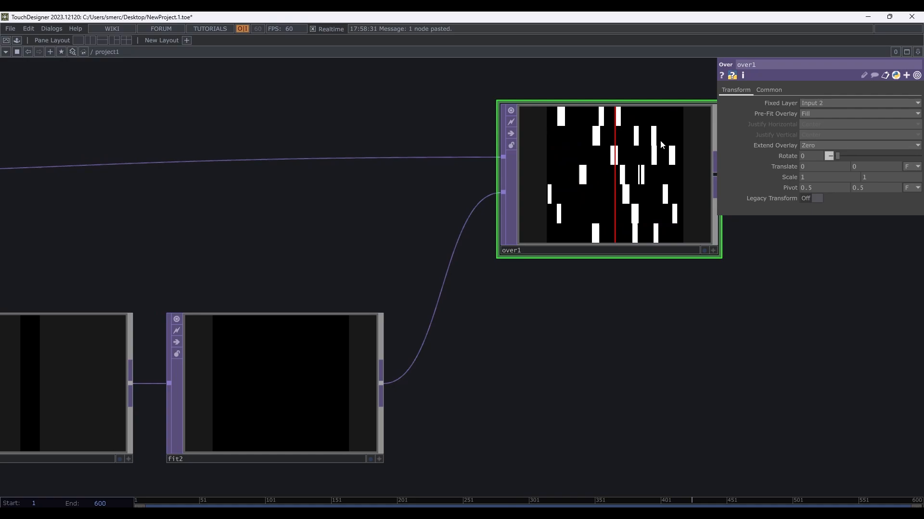
{"action": "left_click", "coordinate": [772, 90]}
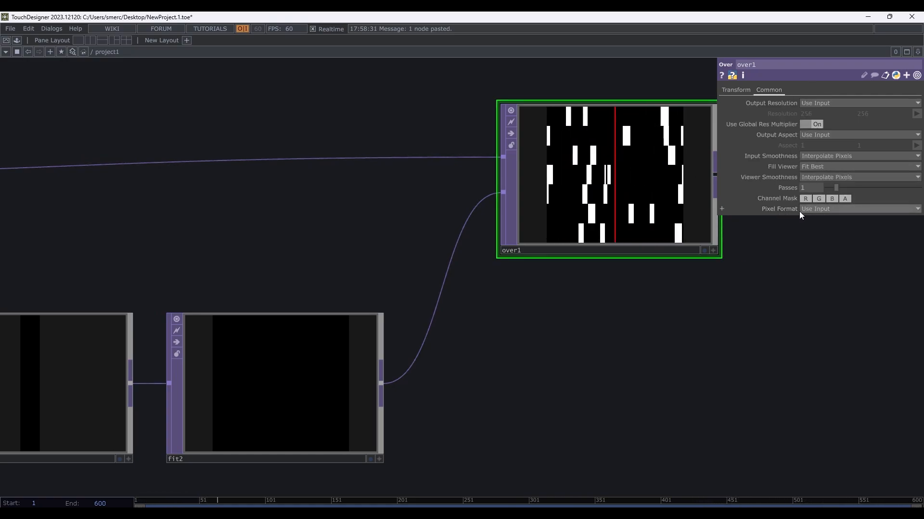
{"action": "left_click", "coordinate": [814, 212]}
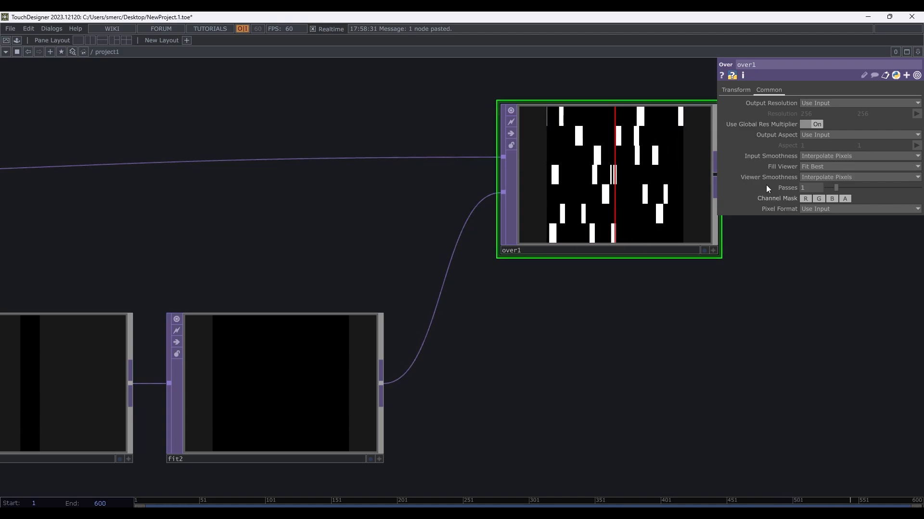
{"action": "left_click", "coordinate": [735, 90]}
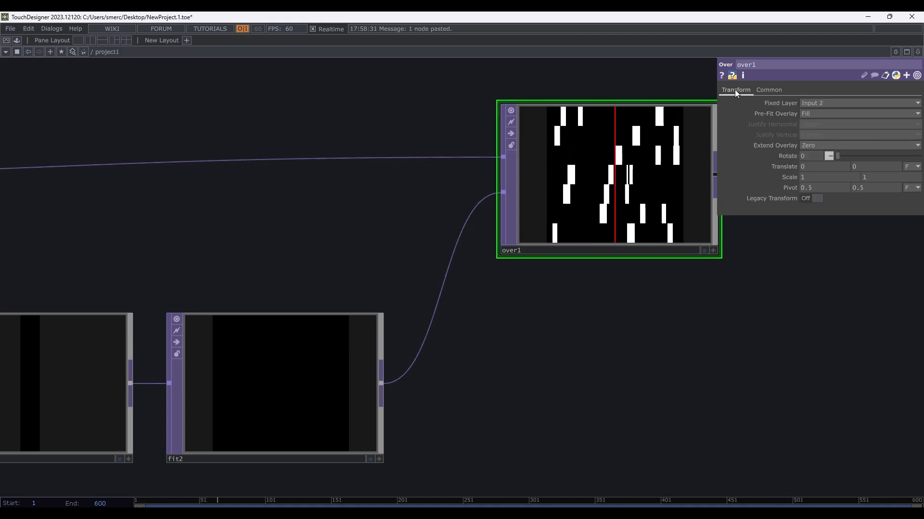
{"action": "left_click", "coordinate": [821, 104]}
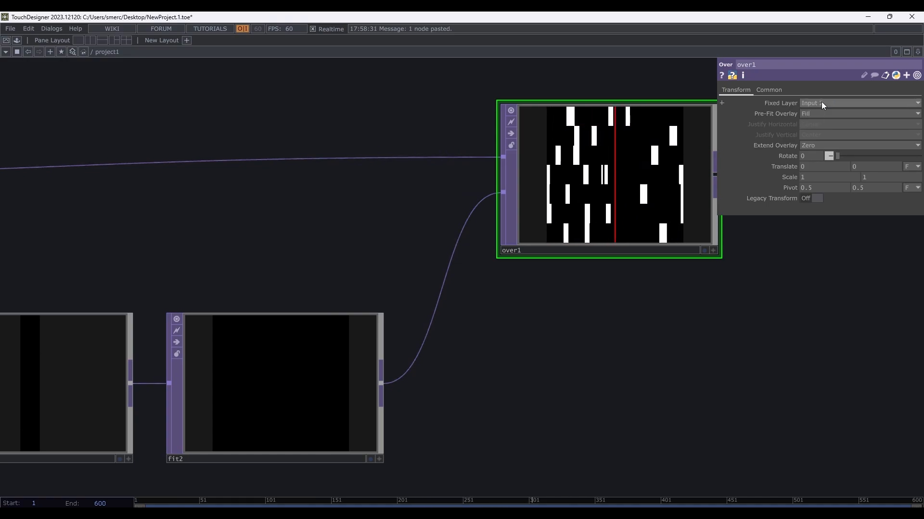
- Move the over1 node closer to fit2 and check its output
{"action": "scroll", "coordinate": [538, 311], "scroll_direction": "down", "scroll_amount": 4}
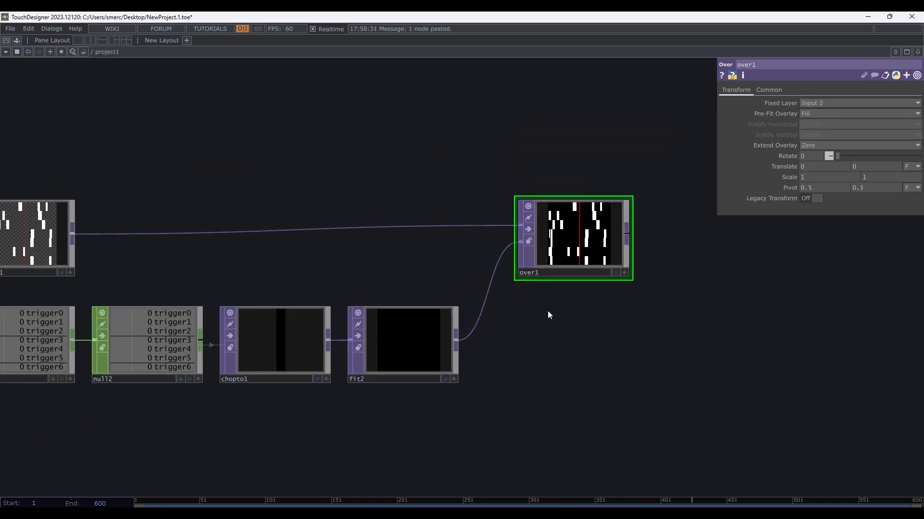
{"action": "left_click_drag", "start_coordinate": [581, 220], "coordinate": [539, 222]}
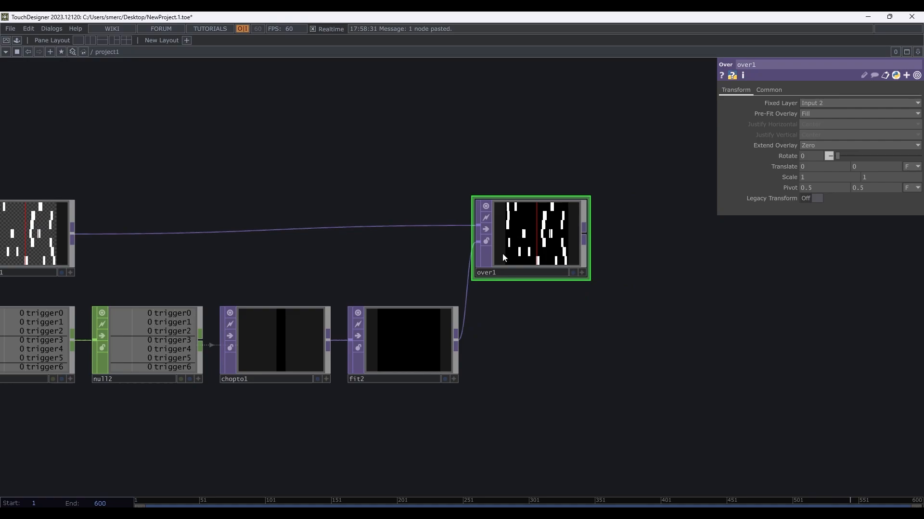
{"action": "scroll", "coordinate": [481, 245], "scroll_direction": "up", "scroll_amount": 5}
{"action": "scroll", "coordinate": [481, 241], "scroll_direction": "up", "scroll_amount": 2}
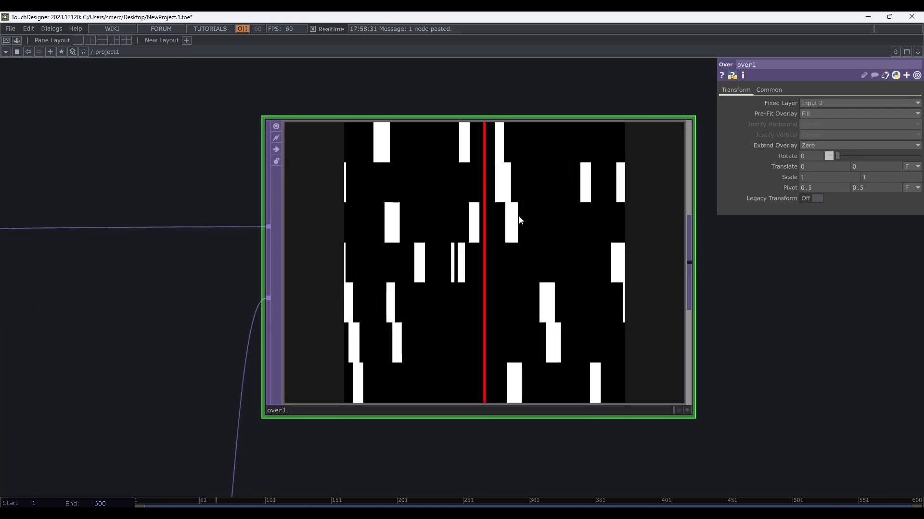
{"action": "scroll", "coordinate": [517, 207], "scroll_direction": "down", "scroll_amount": 2}
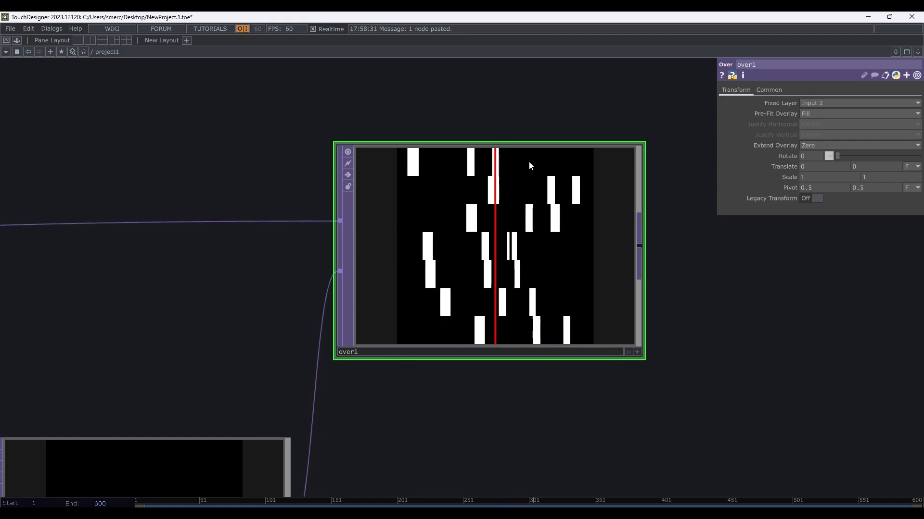
{"action": "scroll", "coordinate": [527, 164], "scroll_direction": "down", "scroll_amount": 3}
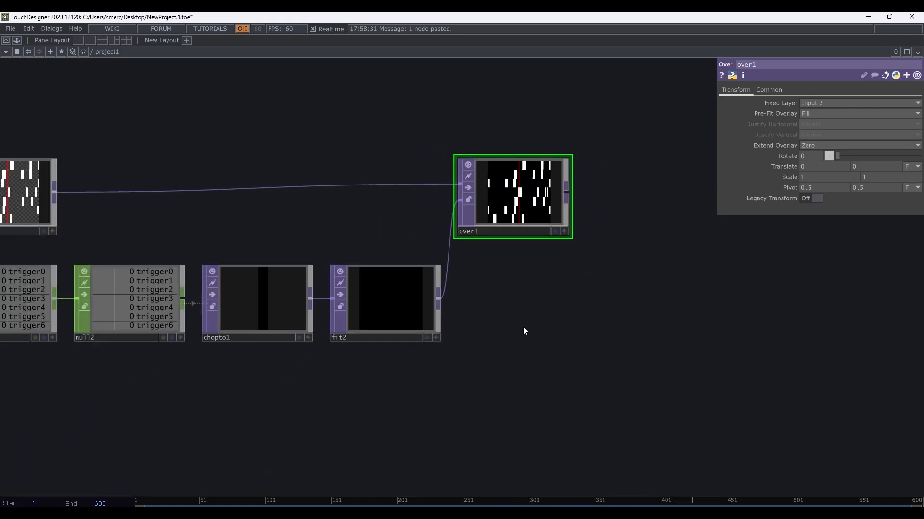
- Shift null2, chopto1, fit2 and over1 together away from logic1 to make room for another node
{"action": "left_click_drag", "start_coordinate": [554, 336], "coordinate": [161, 140]}
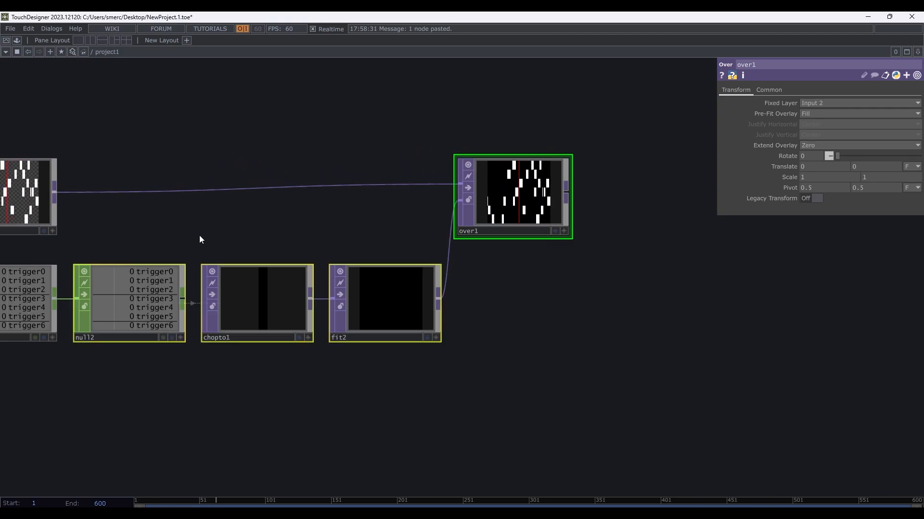
{"action": "left_click_drag", "start_coordinate": [126, 302], "coordinate": [258, 299]}
{"action": "left_click_drag", "start_coordinate": [230, 234], "coordinate": [359, 230]}
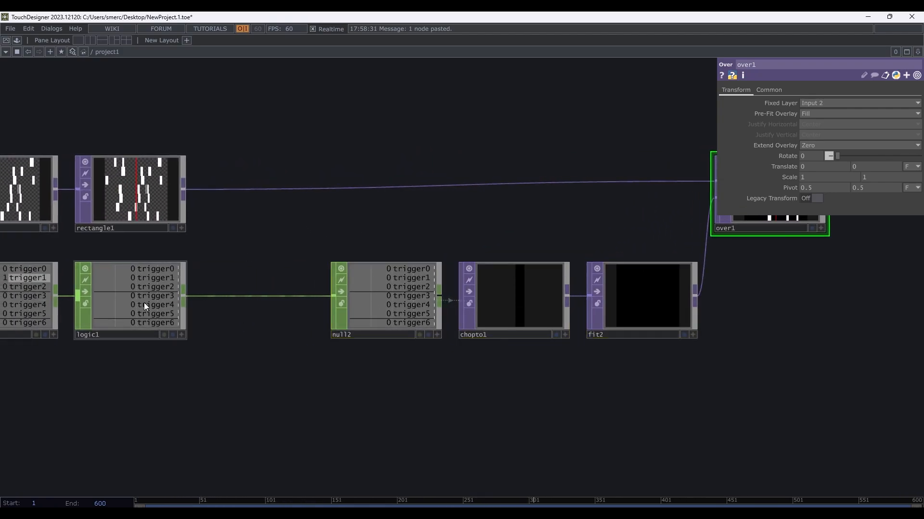
- Insert a Lag CHOP on the connection between logic1 and null2
{"action": "right_click", "coordinate": [235, 302]}
{"action": "left_click", "coordinate": [244, 290]}
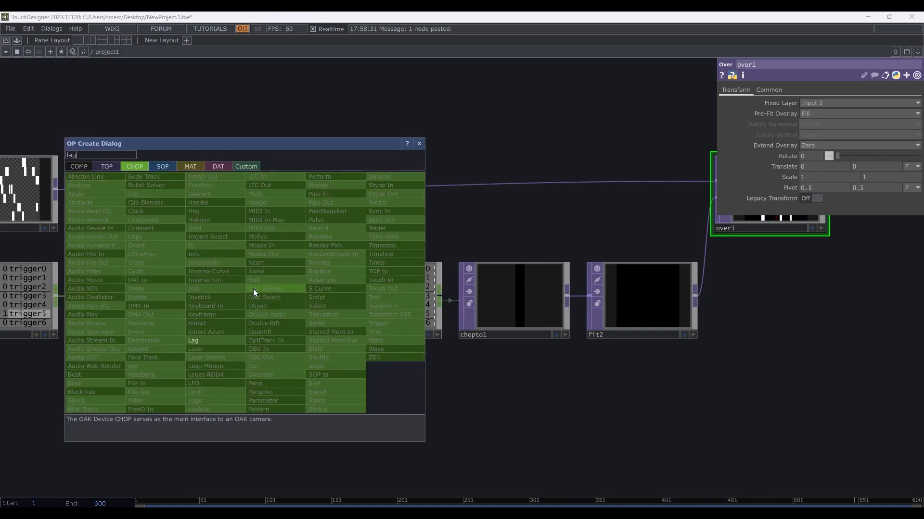
{"action": "left_click", "coordinate": [224, 306]}
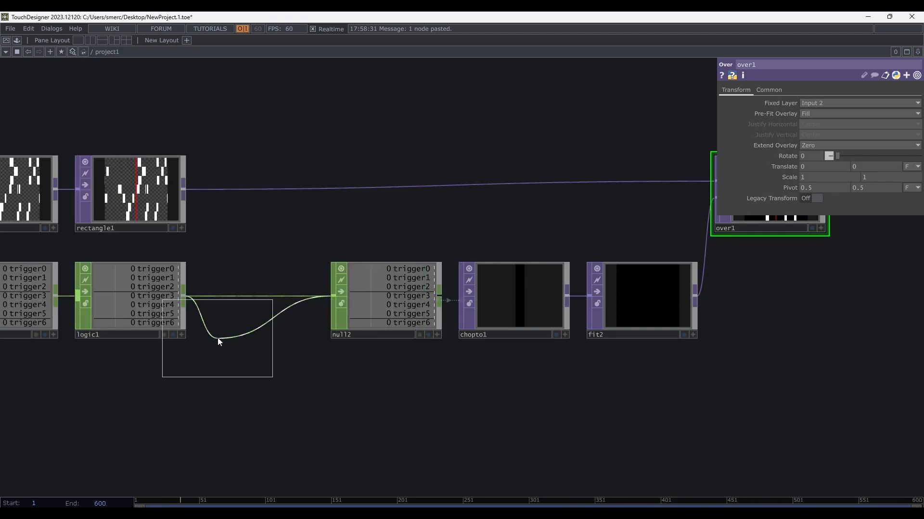
{"action": "left_click", "coordinate": [262, 298]}
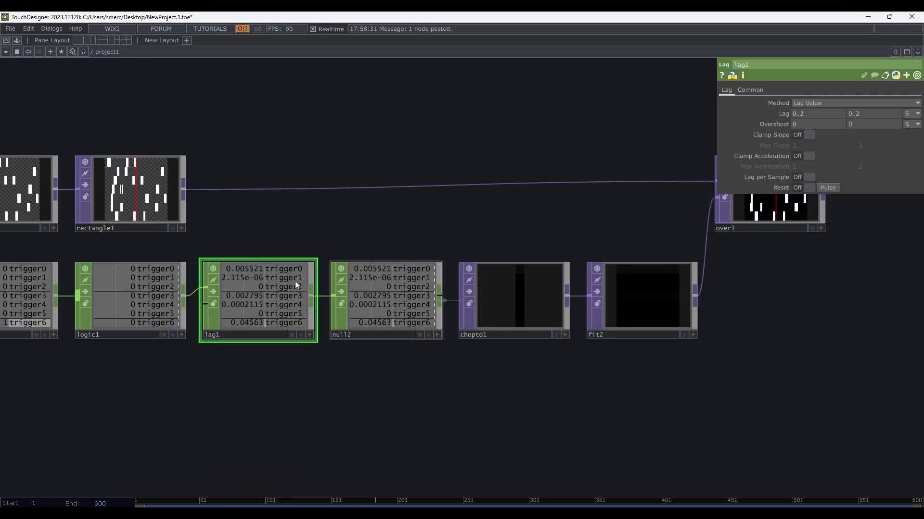
- Set the first Lag value of lag1 to 0 and check the flashing rows in over1
{"action": "scroll", "coordinate": [288, 289], "scroll_direction": "up", "scroll_amount": 5}
{"action": "left_click_drag", "start_coordinate": [202, 187], "coordinate": [342, 182]}
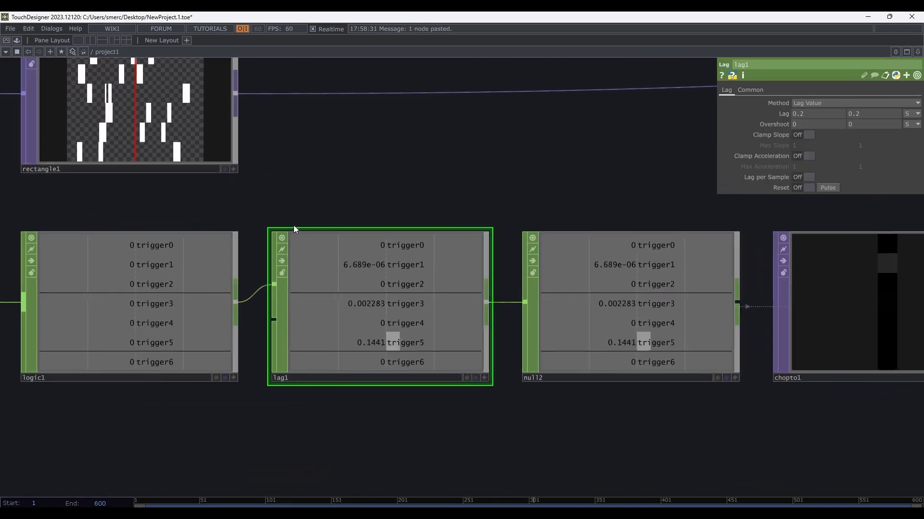
{"action": "scroll", "coordinate": [231, 212], "scroll_direction": "up", "scroll_amount": 3}
{"action": "left_click_drag", "start_coordinate": [216, 191], "coordinate": [240, 172]}
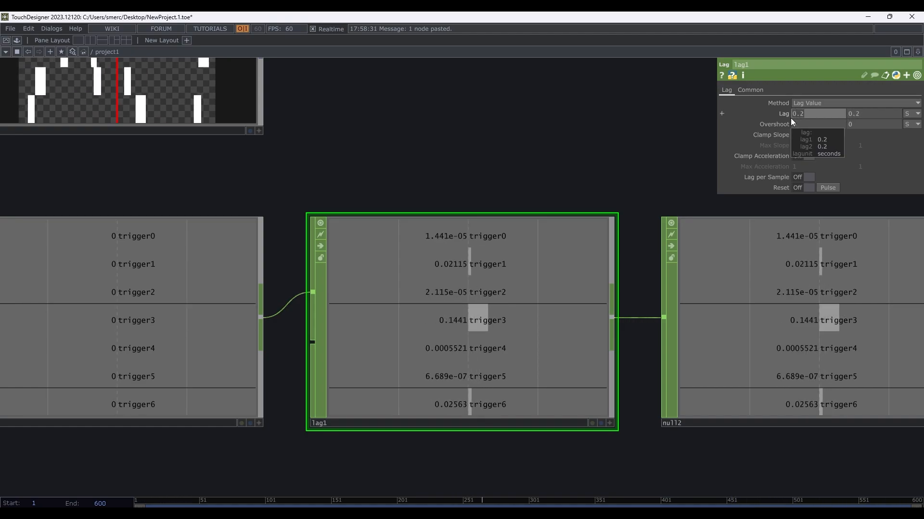
{"action": "type", "text": "0"}
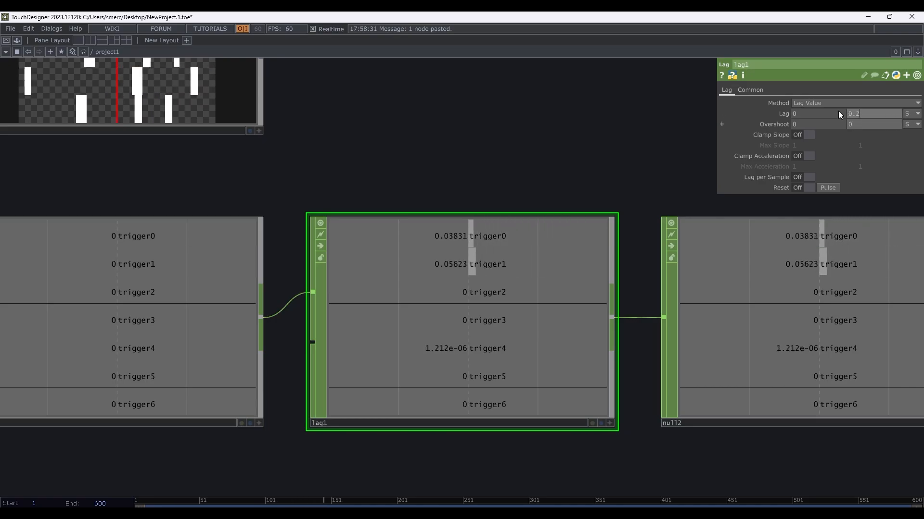
{"action": "left_click_drag", "start_coordinate": [521, 172], "coordinate": [349, 221]}
{"action": "scroll", "coordinate": [449, 187], "scroll_direction": "down", "scroll_amount": 3}
{"action": "scroll", "coordinate": [448, 187], "scroll_direction": "down", "scroll_amount": 3}
{"action": "left_click_drag", "start_coordinate": [481, 200], "coordinate": [379, 211]}
{"action": "scroll", "coordinate": [665, 175], "scroll_direction": "up", "scroll_amount": 5}
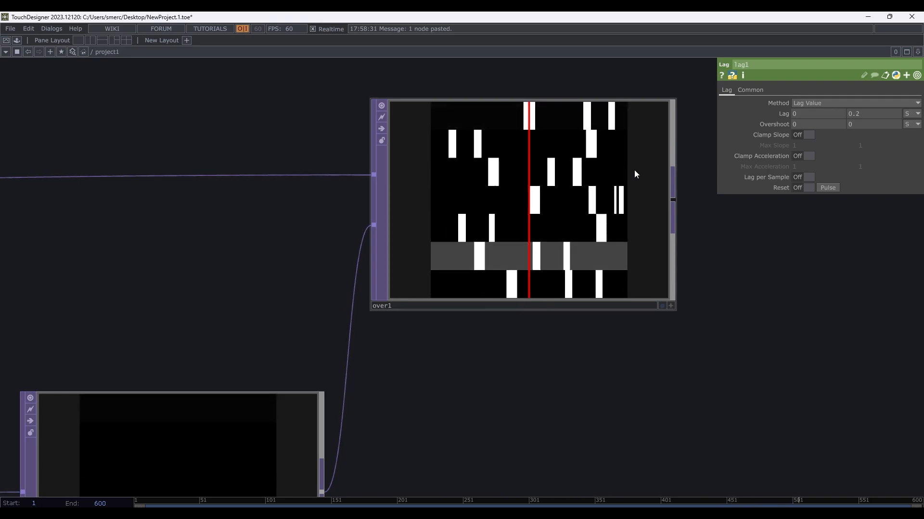
- Examine the trigger channels along the chain from topto1 through shuffle1, logic1 and lag1
{"action": "scroll", "coordinate": [634, 174], "scroll_direction": "down", "scroll_amount": 5}
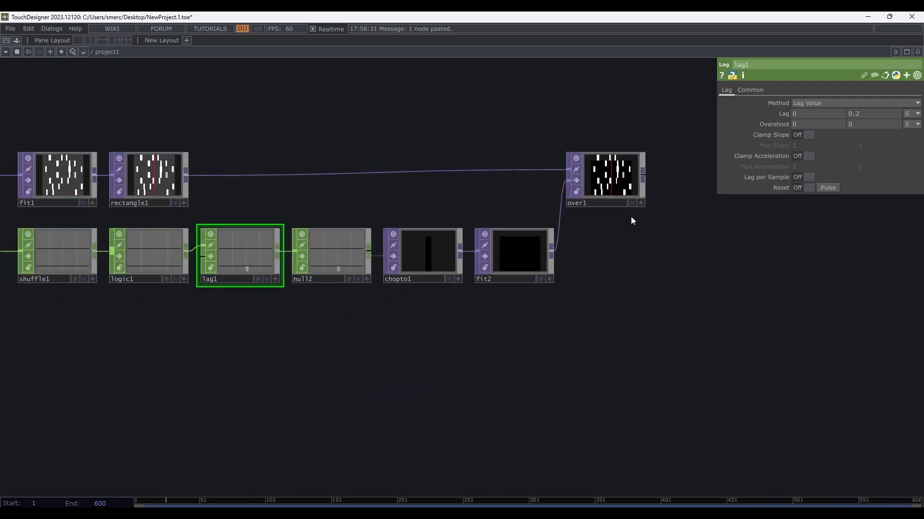
{"action": "left_click_drag", "start_coordinate": [638, 249], "coordinate": [680, 239]}
{"action": "left_click_drag", "start_coordinate": [296, 343], "coordinate": [540, 326]}
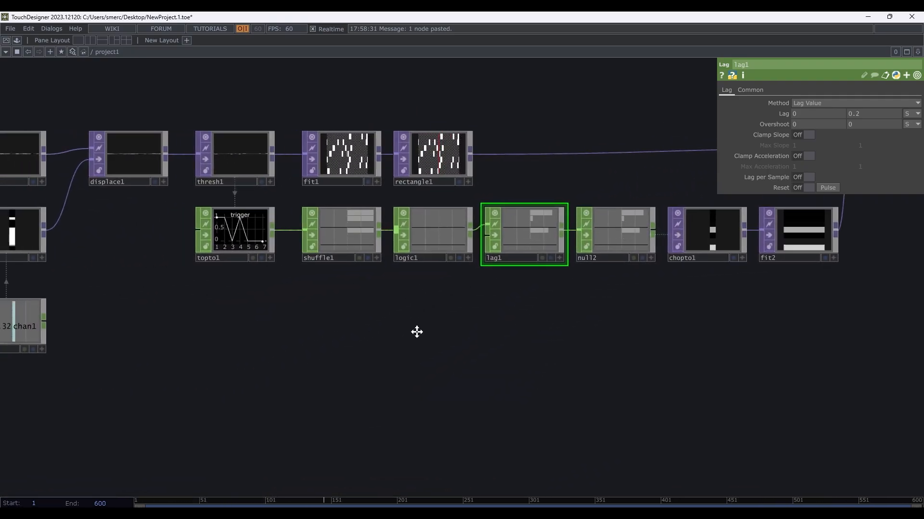
{"action": "left_click_drag", "start_coordinate": [417, 332], "coordinate": [177, 352]}
{"action": "left_click_drag", "start_coordinate": [371, 339], "coordinate": [512, 326]}
{"action": "scroll", "coordinate": [284, 327], "scroll_direction": "up", "scroll_amount": 2}
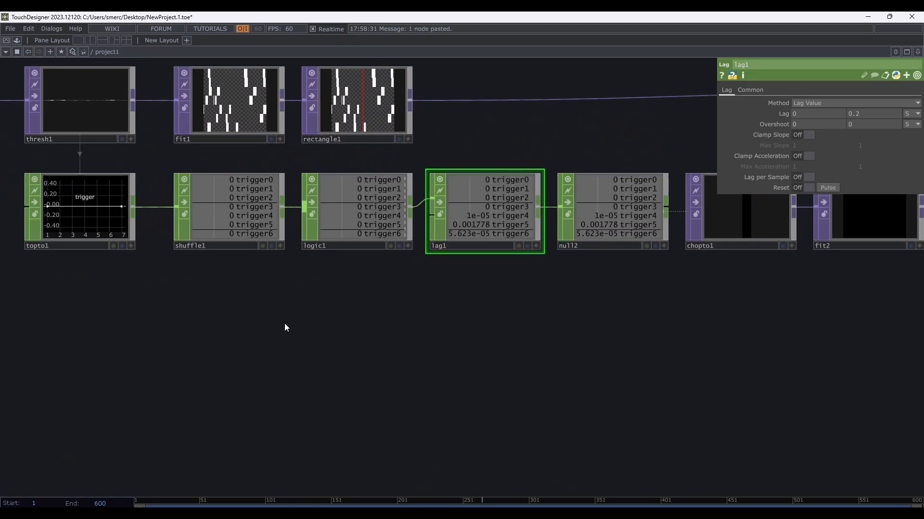
{"action": "left_click_drag", "start_coordinate": [285, 327], "coordinate": [351, 320]}
{"action": "scroll", "coordinate": [404, 324], "scroll_direction": "up", "scroll_amount": 2}
{"action": "left_click_drag", "start_coordinate": [284, 325], "coordinate": [330, 325]}
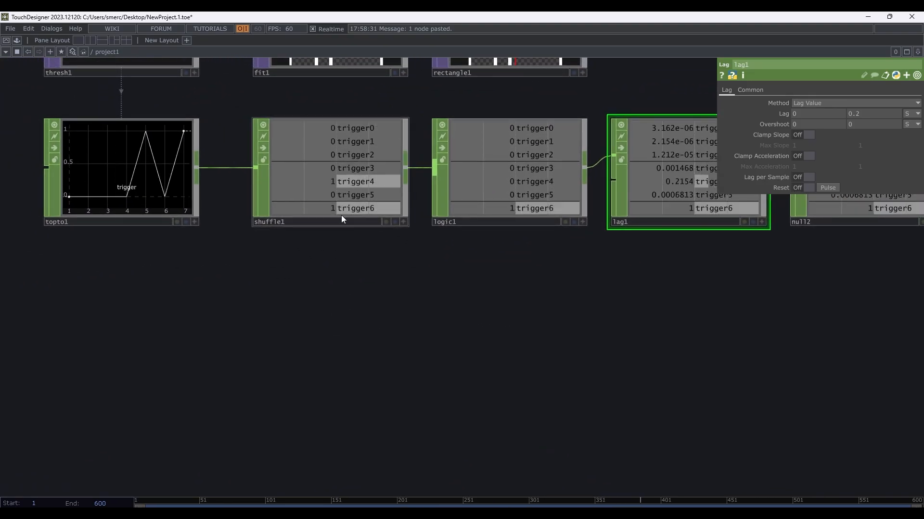
{"action": "left_click", "coordinate": [345, 181]}
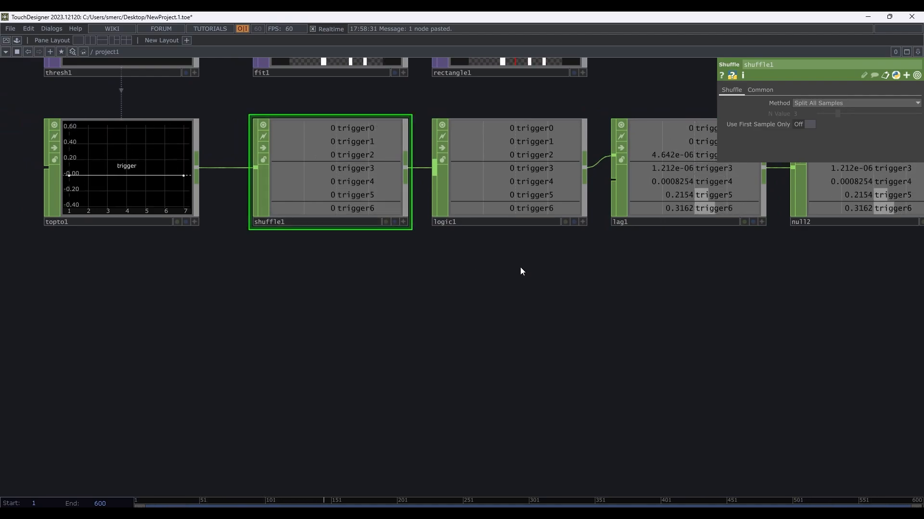
{"action": "left_click_drag", "start_coordinate": [521, 272], "coordinate": [412, 286]}
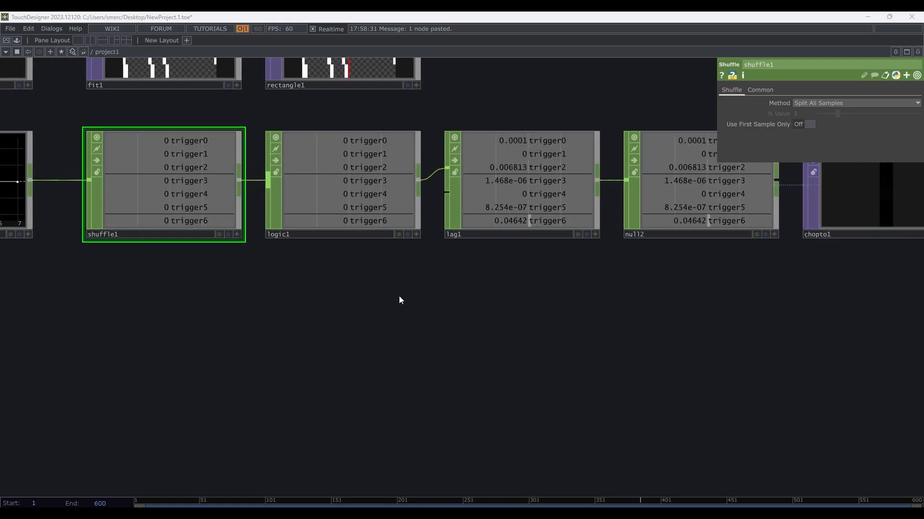
- Add a MIDI In CHOP in the empty network space below shuffle1
{"action": "key", "text": "Tab"}
{"action": "type", "text": "midi"}
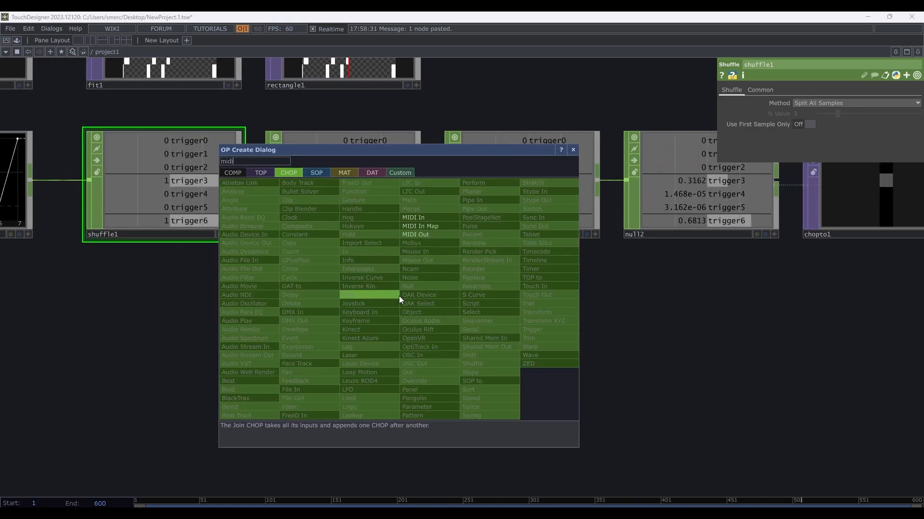
{"action": "left_click", "coordinate": [428, 218]}
{"action": "left_click", "coordinate": [183, 392]}
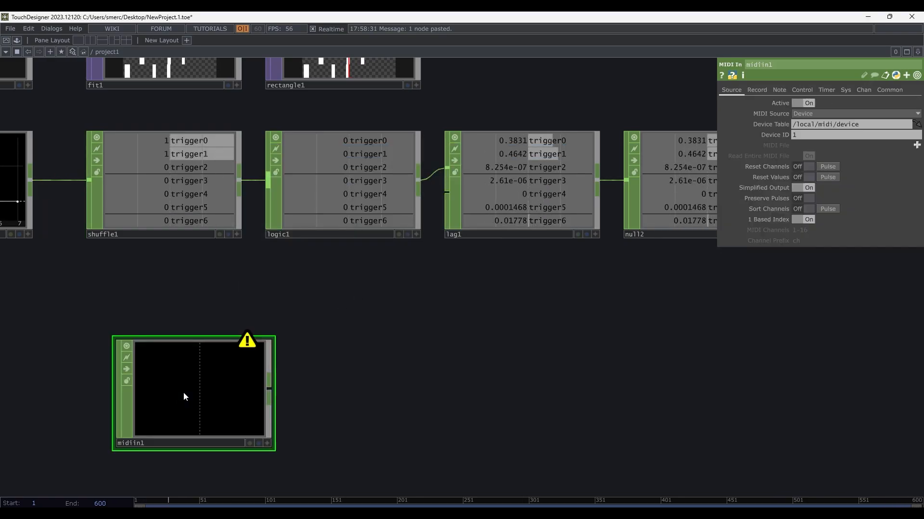
{"action": "left_click_drag", "start_coordinate": [312, 356], "coordinate": [391, 274]}
{"action": "left_click_drag", "start_coordinate": [279, 294], "coordinate": [257, 294]}
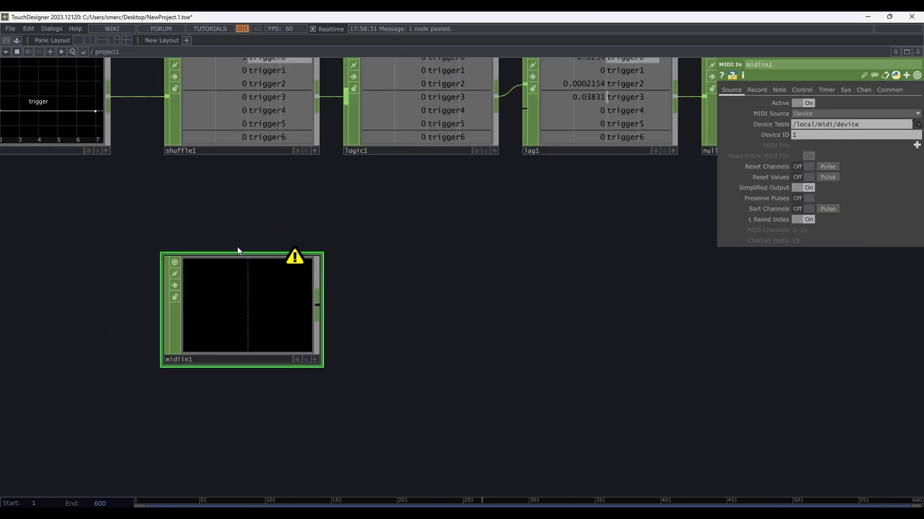
- Check the OP-XY input and output mapping in the MIDI Device Mapper, then close it
{"action": "left_click", "coordinate": [44, 30]}
{"action": "left_click", "coordinate": [77, 88]}
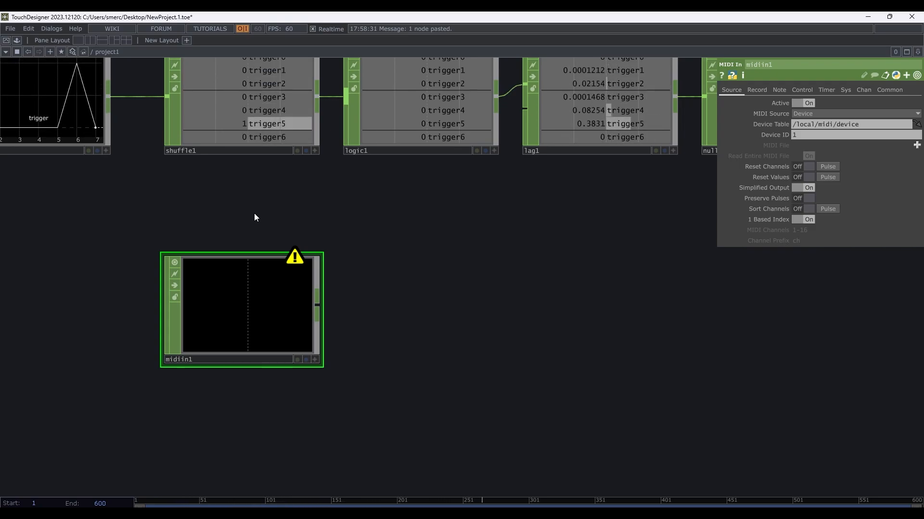
{"action": "left_click", "coordinate": [52, 29]}
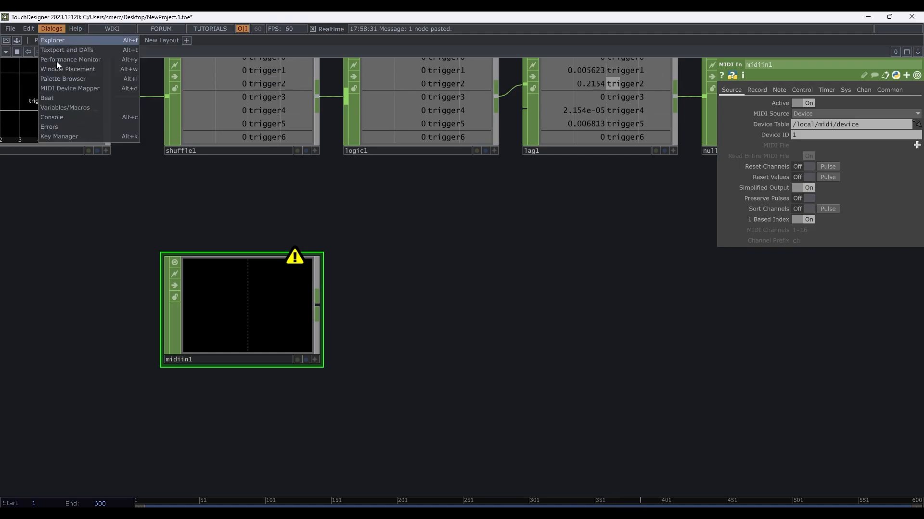
{"action": "left_click", "coordinate": [71, 88]}
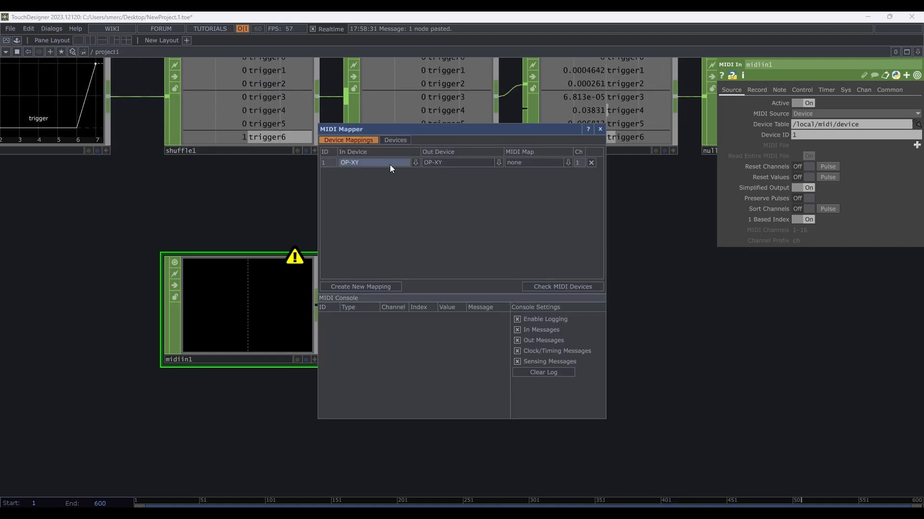
{"action": "left_click", "coordinate": [599, 129]}
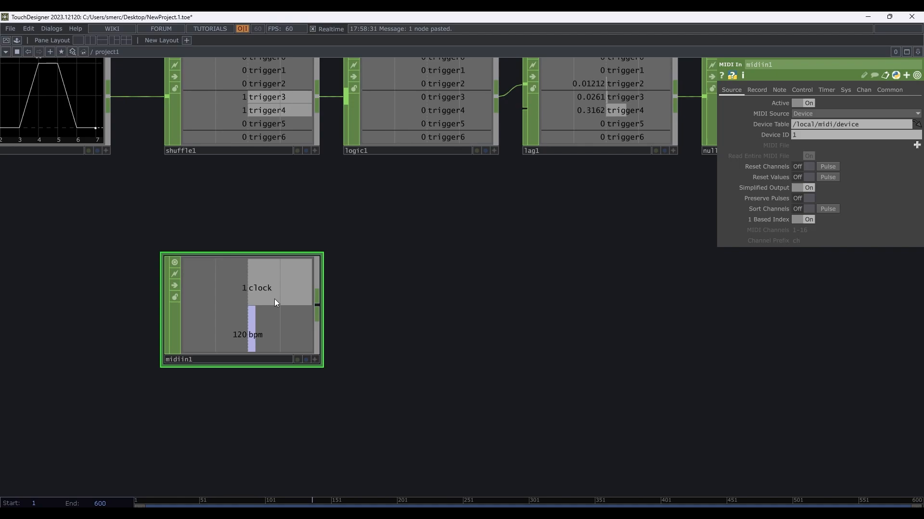
- Add an Audio Device In CHOP below midiin1
{"action": "left_click_drag", "start_coordinate": [408, 324], "coordinate": [466, 314]}
{"action": "scroll", "coordinate": [433, 289], "scroll_direction": "down", "scroll_amount": 2}
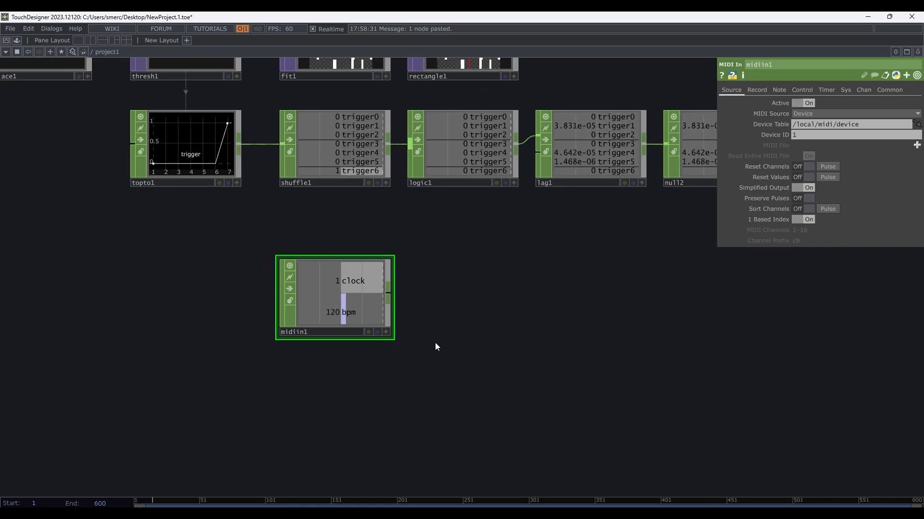
{"action": "left_click_drag", "start_coordinate": [365, 457], "coordinate": [358, 429]}
{"action": "key", "text": "Tab"}
{"action": "type", "text": "au"}
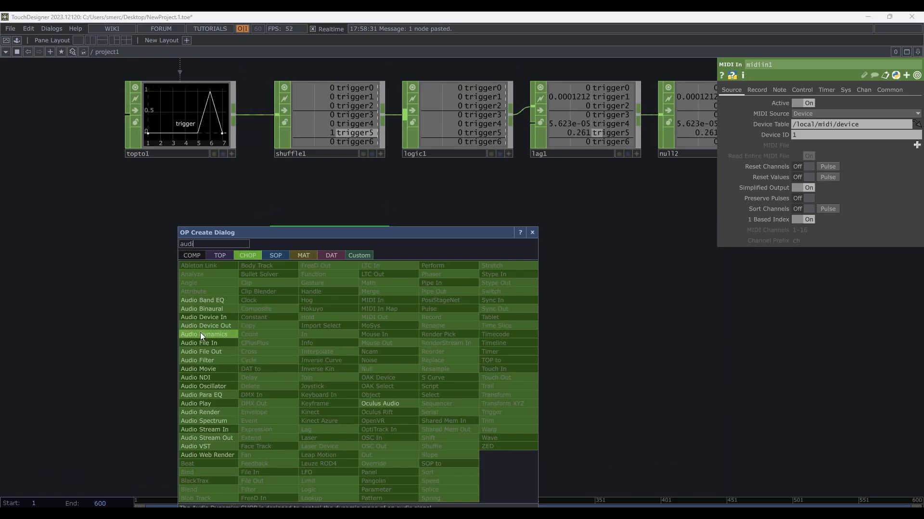
{"action": "left_click", "coordinate": [207, 316]}
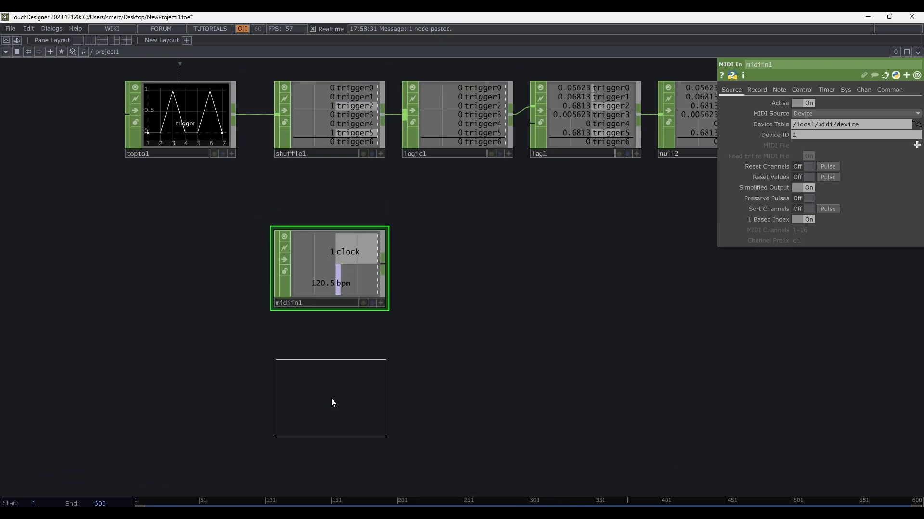
{"action": "left_click", "coordinate": [331, 398]}
{"action": "left_click_drag", "start_coordinate": [414, 388], "coordinate": [411, 382]}
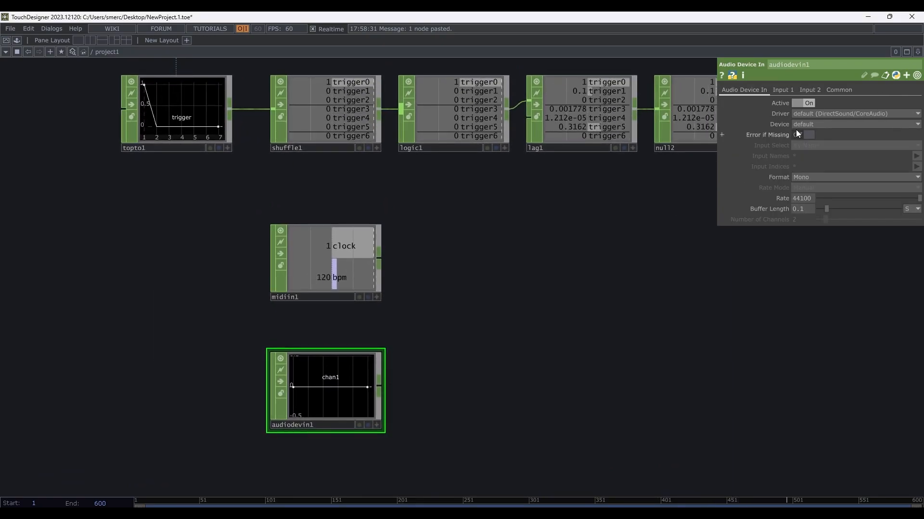
- Set audiodevin1's device to Interface audionumérique (OP-XY) and its format to Stereo
{"action": "left_click", "coordinate": [814, 122]}
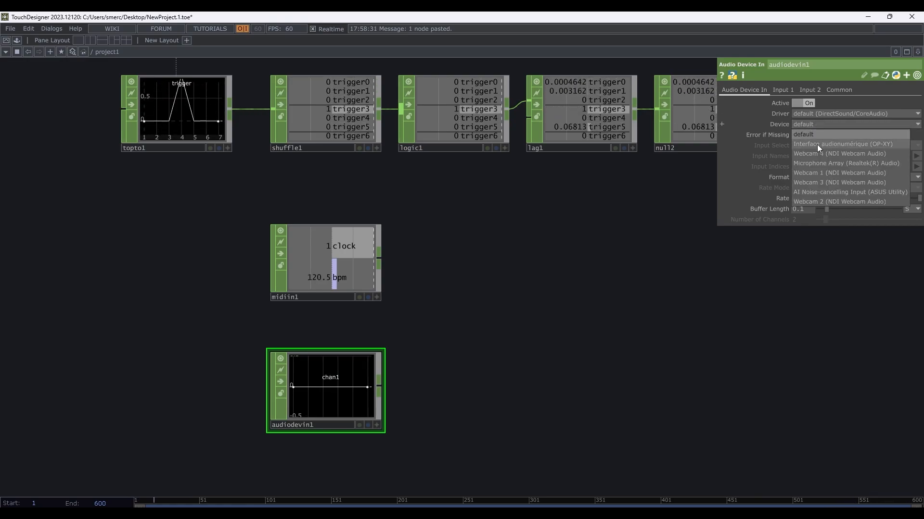
{"action": "left_click", "coordinate": [884, 143]}
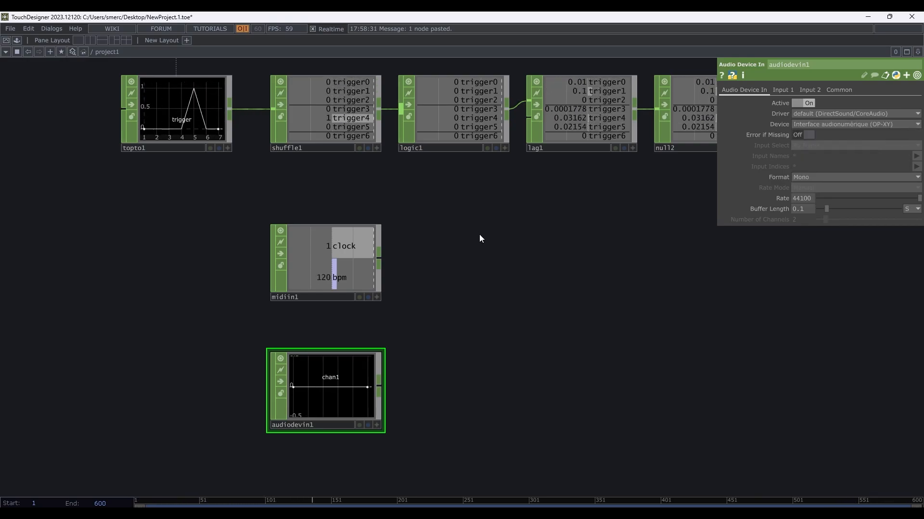
{"action": "left_click", "coordinate": [806, 177]}
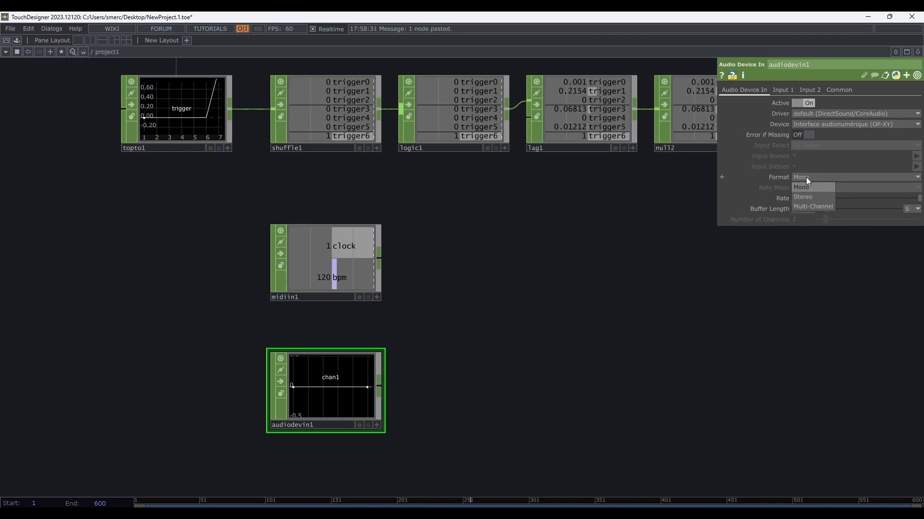
{"action": "left_click", "coordinate": [806, 188]}
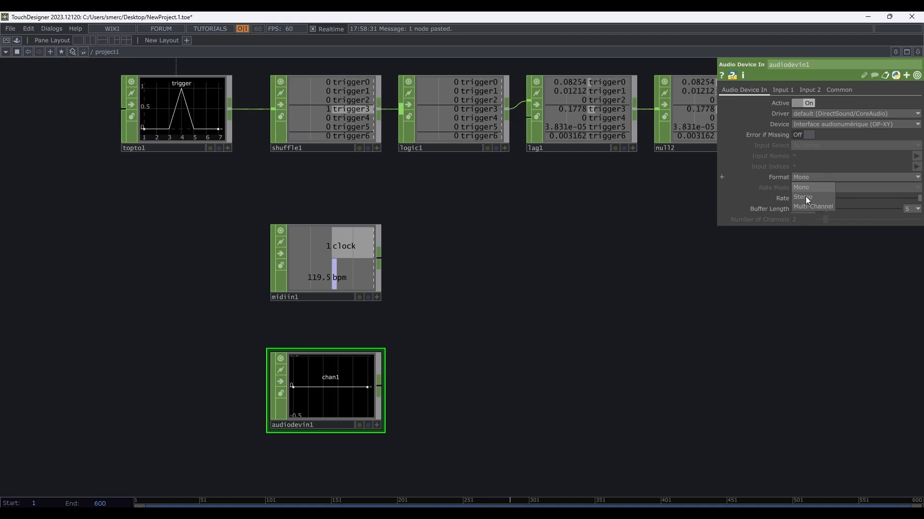
- Connect a new Audio Device Out CHOP to the output of audiodevin1 and check the incoming audio signal
{"action": "left_click", "coordinate": [381, 388]}
{"action": "left_click", "coordinate": [489, 387]}
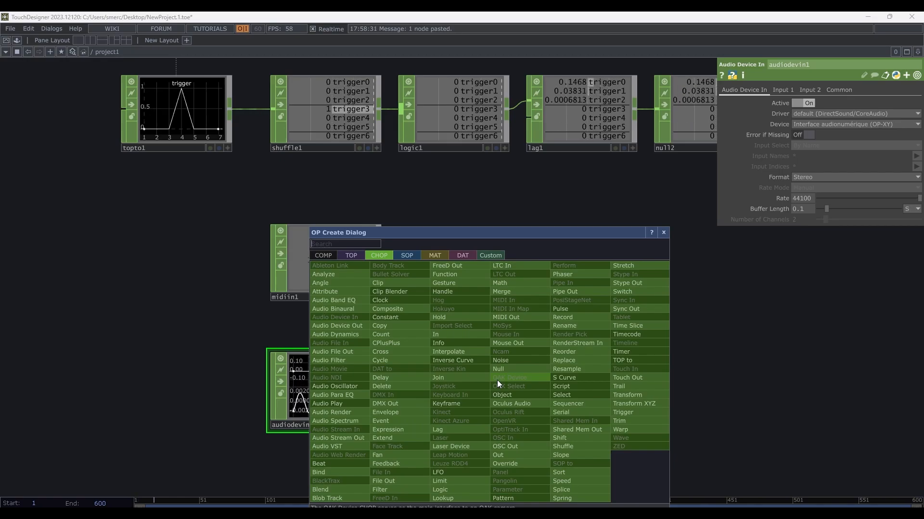
{"action": "type", "text": "audio"}
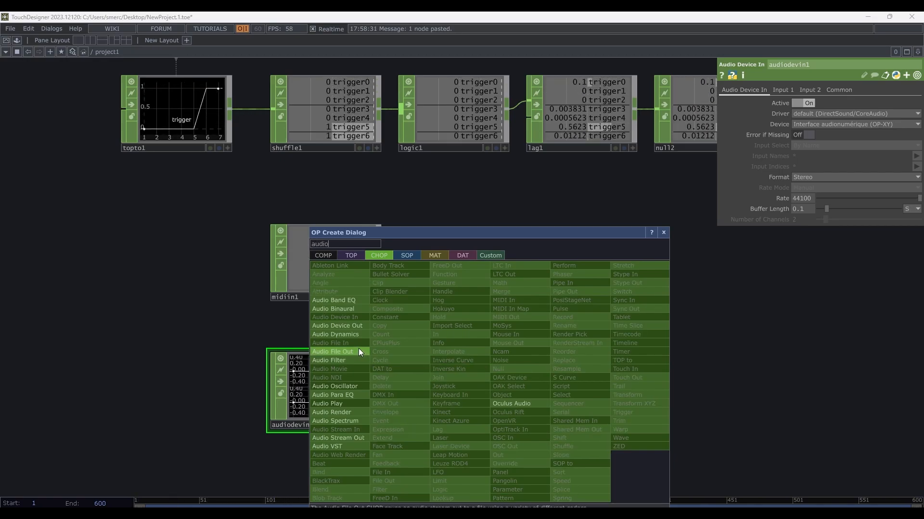
{"action": "left_click", "coordinate": [352, 326]}
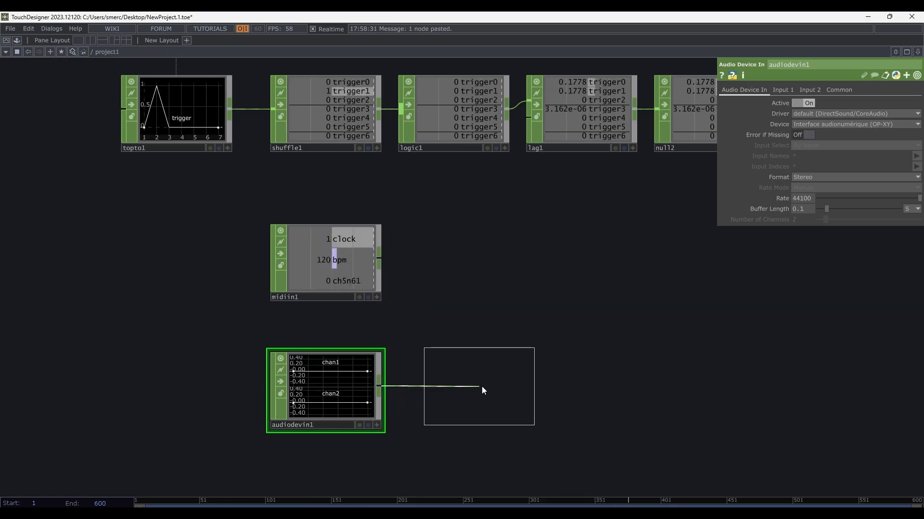
{"action": "left_click", "coordinate": [481, 387]}
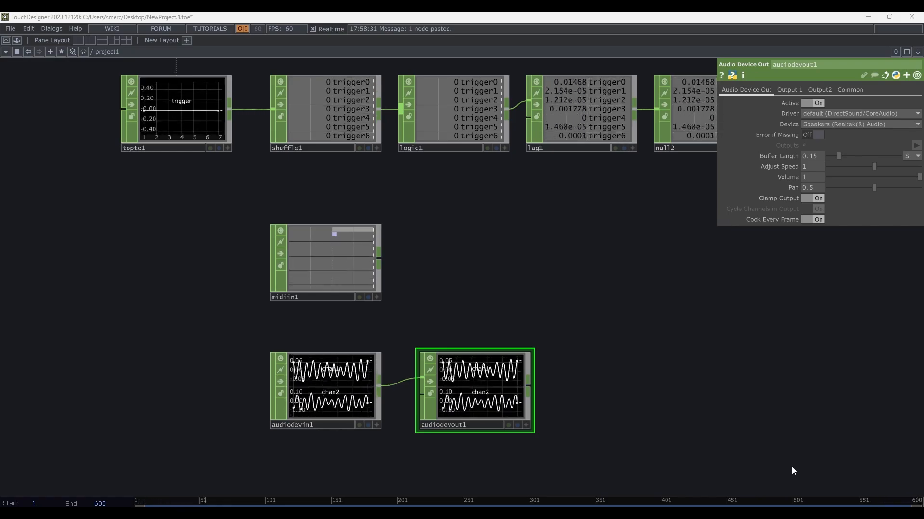
{"action": "scroll", "coordinate": [320, 252], "scroll_direction": "up", "scroll_amount": 5}
{"action": "scroll", "coordinate": [319, 252], "scroll_direction": "down", "scroll_amount": 5}
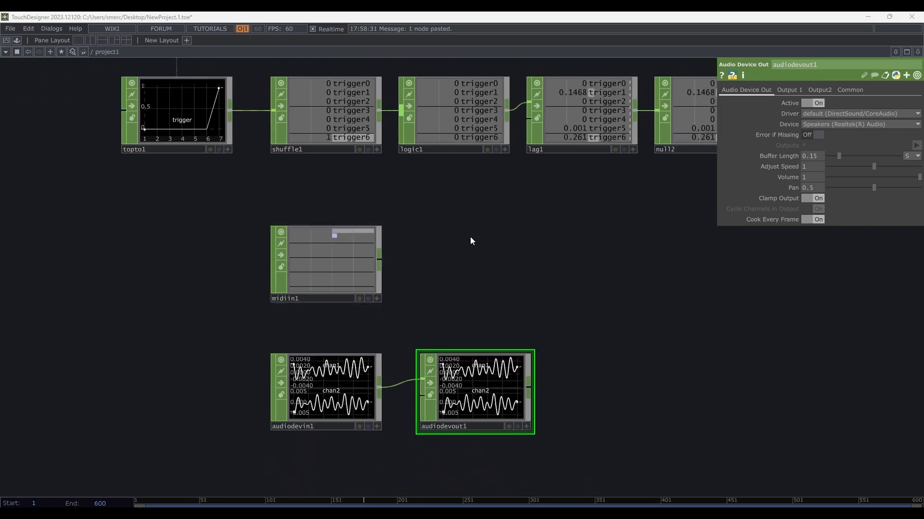
{"action": "left_click_drag", "start_coordinate": [443, 370], "coordinate": [442, 351]}
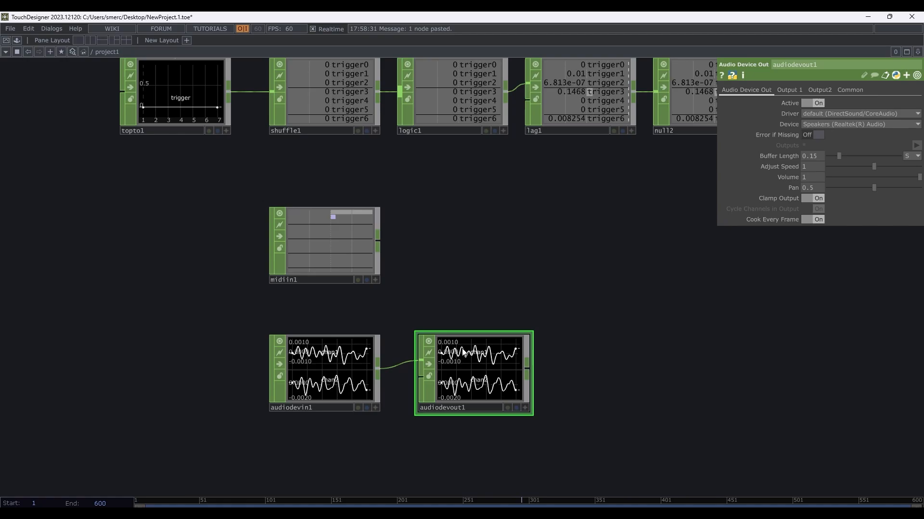
{"action": "scroll", "coordinate": [339, 369], "scroll_direction": "up", "scroll_amount": 2}
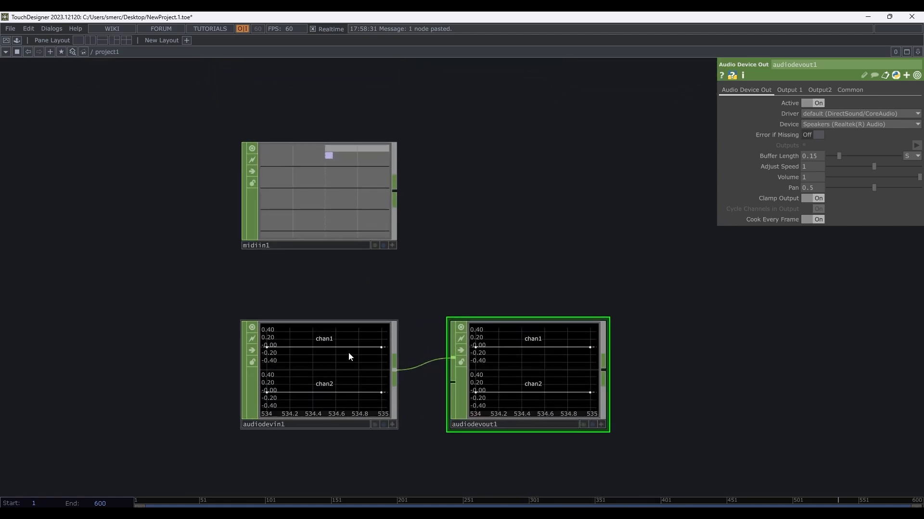
{"action": "scroll", "coordinate": [447, 302], "scroll_direction": "down", "scroll_amount": 2}
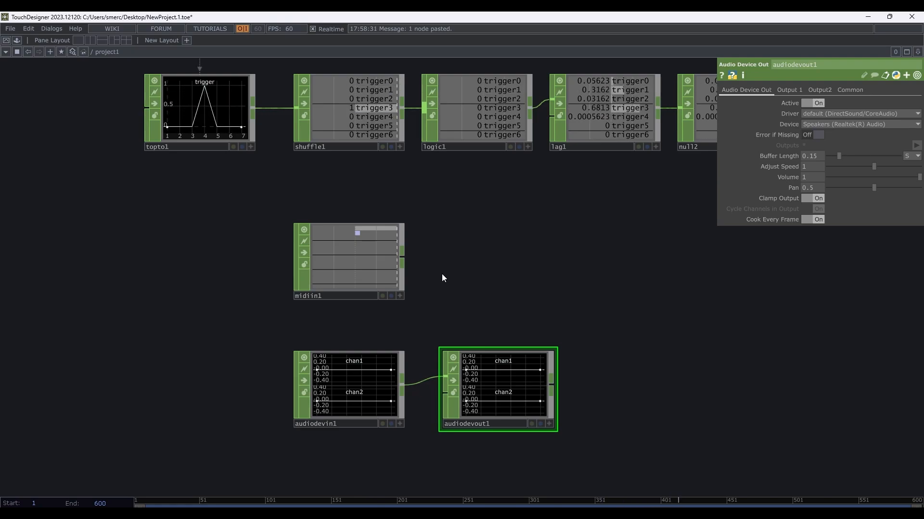
- Examine the MIDI note channels received in midiin1 and compare them with the trigger channels in shuffle1 and logic1
{"action": "scroll", "coordinate": [359, 270], "scroll_direction": "up", "scroll_amount": 5}
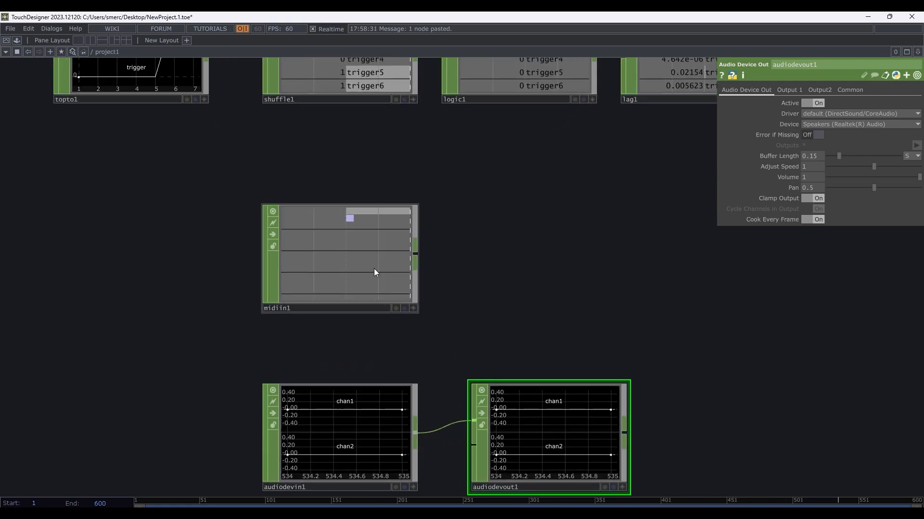
{"action": "left_click", "coordinate": [347, 266]}
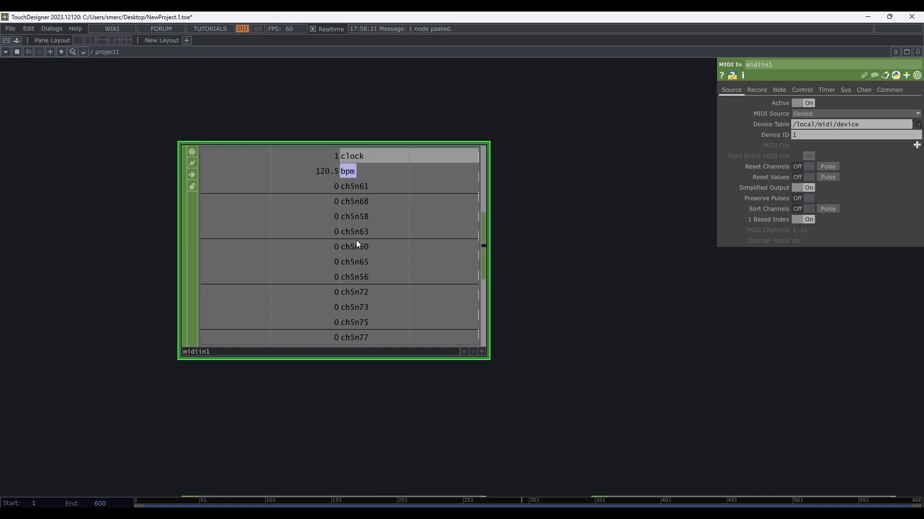
{"action": "scroll", "coordinate": [356, 240], "scroll_direction": "down", "scroll_amount": 8}
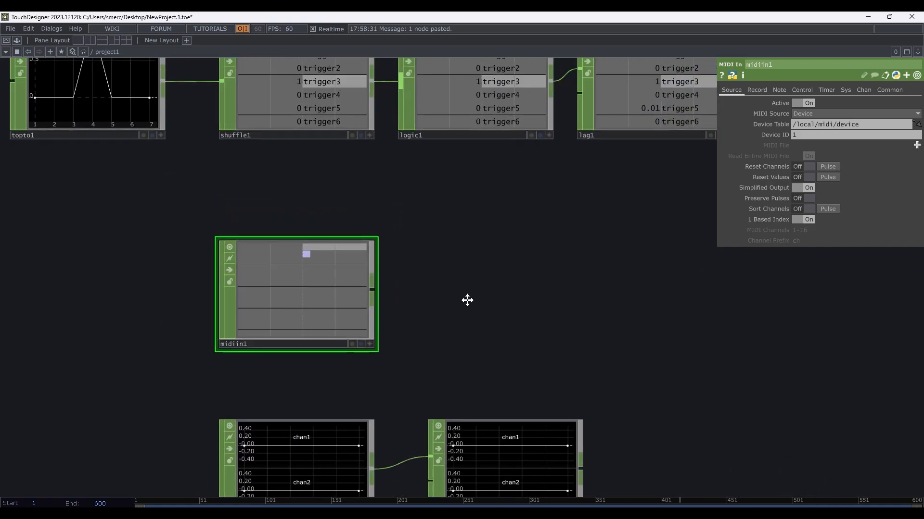
{"action": "scroll", "coordinate": [408, 178], "scroll_direction": "up", "scroll_amount": 4}
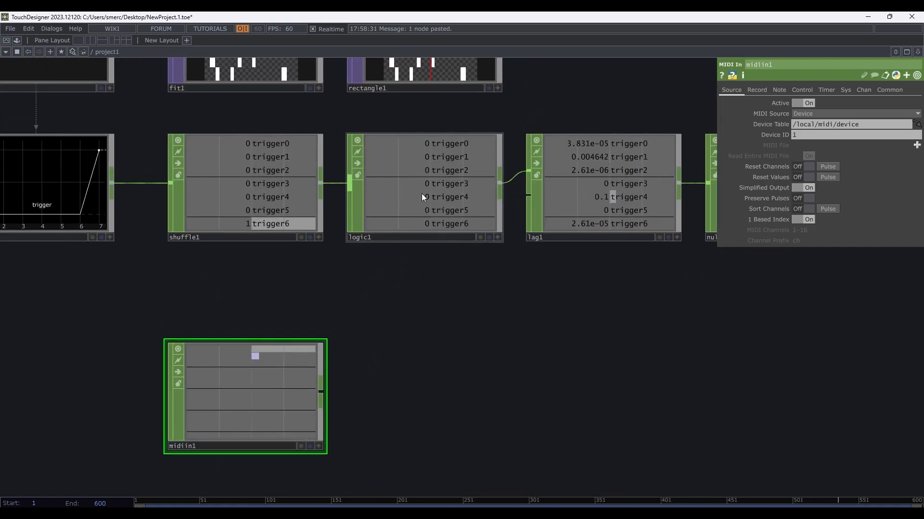
{"action": "scroll", "coordinate": [340, 346], "scroll_direction": "up", "scroll_amount": 2}
{"action": "scroll", "coordinate": [294, 294], "scroll_direction": "up", "scroll_amount": 3}
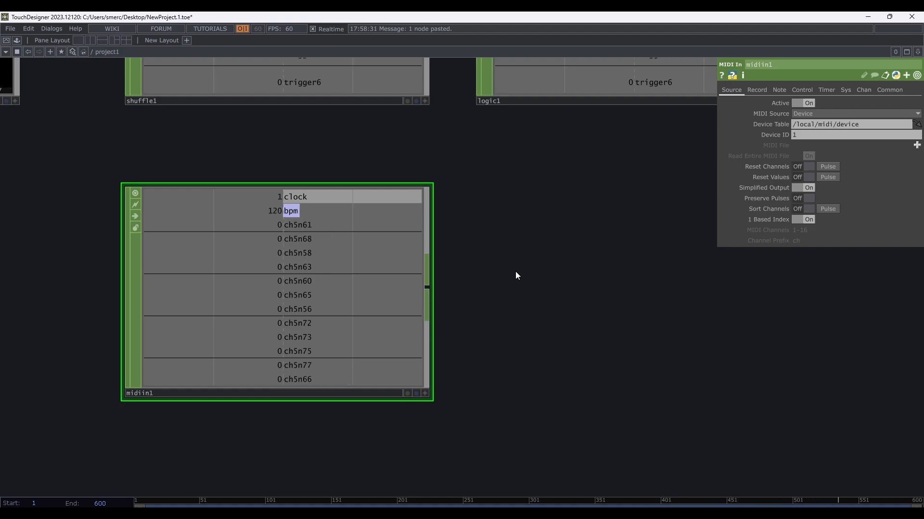
{"action": "scroll", "coordinate": [515, 272], "scroll_direction": "down", "scroll_amount": 2}
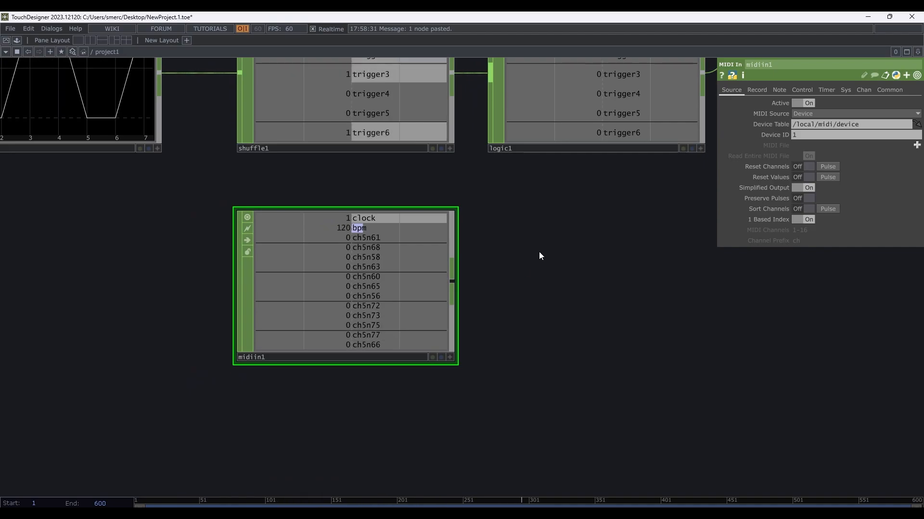
- Branch a new Rename CHOP off logic1's output below lag1 and move midiin1 beside it
{"action": "left_click_drag", "start_coordinate": [501, 256], "coordinate": [405, 256]}
{"action": "scroll", "coordinate": [410, 290], "scroll_direction": "down", "scroll_amount": 3}
{"action": "left_click", "coordinate": [390, 146]}
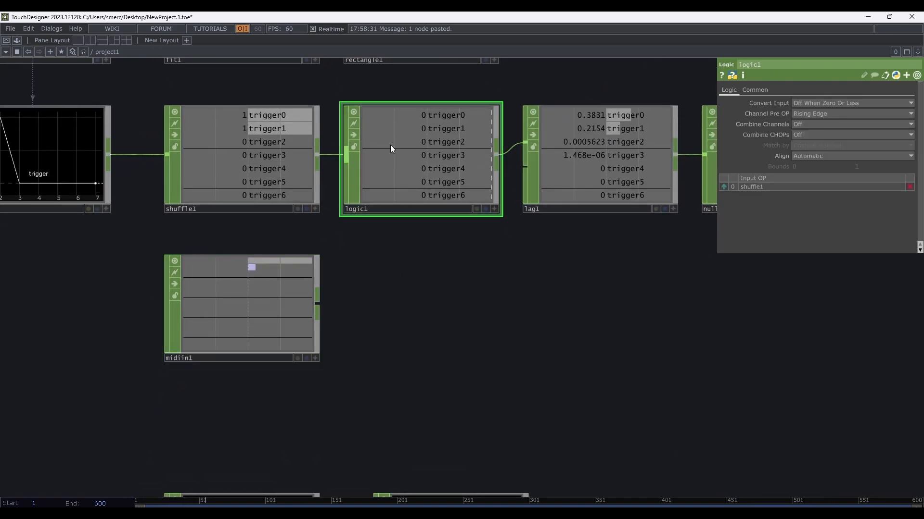
{"action": "left_click_drag", "start_coordinate": [457, 274], "coordinate": [386, 282]}
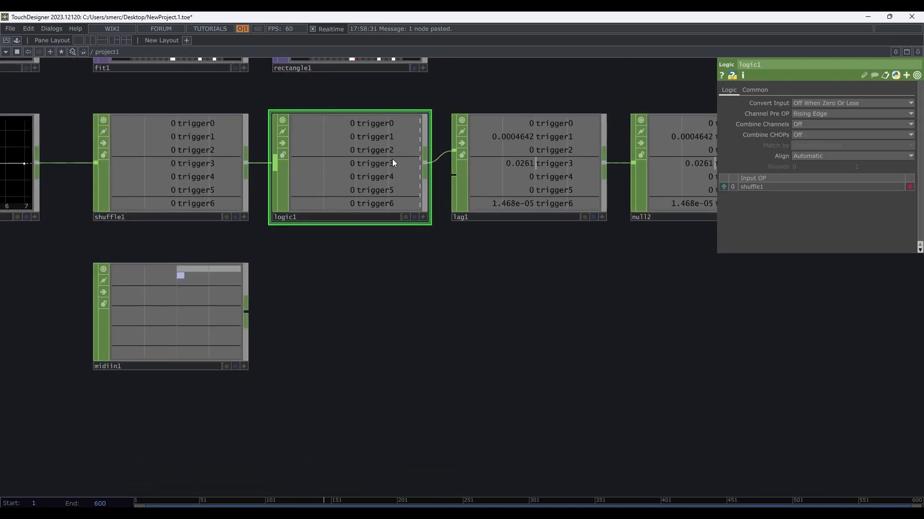
{"action": "left_click", "coordinate": [428, 164]}
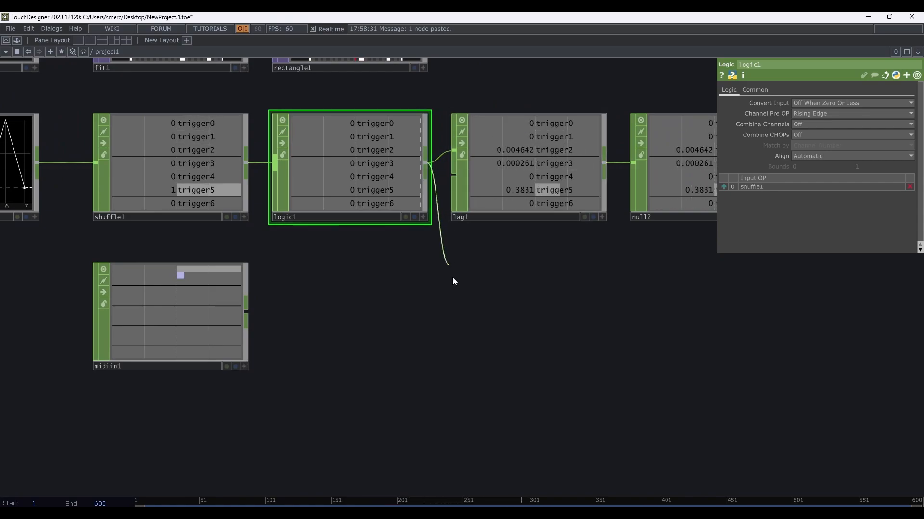
{"action": "left_click", "coordinate": [458, 308]}
{"action": "type", "text": "ren"}
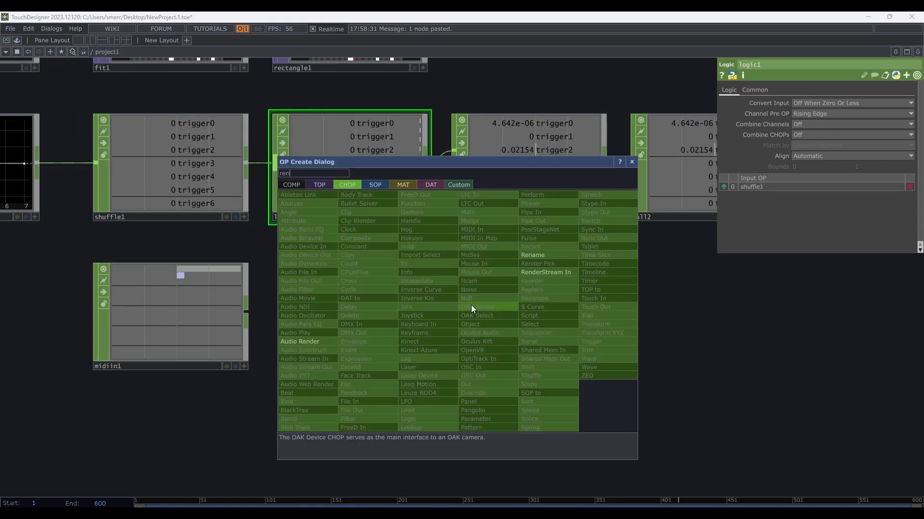
{"action": "left_click", "coordinate": [533, 255]}
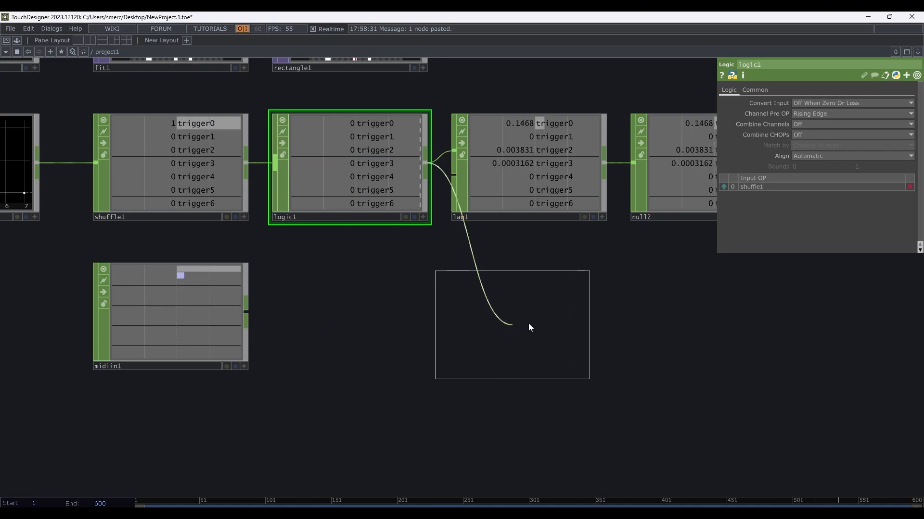
{"action": "left_click", "coordinate": [542, 313]}
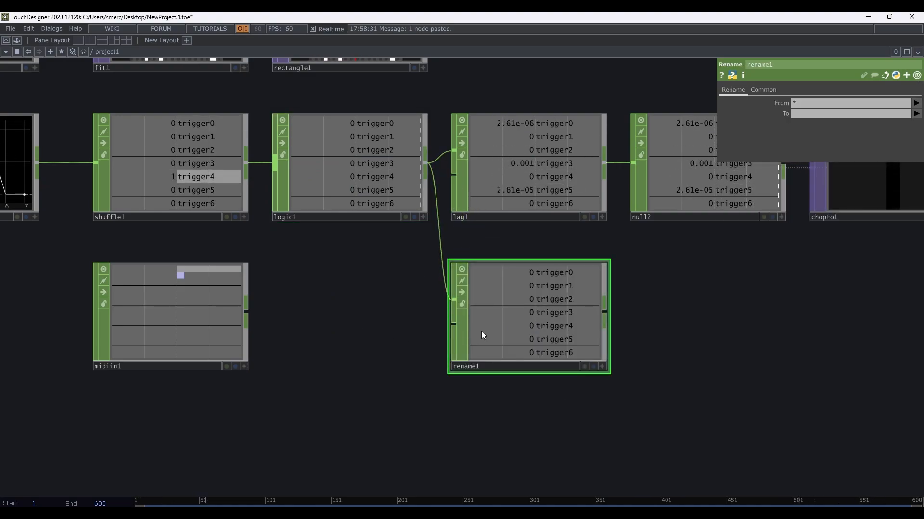
{"action": "scroll", "coordinate": [539, 296], "scroll_direction": "up", "scroll_amount": 3}
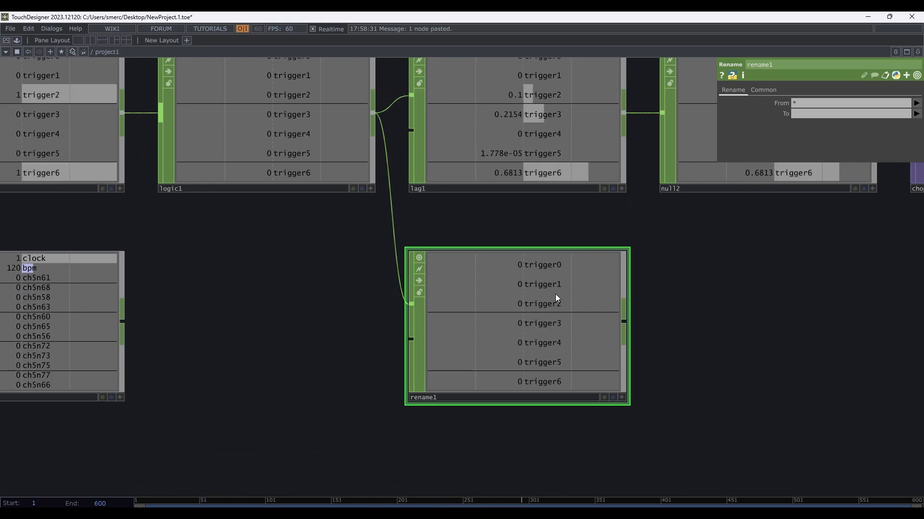
{"action": "left_click_drag", "start_coordinate": [97, 329], "coordinate": [330, 325]}
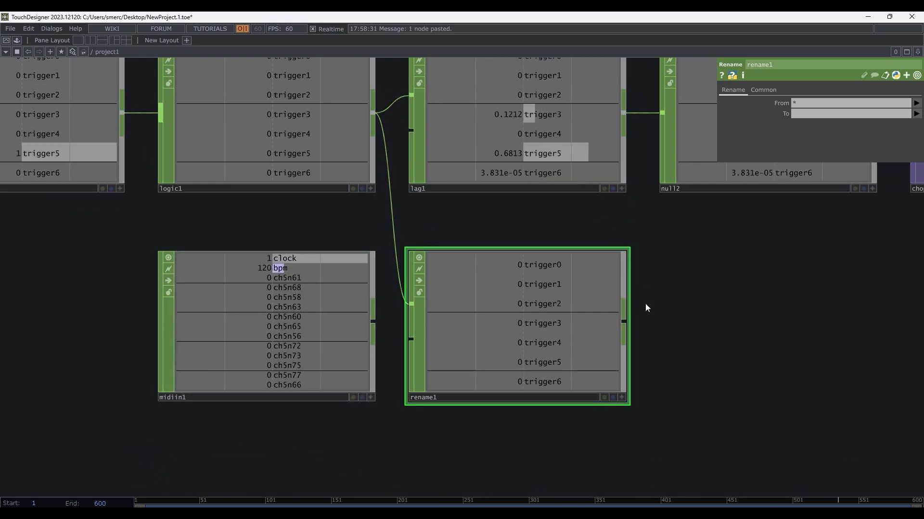
- Connect a new MIDI Out CHOP to the output of rename1
{"action": "left_click_drag", "start_coordinate": [697, 296], "coordinate": [581, 276]}
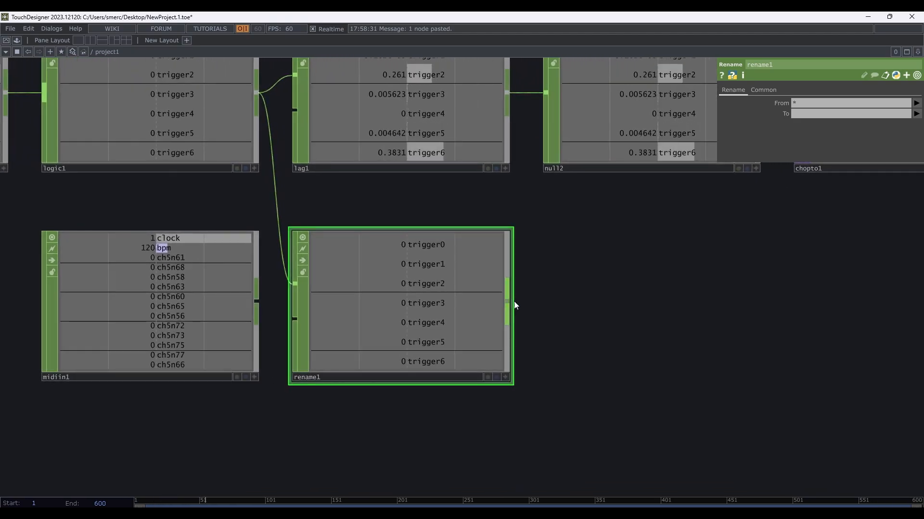
{"action": "left_click", "coordinate": [509, 302]}
{"action": "left_click", "coordinate": [614, 305]}
{"action": "type", "text": "mid"}
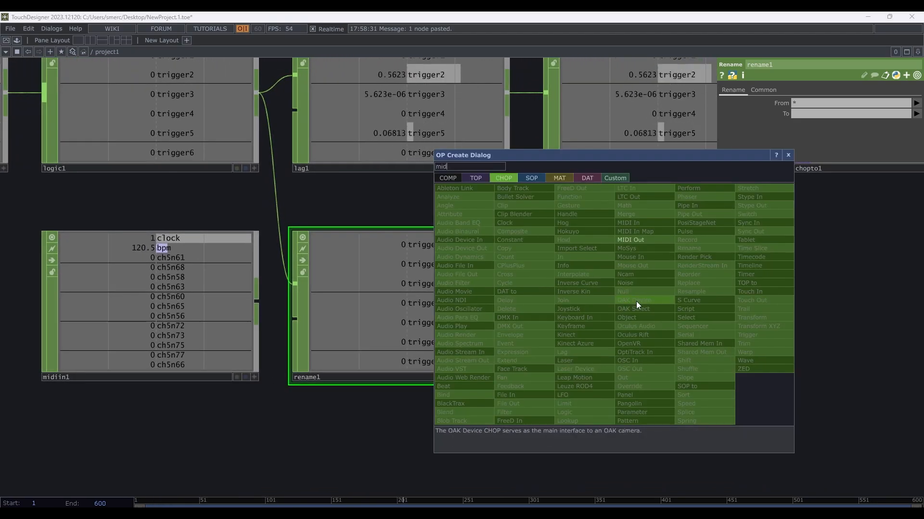
{"action": "left_click", "coordinate": [639, 240]}
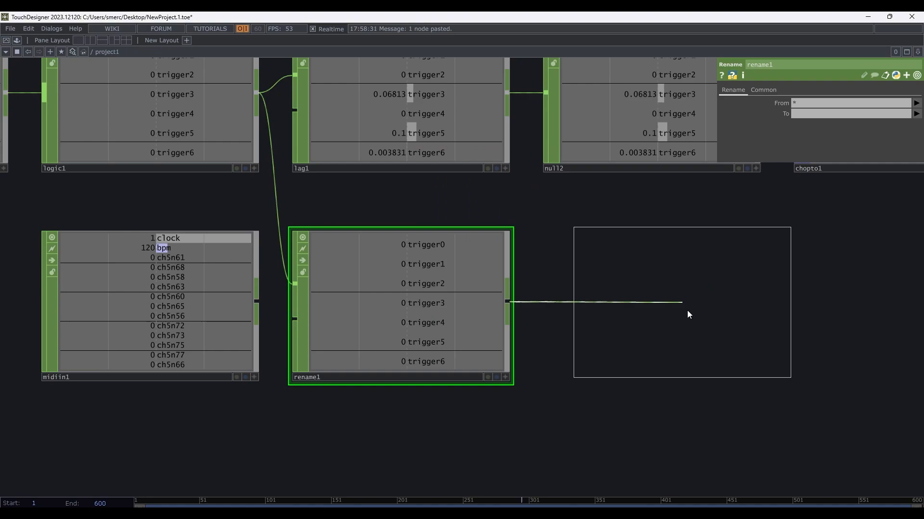
{"action": "left_click", "coordinate": [668, 304]}
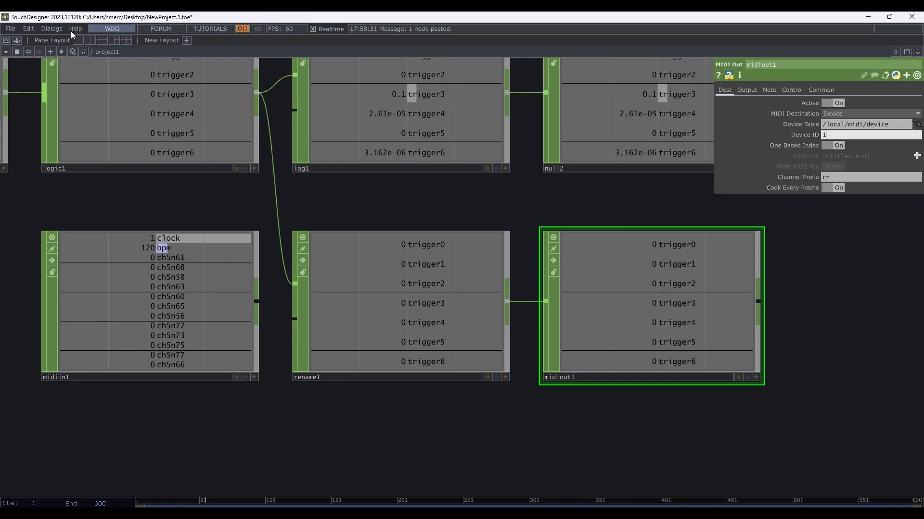
- Check the OP-XY input and output mapping in the MIDI Mapper, adding and removing a blank second mapping
{"action": "left_click", "coordinate": [52, 29]}
{"action": "left_click", "coordinate": [77, 88]}
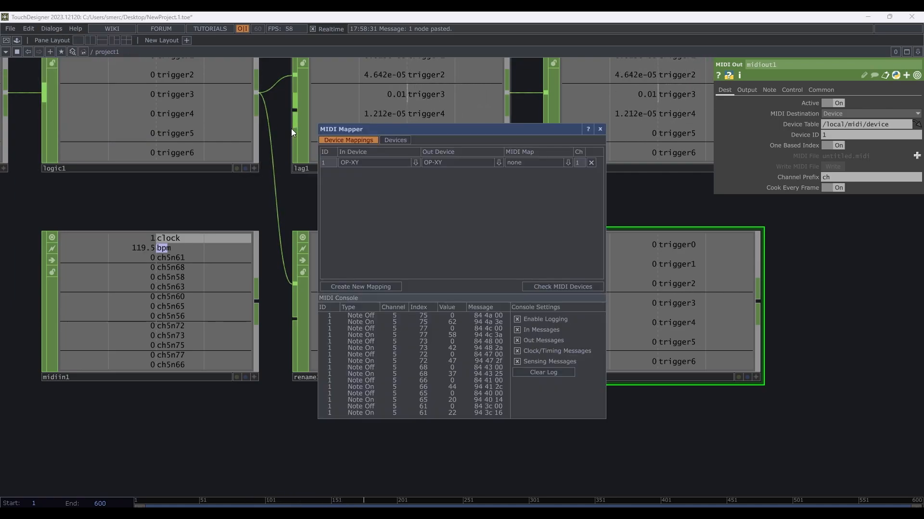
{"action": "left_click", "coordinate": [377, 285]}
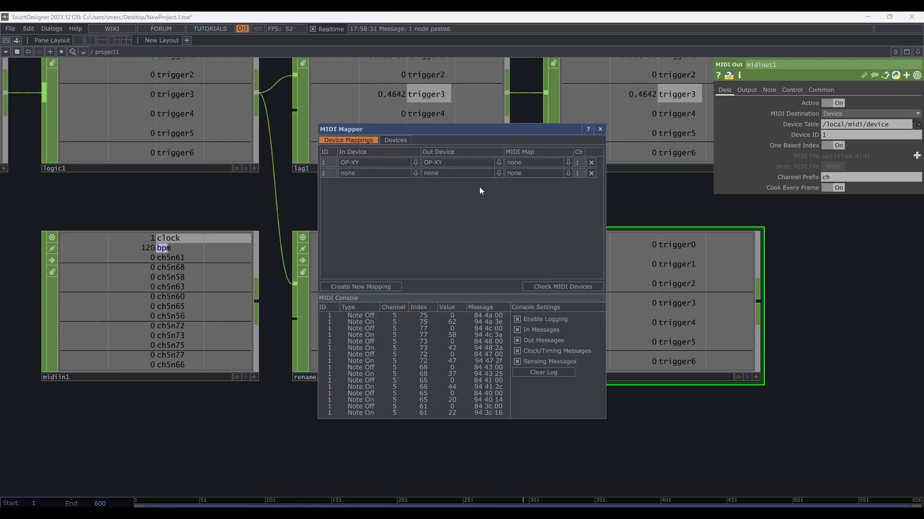
{"action": "left_click", "coordinate": [592, 172]}
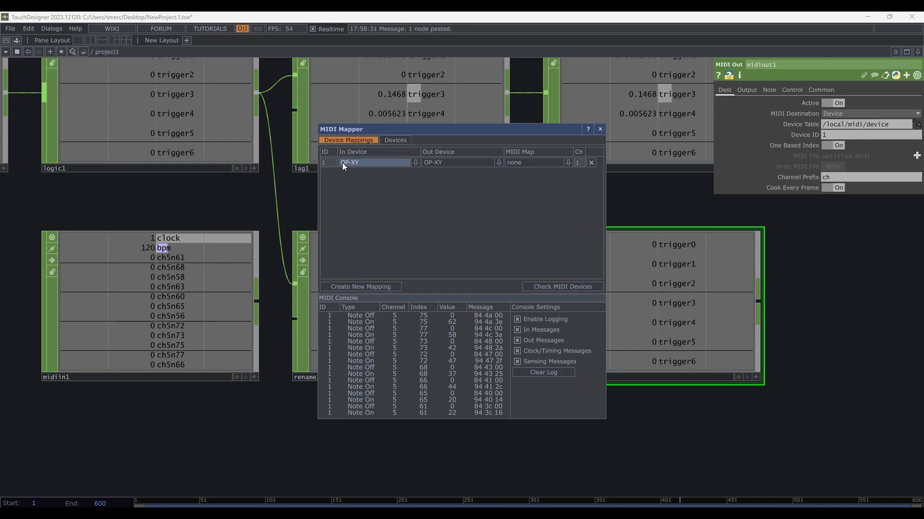
{"action": "left_click", "coordinate": [599, 129]}
- Compare midiout1's device ID, channel prefix and note name settings with the channel names in midiin1
{"action": "left_click_drag", "start_coordinate": [835, 135], "coordinate": [810, 134]}
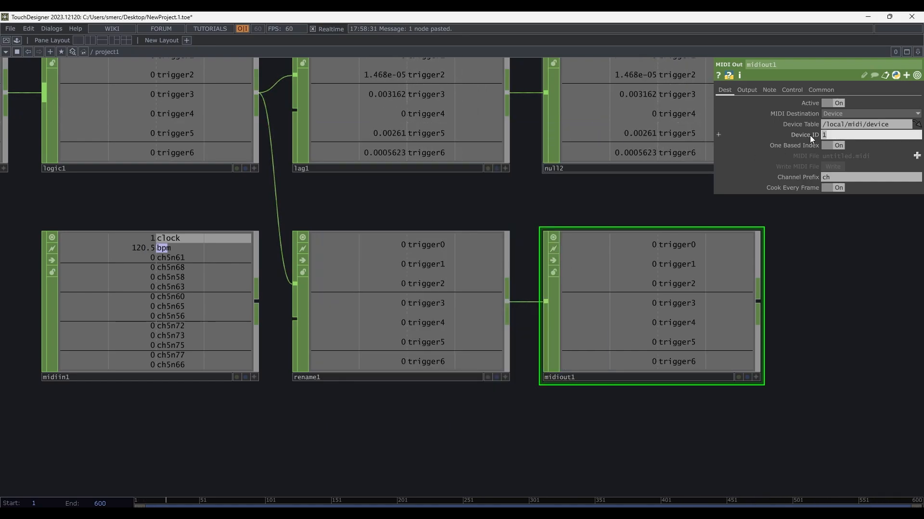
{"action": "left_click", "coordinate": [825, 177]}
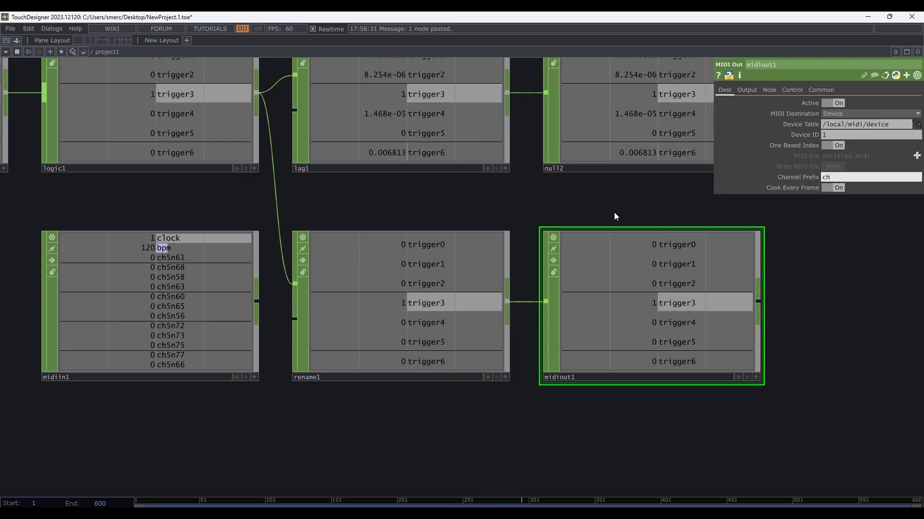
{"action": "scroll", "coordinate": [121, 319], "scroll_direction": "up", "scroll_amount": 5}
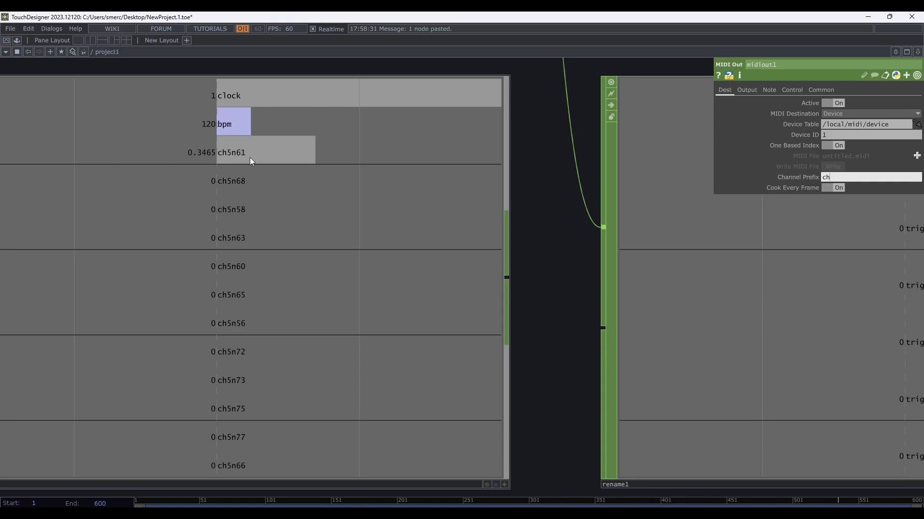
{"action": "scroll", "coordinate": [226, 165], "scroll_direction": "down", "scroll_amount": 4}
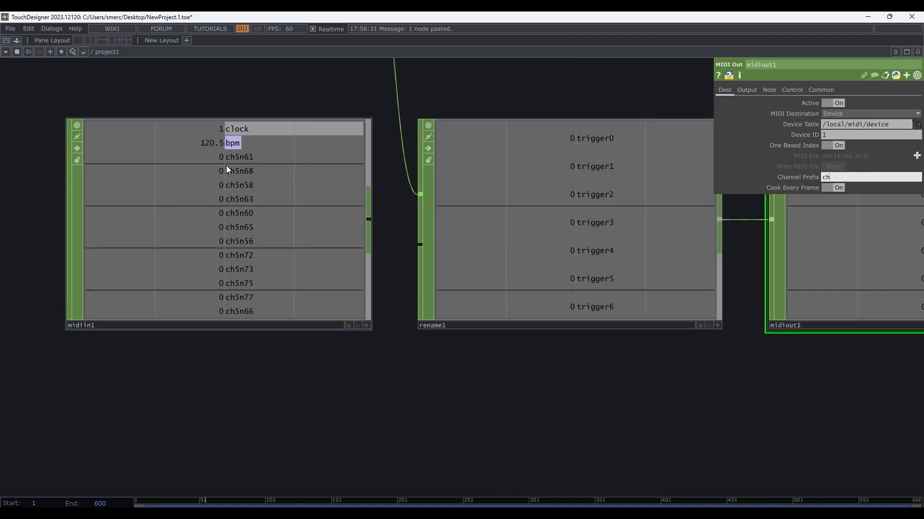
{"action": "scroll", "coordinate": [306, 191], "scroll_direction": "down", "scroll_amount": 3}
{"action": "left_click_drag", "start_coordinate": [354, 155], "coordinate": [258, 175]}
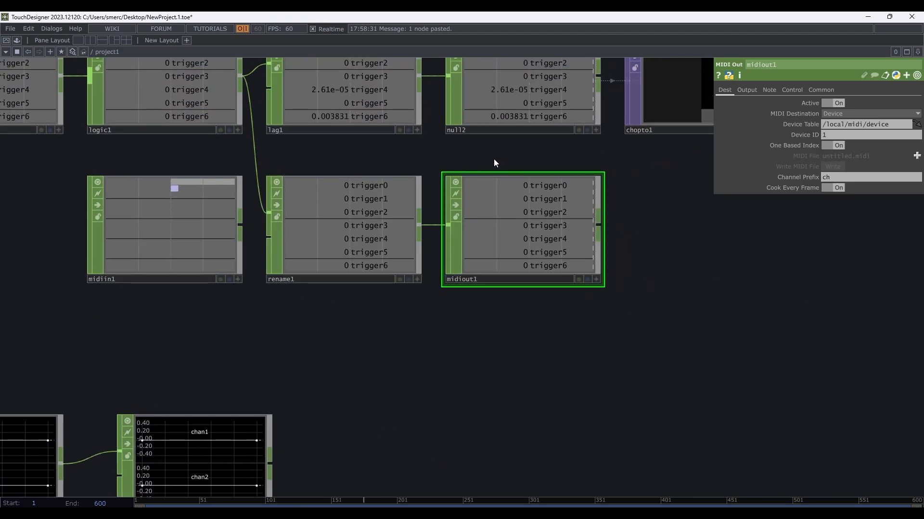
{"action": "left_click_drag", "start_coordinate": [494, 159], "coordinate": [499, 181]}
{"action": "scroll", "coordinate": [507, 222], "scroll_direction": "up", "scroll_amount": 2}
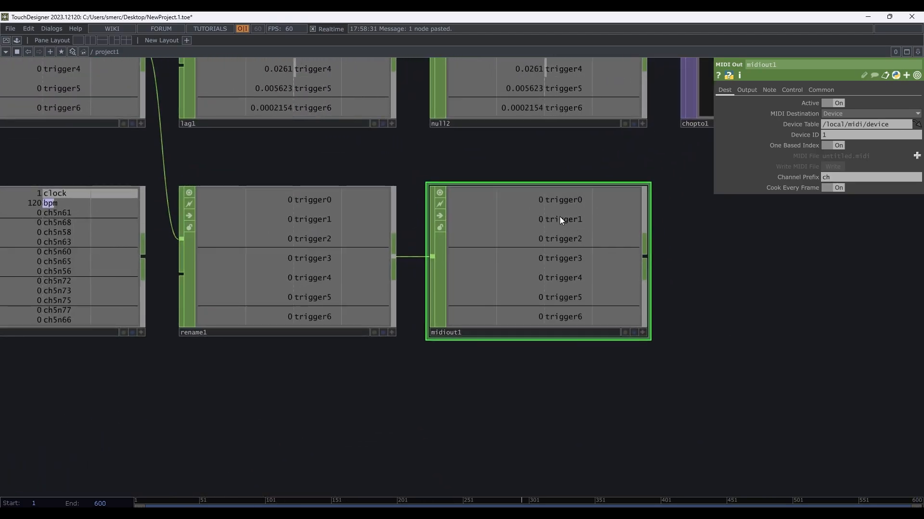
{"action": "left_click", "coordinate": [765, 92]}
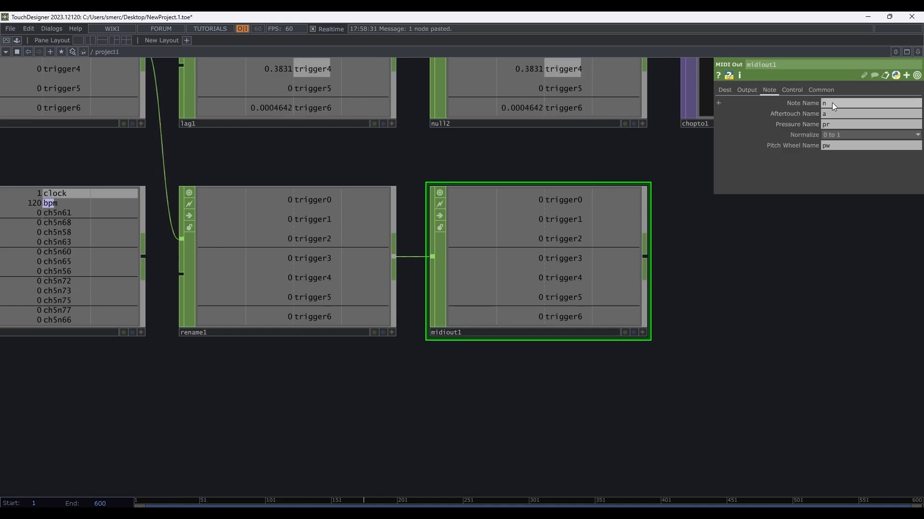
{"action": "left_click", "coordinate": [731, 90]}
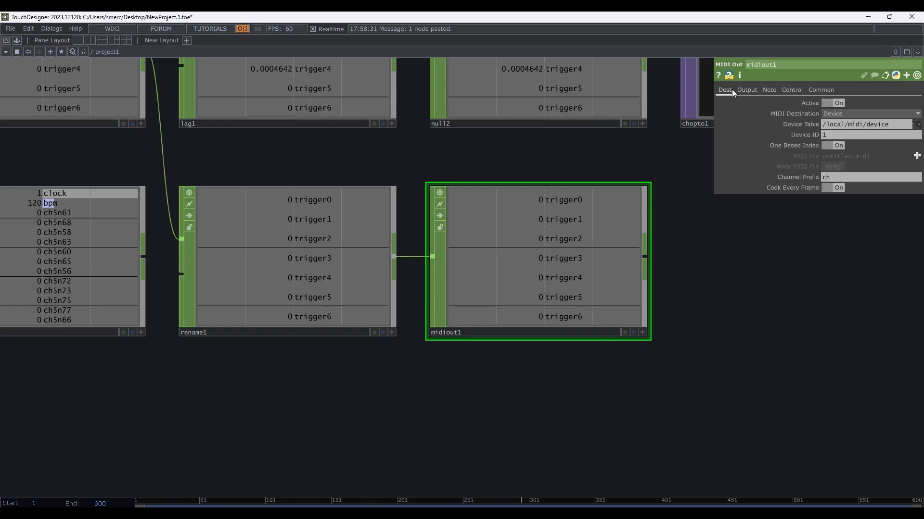
{"action": "left_click", "coordinate": [832, 177]}
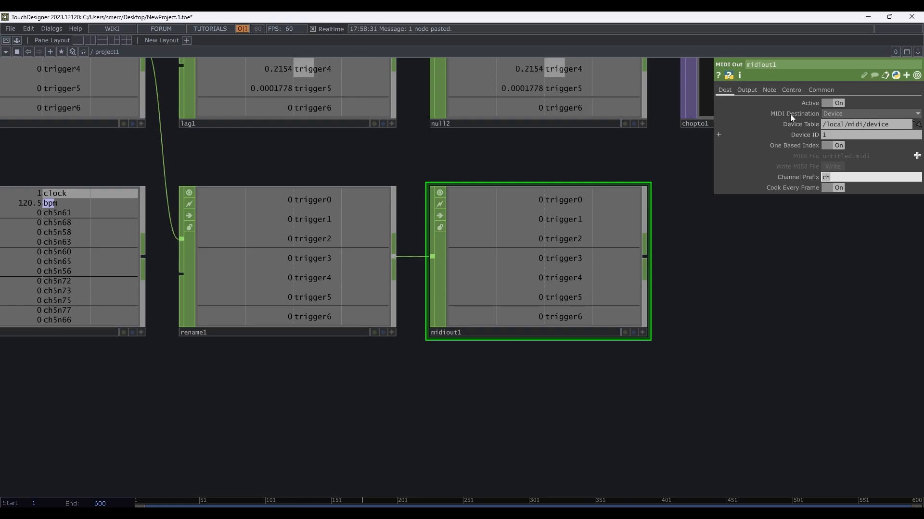
{"action": "left_click", "coordinate": [770, 90]}
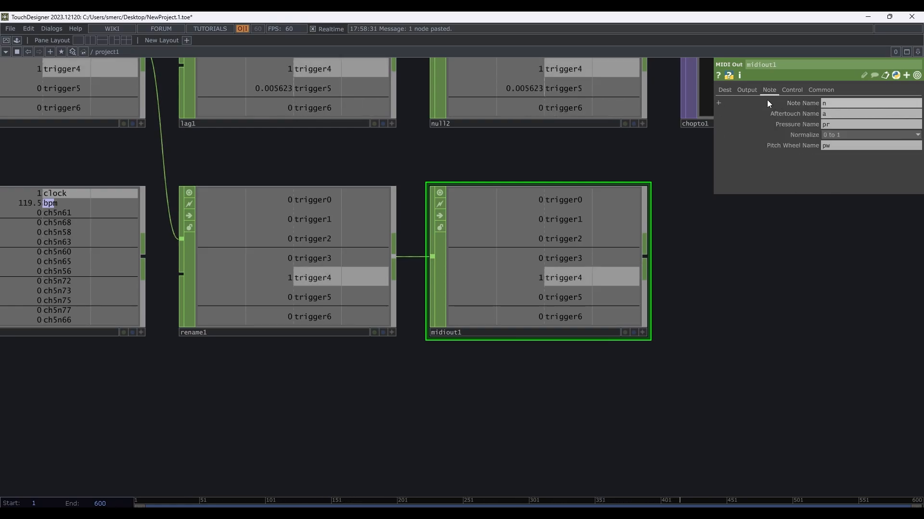
- Set rename1's target name to ch5n61 for the first trigger channel
{"action": "left_click", "coordinate": [313, 267]}
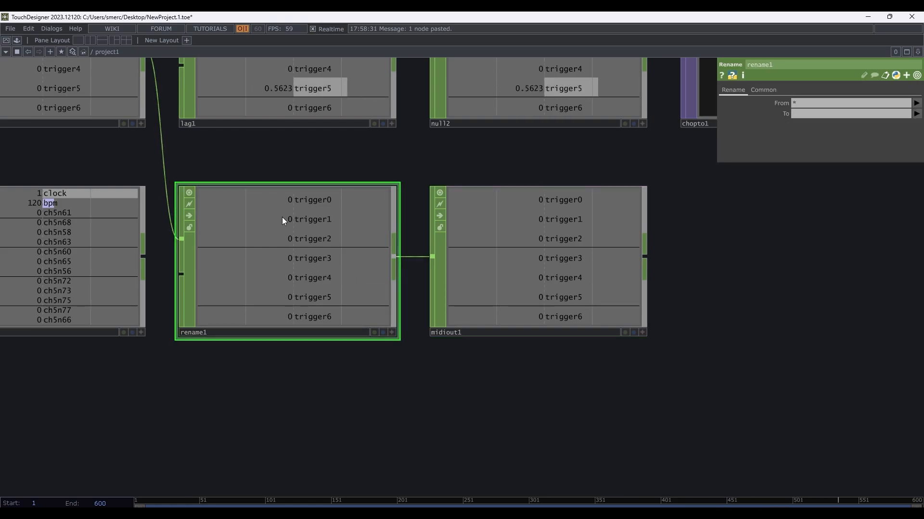
{"action": "left_click", "coordinate": [828, 114]}
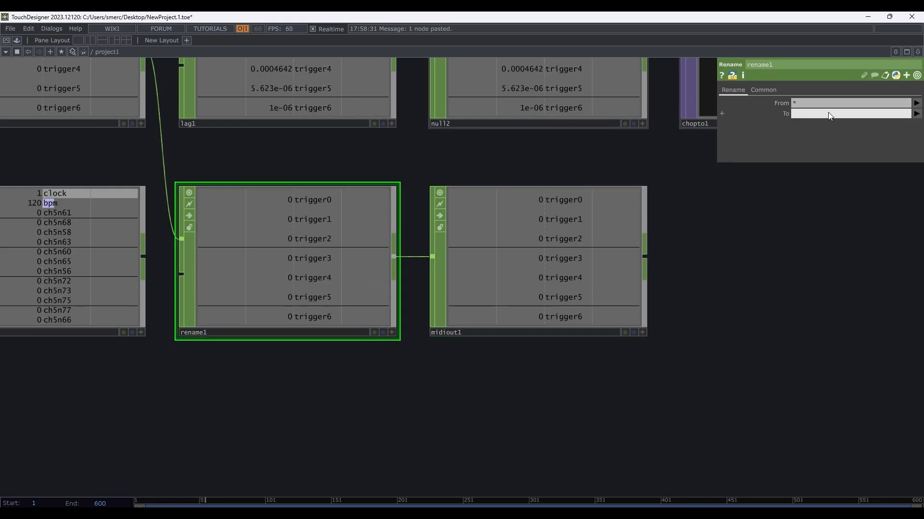
{"action": "type", "text": "ch"}
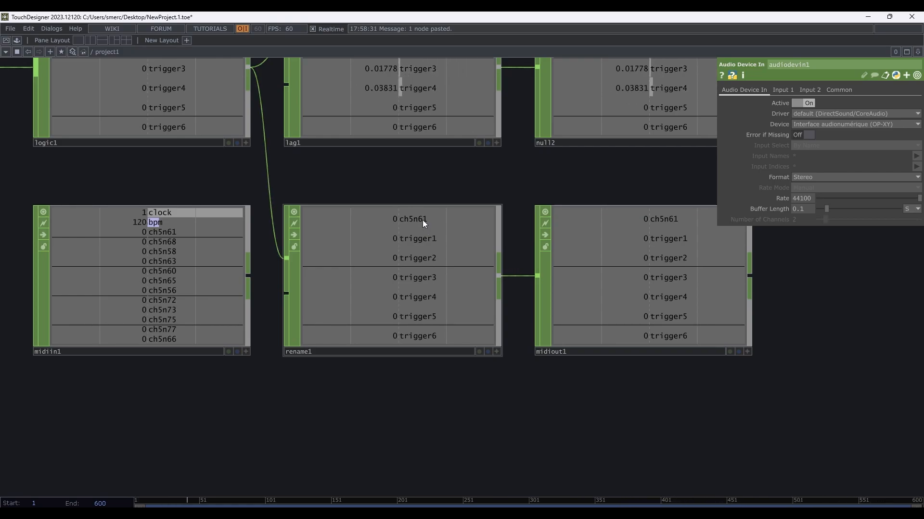
- Check the audio returning through audiodevin1 while the renamed trigger plays a note on the OP-XY
{"action": "scroll", "coordinate": [423, 220], "scroll_direction": "down", "scroll_amount": 2}
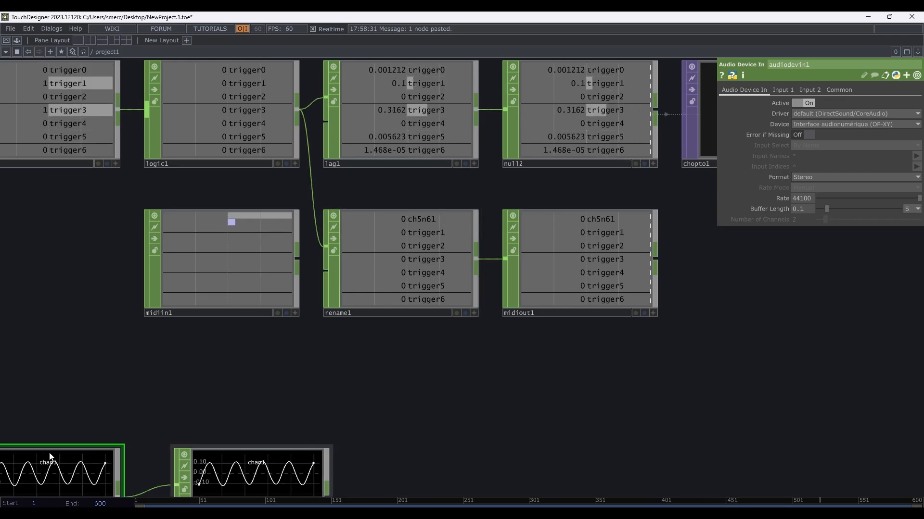
{"action": "right_click_drag", "start_coordinate": [20, 421], "coordinate": [311, 480]}
{"action": "left_click_drag", "start_coordinate": [201, 408], "coordinate": [201, 406]}
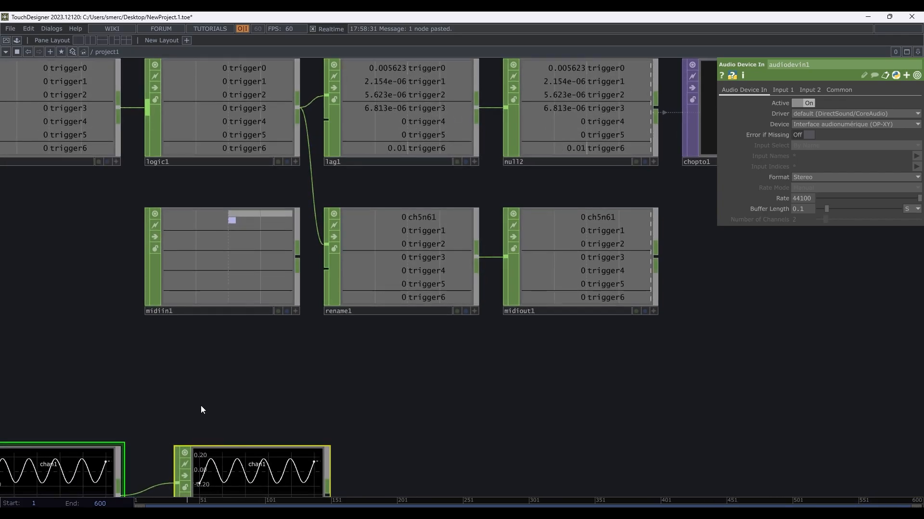
{"action": "left_click", "coordinate": [201, 406]}
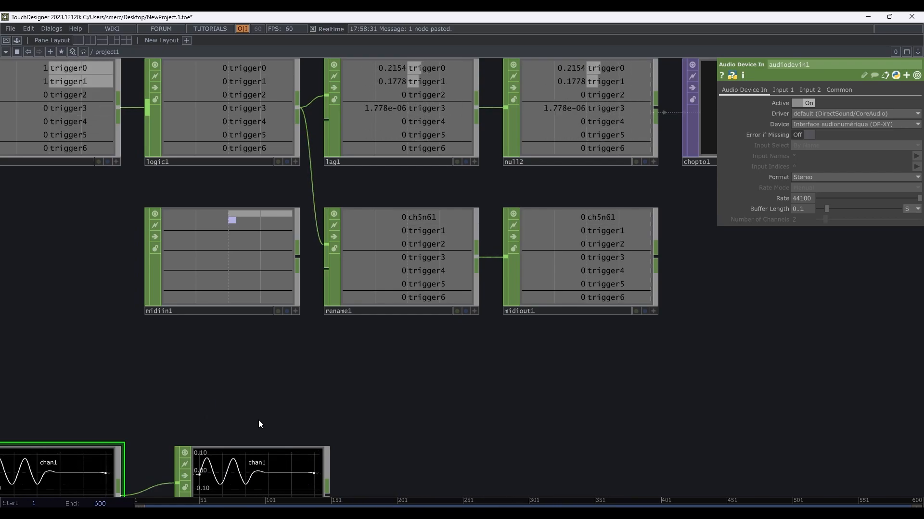
- Extend rename1's target names with ch5n65 and ch5n66 for the second and third triggers, using note channels listed in midiin1
{"action": "left_click", "coordinate": [406, 265]}
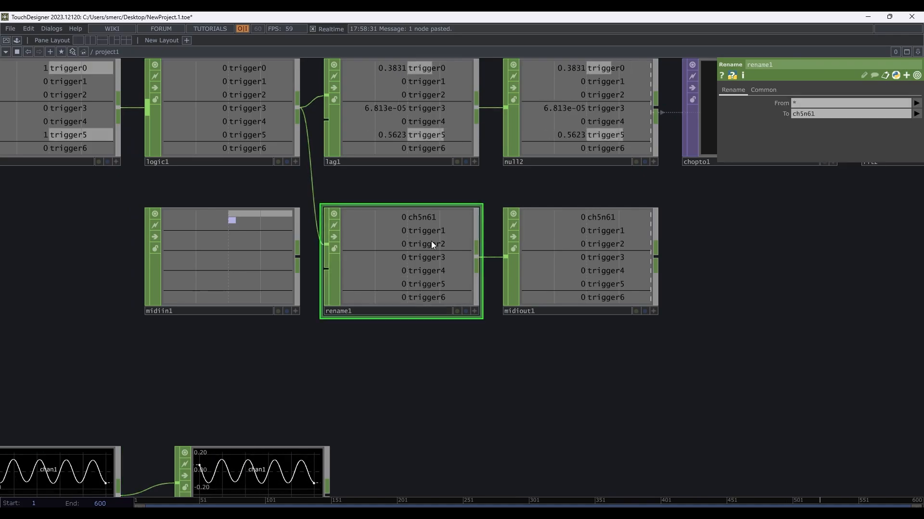
{"action": "scroll", "coordinate": [425, 215], "scroll_direction": "up", "scroll_amount": 2}
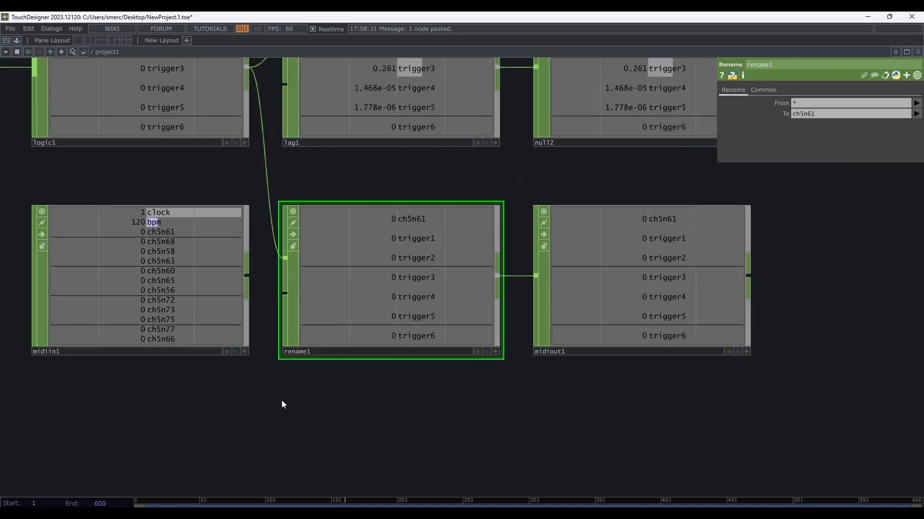
{"action": "scroll", "coordinate": [209, 253], "scroll_direction": "up", "scroll_amount": 4}
{"action": "scroll", "coordinate": [209, 247], "scroll_direction": "down", "scroll_amount": 1}
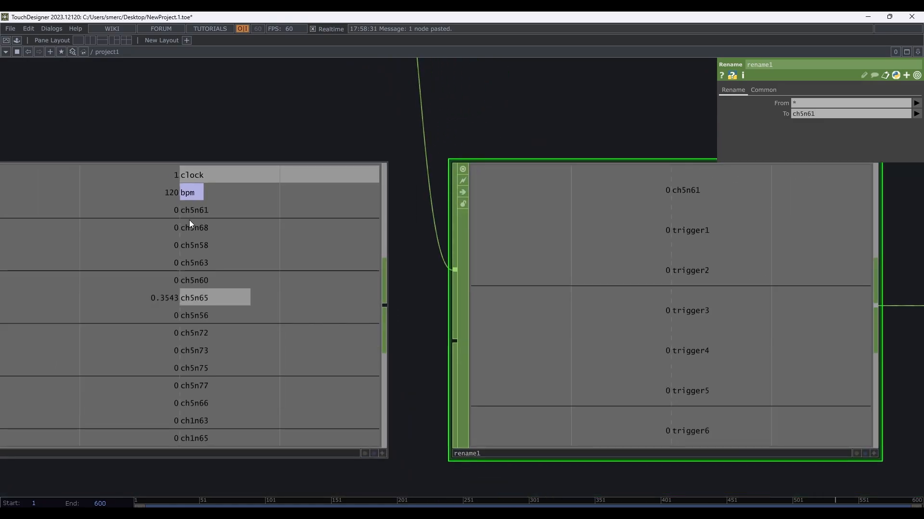
{"action": "scroll", "coordinate": [215, 287], "scroll_direction": "down", "scroll_amount": 2}
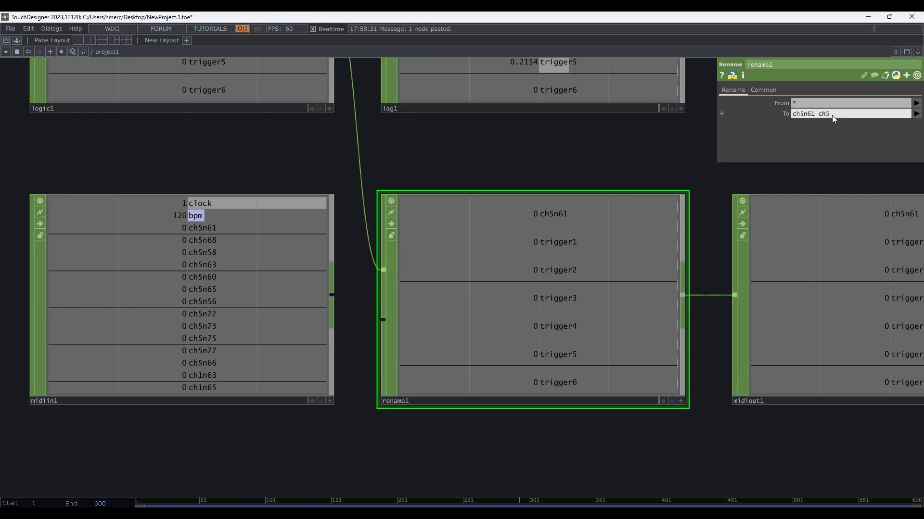
{"action": "type", "text": "65"}
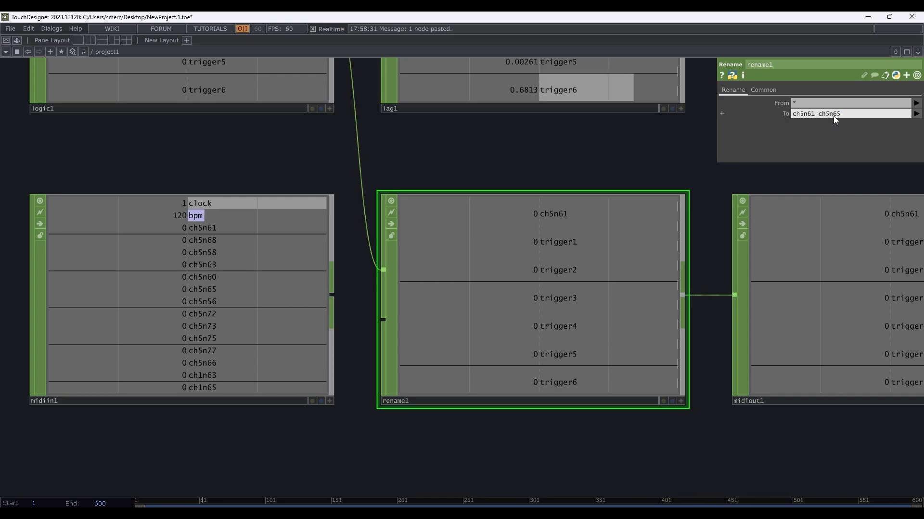
{"action": "left_click_drag", "start_coordinate": [824, 115], "coordinate": [819, 115]}
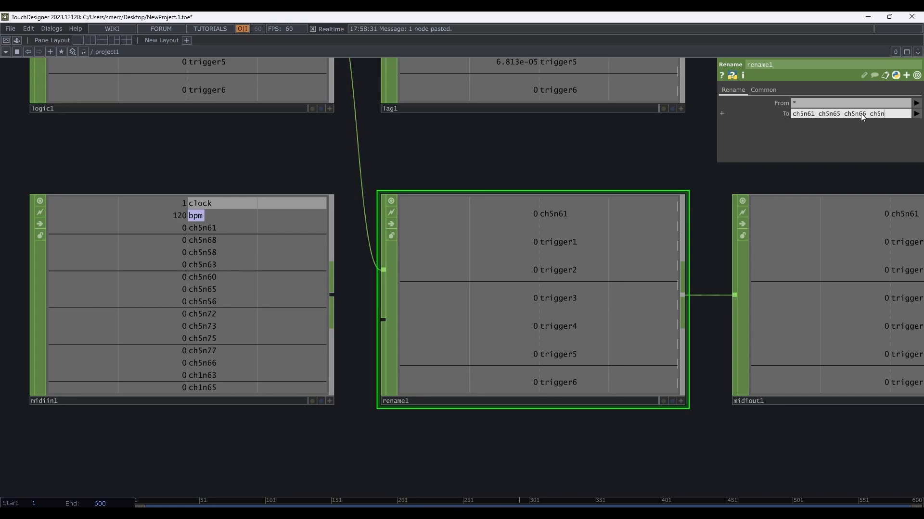
- Complete rename1's target names with ch5n68, ch5n72, ch5n73 and ch5n77 for the remaining trigger channels
{"action": "type", "text": "ch5n"}
{"action": "type", "text": "ch5n"}
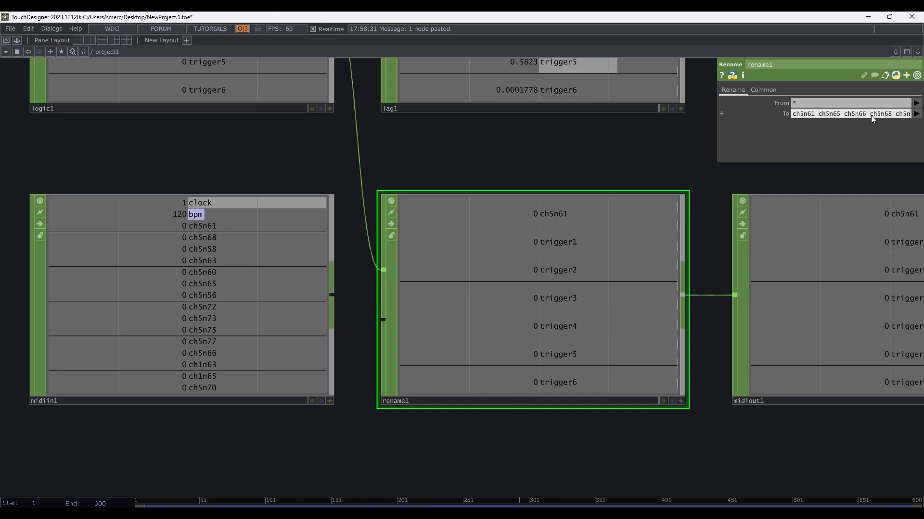
{"action": "type", "text": "72"}
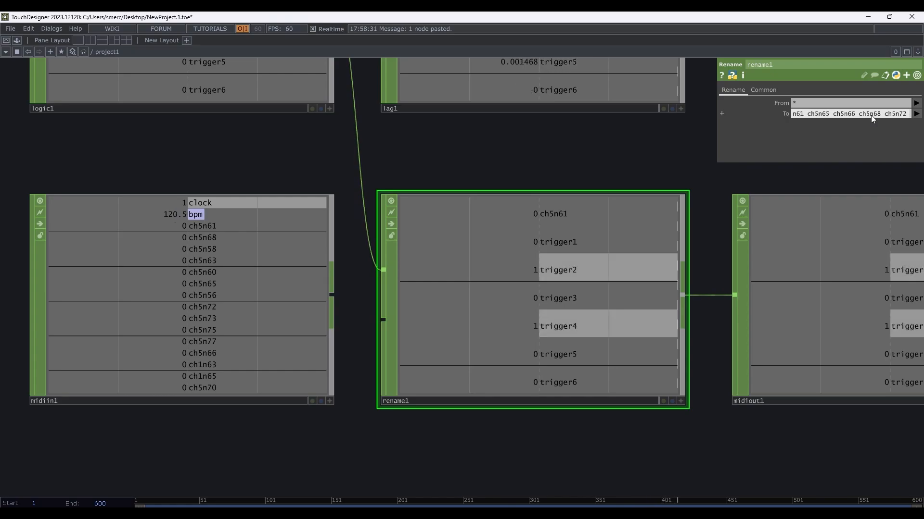
{"action": "type", "text": " ch5n"}
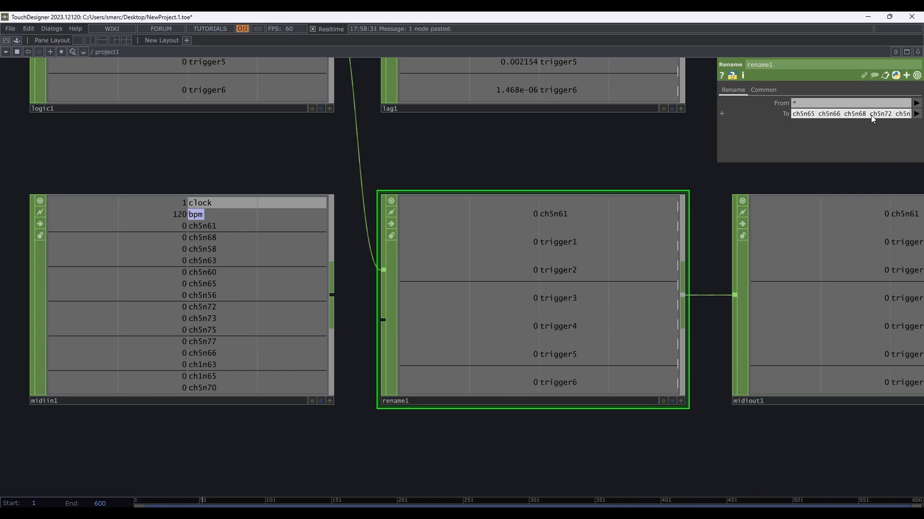
{"action": "type", "text": "73"}
{"action": "key", "text": "Return"}
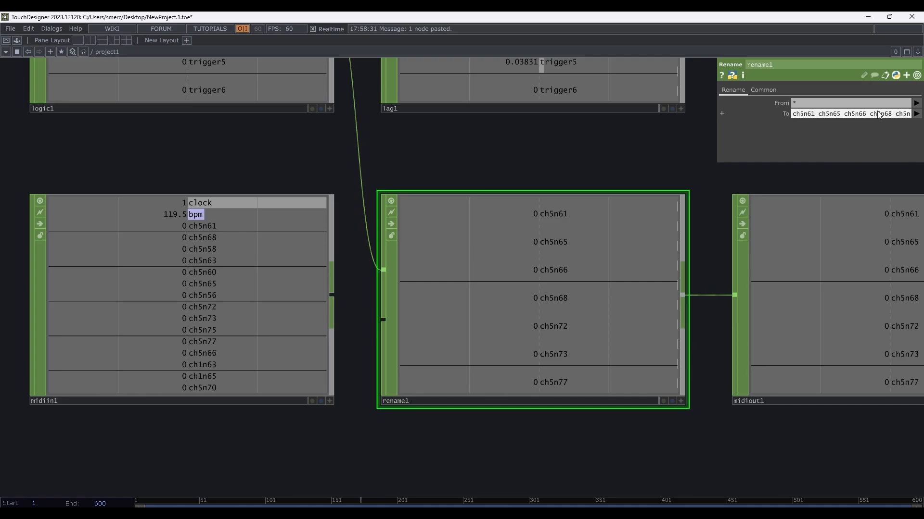
- Check the row flashes in over1 against the scan line while the renamed triggers play notes on the OP-XY
{"action": "left_click_drag", "start_coordinate": [548, 152], "coordinate": [460, 184]}
{"action": "scroll", "coordinate": [376, 235], "scroll_direction": "down", "scroll_amount": 3}
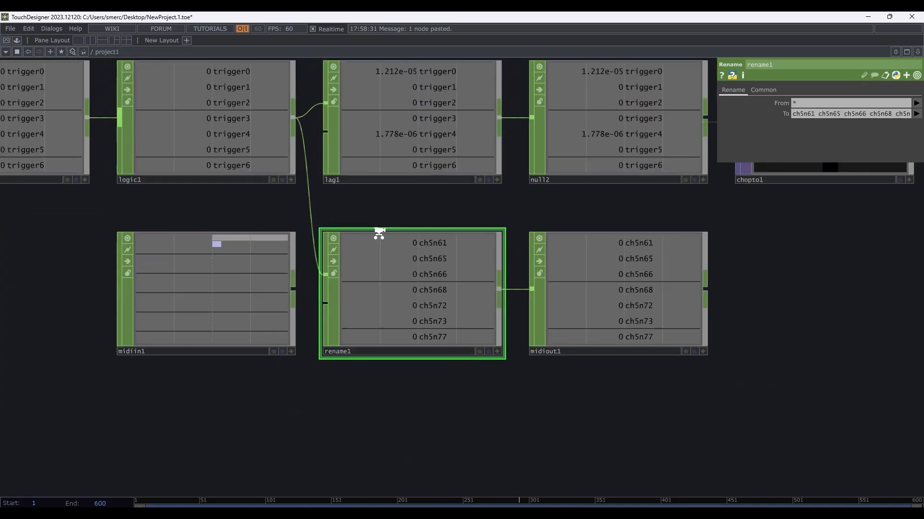
{"action": "left_click_drag", "start_coordinate": [701, 280], "coordinate": [529, 346]}
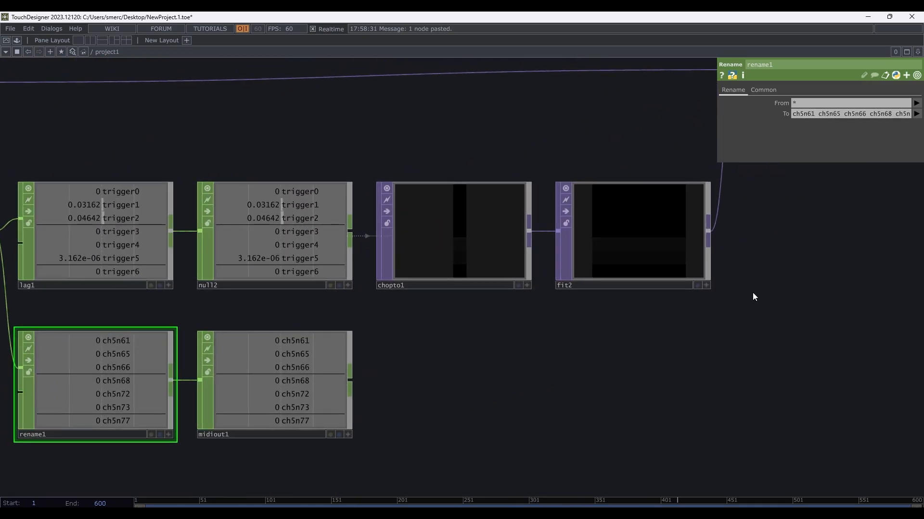
{"action": "left_click_drag", "start_coordinate": [831, 230], "coordinate": [596, 316]}
{"action": "scroll", "coordinate": [600, 155], "scroll_direction": "up", "scroll_amount": 3}
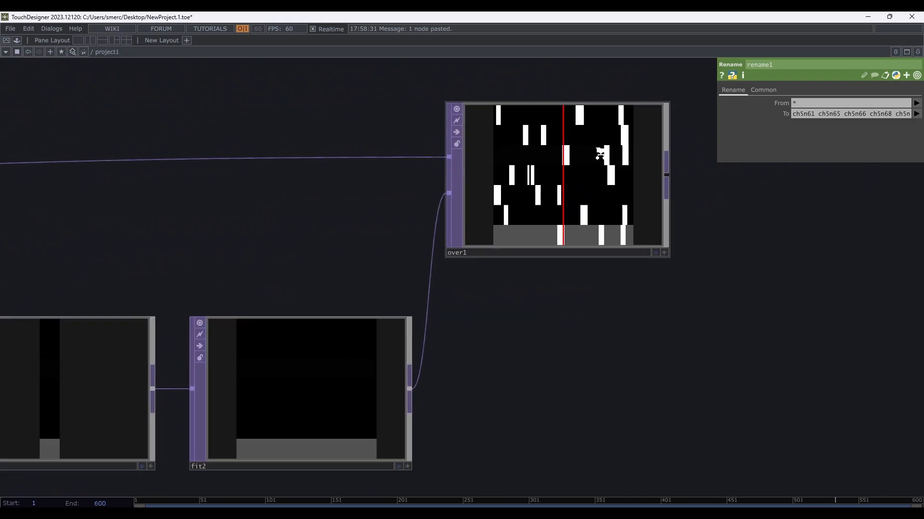
{"action": "left_click_drag", "start_coordinate": [778, 223], "coordinate": [752, 242]}
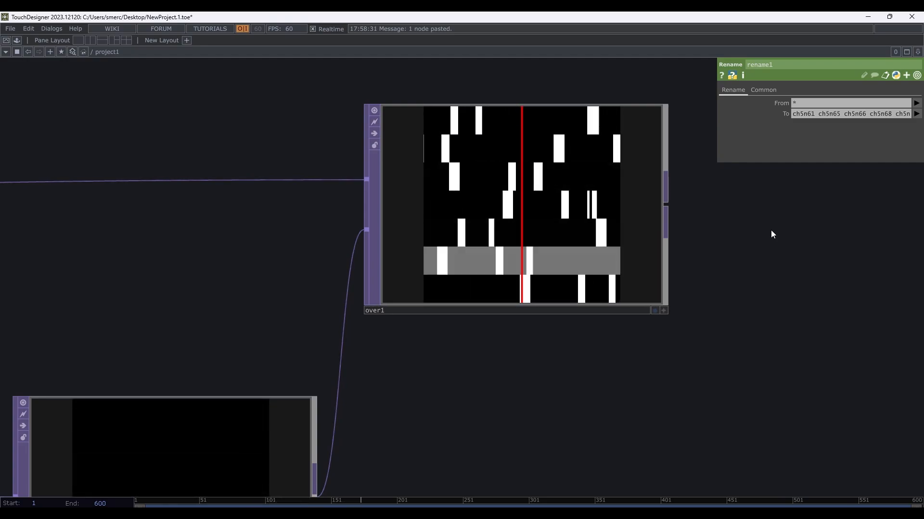
{"action": "scroll", "coordinate": [672, 243], "scroll_direction": "down", "scroll_amount": 3}
{"action": "scroll", "coordinate": [331, 282], "scroll_direction": "down", "scroll_amount": 4}
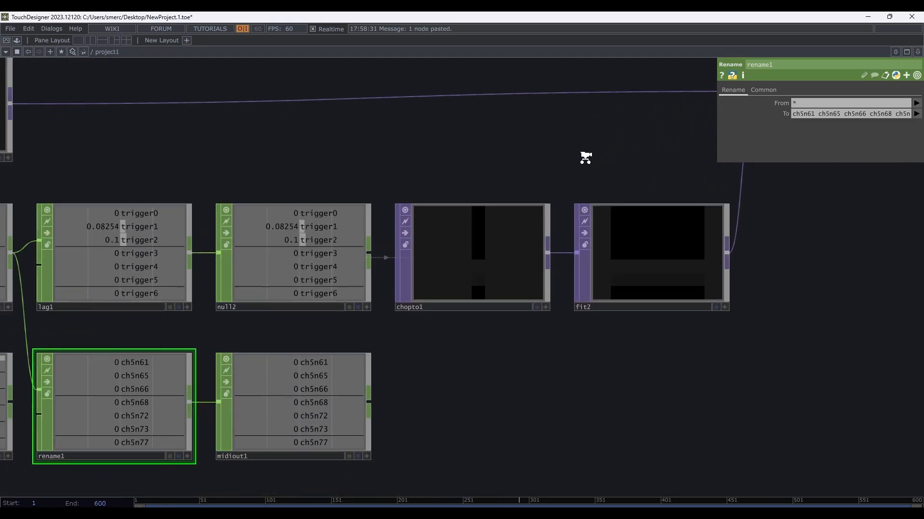
- Review audiodevin1's device settings and compare the timing of the returned audio with the row flashes in over1
{"action": "left_click", "coordinate": [279, 331]}
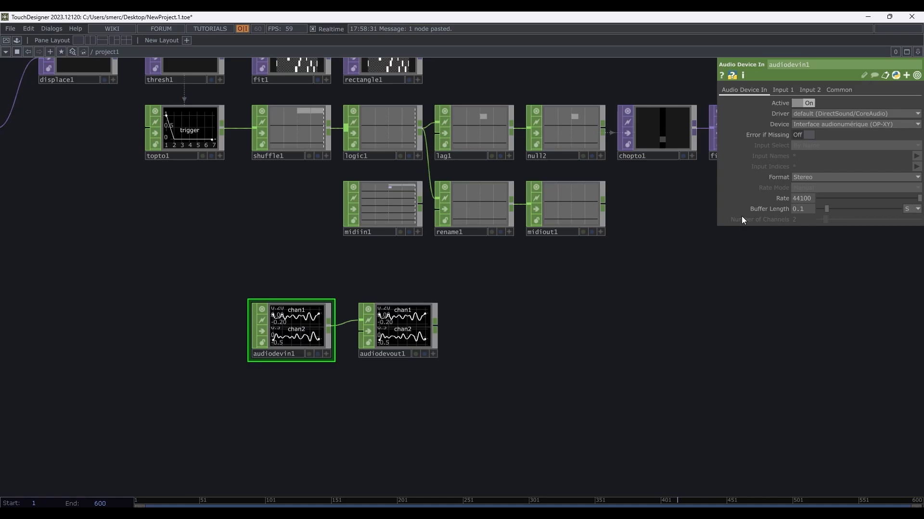
{"action": "left_click_drag", "start_coordinate": [617, 333], "coordinate": [396, 408]}
{"action": "left_click_drag", "start_coordinate": [559, 328], "coordinate": [608, 343]}
{"action": "scroll", "coordinate": [637, 309], "scroll_direction": "up", "scroll_amount": 3}
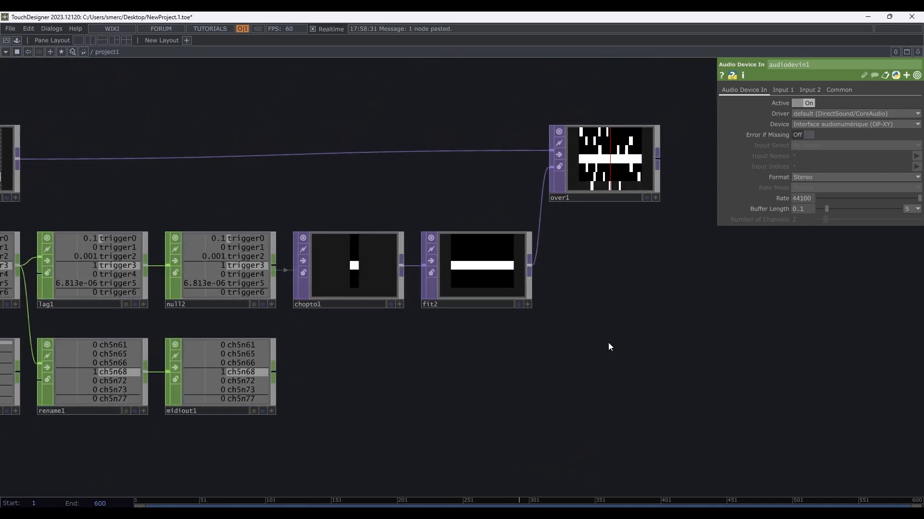
{"action": "left_click_drag", "start_coordinate": [554, 367], "coordinate": [707, 312]}
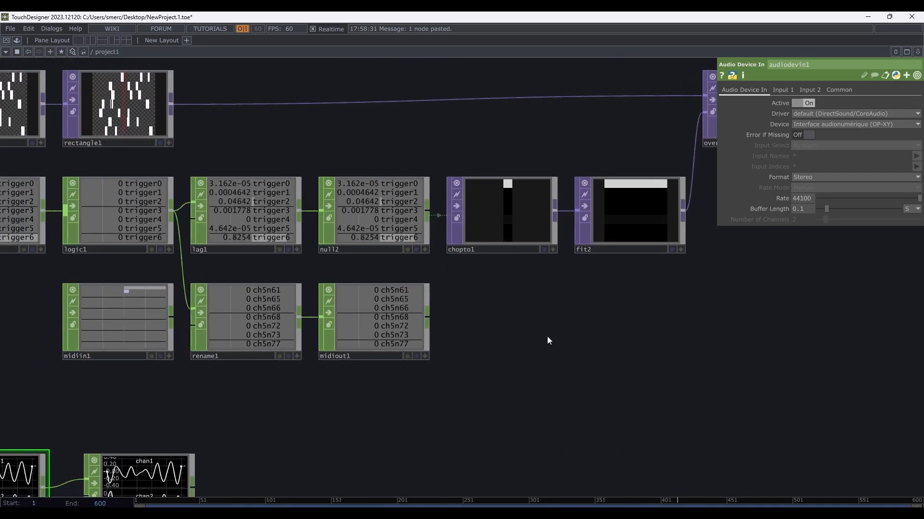
{"action": "left_click_drag", "start_coordinate": [546, 336], "coordinate": [553, 363]}
{"action": "scroll", "coordinate": [554, 364], "scroll_direction": "down", "scroll_amount": 2}
{"action": "scroll", "coordinate": [553, 364], "scroll_direction": "down", "scroll_amount": 2}
{"action": "left_click_drag", "start_coordinate": [619, 345], "coordinate": [563, 350]}
{"action": "left_click_drag", "start_coordinate": [674, 328], "coordinate": [567, 357]}
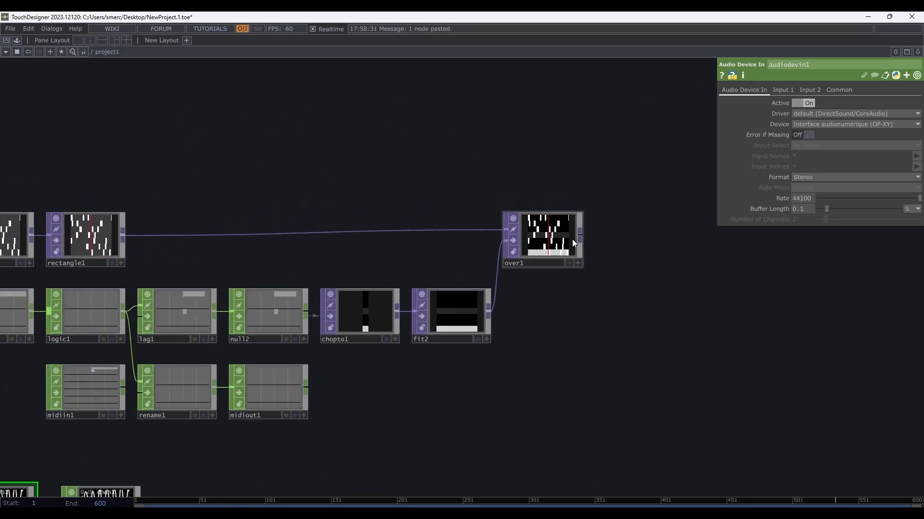
{"action": "scroll", "coordinate": [577, 240], "scroll_direction": "up", "scroll_amount": 5}
{"action": "scroll", "coordinate": [579, 240], "scroll_direction": "up", "scroll_amount": 2}
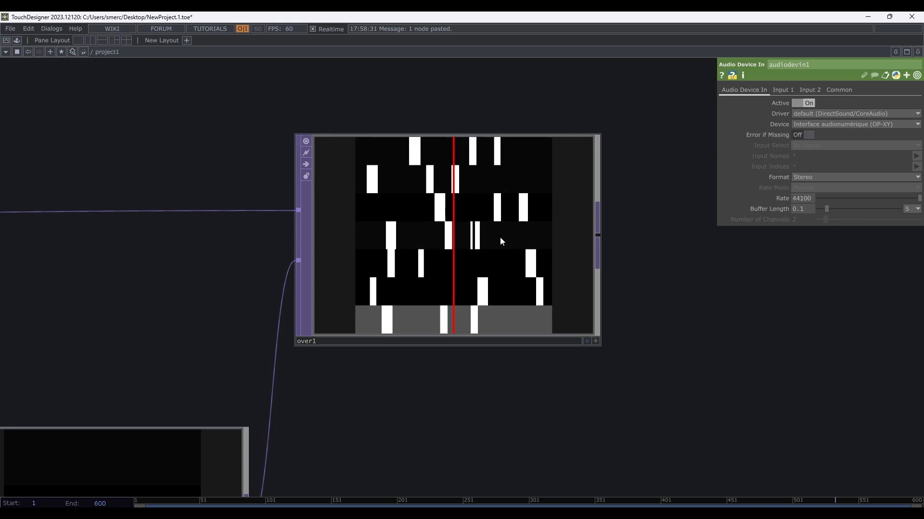
- Add a Cache TOP connected to the output of over1
{"action": "scroll", "coordinate": [500, 238], "scroll_direction": "down", "scroll_amount": 3}
{"action": "left_click_drag", "start_coordinate": [602, 247], "coordinate": [515, 231]}
{"action": "scroll", "coordinate": [513, 227], "scroll_direction": "down", "scroll_amount": 2}
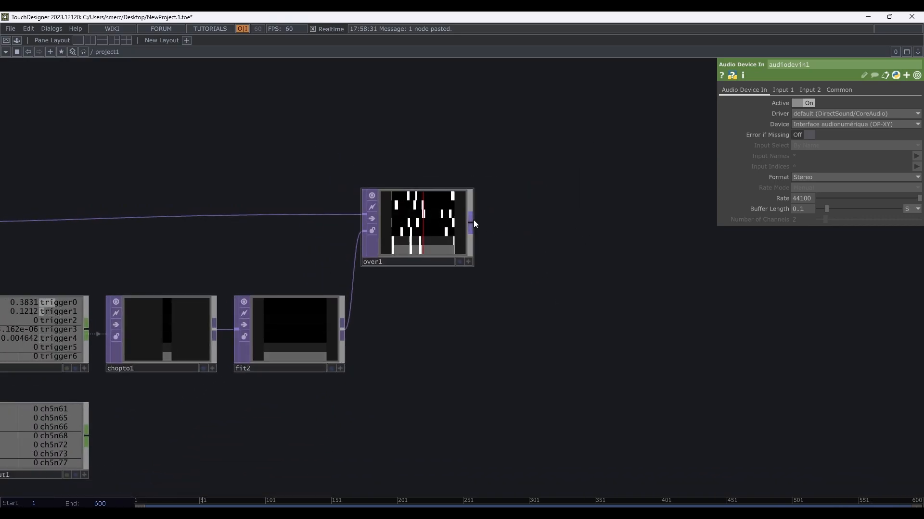
{"action": "left_click", "coordinate": [574, 221]}
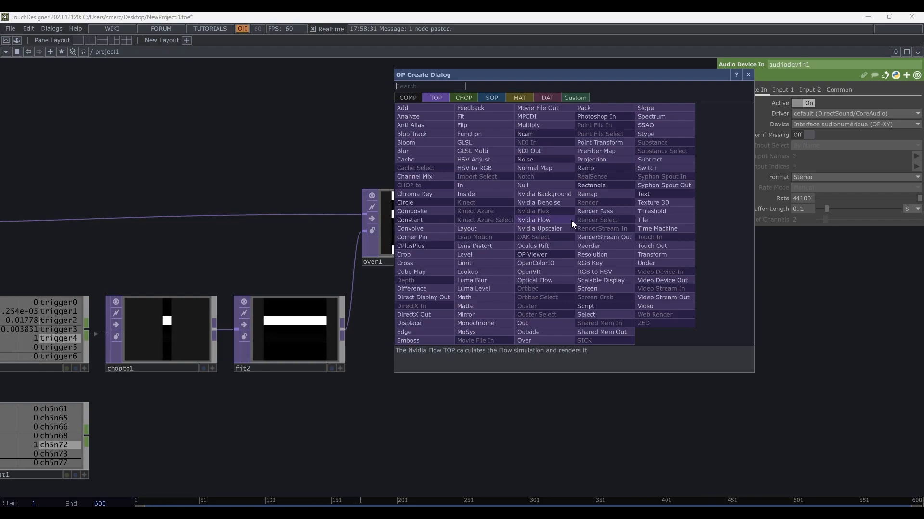
{"action": "type", "text": "cache"}
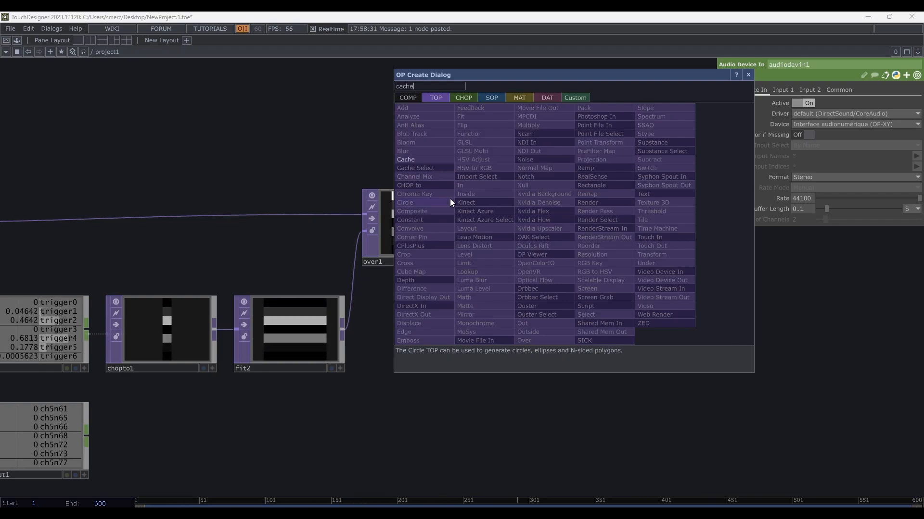
{"action": "key", "text": "Return"}
{"action": "left_click", "coordinate": [580, 219]}
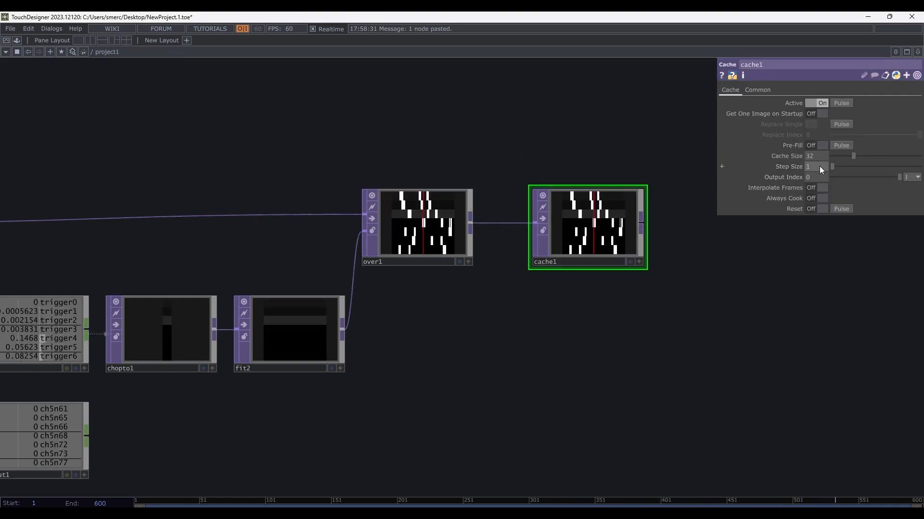
- Set cache1's output index to -20 to delay the image relative to over1
{"action": "scroll", "coordinate": [605, 224], "scroll_direction": "up", "scroll_amount": 5}
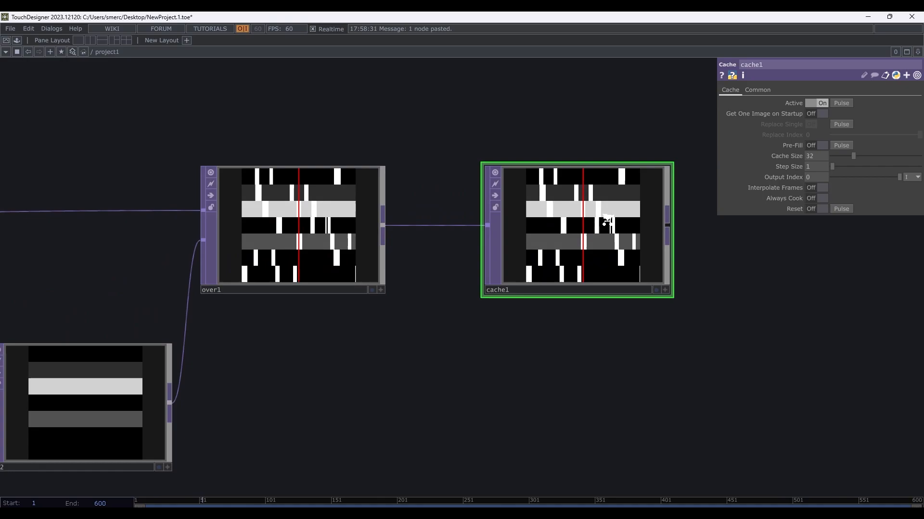
{"action": "left_click_drag", "start_coordinate": [898, 176], "coordinate": [888, 177]}
{"action": "scroll", "coordinate": [674, 236], "scroll_direction": "down", "scroll_amount": 6}
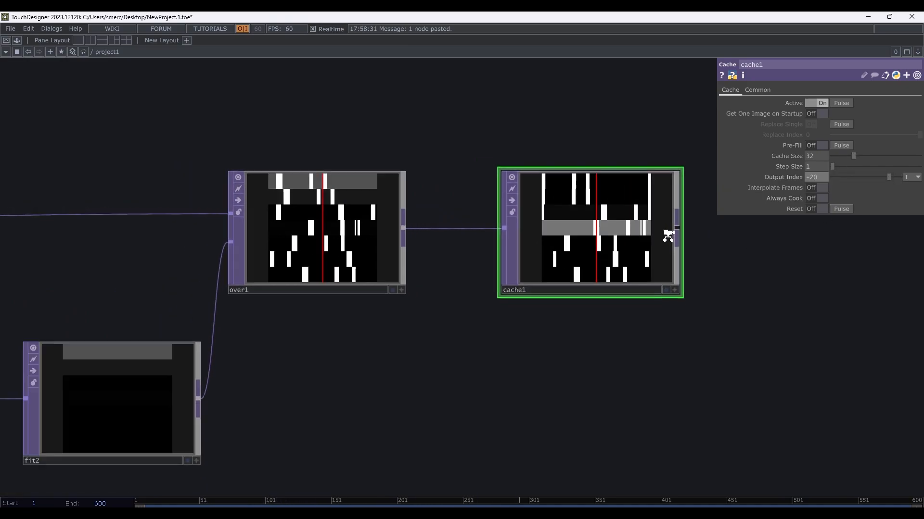
{"action": "left_click_drag", "start_coordinate": [642, 294], "coordinate": [568, 209]}
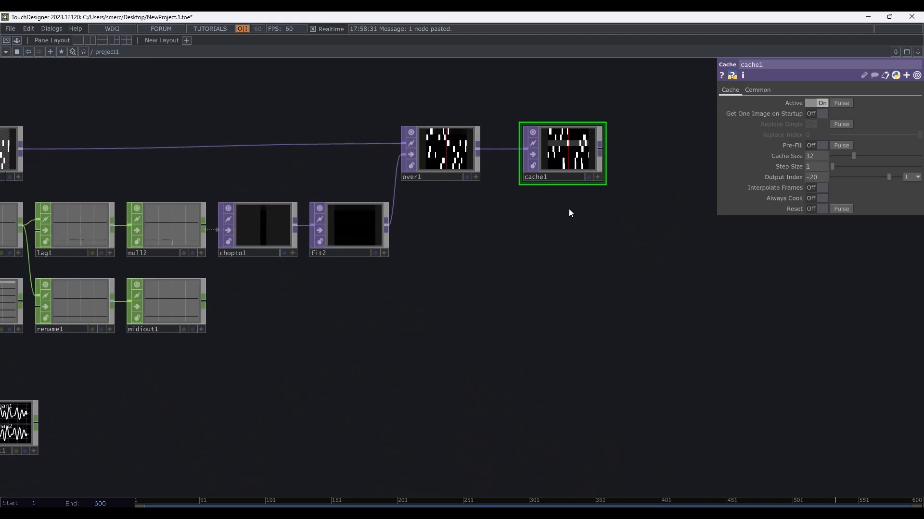
{"action": "scroll", "coordinate": [576, 139], "scroll_direction": "up", "scroll_amount": 5}
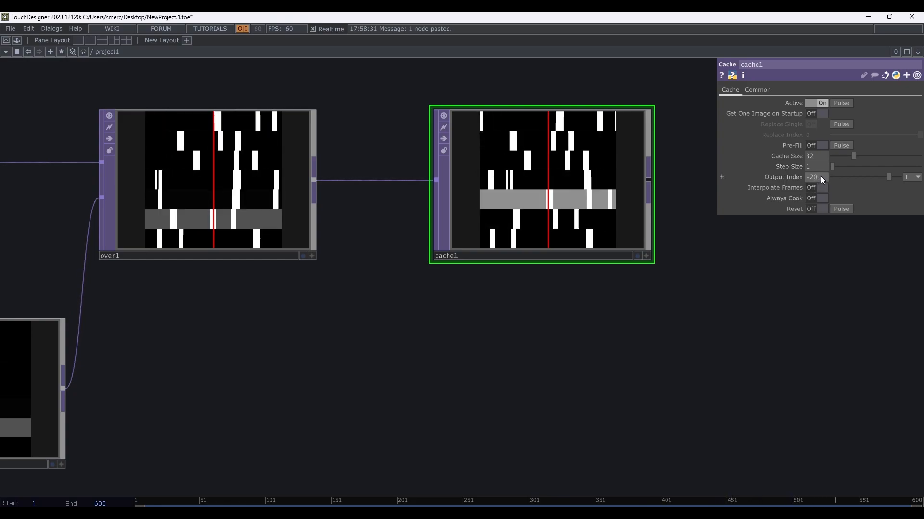
- Set cache1's cache size to 20 to match the delay, and check its output
{"action": "scroll", "coordinate": [635, 146], "scroll_direction": "up", "scroll_amount": 4}
{"action": "scroll", "coordinate": [628, 177], "scroll_direction": "down", "scroll_amount": 2}
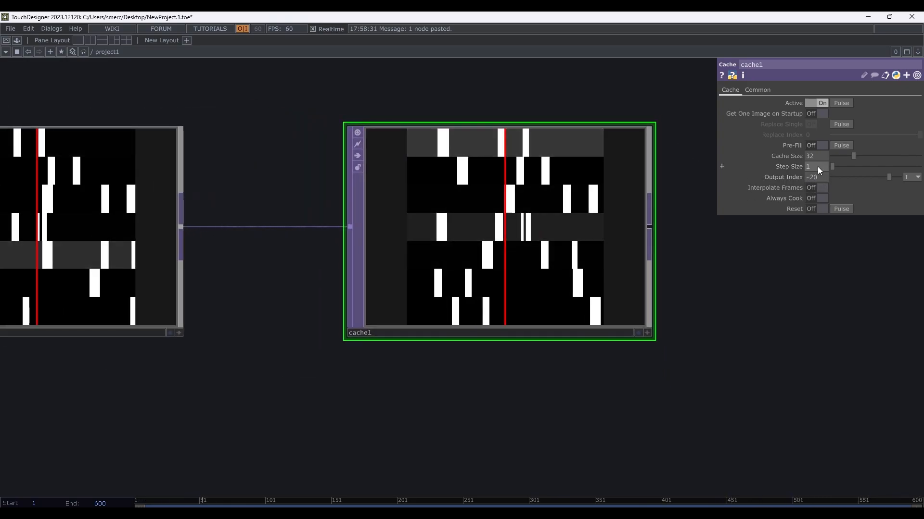
{"action": "left_click_drag", "start_coordinate": [817, 154], "coordinate": [802, 155]}
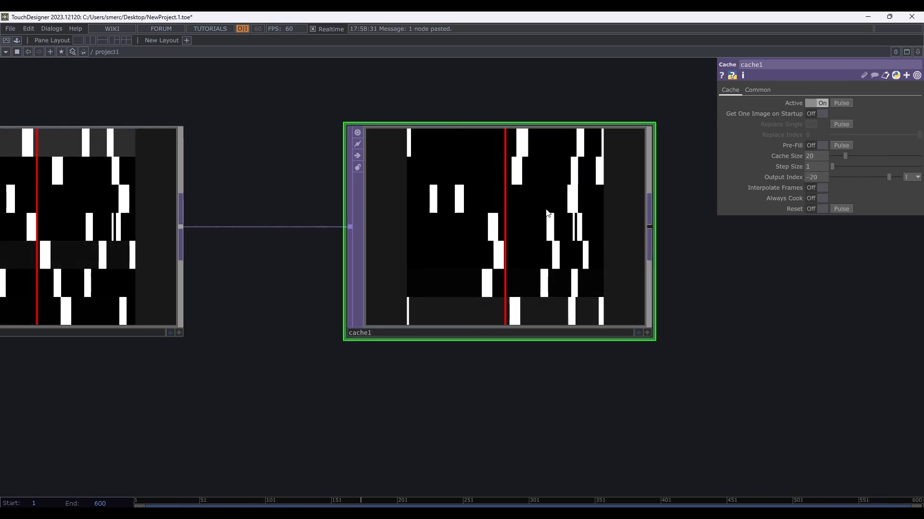
{"action": "scroll", "coordinate": [533, 200], "scroll_direction": "down", "scroll_amount": 2}
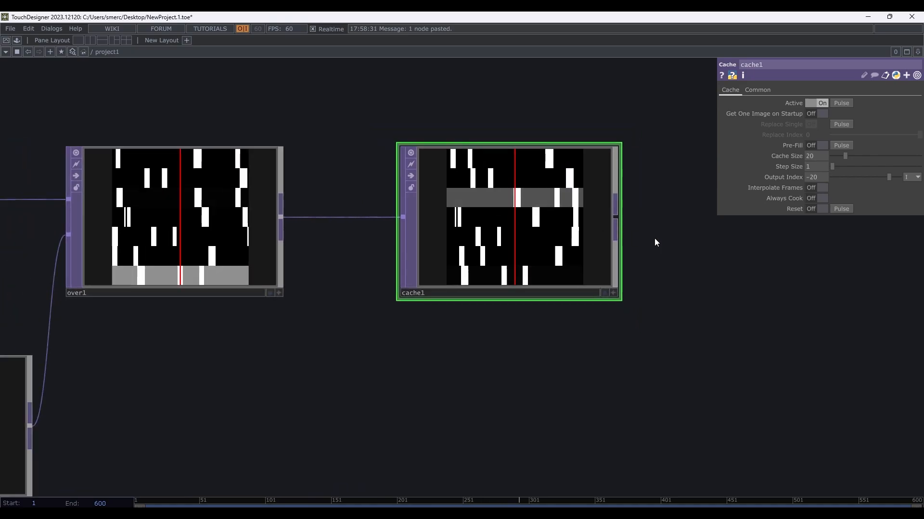
- Connect a Movie File Out TOP to cache1 and assign audiodevout1 as its Audio CHOP
{"action": "left_click_drag", "start_coordinate": [609, 238], "coordinate": [513, 219]}
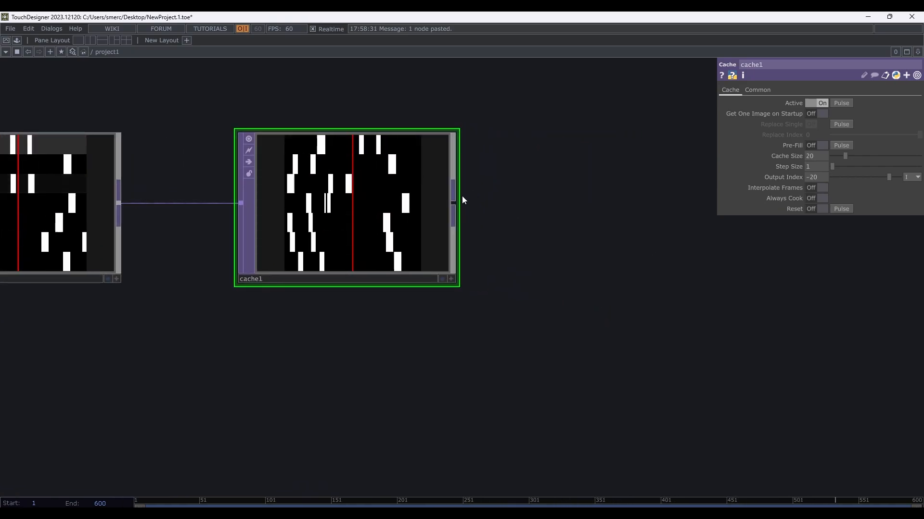
{"action": "scroll", "coordinate": [337, 197], "scroll_direction": "up", "scroll_amount": 2}
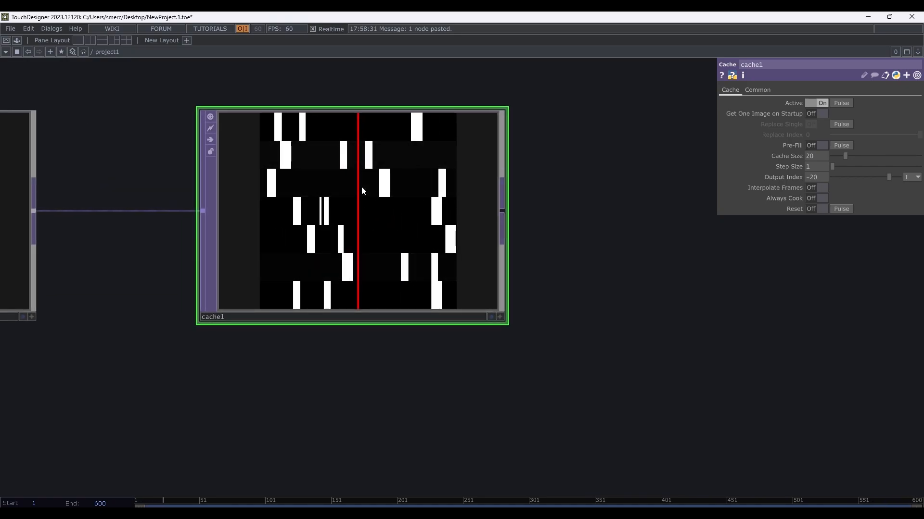
{"action": "left_click", "coordinate": [503, 210]}
{"action": "left_click", "coordinate": [671, 313]}
{"action": "type", "text": "movie"}
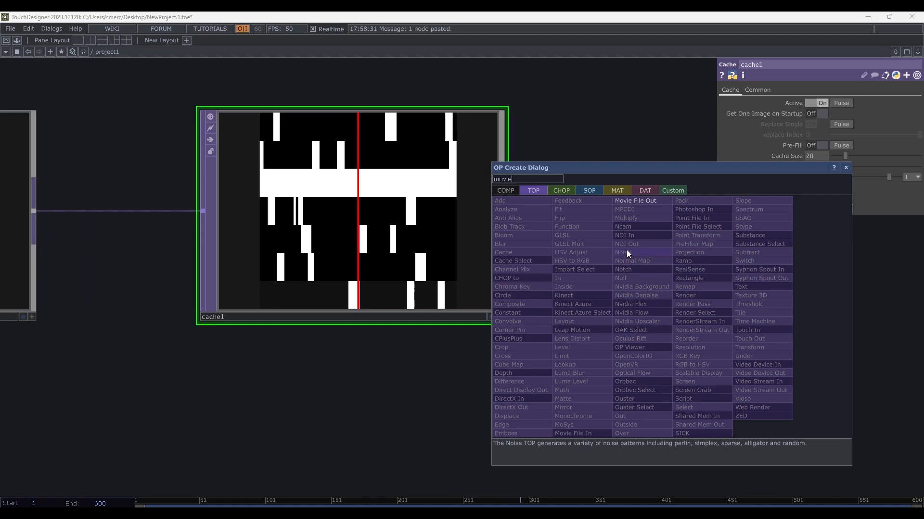
{"action": "left_click", "coordinate": [637, 201]}
{"action": "scroll", "coordinate": [624, 323], "scroll_direction": "down", "scroll_amount": 5}
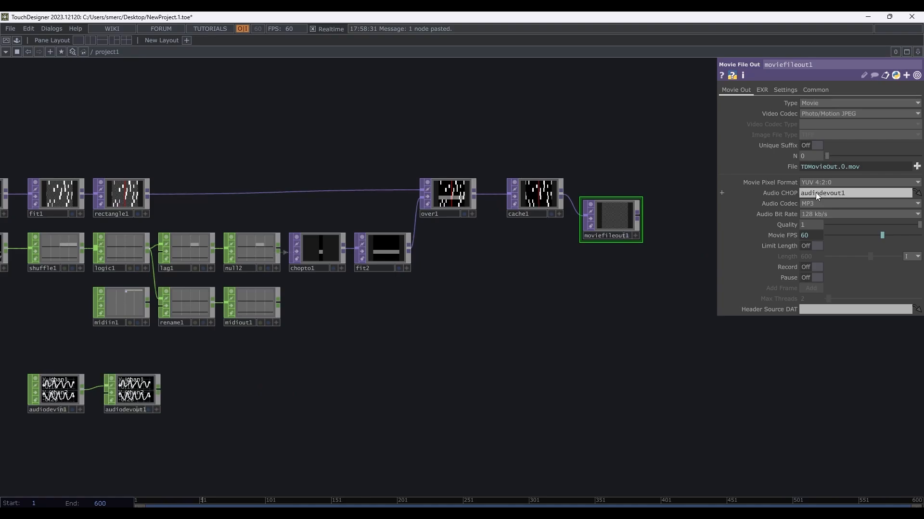
- Enable Unique Suffix on moviefileout1 and start recording the movie
{"action": "scroll", "coordinate": [614, 233], "scroll_direction": "up", "scroll_amount": 2}
{"action": "scroll", "coordinate": [617, 231], "scroll_direction": "down", "scroll_amount": 2}
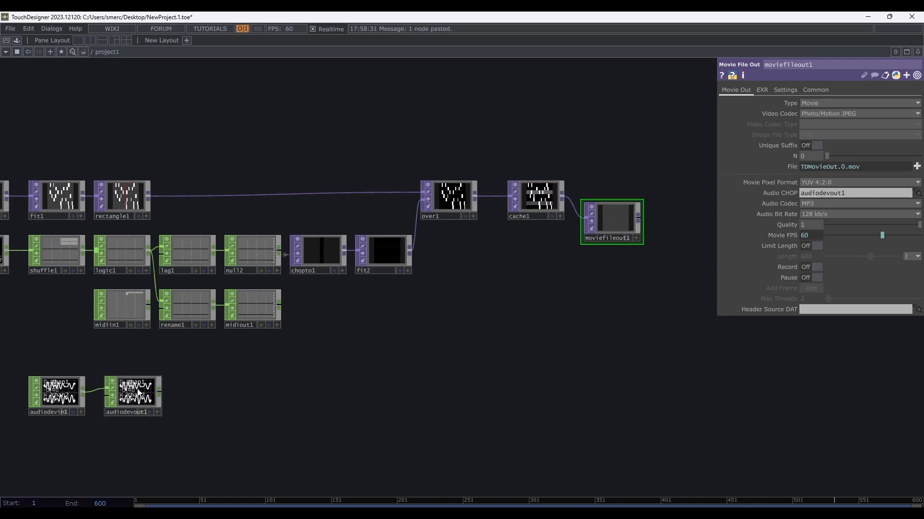
{"action": "scroll", "coordinate": [569, 231], "scroll_direction": "up", "scroll_amount": 4}
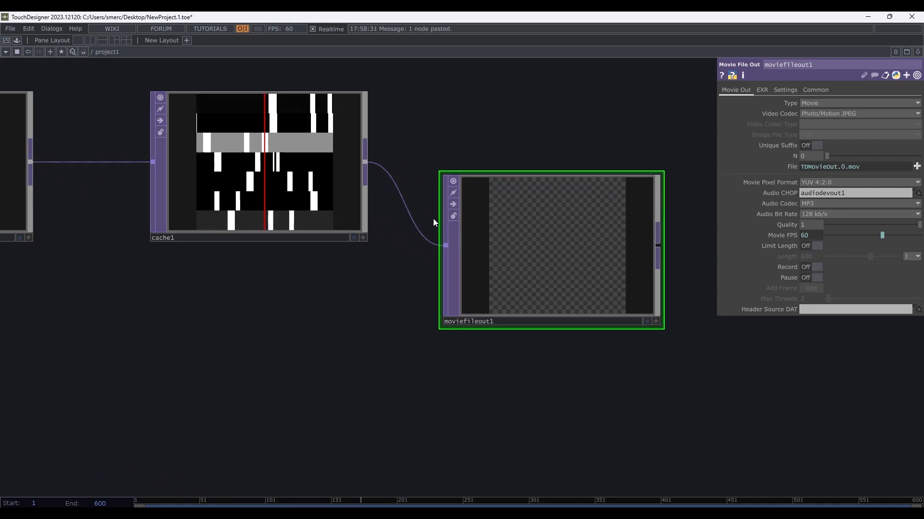
{"action": "left_click", "coordinate": [812, 145]}
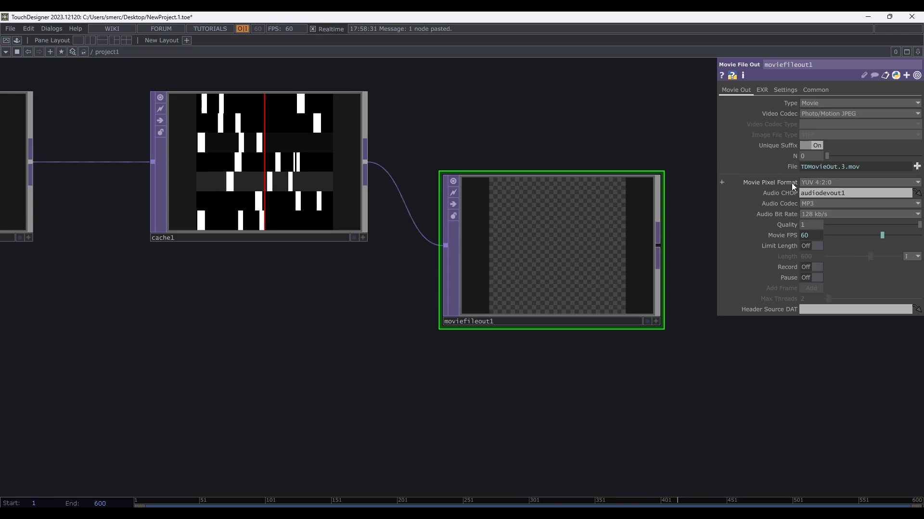
{"action": "left_click", "coordinate": [812, 267]}
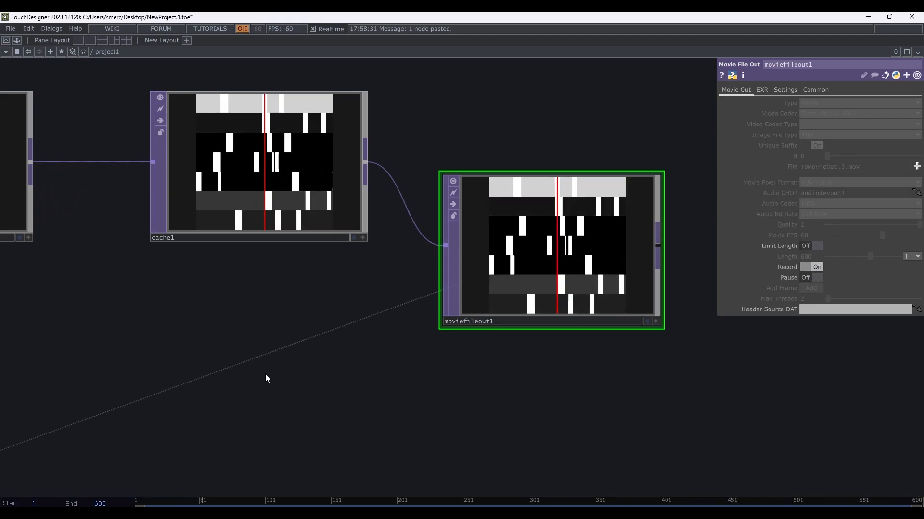
- Check moviefileout1's audio link and its image during the recording, and stop the recording
{"action": "scroll", "coordinate": [289, 353], "scroll_direction": "down", "scroll_amount": 5}
{"action": "left_click_drag", "start_coordinate": [293, 395], "coordinate": [466, 361]}
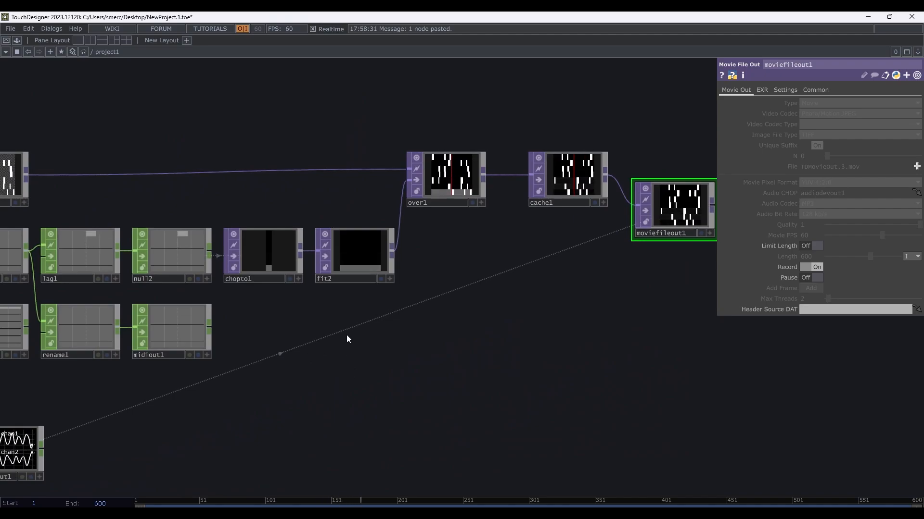
{"action": "left_click_drag", "start_coordinate": [622, 326], "coordinate": [363, 397]}
{"action": "scroll", "coordinate": [451, 275], "scroll_direction": "up", "scroll_amount": 6}
{"action": "left_click_drag", "start_coordinate": [606, 288], "coordinate": [655, 255]}
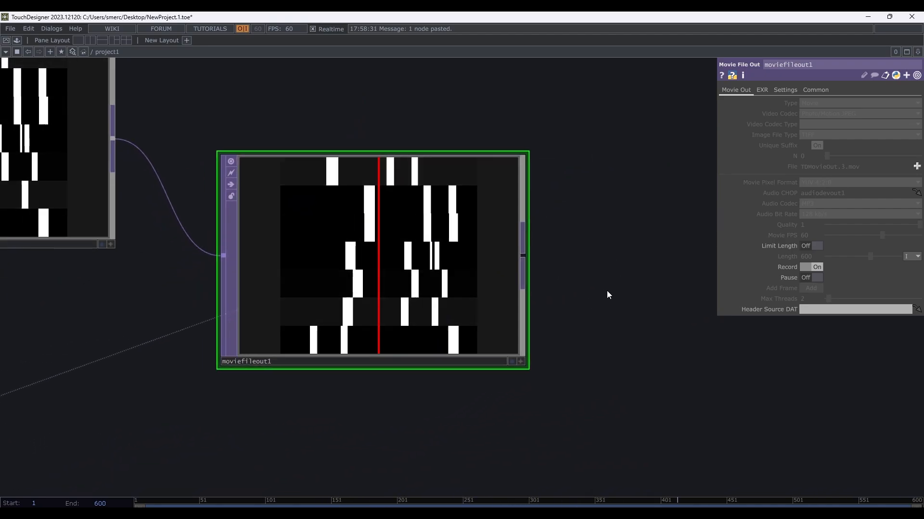
{"action": "left_click_drag", "start_coordinate": [606, 292], "coordinate": [643, 298]}
{"action": "scroll", "coordinate": [655, 296], "scroll_direction": "down", "scroll_amount": 3}
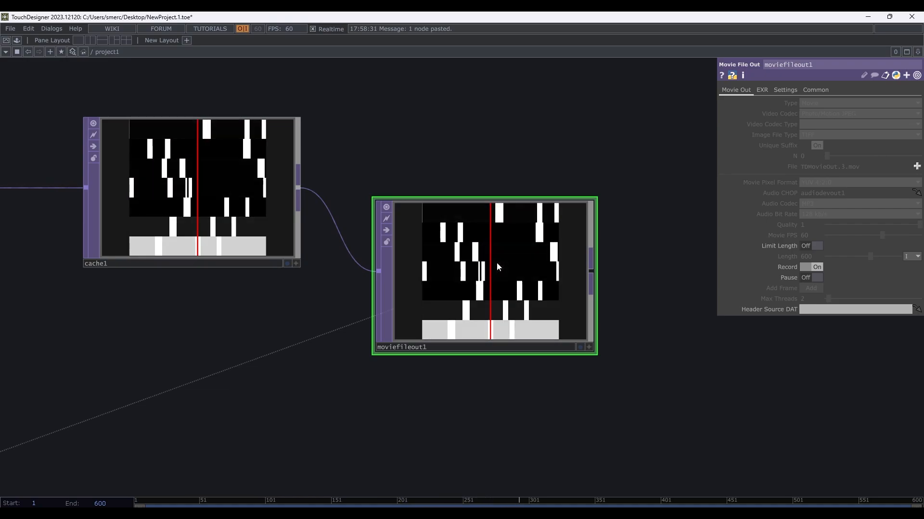
{"action": "left_click", "coordinate": [810, 266]}
- Place moviefileout1 in line with cache1 and frame the whole network
{"action": "scroll", "coordinate": [449, 255], "scroll_direction": "down", "scroll_amount": 4}
{"action": "left_click_drag", "start_coordinate": [498, 204], "coordinate": [566, 167]}
{"action": "left_click_drag", "start_coordinate": [537, 210], "coordinate": [556, 167]}
{"action": "key", "text": "h"}
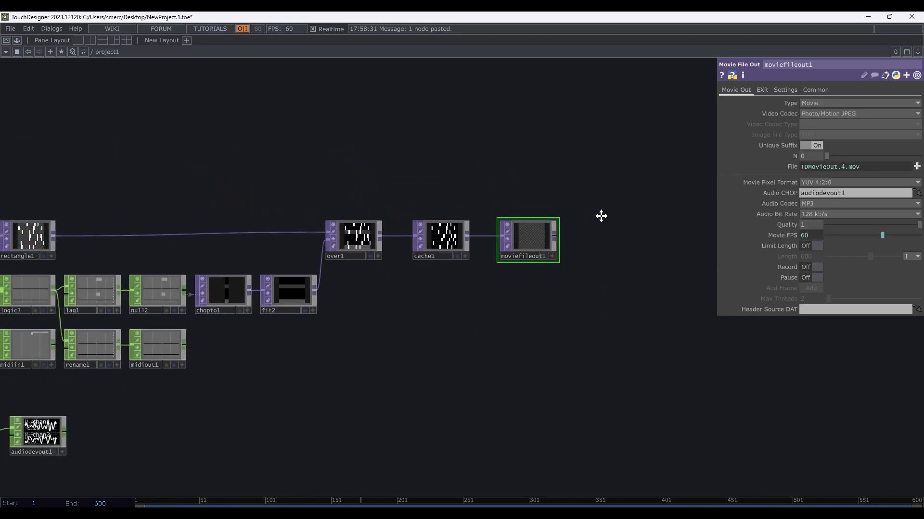
- Switch off the Active parameter of audiodevin1
{"action": "left_click", "coordinate": [200, 300]}
{"action": "left_click_drag", "start_coordinate": [368, 330], "coordinate": [218, 407]}
{"action": "left_click_drag", "start_coordinate": [434, 318], "coordinate": [416, 323]}
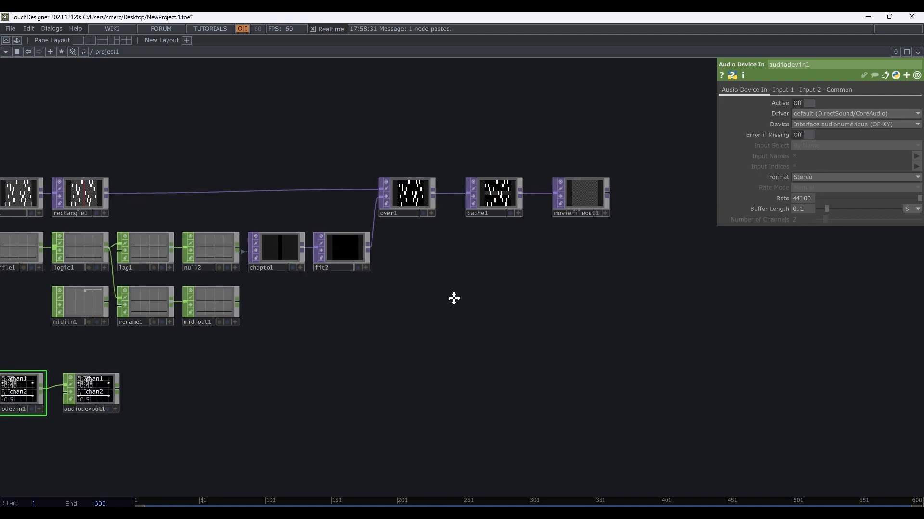
- Examine how the triggers drive the flashing rows through null2, chopto1 and fit2 into over1
{"action": "scroll", "coordinate": [453, 297], "scroll_direction": "up", "scroll_amount": 6}
{"action": "scroll", "coordinate": [420, 253], "scroll_direction": "down", "scroll_amount": 1}
{"action": "scroll", "coordinate": [418, 254], "scroll_direction": "down", "scroll_amount": 3}
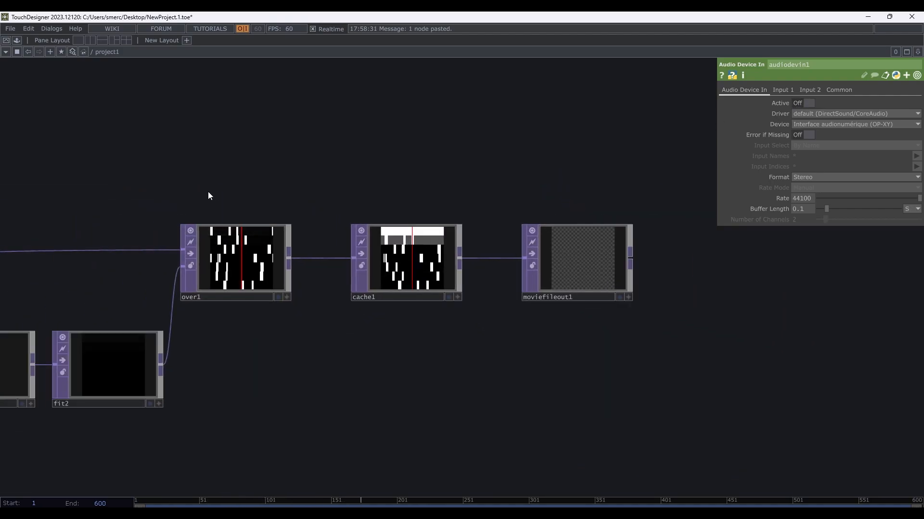
{"action": "scroll", "coordinate": [310, 236], "scroll_direction": "up", "scroll_amount": 5}
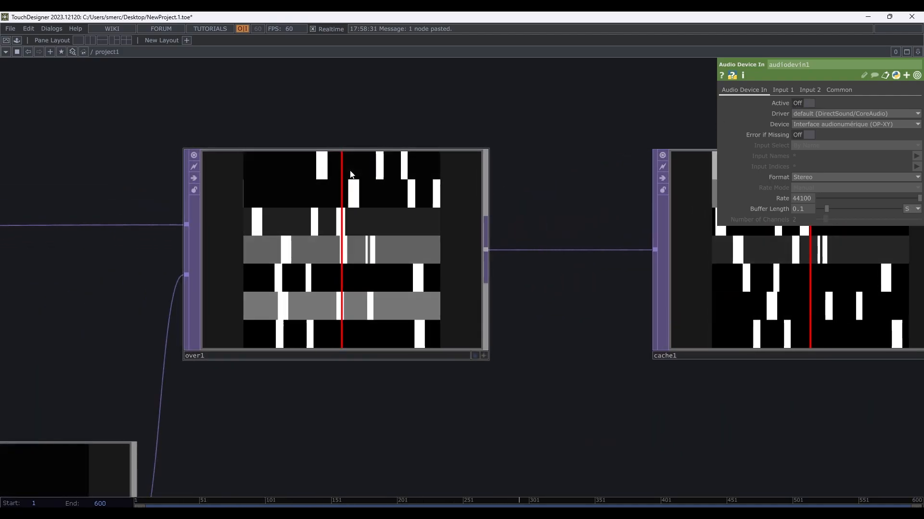
{"action": "scroll", "coordinate": [351, 174], "scroll_direction": "down", "scroll_amount": 5}
{"action": "left_click_drag", "start_coordinate": [340, 350], "coordinate": [460, 314]}
{"action": "left_click_drag", "start_coordinate": [538, 292], "coordinate": [562, 290]}
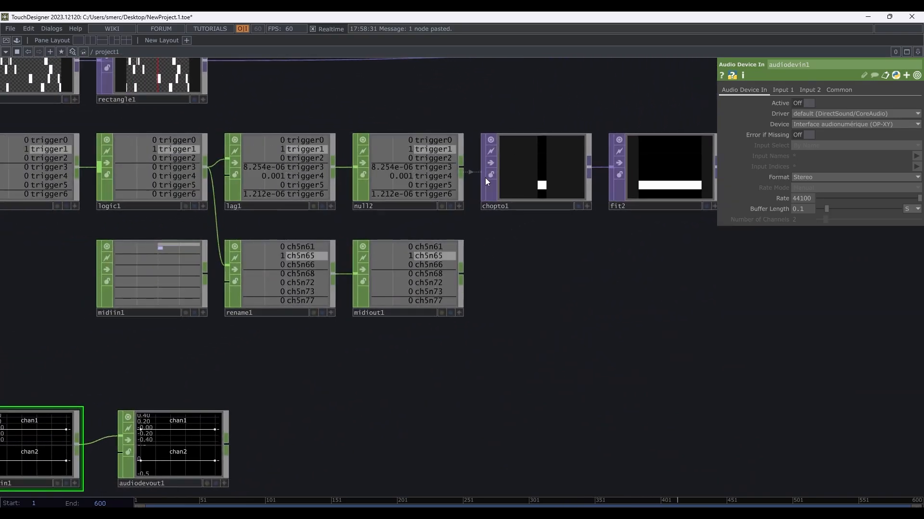
{"action": "left_click_drag", "start_coordinate": [549, 212], "coordinate": [427, 233]}
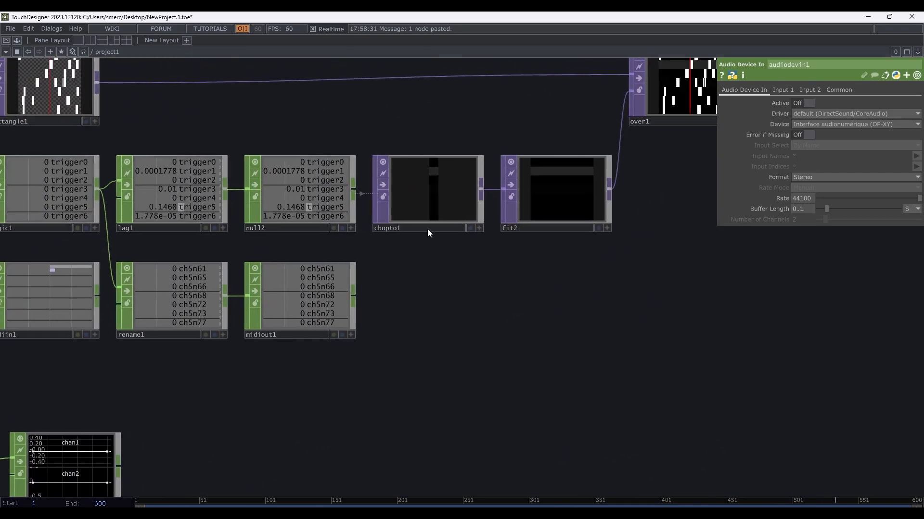
{"action": "left_click_drag", "start_coordinate": [606, 216], "coordinate": [545, 265]}
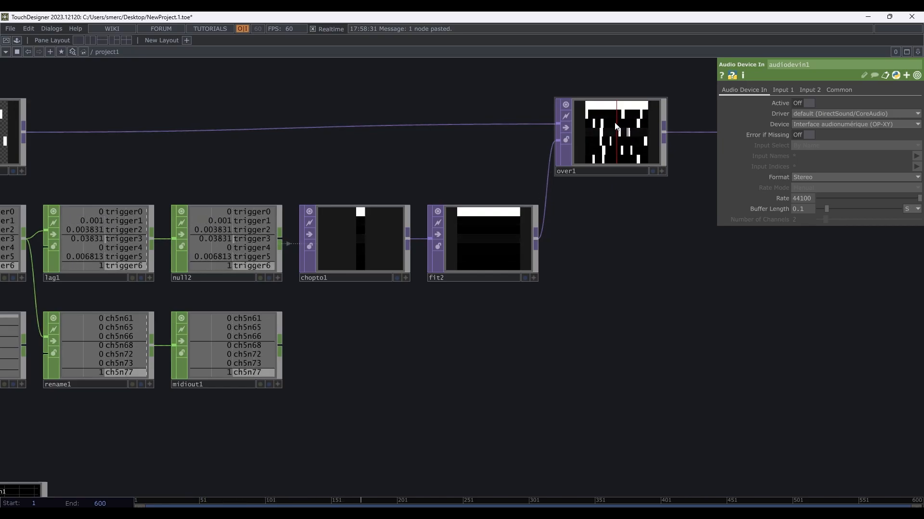
{"action": "scroll", "coordinate": [613, 117], "scroll_direction": "down", "scroll_amount": 2}
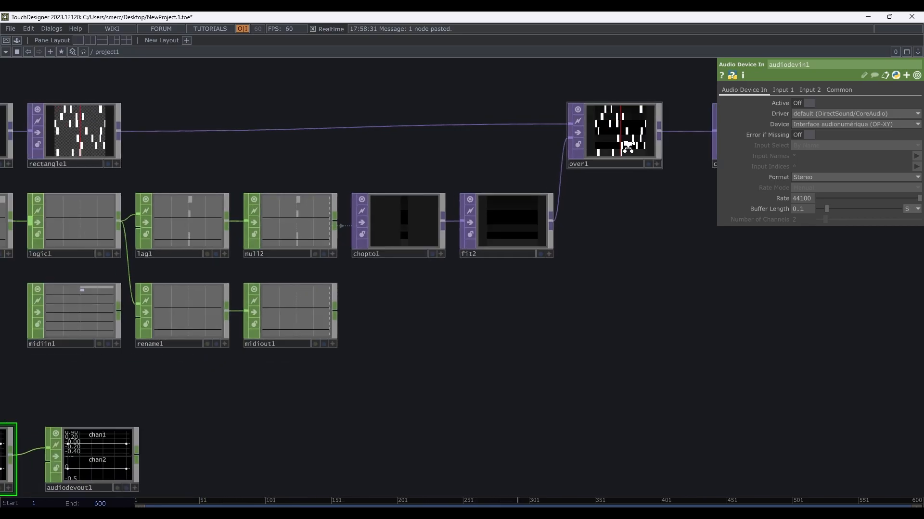
- Examine the MIDI chain from midiin1 through rename1 to midiout1, including rename1's channel naming parameters
{"action": "left_click_drag", "start_coordinate": [504, 279], "coordinate": [556, 272]}
{"action": "scroll", "coordinate": [219, 306], "scroll_direction": "up", "scroll_amount": 5}
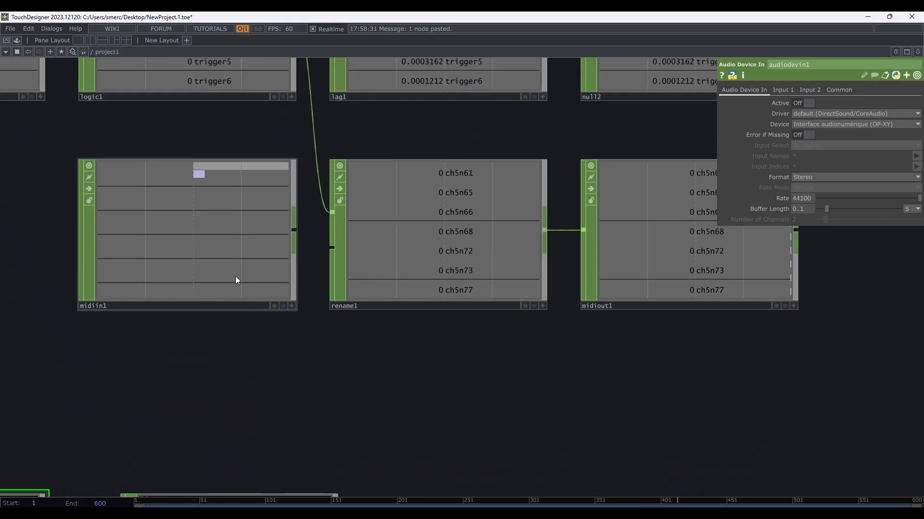
{"action": "scroll", "coordinate": [235, 277], "scroll_direction": "down", "scroll_amount": 2}
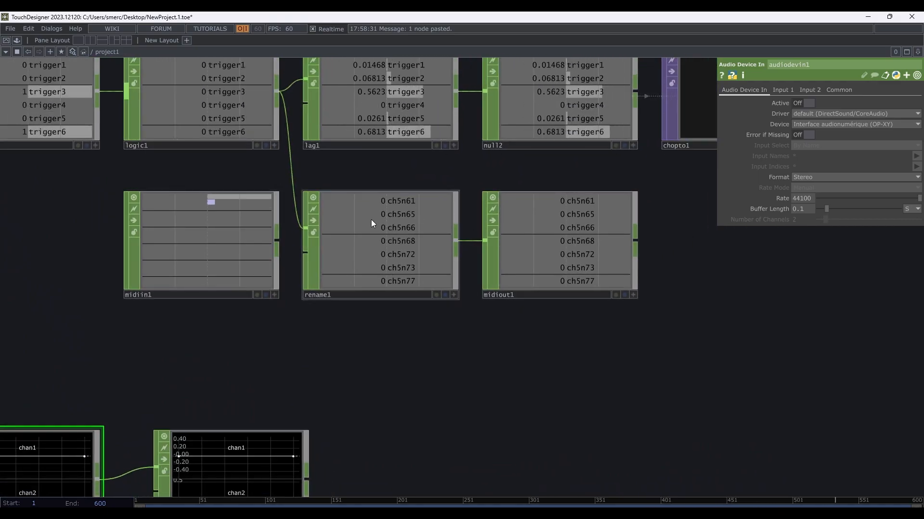
{"action": "left_click", "coordinate": [346, 236]}
{"action": "scroll", "coordinate": [317, 259], "scroll_direction": "up", "scroll_amount": 2}
{"action": "scroll", "coordinate": [251, 171], "scroll_direction": "down", "scroll_amount": 2}
{"action": "left_click_drag", "start_coordinate": [282, 150], "coordinate": [263, 217]}
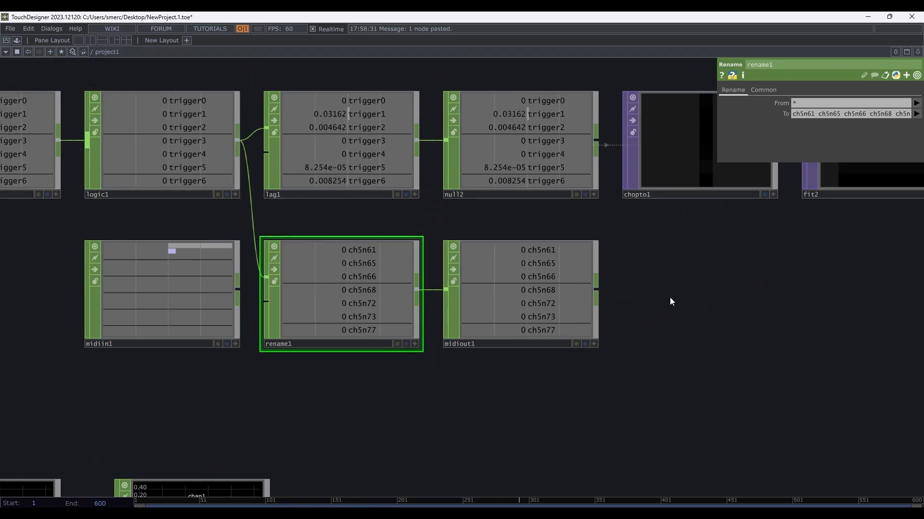
- Disconnect midiout1 from rename1 and move it away to free space for a keyboard test
{"action": "right_click", "coordinate": [415, 264]}
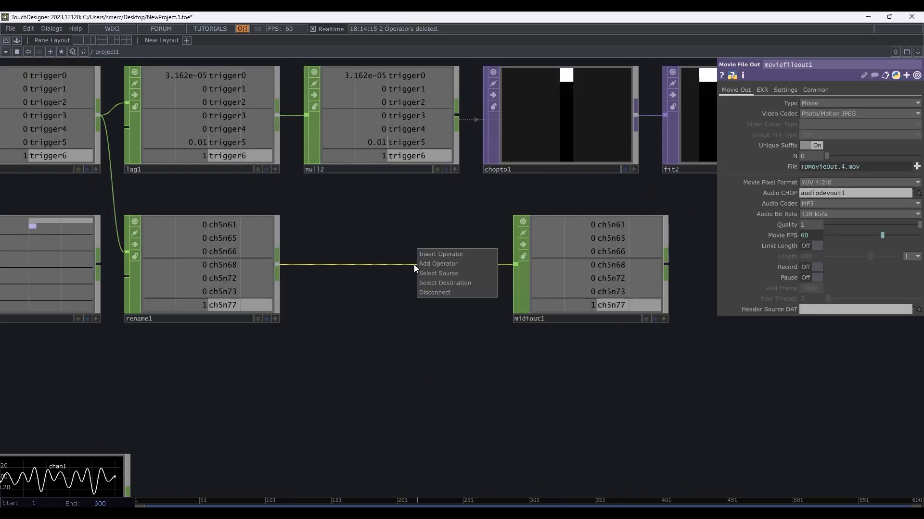
{"action": "left_click", "coordinate": [429, 292]}
{"action": "left_click_drag", "start_coordinate": [557, 274], "coordinate": [645, 363]}
{"action": "left_click_drag", "start_coordinate": [555, 417], "coordinate": [496, 339]}
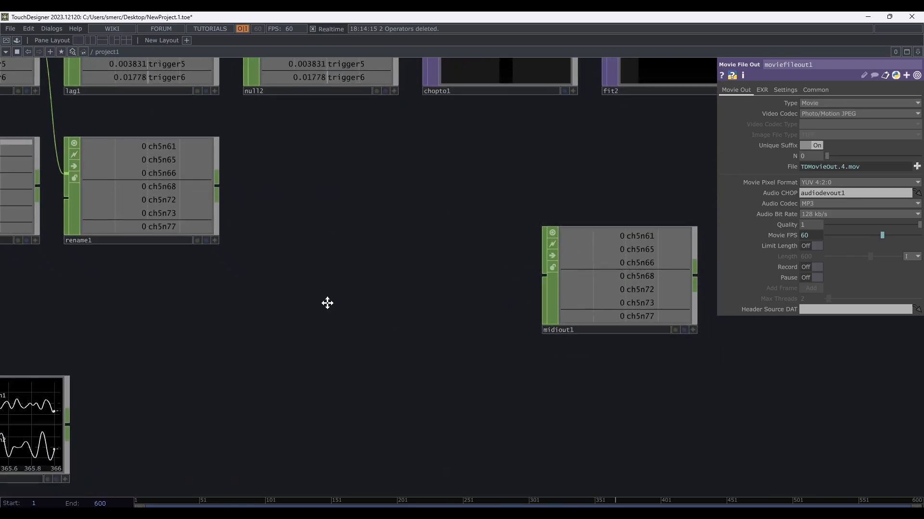
- Add a Keyboard In CHOP in the free space below rename1
{"action": "key", "text": "Tab"}
{"action": "type", "text": "key"}
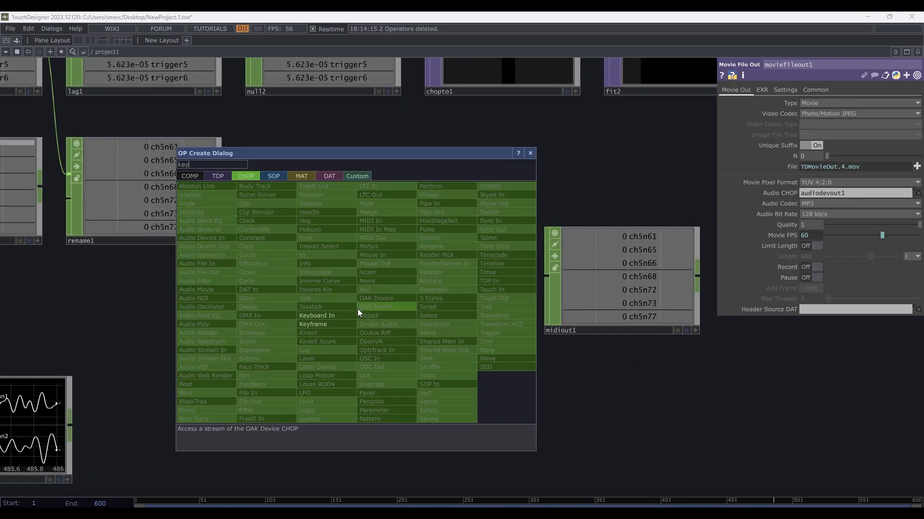
{"action": "left_click", "coordinate": [337, 316]}
{"action": "left_click", "coordinate": [278, 351]}
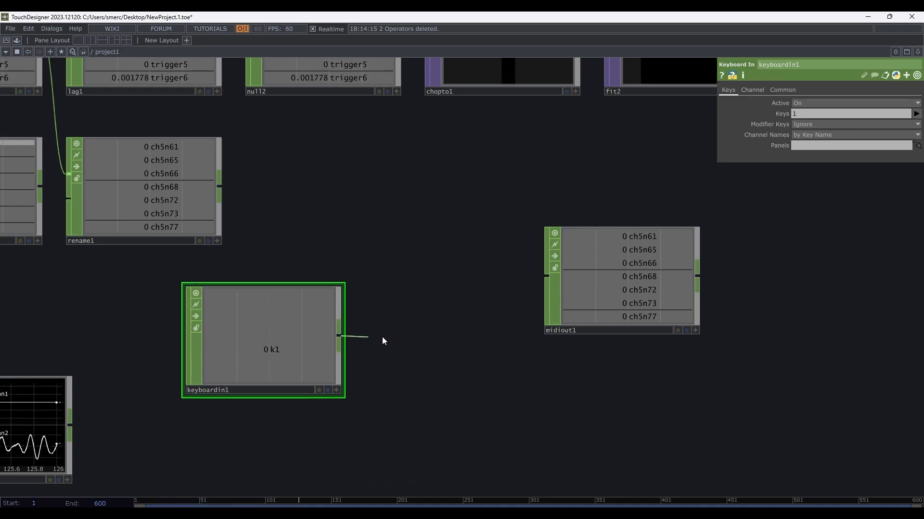
- Add a Rename CHOP after keyboardin1 and rename its channel to ch5n80
{"action": "left_click", "coordinate": [399, 338]}
{"action": "type", "text": "ren"}
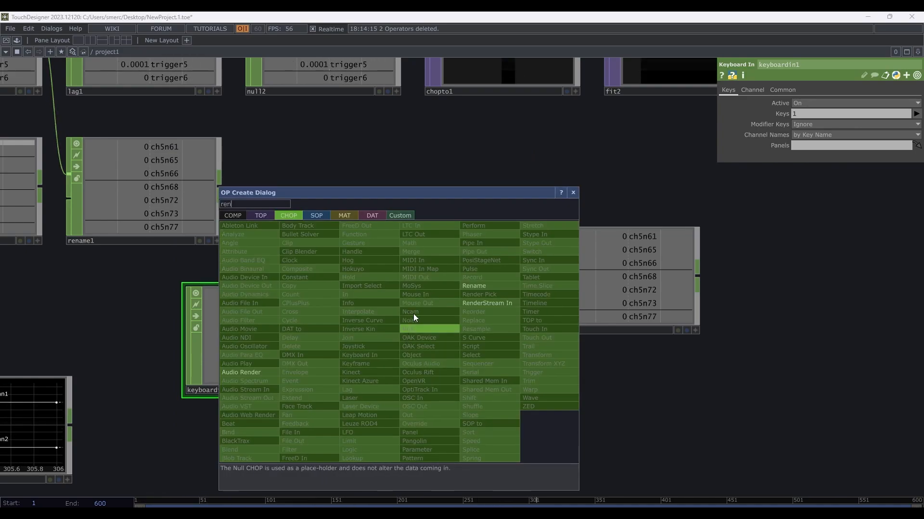
{"action": "left_click", "coordinate": [466, 289]}
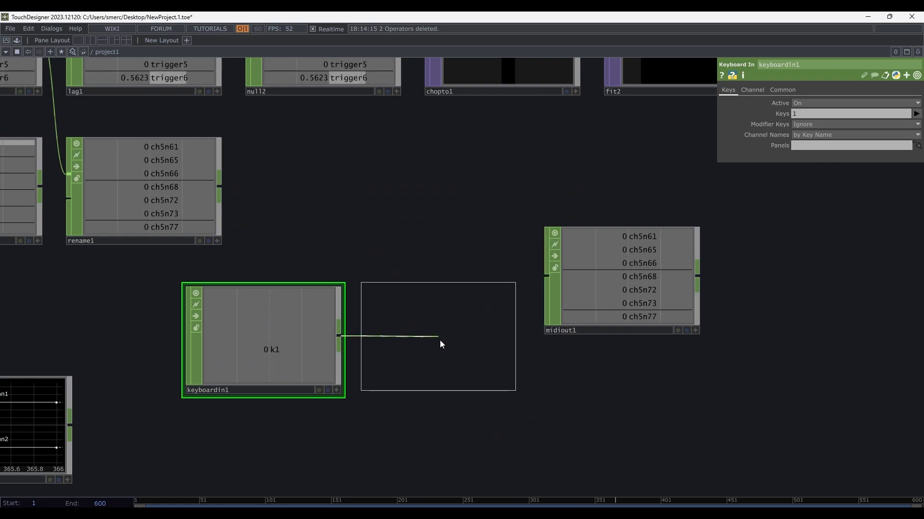
{"action": "left_click", "coordinate": [440, 339]}
{"action": "type", "text": "ch"}
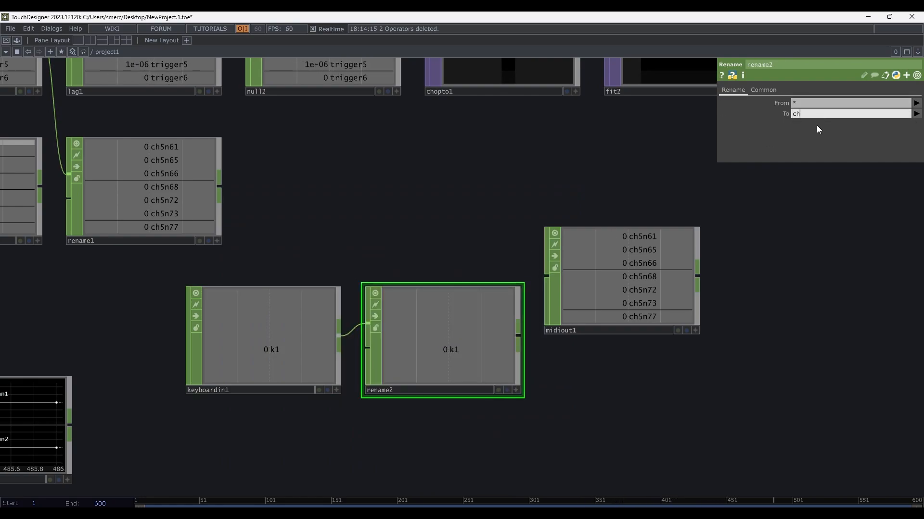
{"action": "type", "text": "5"}
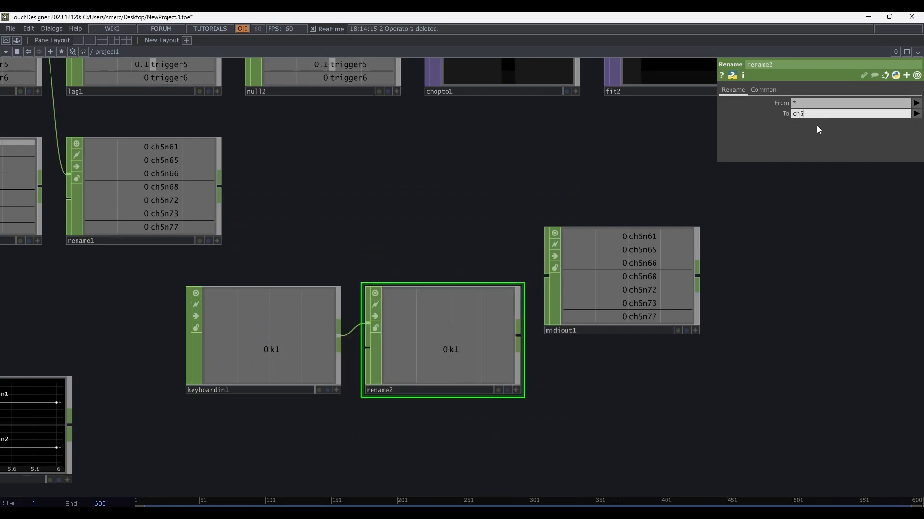
{"action": "type", "text": "n80"}
{"action": "key", "text": "Return"}
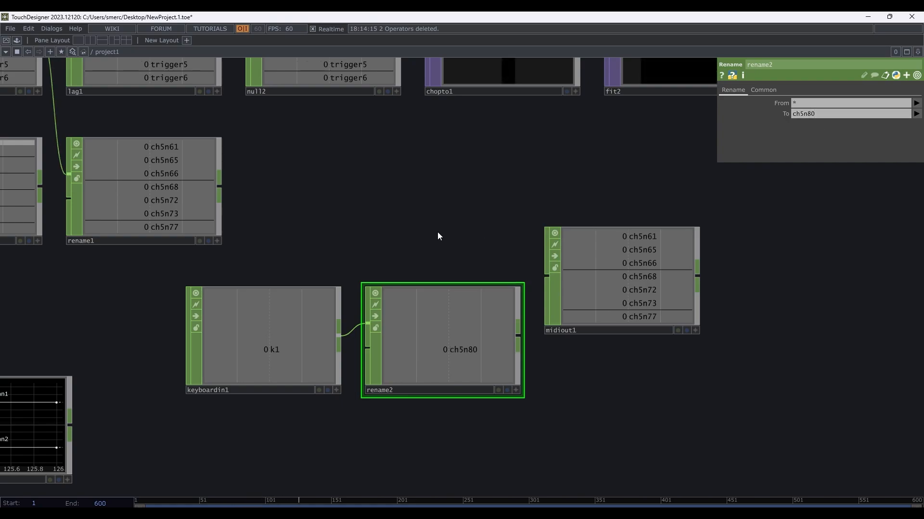
- Connect rename2 to midiout1, aligned beside it, and fire the ch5n80 note with keyboard trigger 1
{"action": "key", "text": "1"}
{"action": "key", "text": "1"}
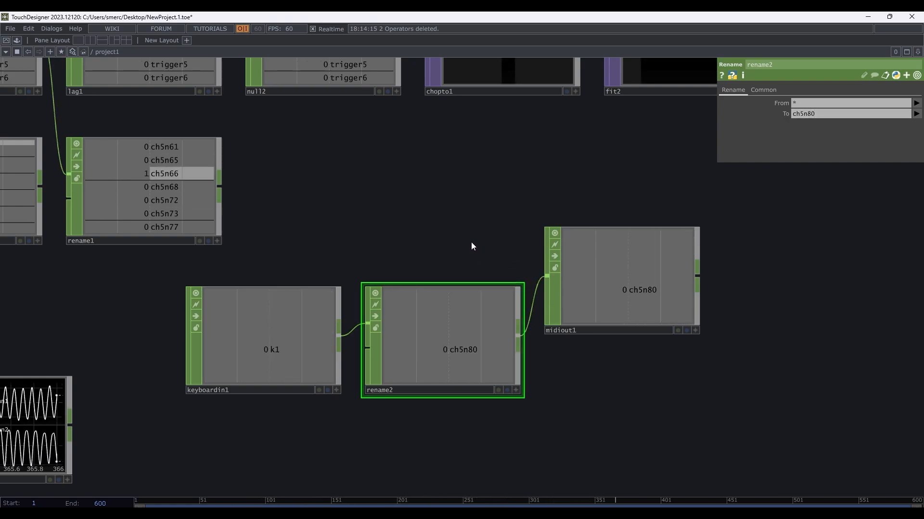
{"action": "key", "text": "1"}
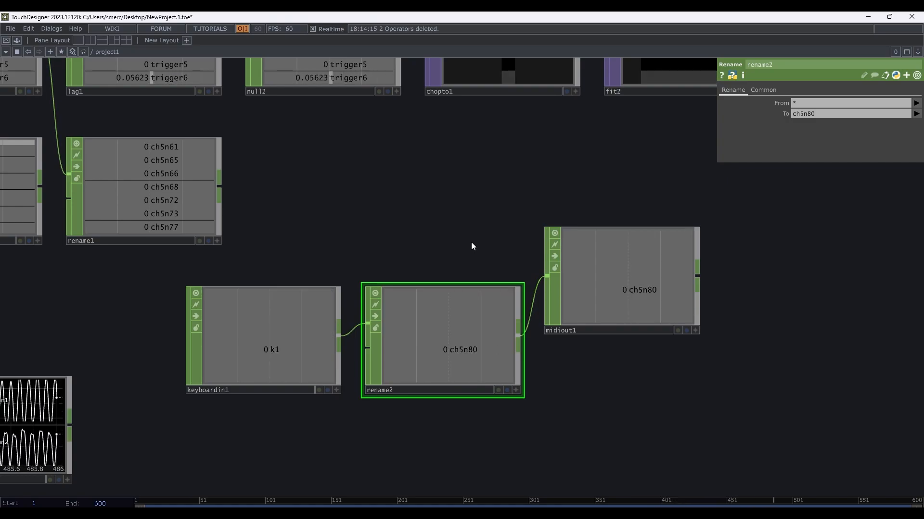
{"action": "left_click_drag", "start_coordinate": [619, 284], "coordinate": [620, 345]}
{"action": "left_click_drag", "start_coordinate": [534, 232], "coordinate": [515, 180]}
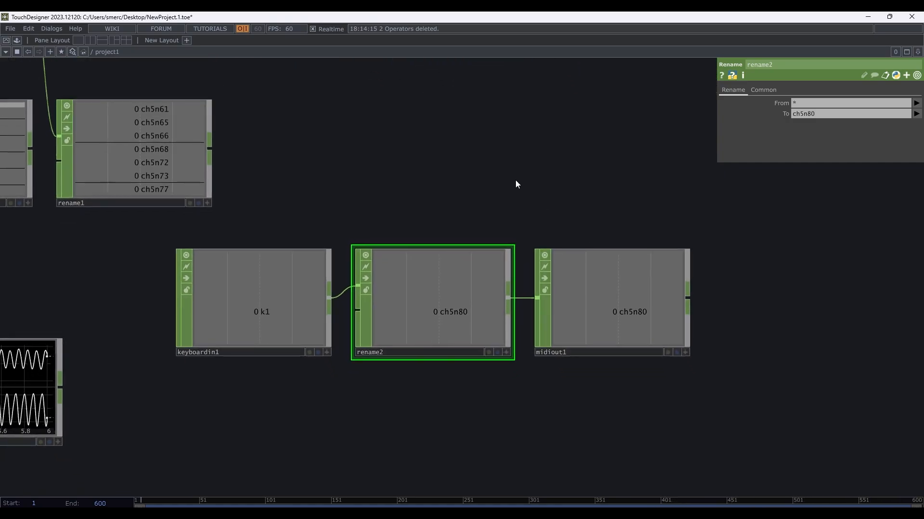
{"action": "left_click_drag", "start_coordinate": [451, 176], "coordinate": [501, 124]}
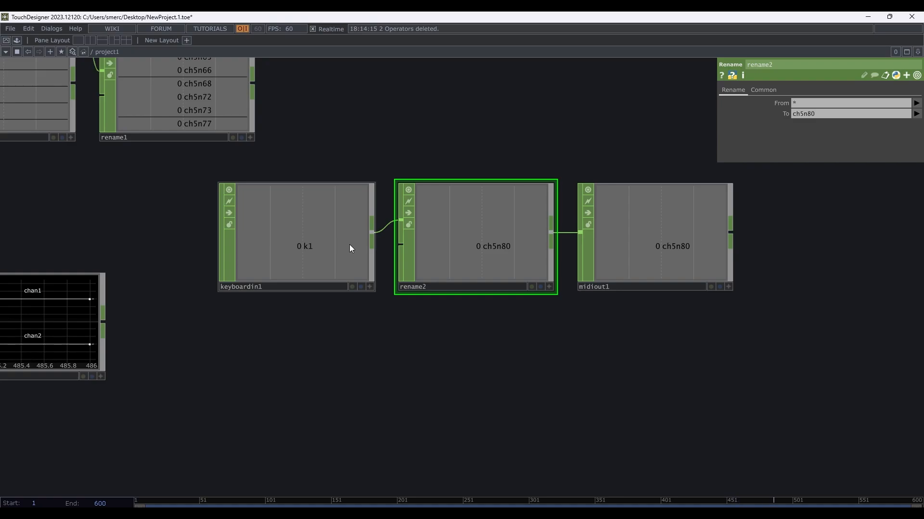
- Delete the test operators rename2 and keyboardin1 from the network
{"action": "scroll", "coordinate": [385, 143], "scroll_direction": "down", "scroll_amount": 5}
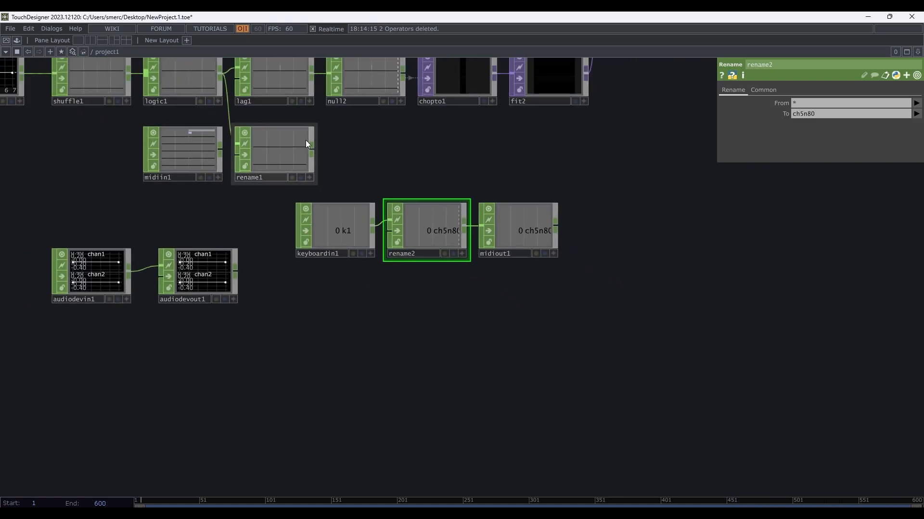
{"action": "scroll", "coordinate": [305, 140], "scroll_direction": "up", "scroll_amount": 5}
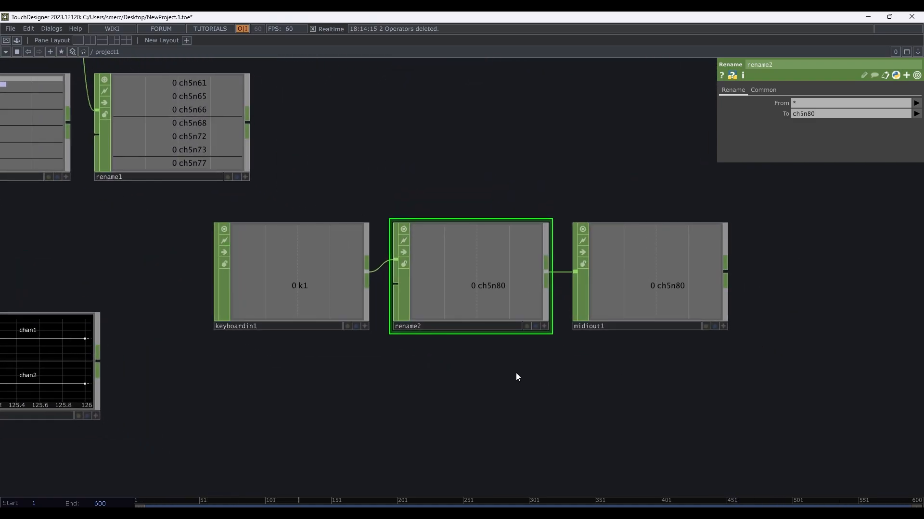
{"action": "key", "text": "Delete"}
{"action": "left_click", "coordinate": [308, 293]}
{"action": "key", "text": "Delete"}
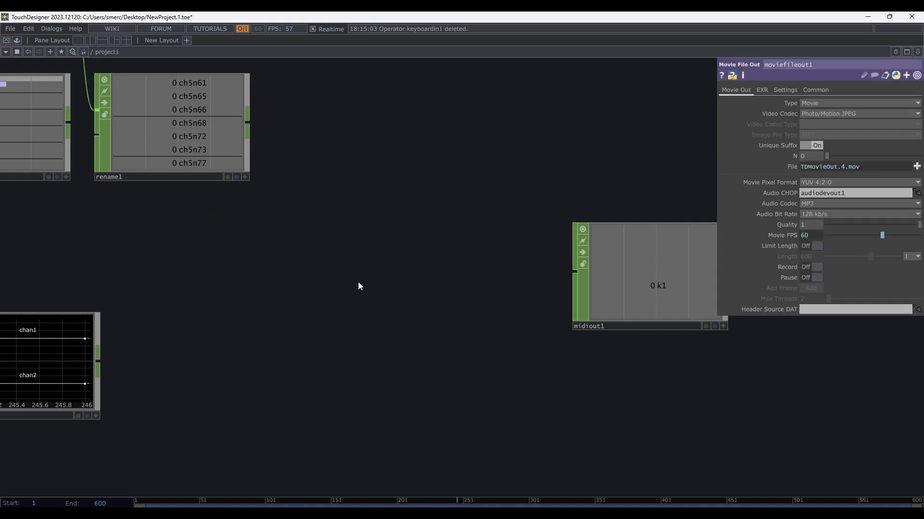
{"action": "scroll", "coordinate": [403, 268], "scroll_direction": "down", "scroll_amount": 3}
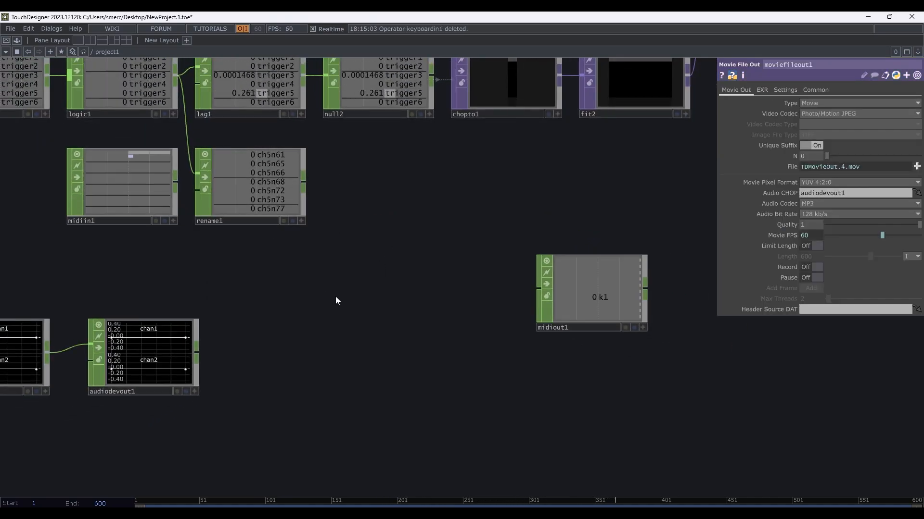
- Add an LFO CHOP in the free space before midiout1 and set its type to Square
{"action": "key", "text": "Tab"}
{"action": "type", "text": "lfo"}
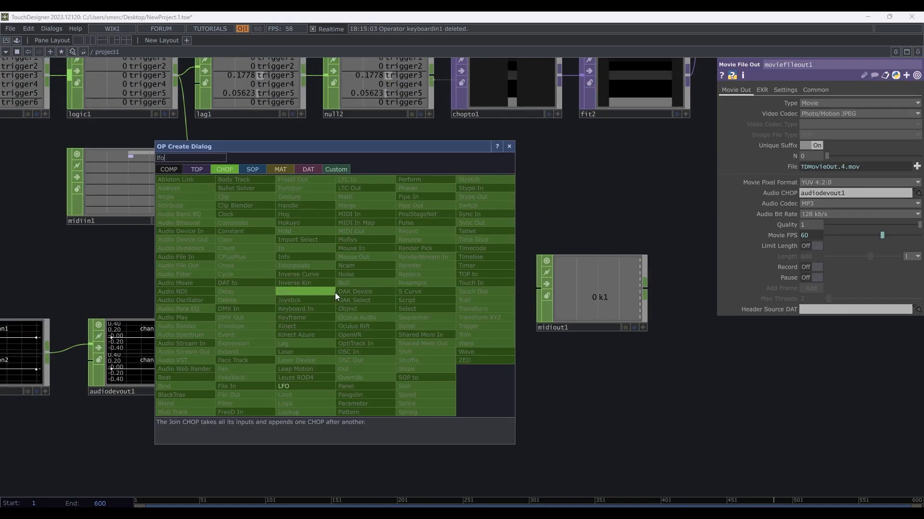
{"action": "left_click", "coordinate": [312, 386]}
{"action": "left_click", "coordinate": [362, 315]}
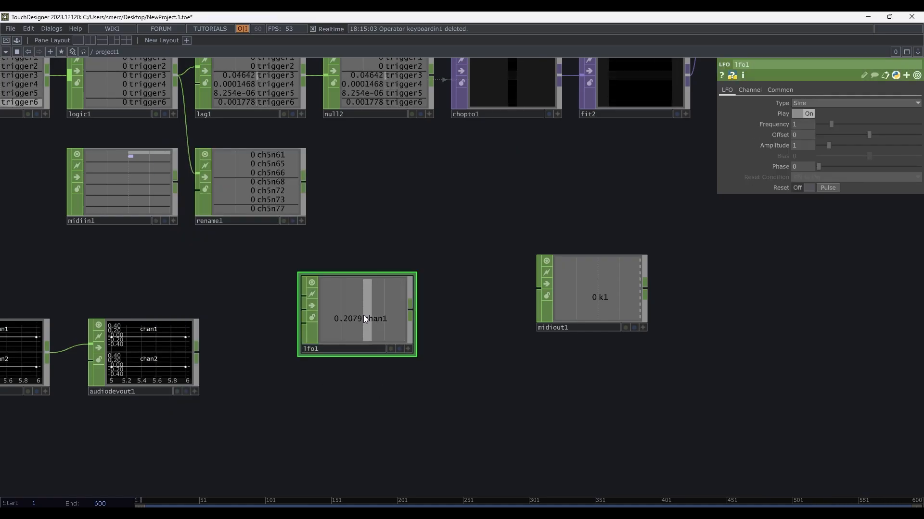
{"action": "left_click", "coordinate": [827, 103]}
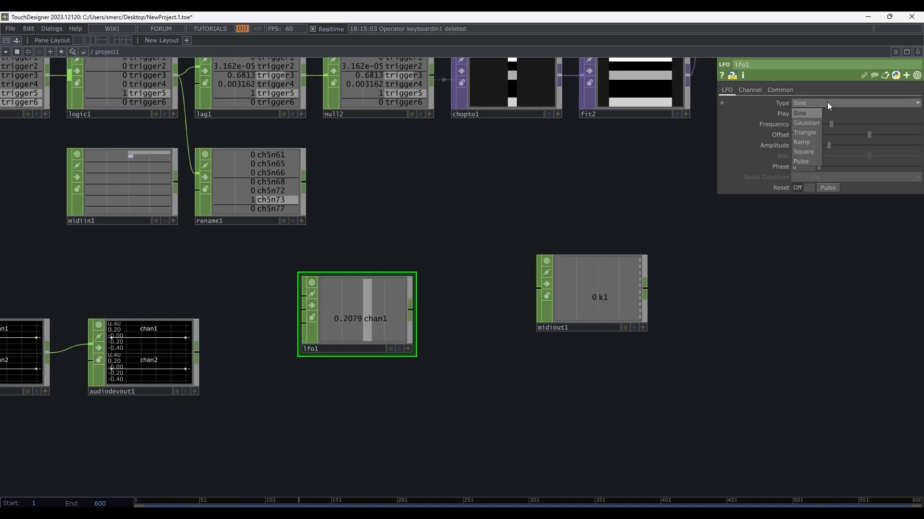
{"action": "left_click", "coordinate": [803, 151]}
{"action": "scroll", "coordinate": [383, 318], "scroll_direction": "up", "scroll_amount": 2}
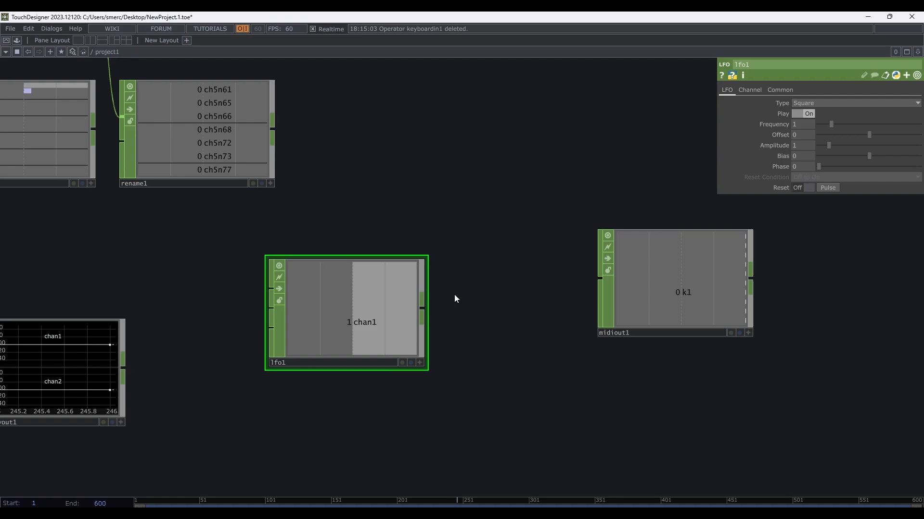
- Set the LFO's channel name to chan[1-7] to generate seven channels
{"action": "left_click", "coordinate": [754, 90]}
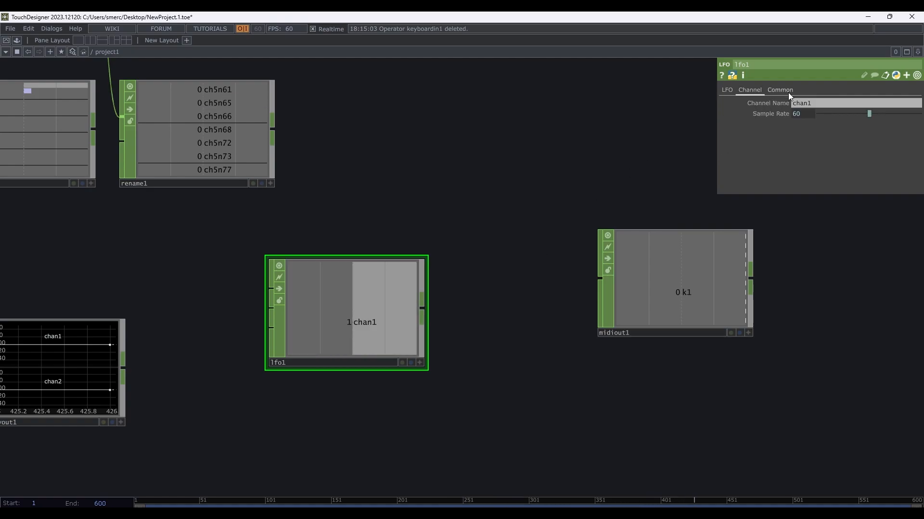
{"action": "left_click", "coordinate": [823, 102]}
{"action": "left_click_drag", "start_coordinate": [807, 104], "coordinate": [813, 106]}
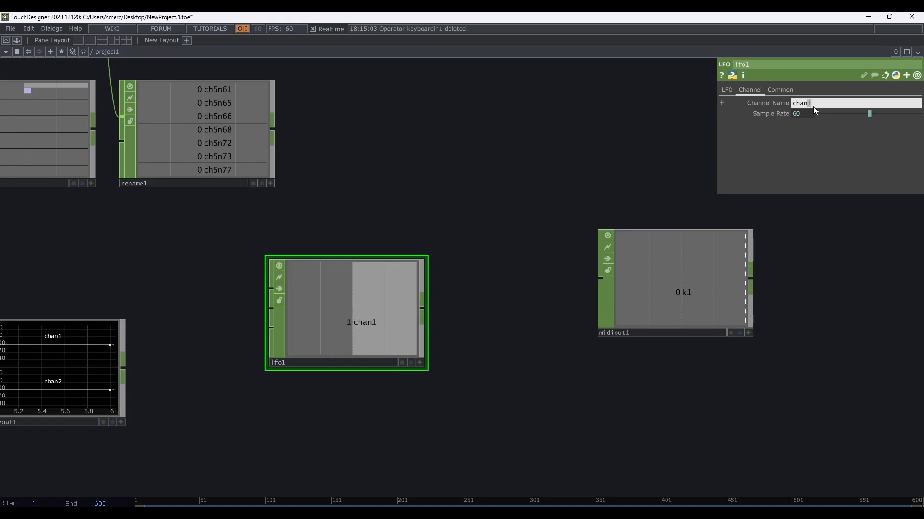
{"action": "type", "text": "[]"}
{"action": "type", "text": "1-"}
{"action": "type", "text": "7"}
{"action": "key", "text": "Return"}
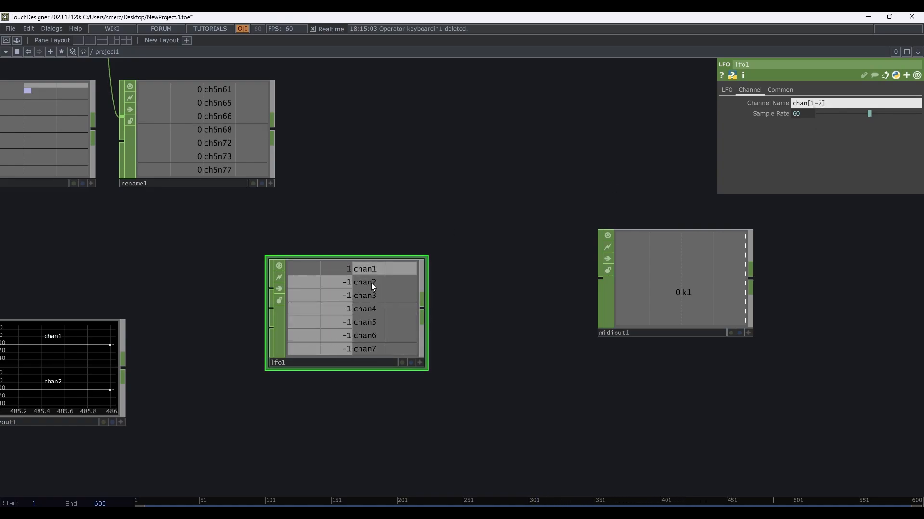
- Offset the LFO channels by setting the phase expression to me.chanIndex/me.numChans
{"action": "left_click", "coordinate": [727, 90]}
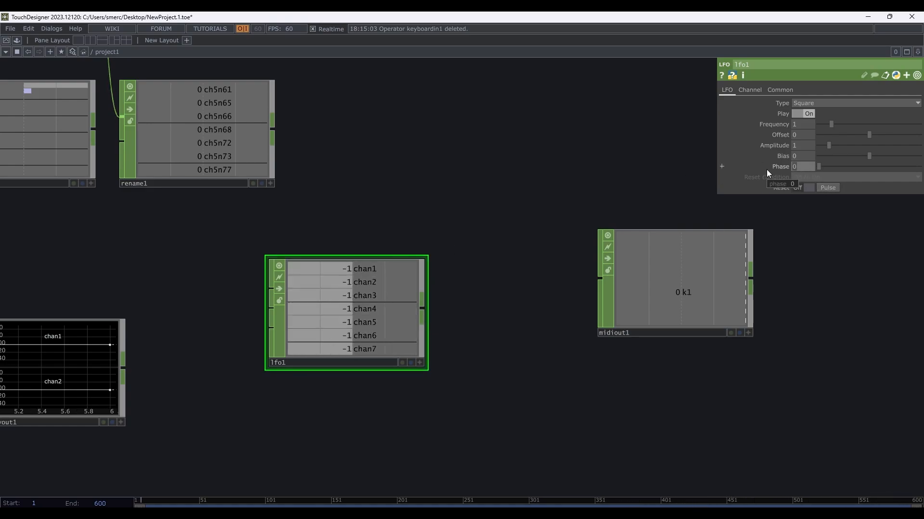
{"action": "left_click", "coordinate": [786, 166]}
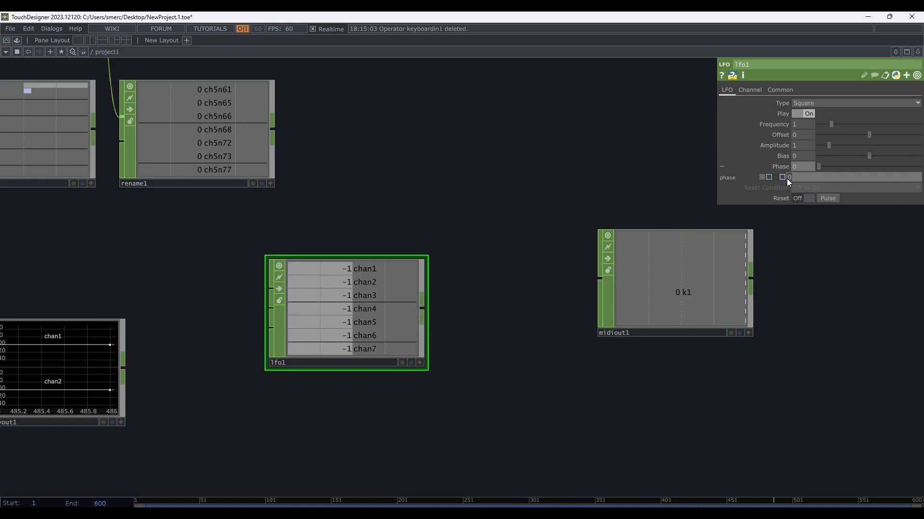
{"action": "type", "text": "me.chanIndex/me.numChans"}
{"action": "key", "text": "Return"}
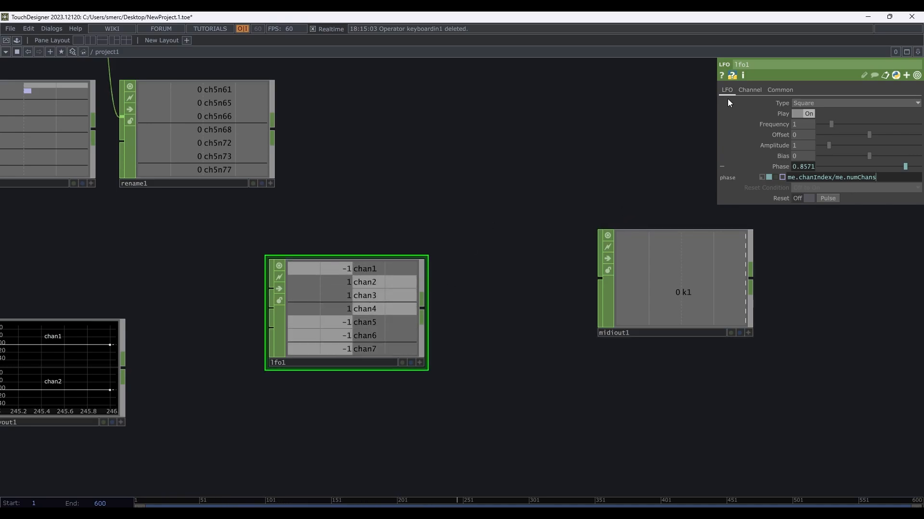
- Expand the LFO's channel name to chan[1-70] to preview the phase offset across many channels
{"action": "left_click", "coordinate": [756, 89]}
{"action": "left_click", "coordinate": [821, 102]}
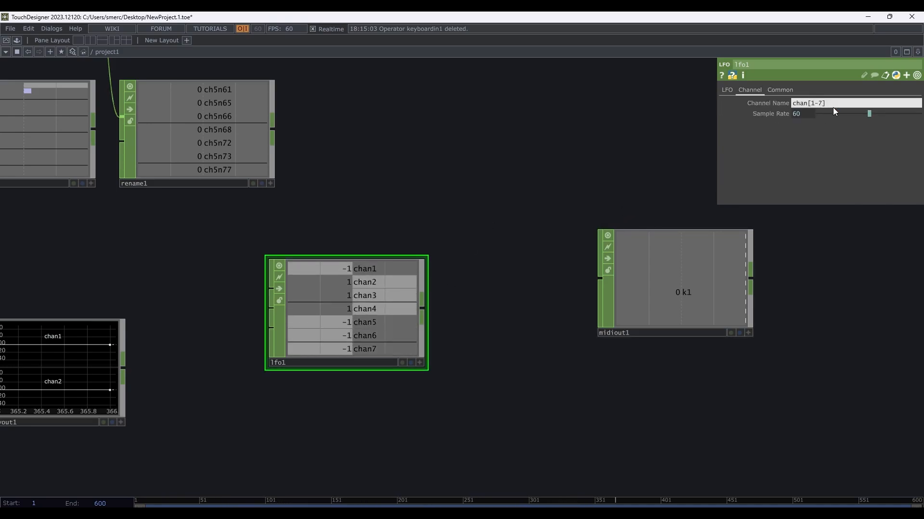
{"action": "type", "text": "0"}
{"action": "key", "text": "Return"}
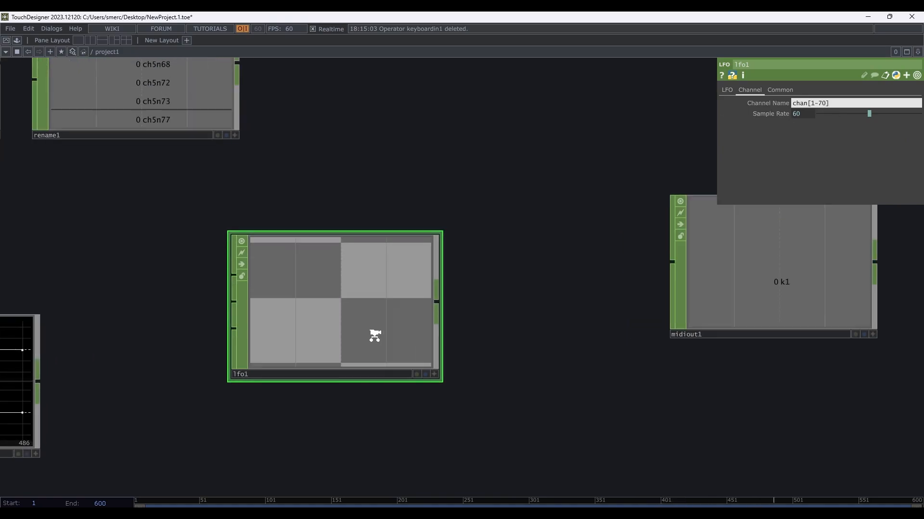
{"action": "scroll", "coordinate": [293, 274], "scroll_direction": "up", "scroll_amount": 10}
{"action": "scroll", "coordinate": [311, 285], "scroll_direction": "down", "scroll_amount": 10}
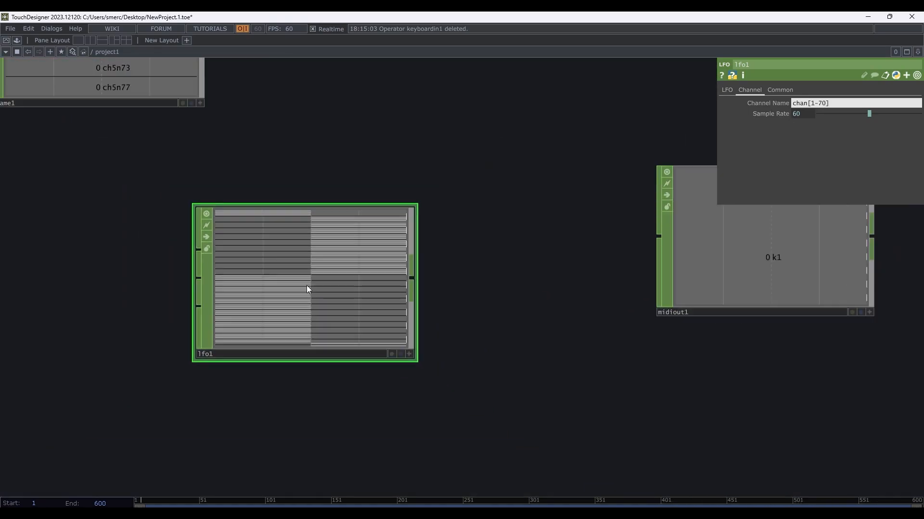
- Switch the LFO type to Sine and inspect the phase-shifted waveform in its viewer
{"action": "left_click", "coordinate": [727, 90]}
{"action": "left_click", "coordinate": [812, 102]}
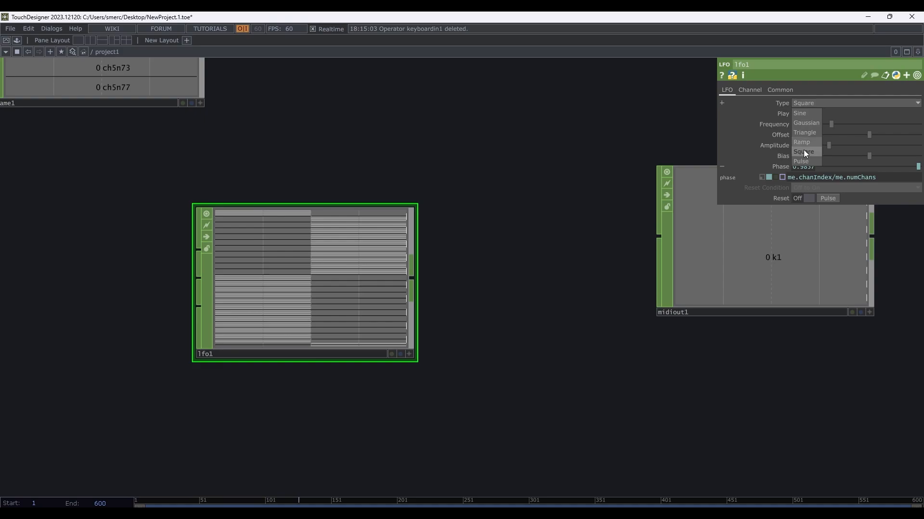
{"action": "left_click", "coordinate": [805, 114]}
{"action": "scroll", "coordinate": [259, 292], "scroll_direction": "up", "scroll_amount": 2}
{"action": "scroll", "coordinate": [303, 281], "scroll_direction": "up", "scroll_amount": 2}
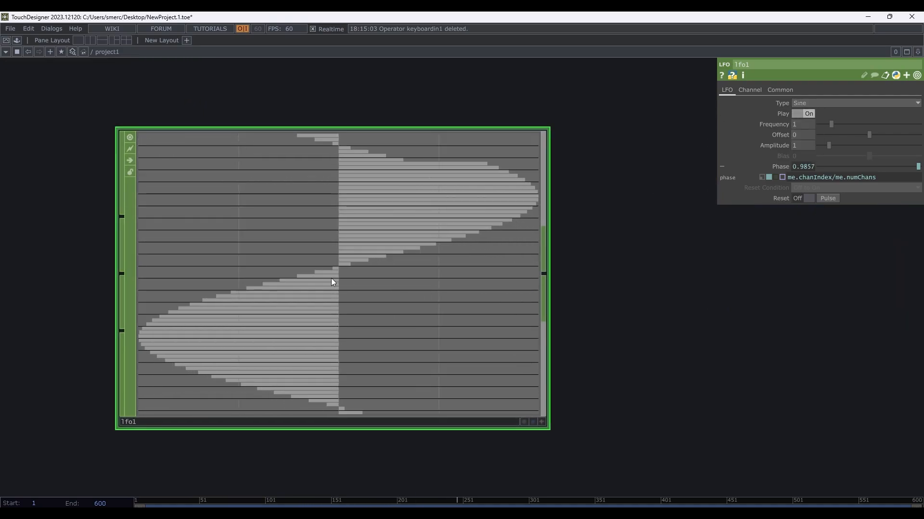
{"action": "scroll", "coordinate": [334, 274], "scroll_direction": "down", "scroll_amount": 4}
- Return the LFO type to Square and its channel name to chan[1-7]
{"action": "left_click", "coordinate": [799, 104]}
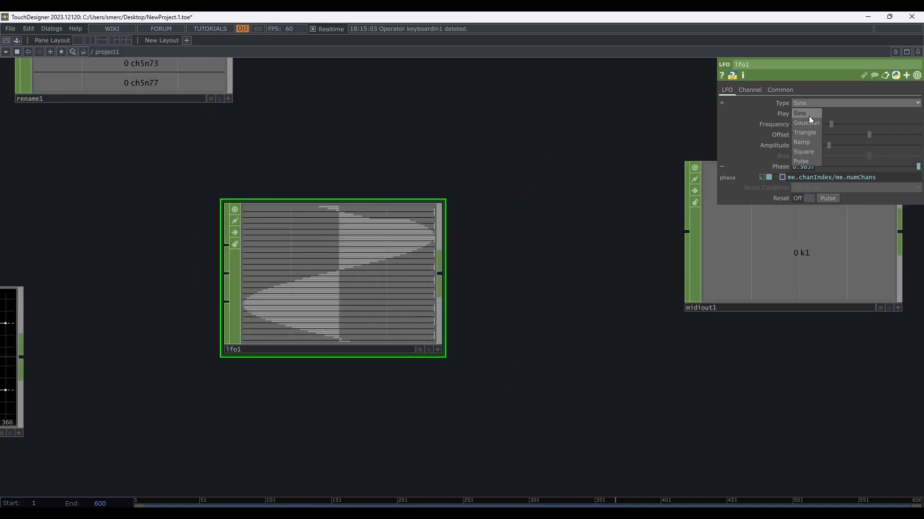
{"action": "left_click", "coordinate": [804, 152]}
{"action": "scroll", "coordinate": [375, 250], "scroll_direction": "up", "scroll_amount": 2}
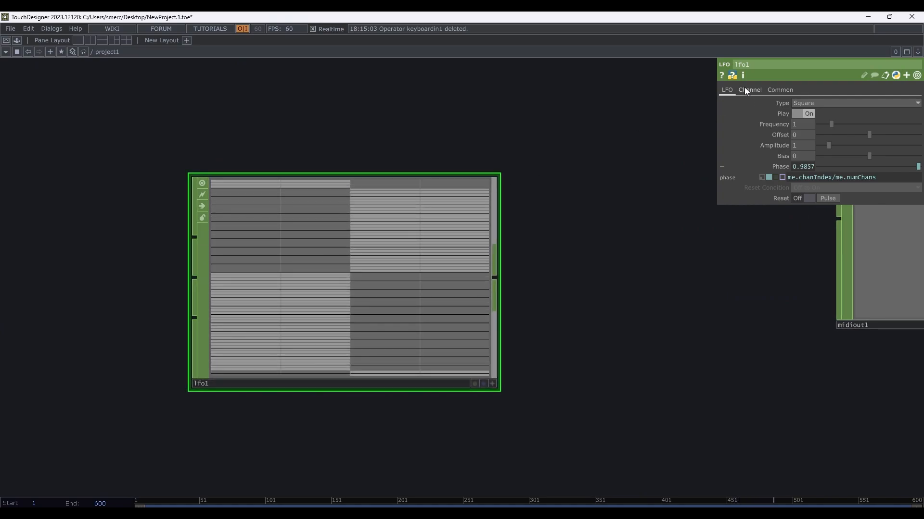
{"action": "left_click", "coordinate": [747, 89]}
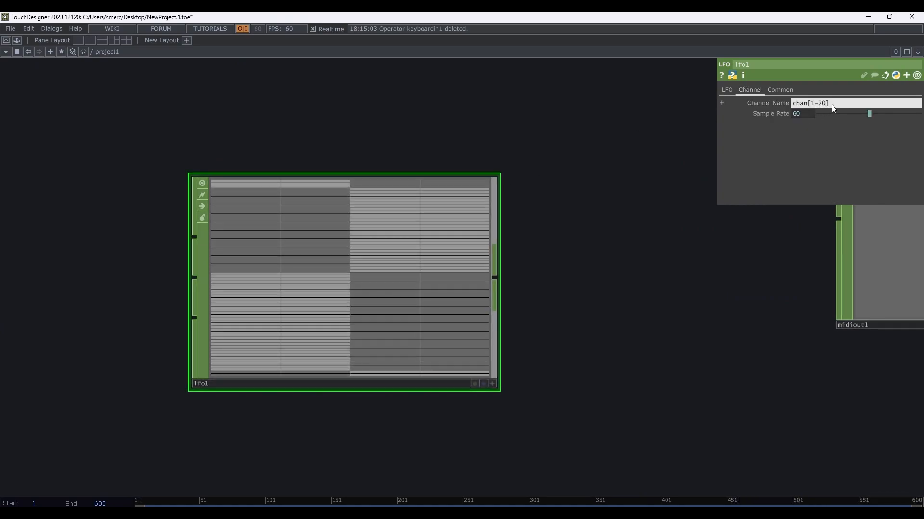
{"action": "key", "text": "BackSpace"}
{"action": "key", "text": "Return"}
{"action": "scroll", "coordinate": [289, 220], "scroll_direction": "down", "scroll_amount": 3}
{"action": "scroll", "coordinate": [447, 230], "scroll_direction": "down", "scroll_amount": 2}
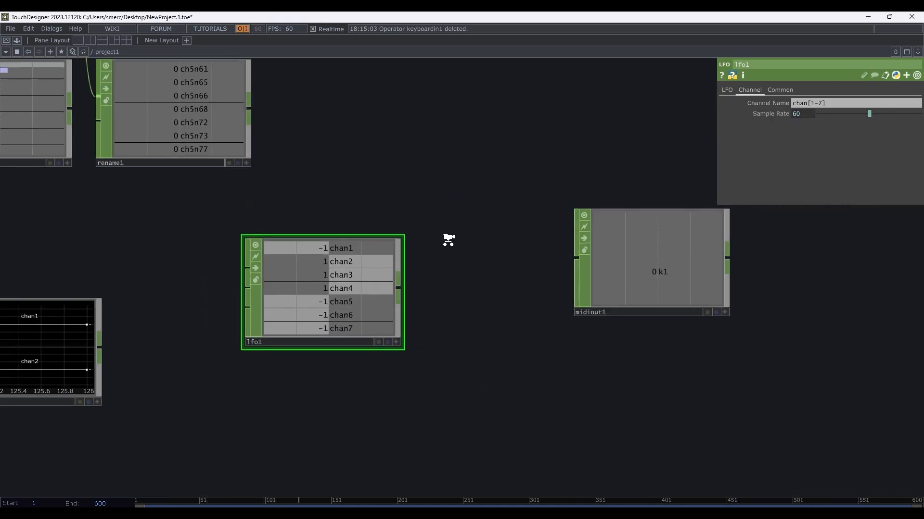
- Reposition rename1 above the LFO, feed lfo1 into it and connect rename1 to midiout1
{"action": "left_click_drag", "start_coordinate": [258, 152], "coordinate": [472, 166]}
{"action": "left_click_drag", "start_coordinate": [414, 277], "coordinate": [413, 142]}
{"action": "left_click_drag", "start_coordinate": [589, 250], "coordinate": [634, 250]}
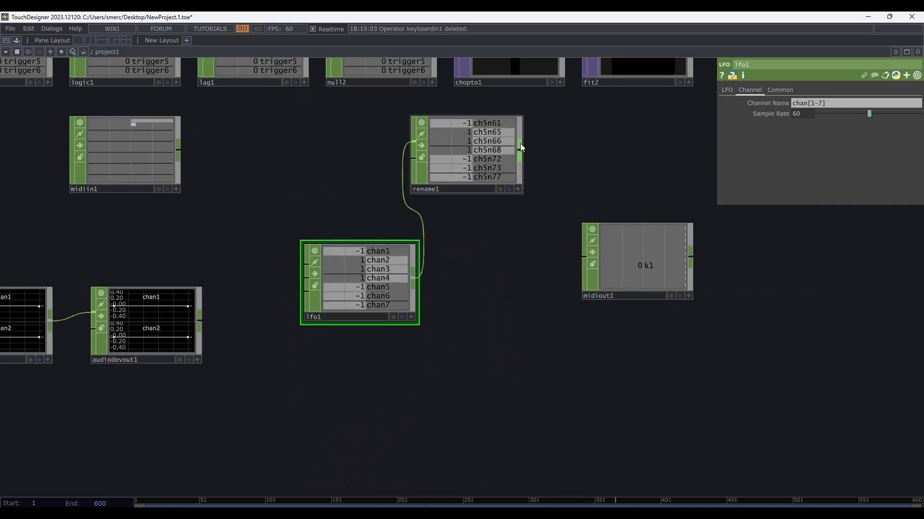
{"action": "left_click_drag", "start_coordinate": [520, 144], "coordinate": [583, 257]}
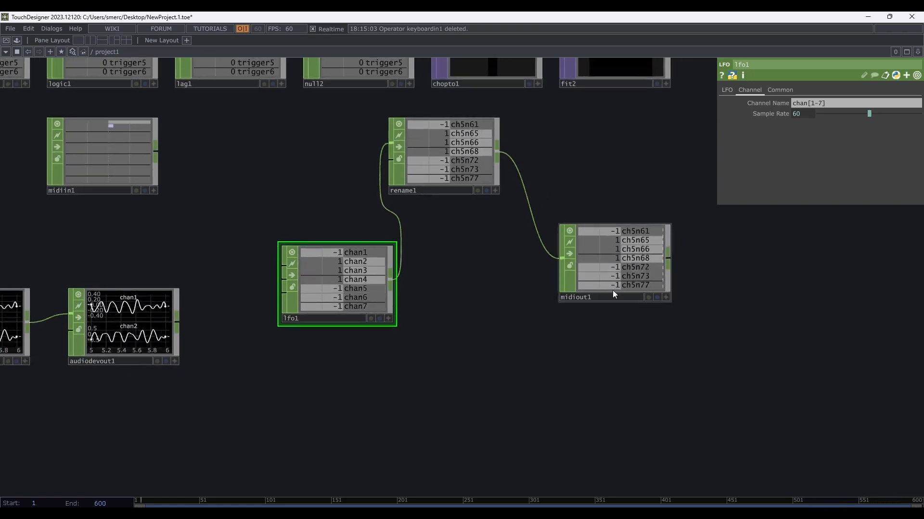
- Line up rename1 and midiout1 side by side in a row beneath the trigger chain
{"action": "scroll", "coordinate": [633, 283], "scroll_direction": "up", "scroll_amount": 3}
{"action": "scroll", "coordinate": [633, 280], "scroll_direction": "down", "scroll_amount": 5}
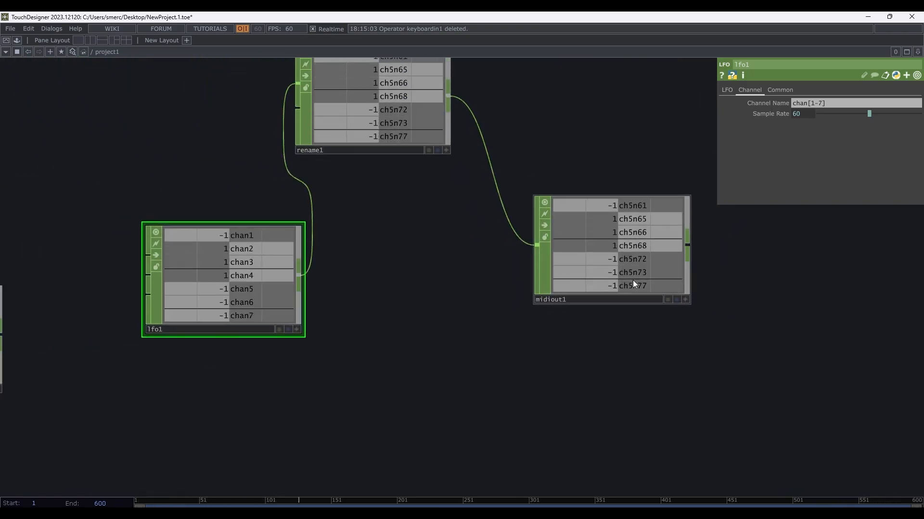
{"action": "left_click_drag", "start_coordinate": [462, 169], "coordinate": [505, 232]}
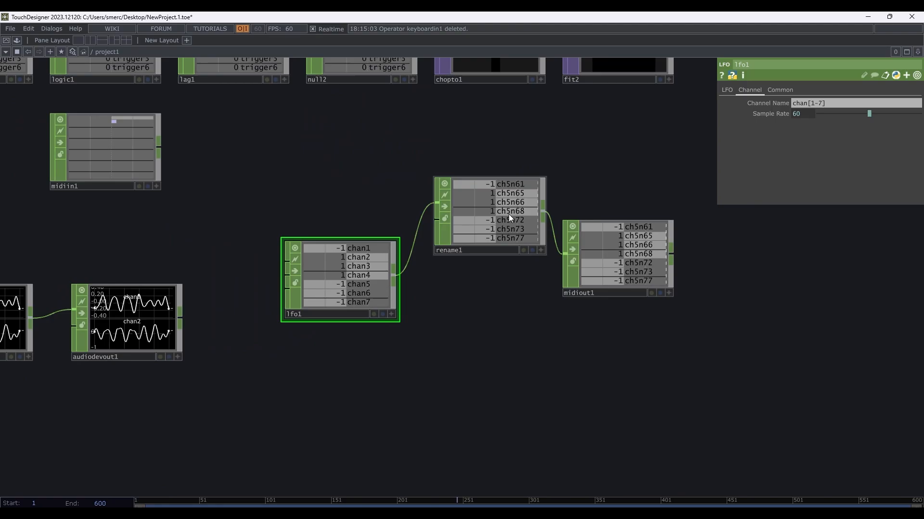
{"action": "left_click_drag", "start_coordinate": [538, 178], "coordinate": [524, 199]}
{"action": "left_click_drag", "start_coordinate": [473, 227], "coordinate": [472, 271]}
{"action": "left_click_drag", "start_coordinate": [538, 242], "coordinate": [524, 440]}
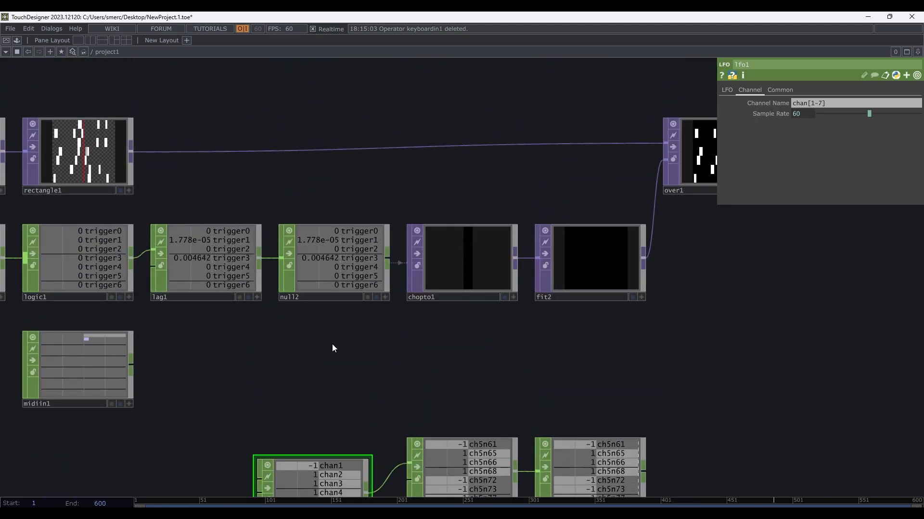
{"action": "left_click_drag", "start_coordinate": [384, 432], "coordinate": [377, 270]}
- Align lfo1 in the same row as rename1 and compare its channels with the renamed notes
{"action": "scroll", "coordinate": [219, 270], "scroll_direction": "up", "scroll_amount": 3}
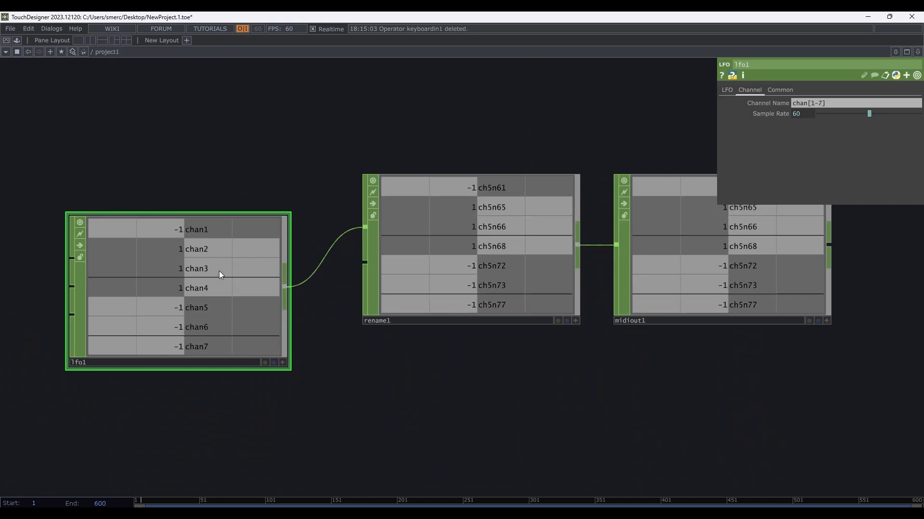
{"action": "left_click_drag", "start_coordinate": [235, 291], "coordinate": [213, 263]}
{"action": "left_click_drag", "start_coordinate": [425, 363], "coordinate": [383, 339]}
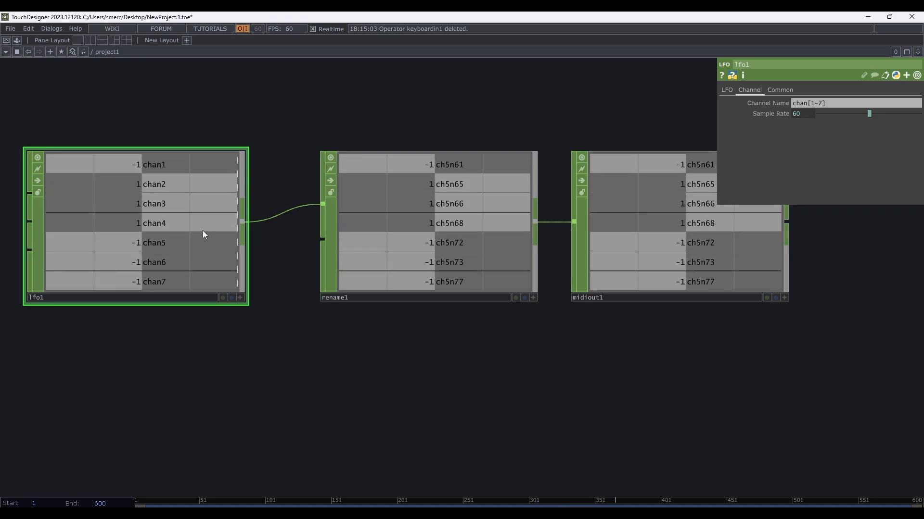
{"action": "left_click_drag", "start_coordinate": [535, 355], "coordinate": [467, 361]}
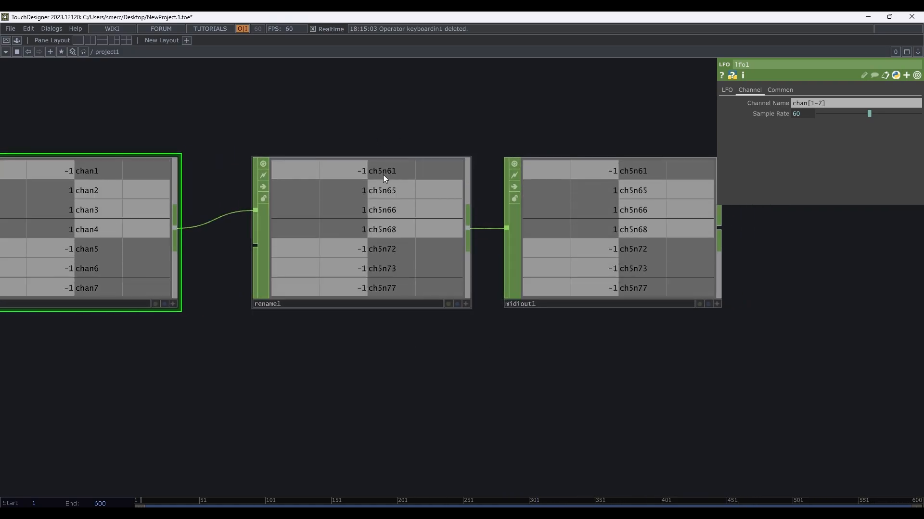
{"action": "scroll", "coordinate": [374, 186], "scroll_direction": "down", "scroll_amount": 1}
{"action": "scroll", "coordinate": [373, 187], "scroll_direction": "down", "scroll_amount": 2}
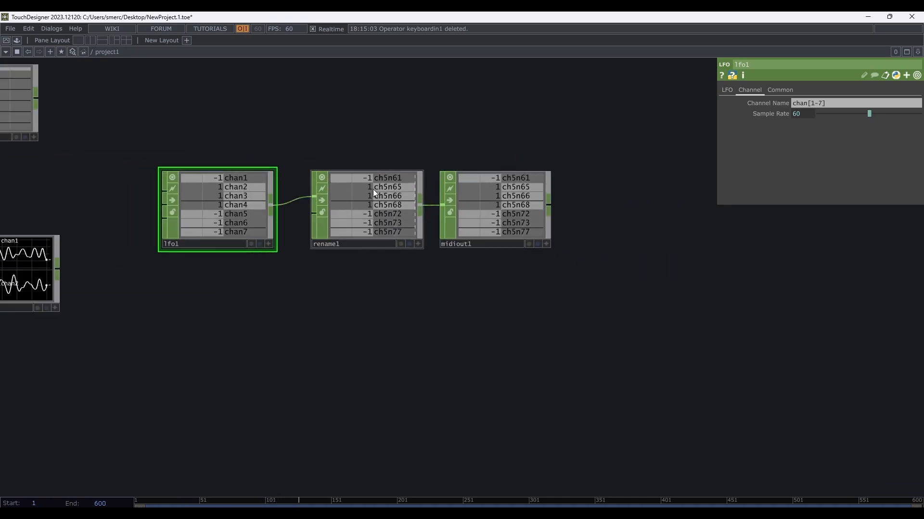
- Try an LFO frequency of 7.74 and settle on 3.39
{"action": "left_click", "coordinate": [727, 90]}
{"action": "left_click_drag", "start_coordinate": [830, 125], "coordinate": [917, 124]}
{"action": "scroll", "coordinate": [310, 206], "scroll_direction": "up", "scroll_amount": 3}
{"action": "scroll", "coordinate": [315, 209], "scroll_direction": "down", "scroll_amount": 3}
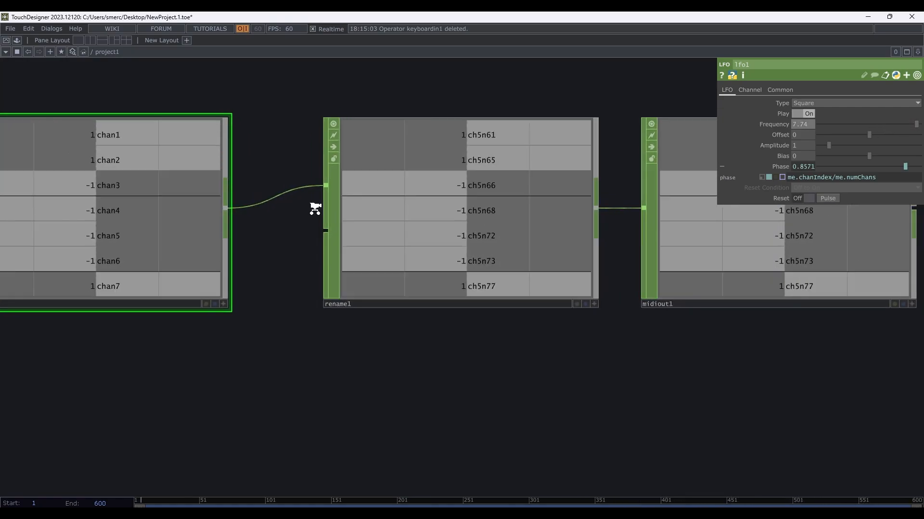
{"action": "left_click_drag", "start_coordinate": [916, 124], "coordinate": [862, 124]}
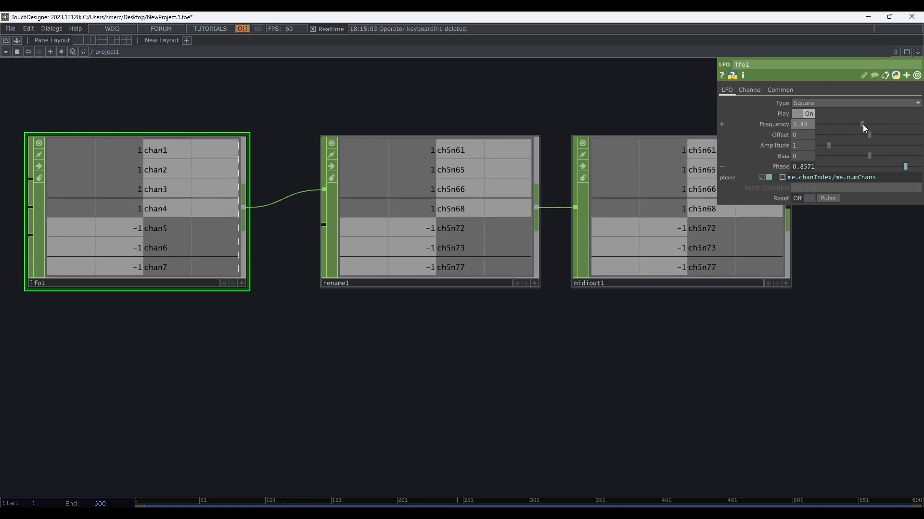
- Turn off the Active parameter of audiodevin1 and view the scanned pattern output in cache1
{"action": "scroll", "coordinate": [409, 240], "scroll_direction": "down", "scroll_amount": 4}
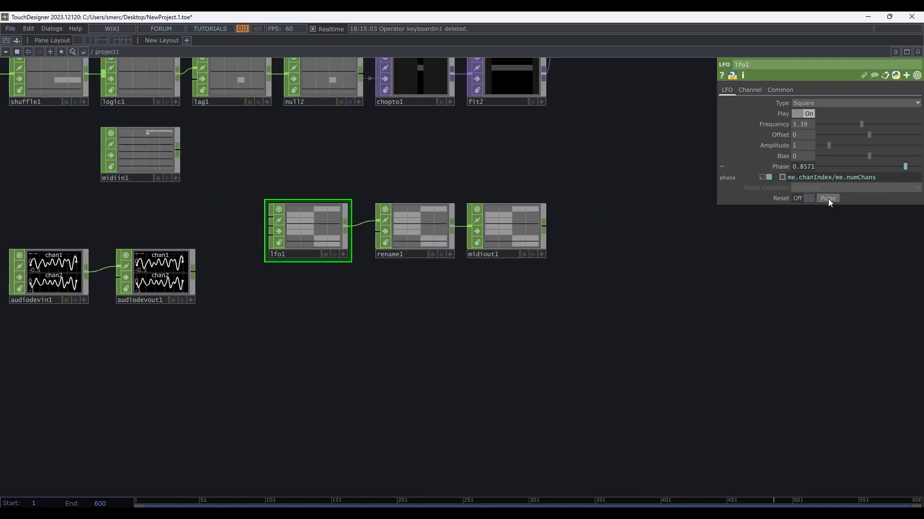
{"action": "left_click", "coordinate": [77, 288]}
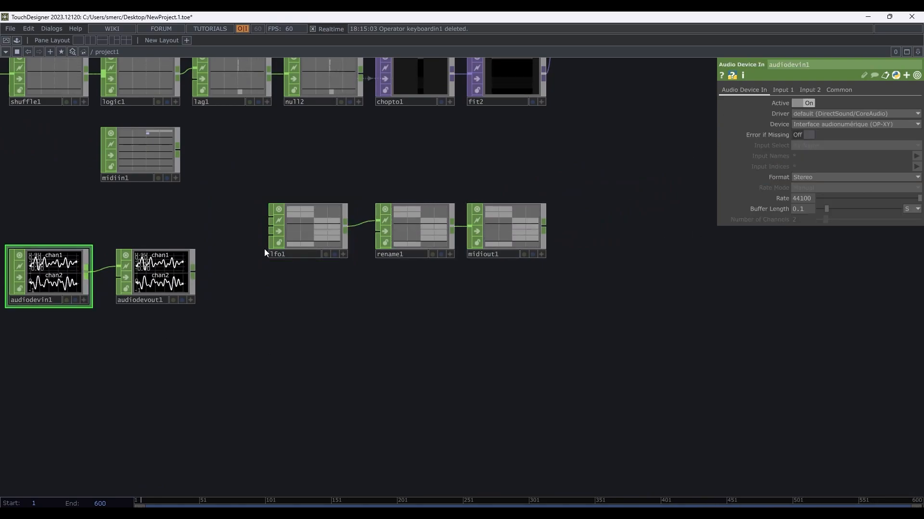
{"action": "left_click_drag", "start_coordinate": [603, 246], "coordinate": [582, 358]}
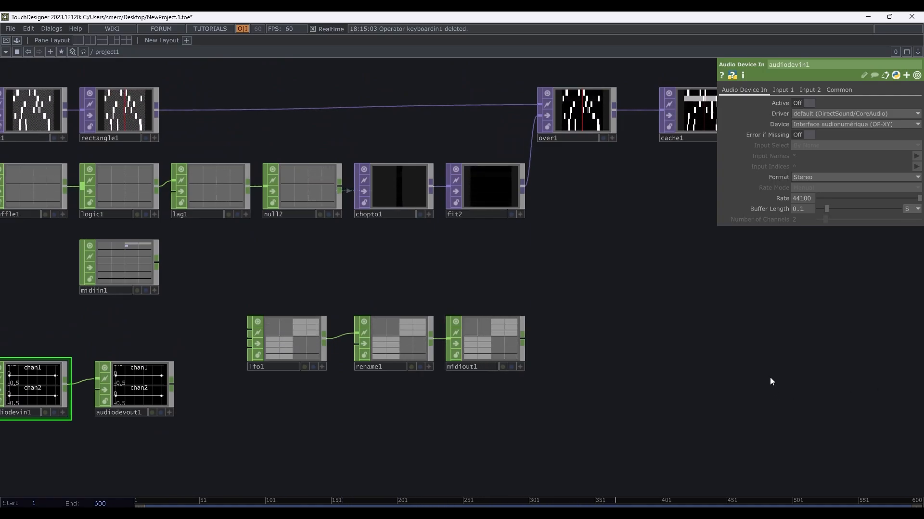
{"action": "left_click_drag", "start_coordinate": [599, 271], "coordinate": [334, 388]}
{"action": "scroll", "coordinate": [435, 240], "scroll_direction": "up", "scroll_amount": 3}
{"action": "scroll", "coordinate": [435, 232], "scroll_direction": "up", "scroll_amount": 5}
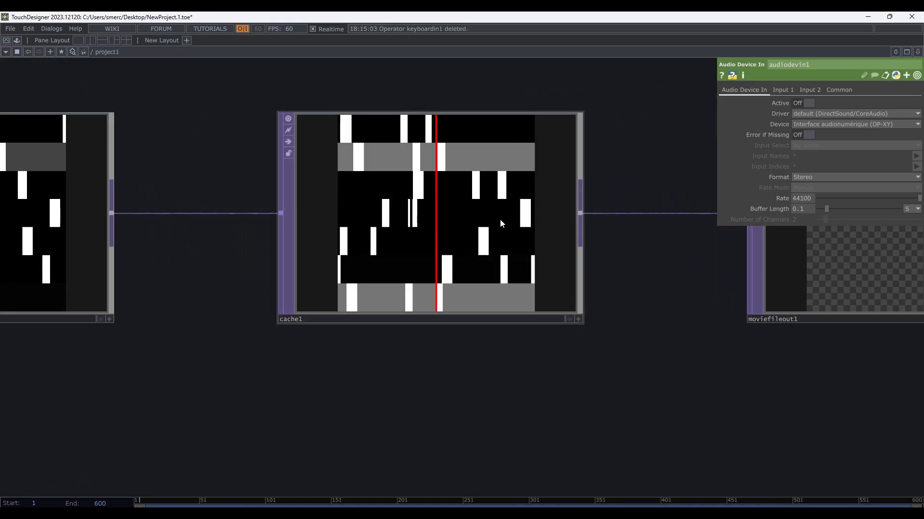
{"action": "scroll", "coordinate": [577, 312], "scroll_direction": "down", "scroll_amount": 2}
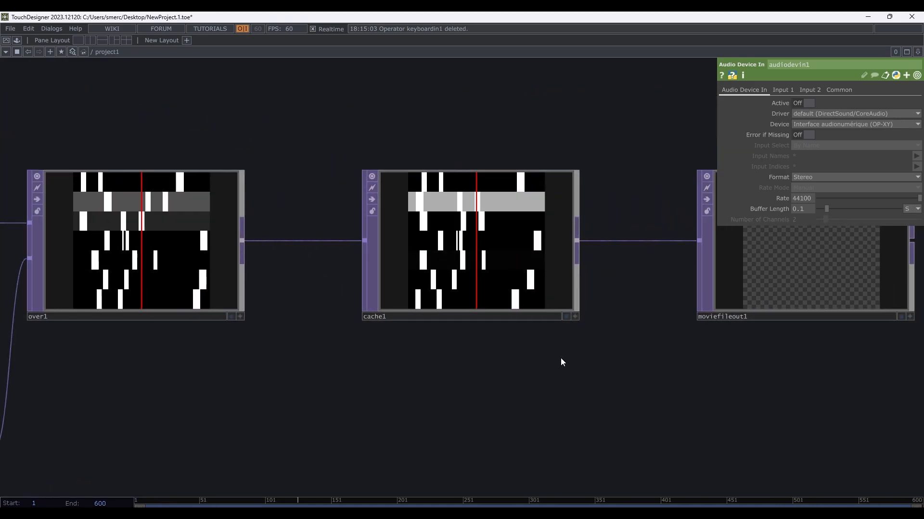